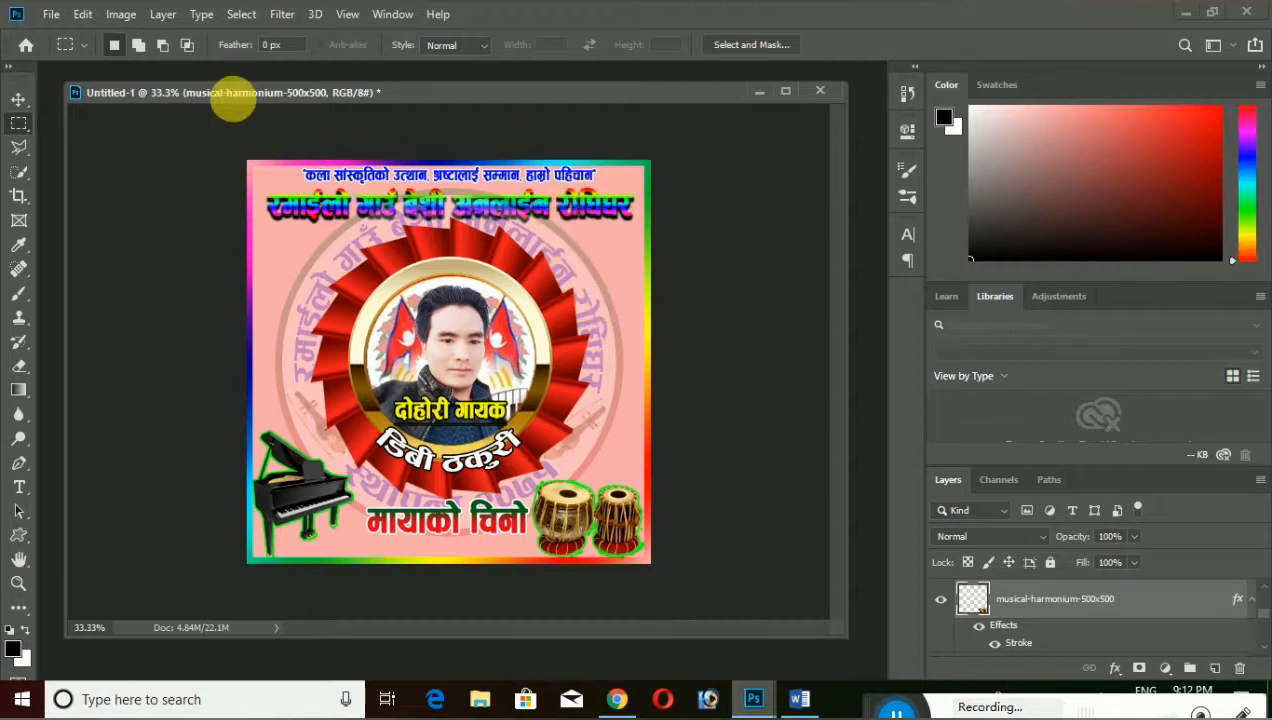
pyautogui.moveTo(72, 95); pyautogui.dragTo(78, 49)
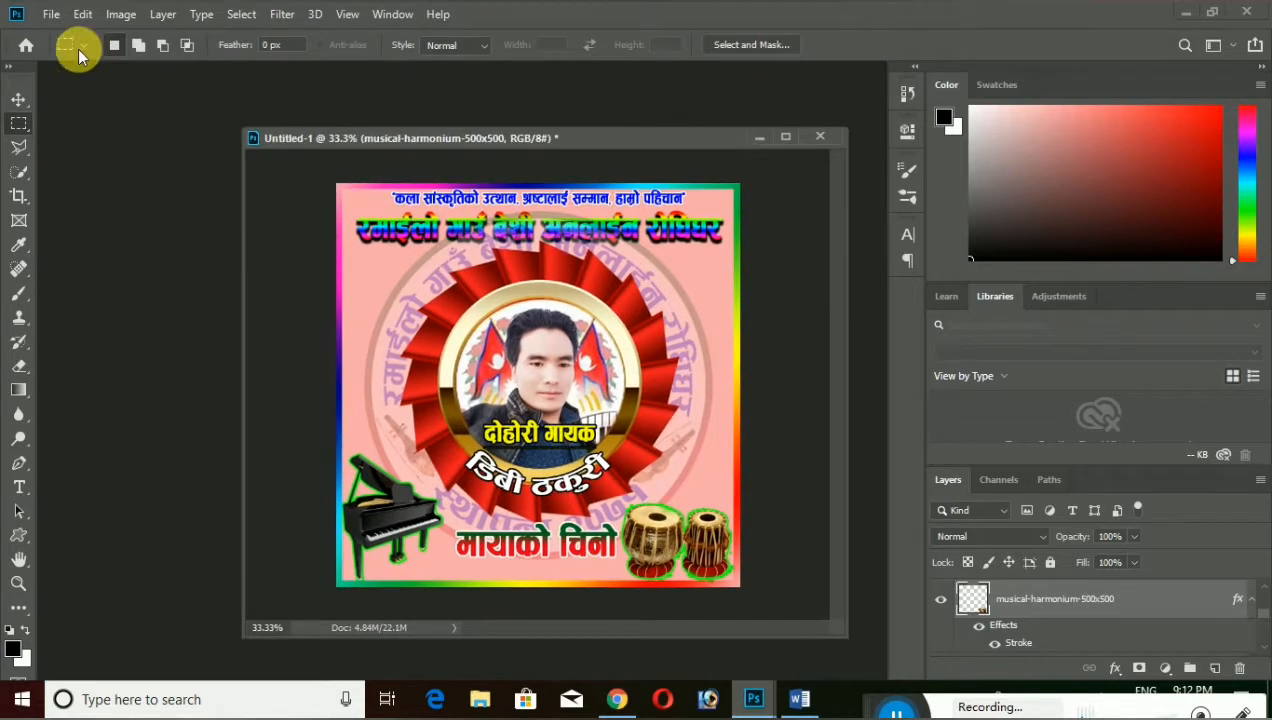
pyautogui.click(52, 15)
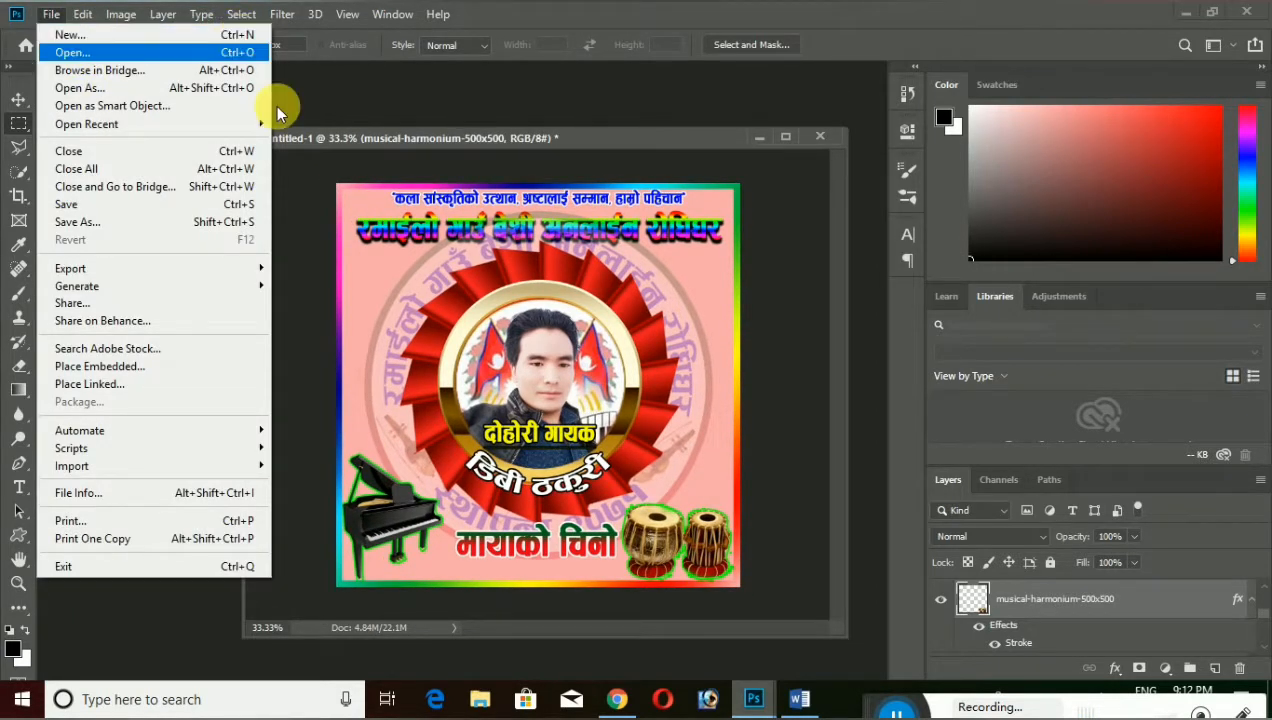
pyautogui.click(300, 228)
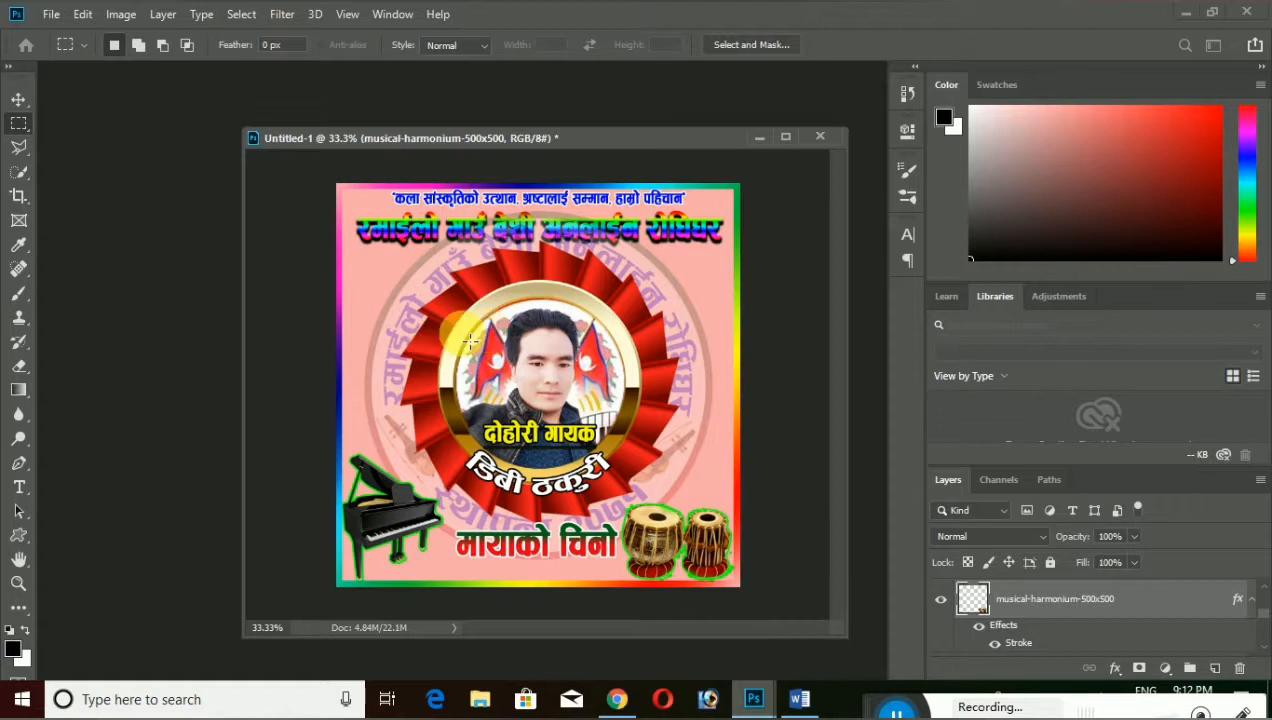
# Create a new RGB document 1300 by 1300 pixels at 300 pixels/inch with a white background
pyautogui.hotkey('ctrl', 'n')
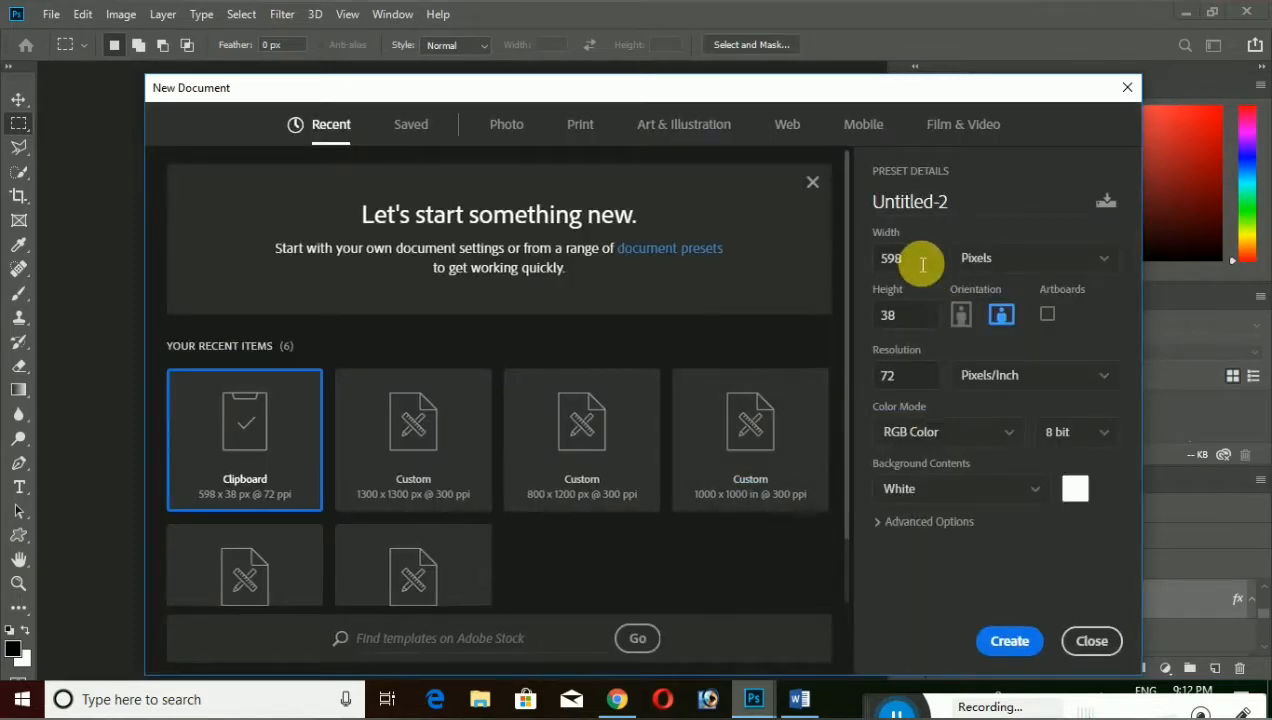
pyautogui.click(885, 260)
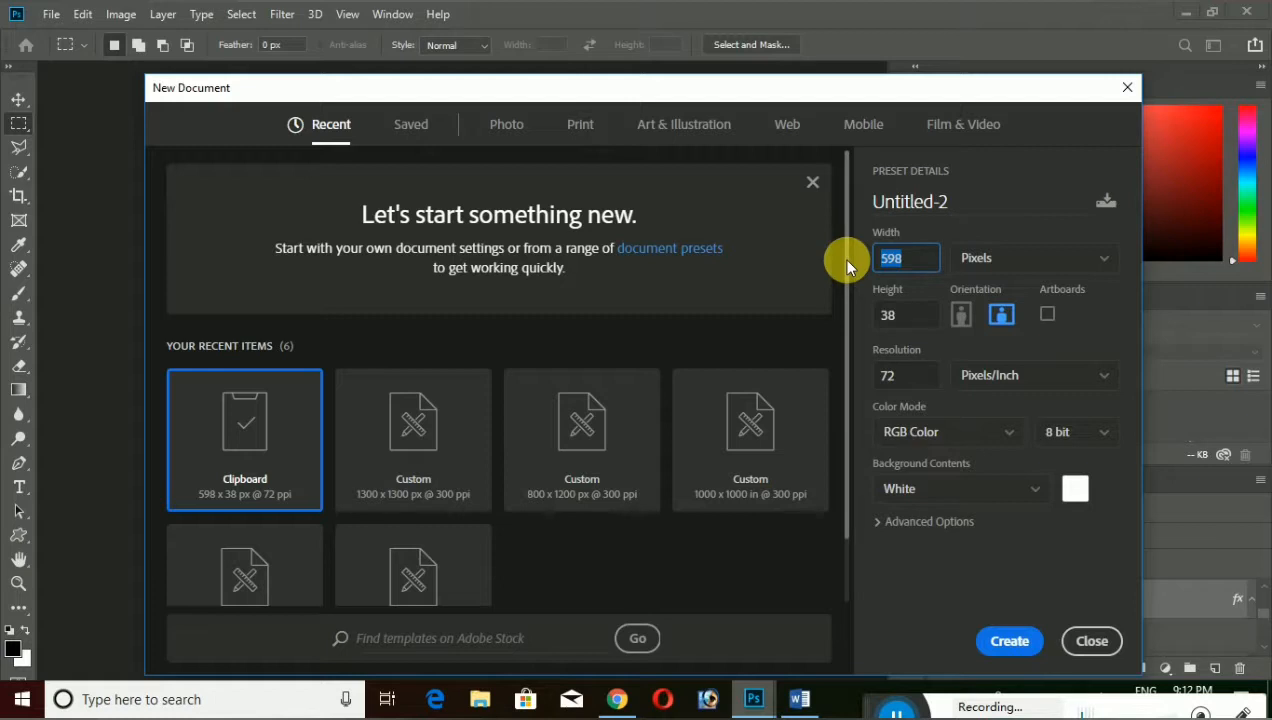
pyautogui.write('1300')
pyautogui.click(912, 322)
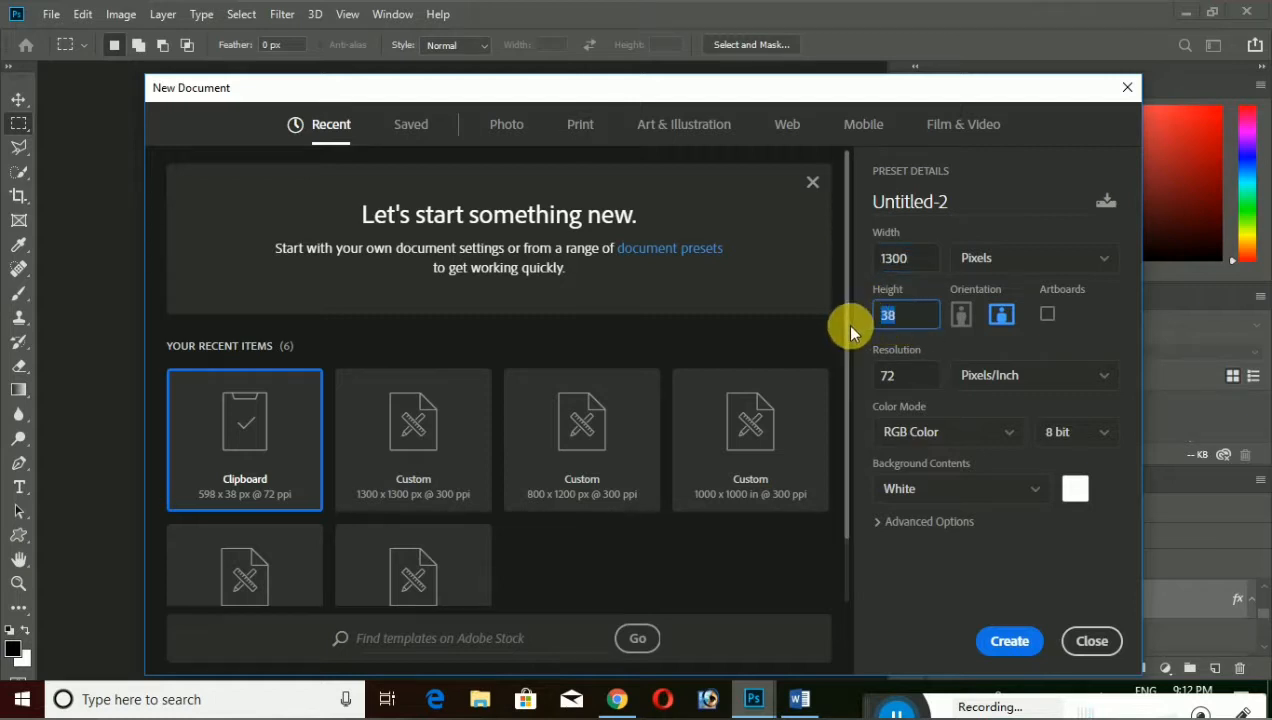
pyautogui.write('1300')
pyautogui.press('Tab')
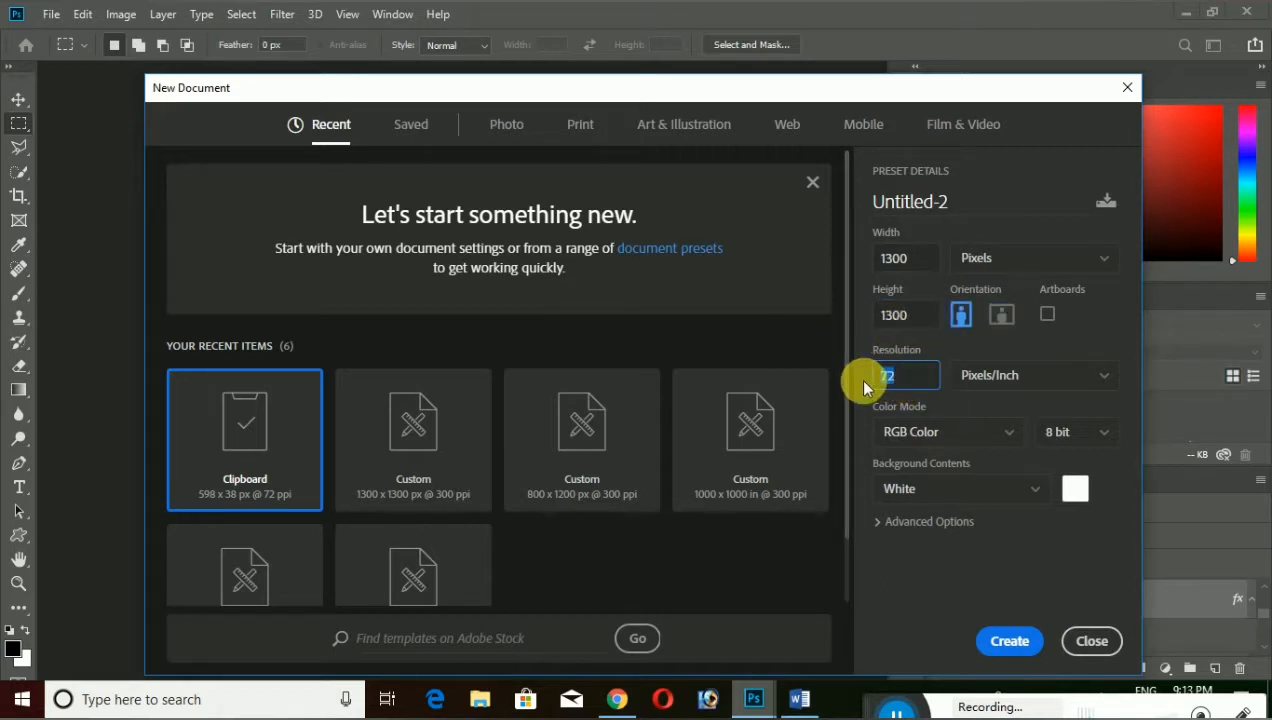
pyautogui.write('300')
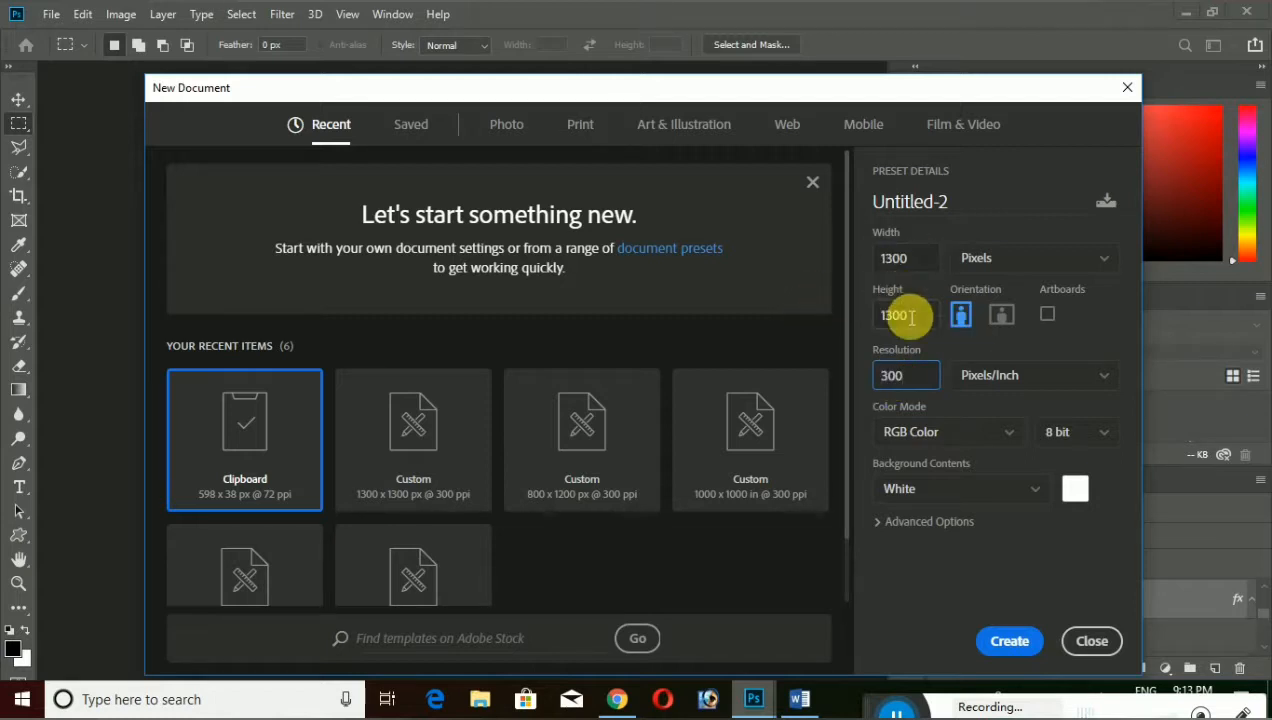
pyautogui.click(1010, 640)
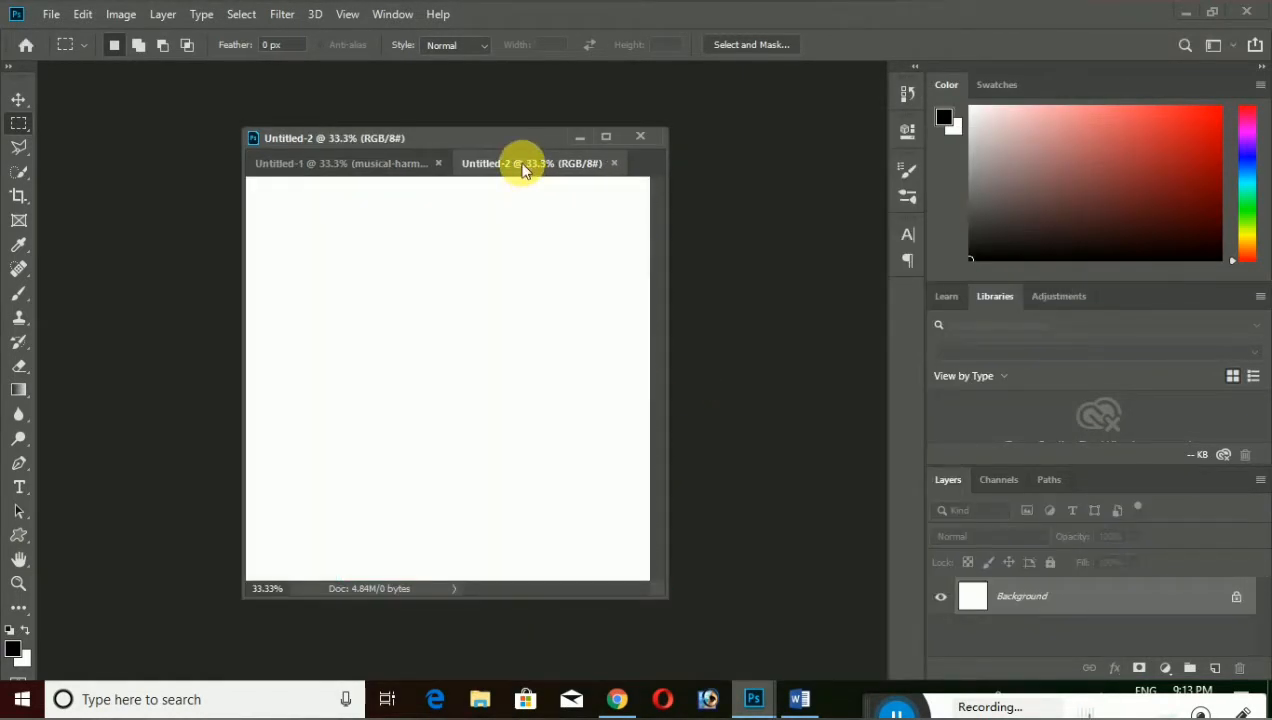
# Float the blank Untitled-2 document in its own enlarged window and move the Untitled-1 design window aside
pyautogui.moveTo(530, 164)
pyautogui.mouseDown()
pyautogui.moveTo(539, 204)
pyautogui.moveTo(531, 182)
pyautogui.mouseUp()
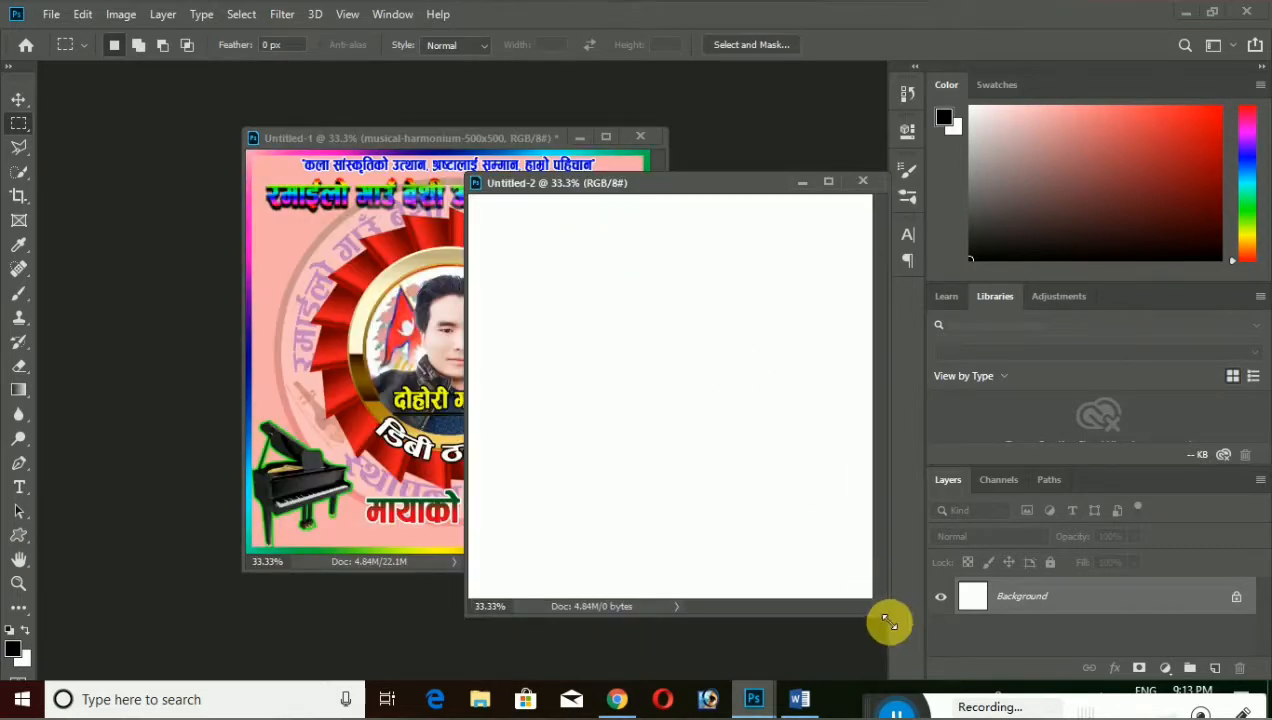
pyautogui.moveTo(957, 643); pyautogui.dragTo(983, 652)
pyautogui.moveTo(437, 137); pyautogui.dragTo(1111, 105)
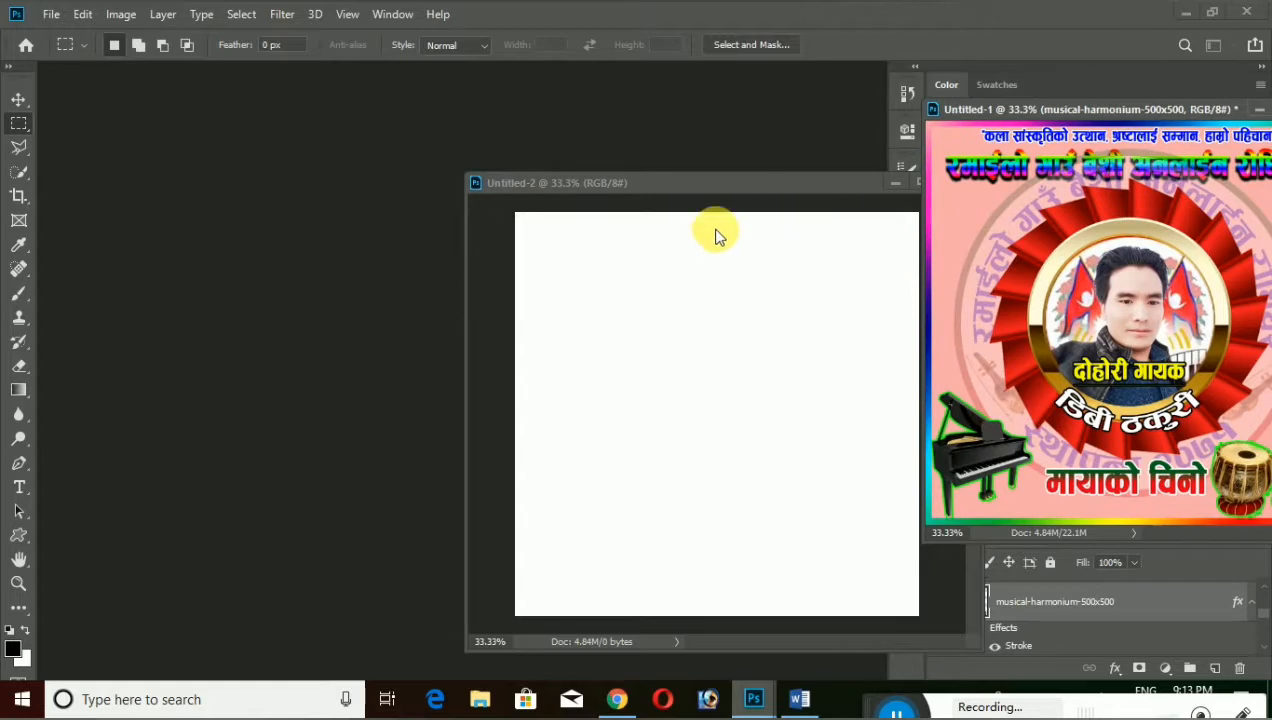
pyautogui.moveTo(721, 182); pyautogui.dragTo(390, 118)
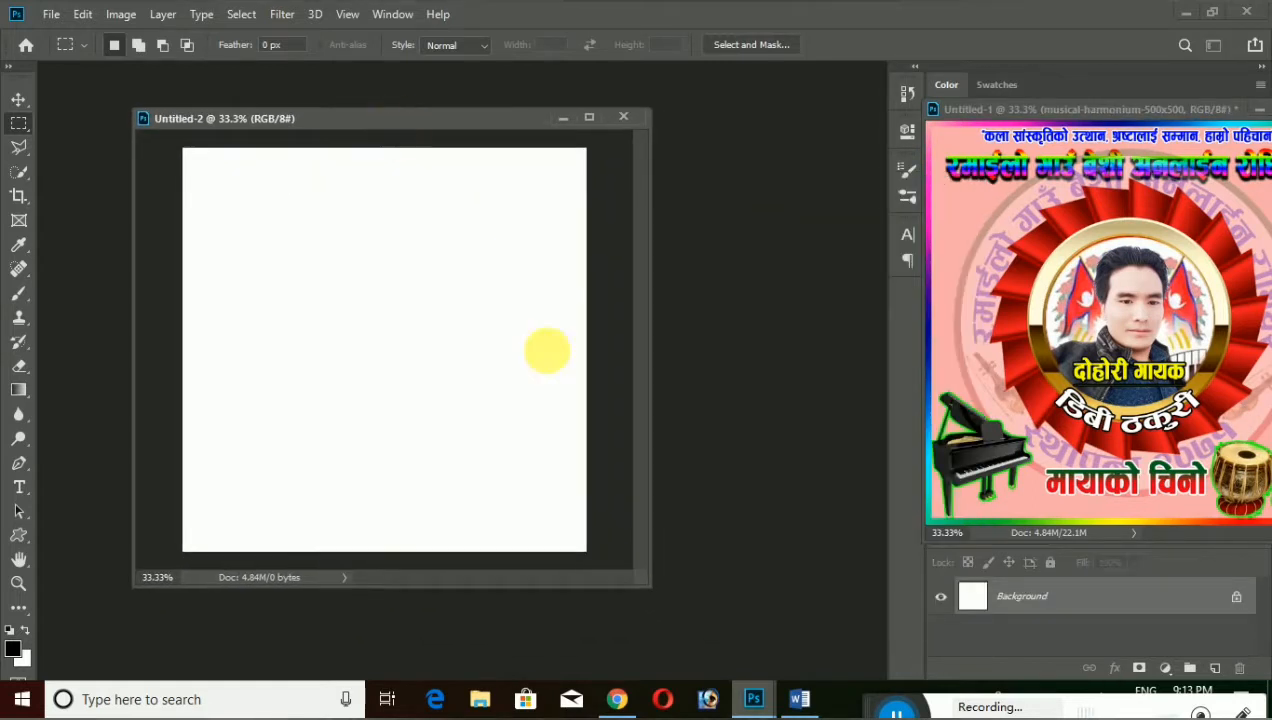
pyautogui.moveTo(656, 588); pyautogui.dragTo(664, 601)
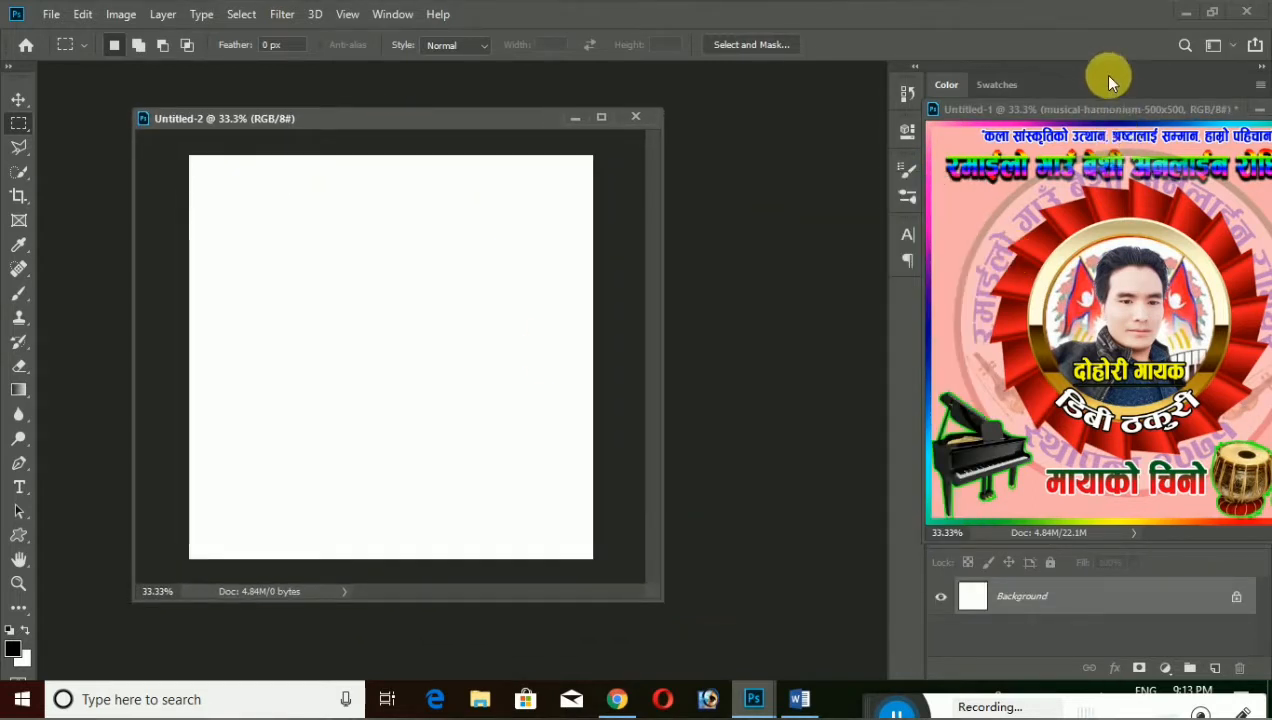
# Minimize the Untitled-1 window, then enlarge the Untitled-2 window and centre it in the workspace
pyautogui.moveTo(1066, 109); pyautogui.dragTo(784, 153)
pyautogui.click(971, 149)
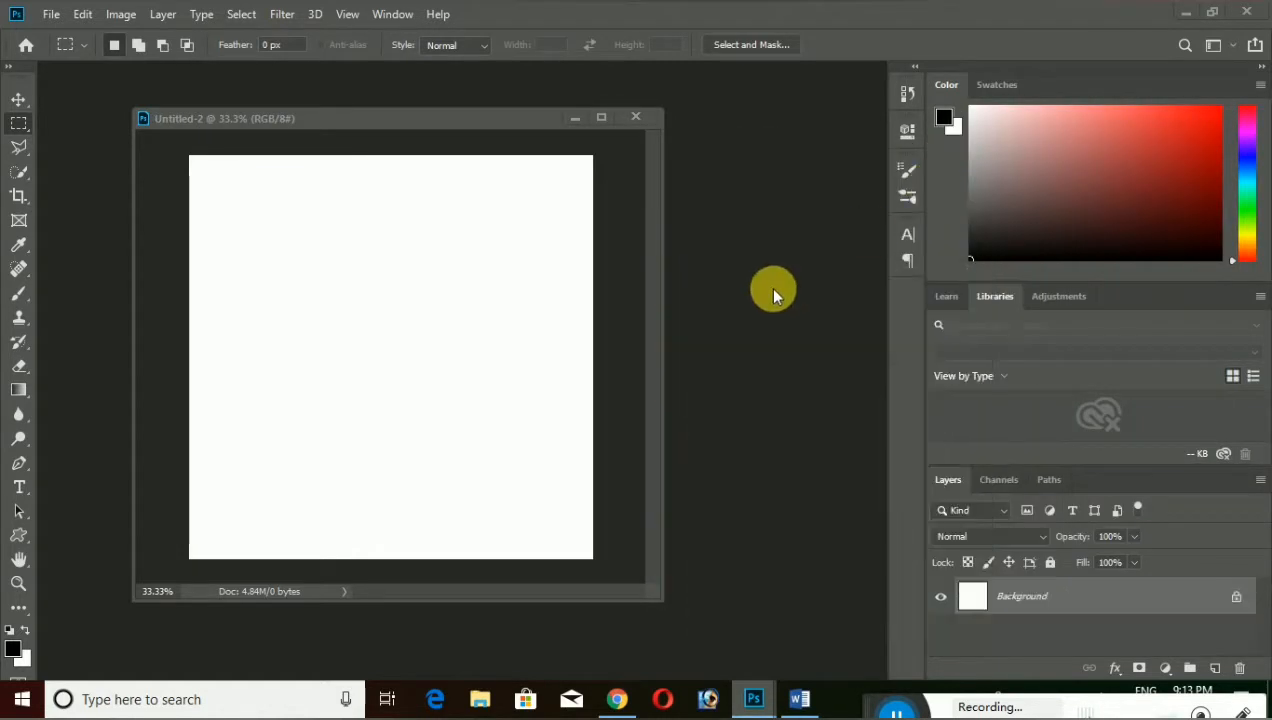
pyautogui.moveTo(661, 602); pyautogui.dragTo(712, 640)
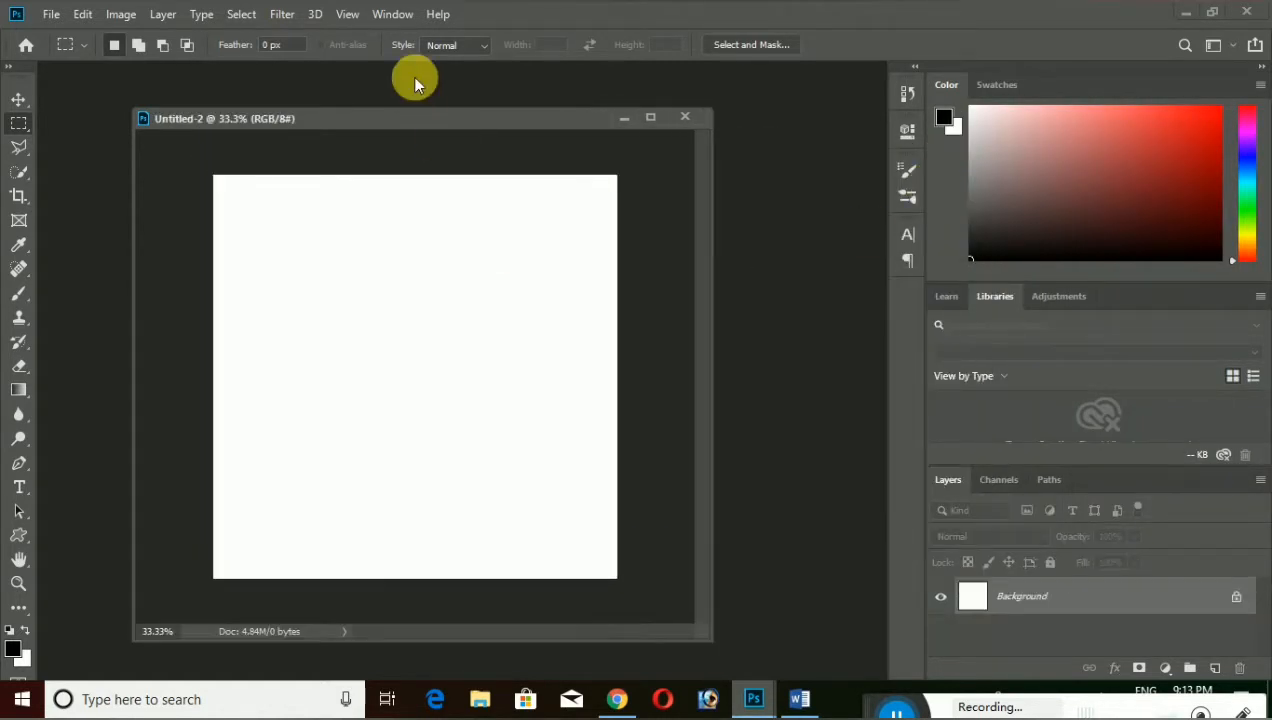
pyautogui.moveTo(436, 116); pyautogui.dragTo(474, 98)
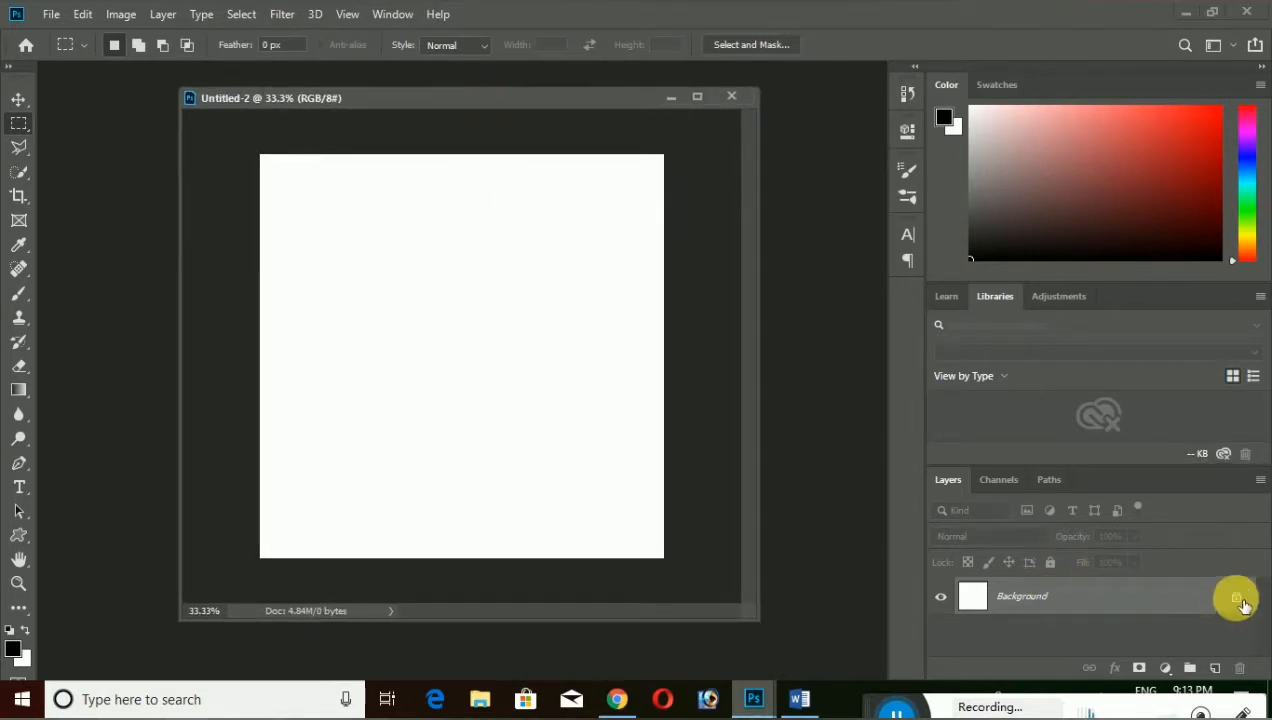
# Convert the Background into regular Layer 0 and add a Solid Color fill layer in light pink febceb above it
pyautogui.doubleClick(1128, 601)
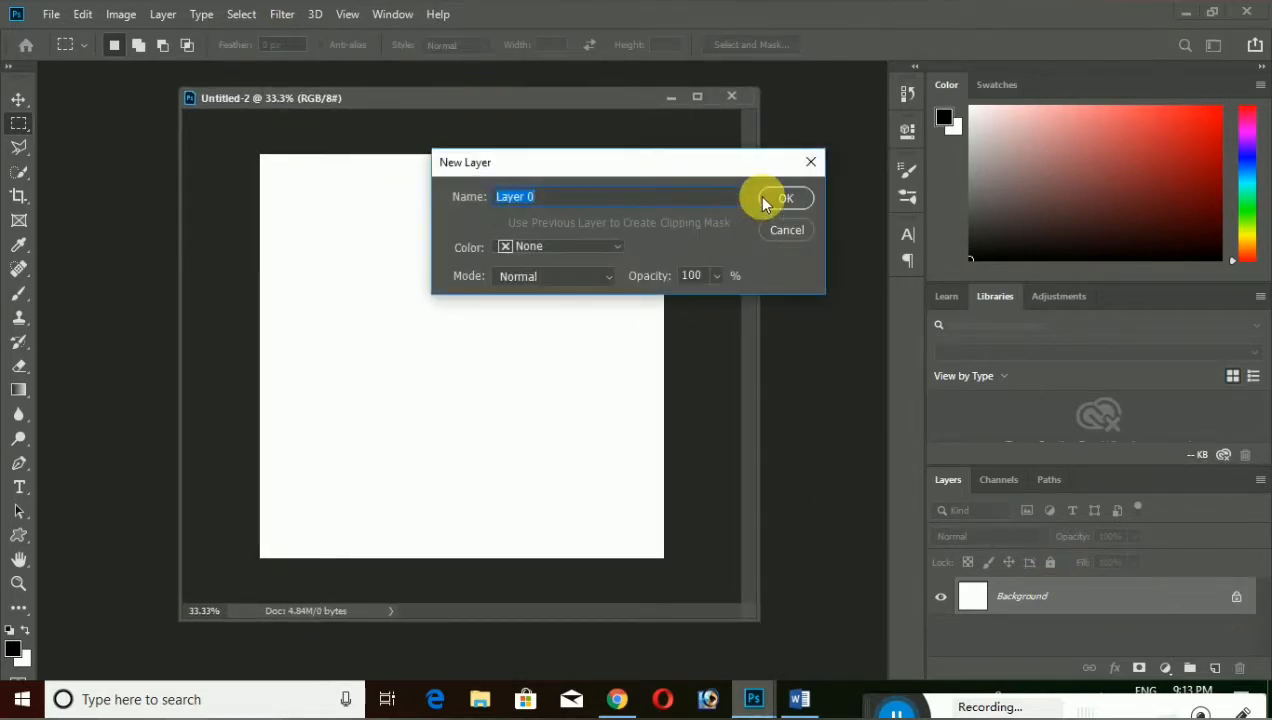
pyautogui.click(779, 198)
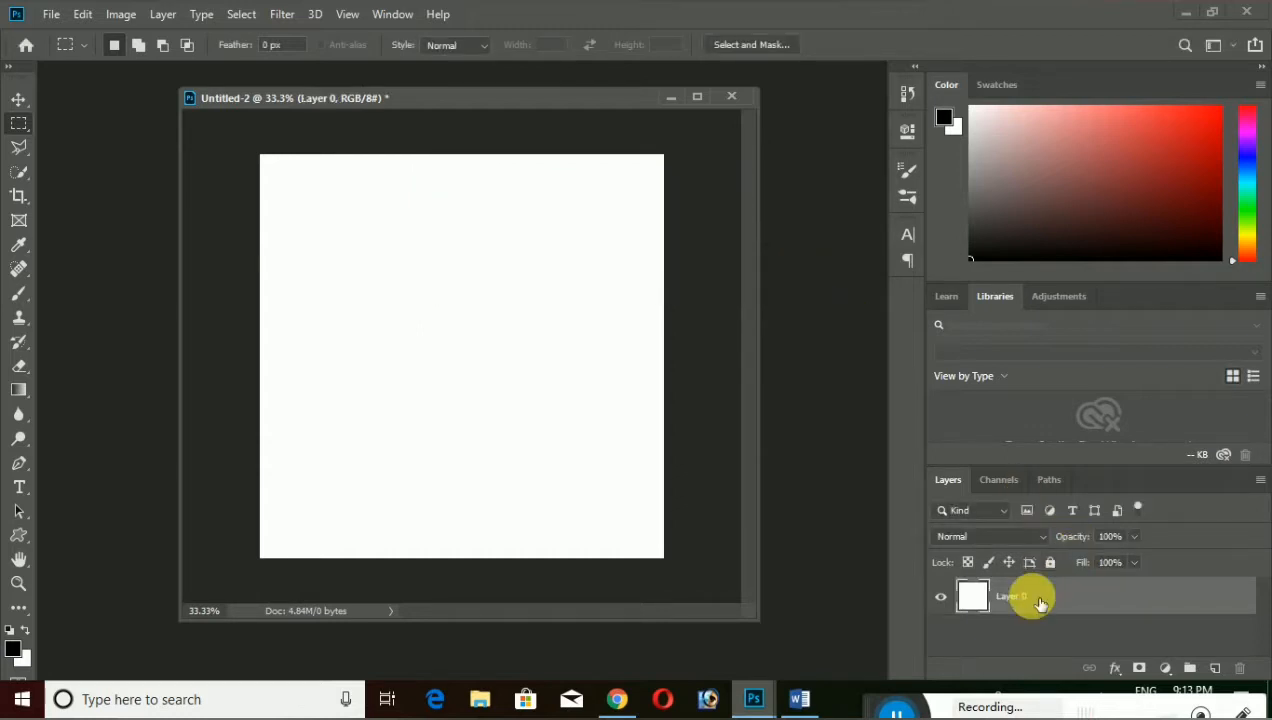
pyautogui.click(1168, 669)
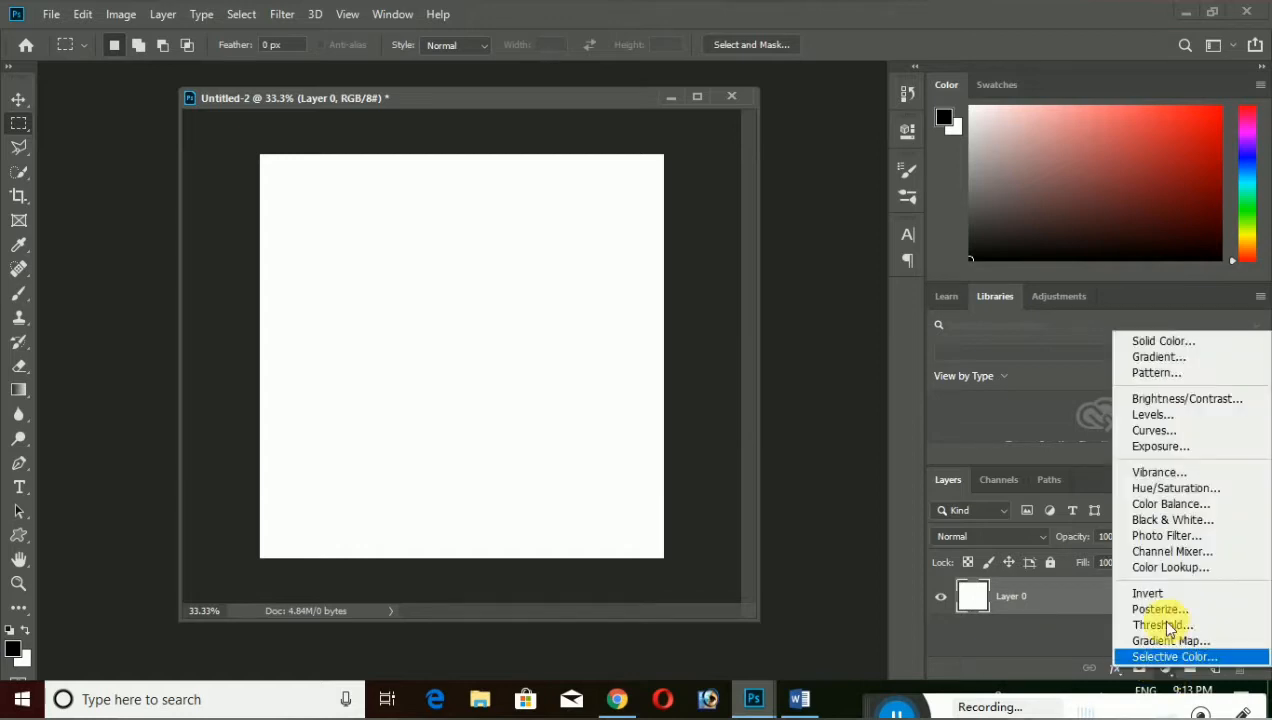
pyautogui.click(1140, 343)
pyautogui.moveTo(750, 269)
pyautogui.mouseDown()
pyautogui.moveTo(727, 283)
pyautogui.moveTo(703, 276)
pyautogui.mouseUp()
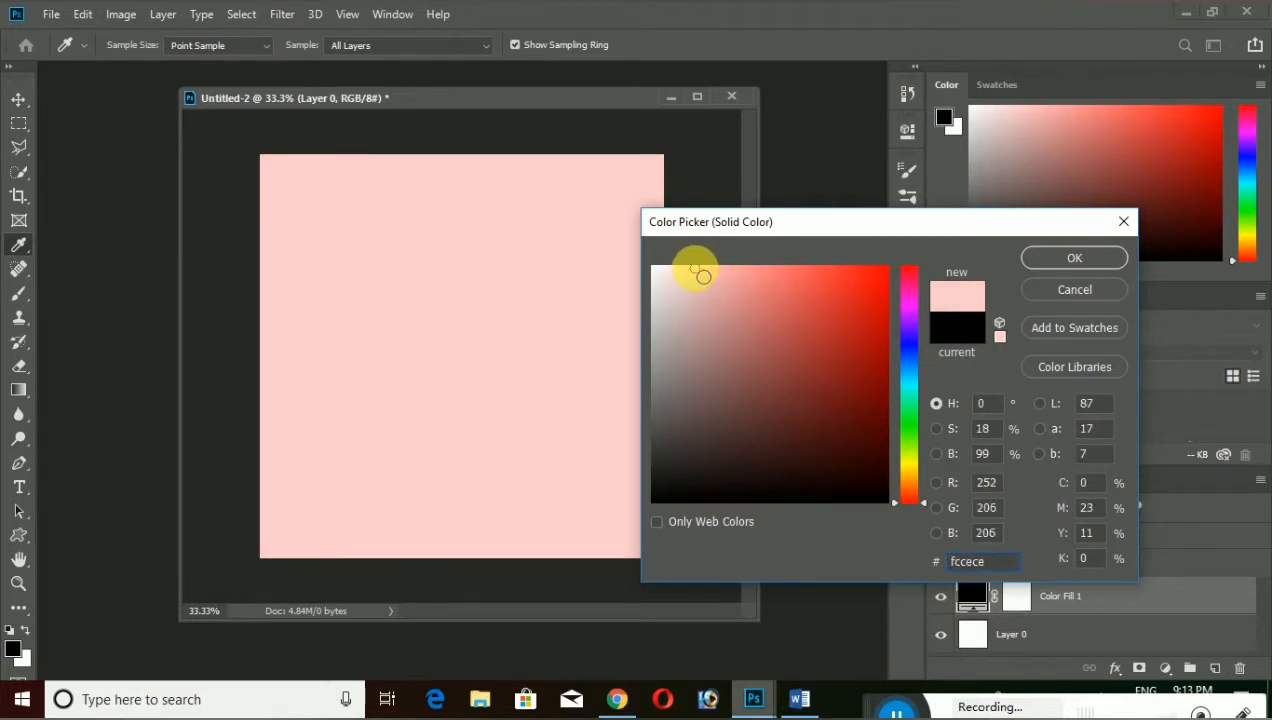
pyautogui.click(1073, 259)
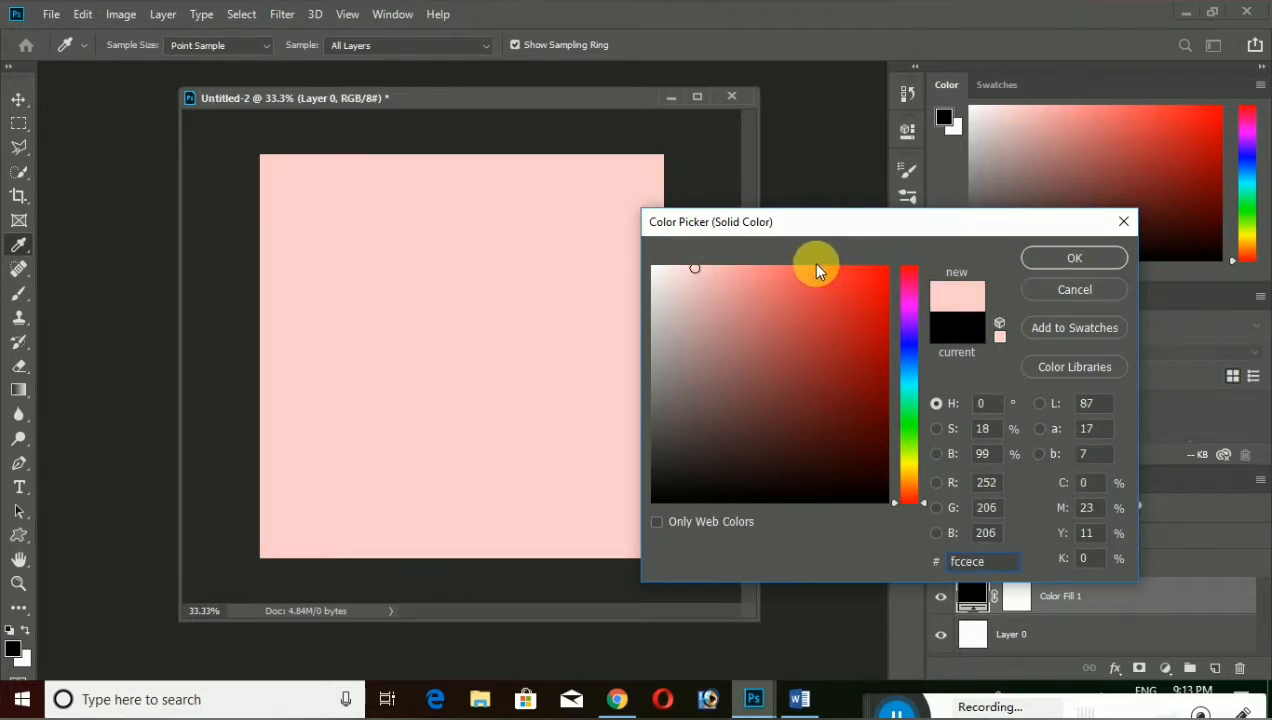
pyautogui.moveTo(806, 275); pyautogui.dragTo(914, 261)
pyautogui.moveTo(859, 322)
pyautogui.mouseDown()
pyautogui.moveTo(690, 503)
pyautogui.moveTo(843, 468)
pyautogui.moveTo(908, 505)
pyautogui.moveTo(911, 272)
pyautogui.mouseUp()
pyautogui.moveTo(923, 385)
pyautogui.mouseDown()
pyautogui.moveTo(903, 377)
pyautogui.moveTo(914, 346)
pyautogui.moveTo(911, 434)
pyautogui.mouseUp()
pyautogui.moveTo(799, 358); pyautogui.dragTo(712, 267)
pyautogui.click(913, 296)
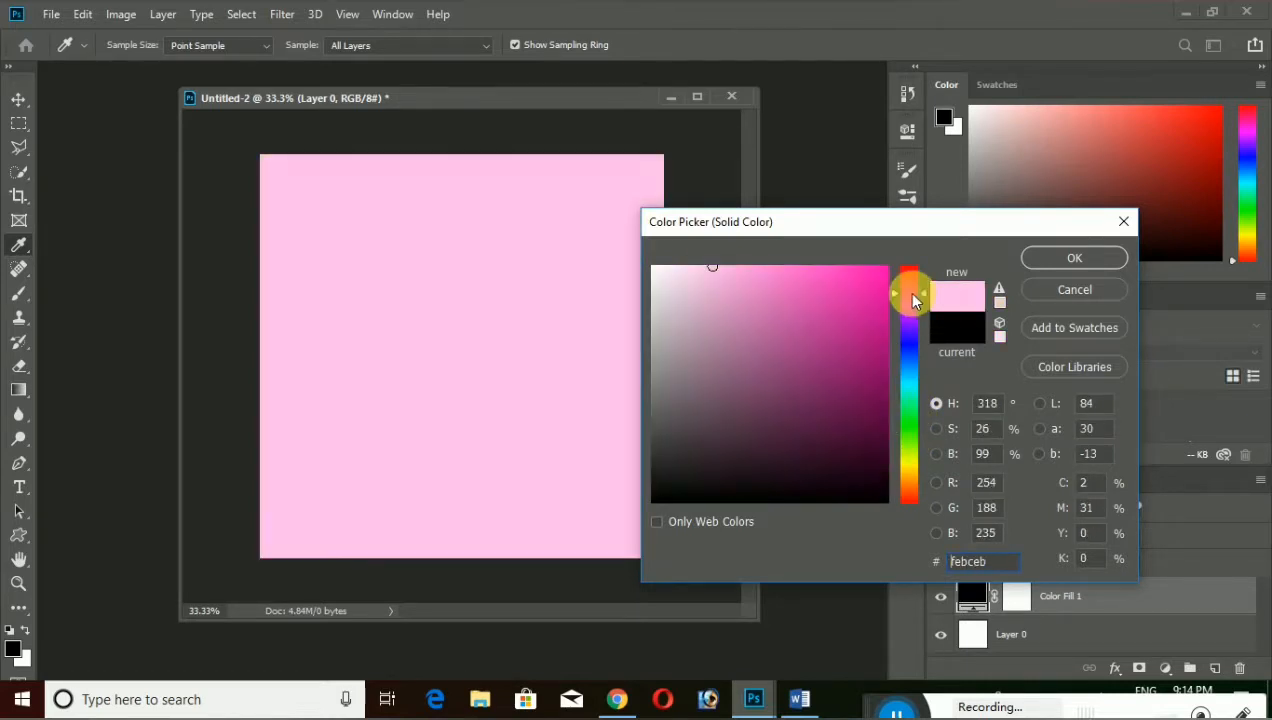
pyautogui.click(1060, 257)
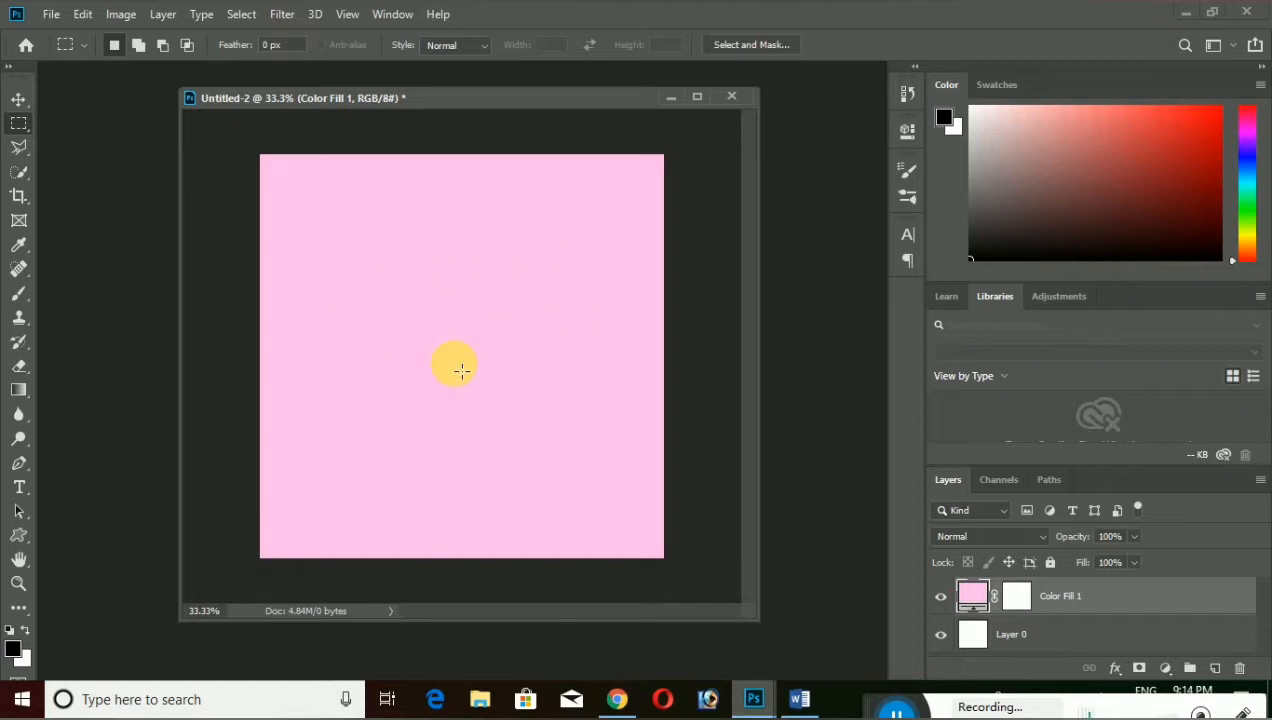
# Place "logo new png de.png" from the desktop's PNG Picture folder into Untitled-2 at 100% scale
pyautogui.click(1183, 13)
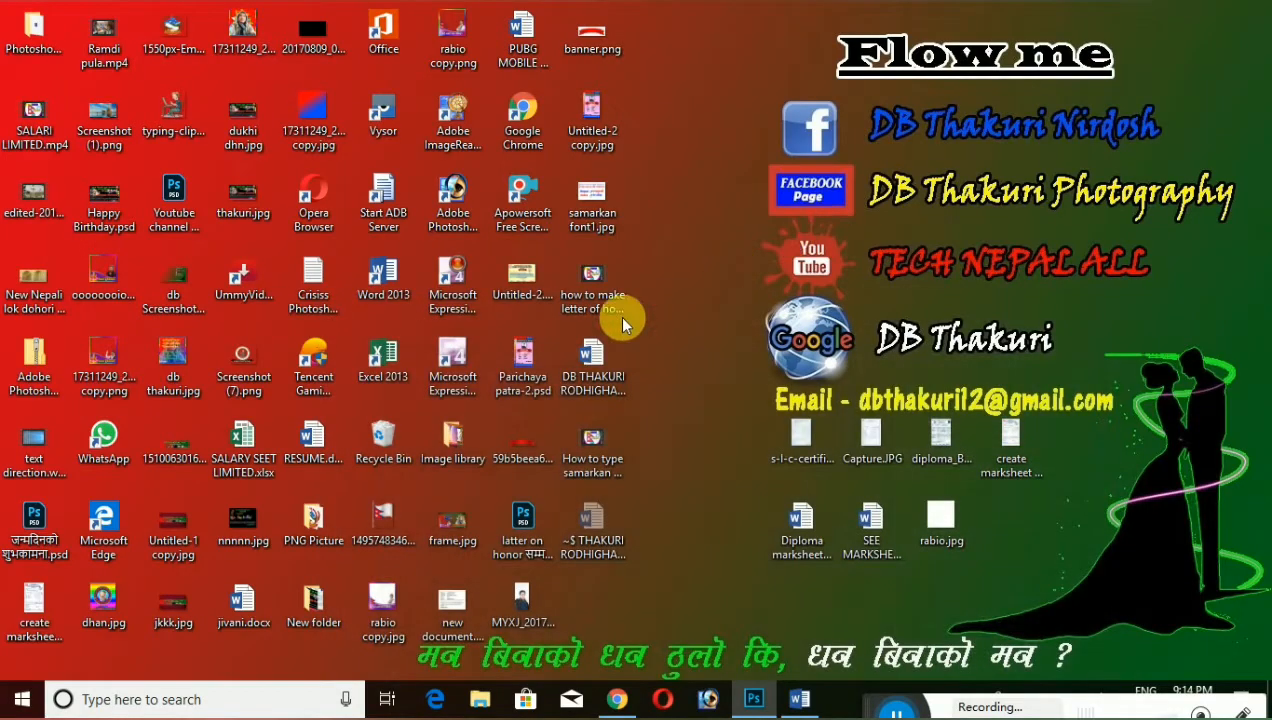
pyautogui.doubleClick(310, 528)
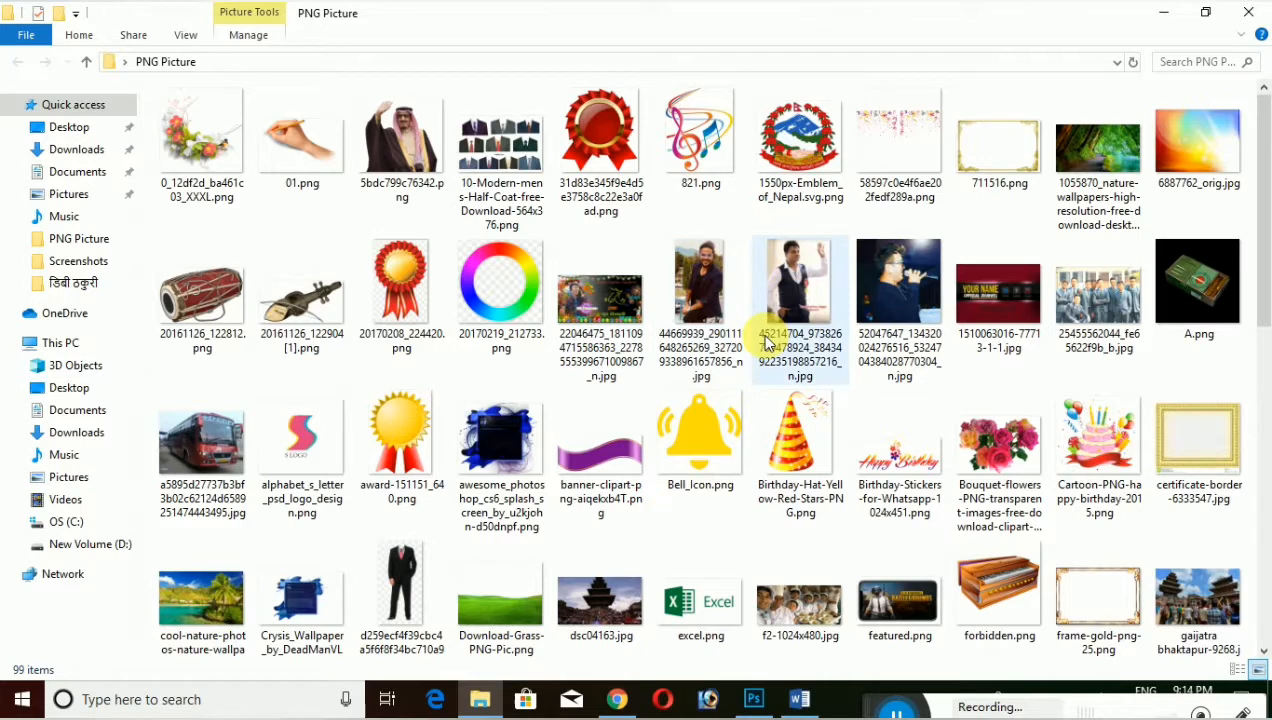
pyautogui.scroll(-5, 765, 340)
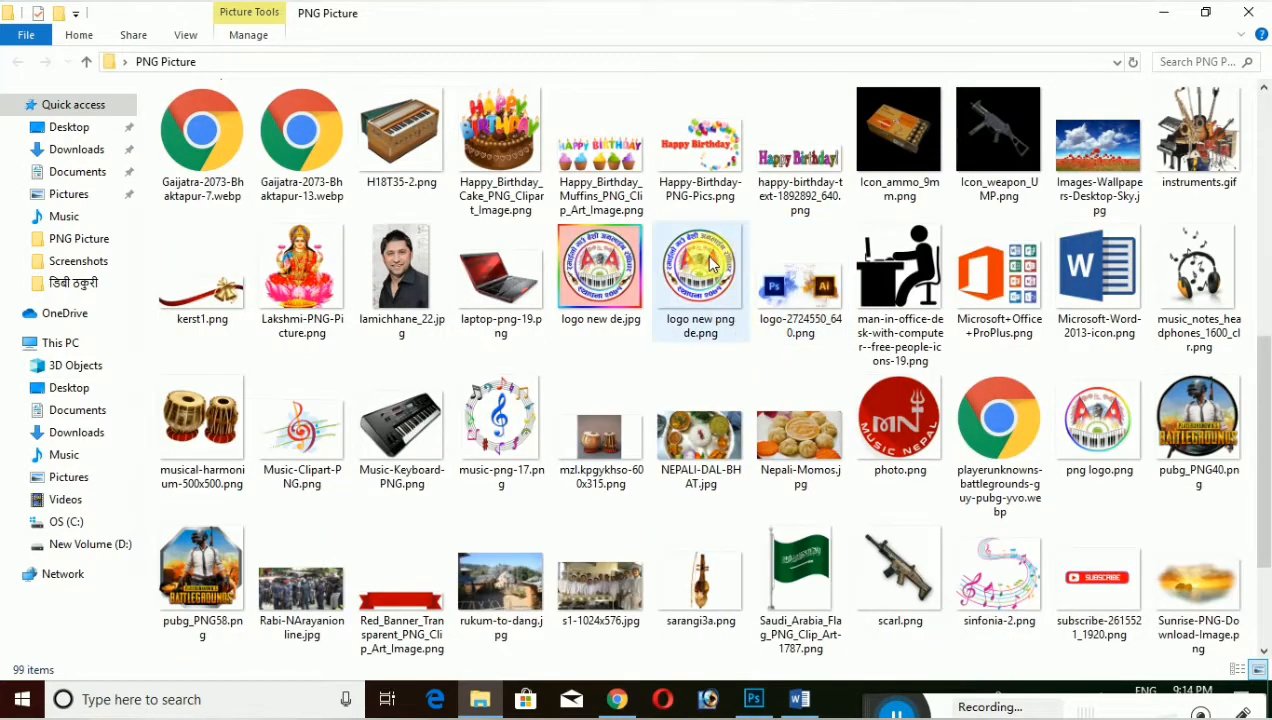
pyautogui.click(708, 285)
pyautogui.moveTo(708, 285); pyautogui.dragTo(570, 410)
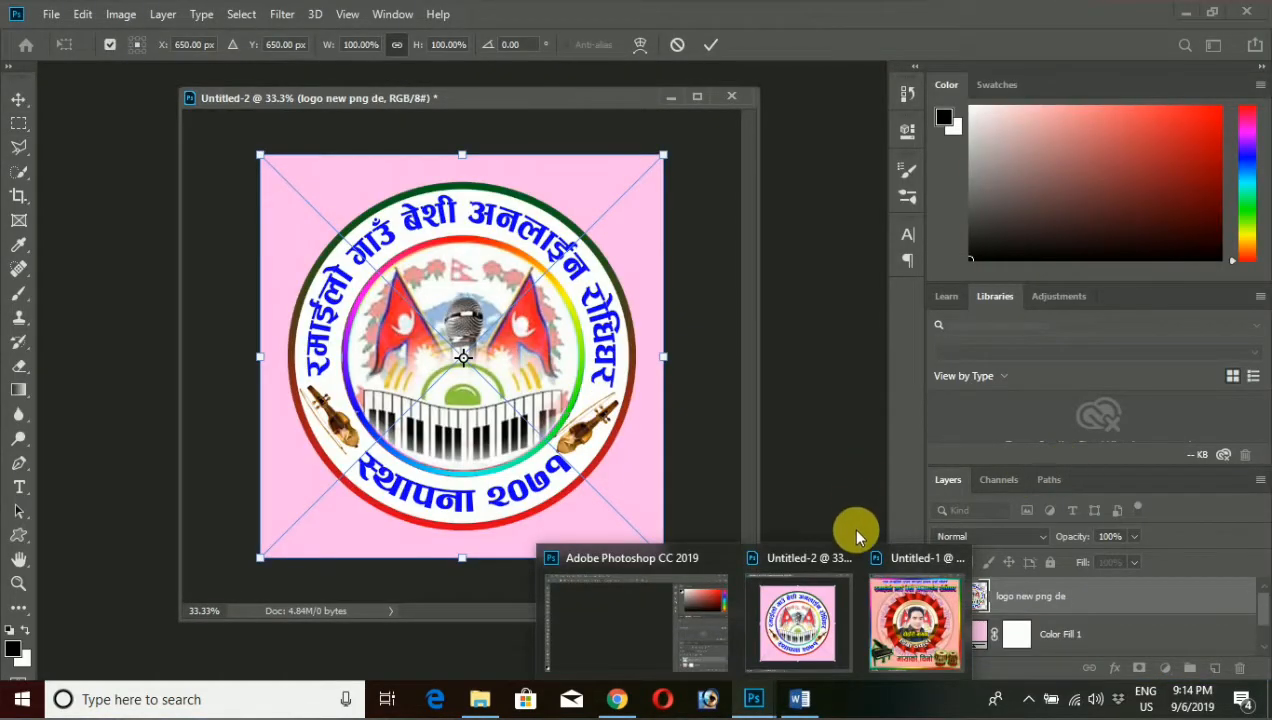
pyautogui.click(795, 562)
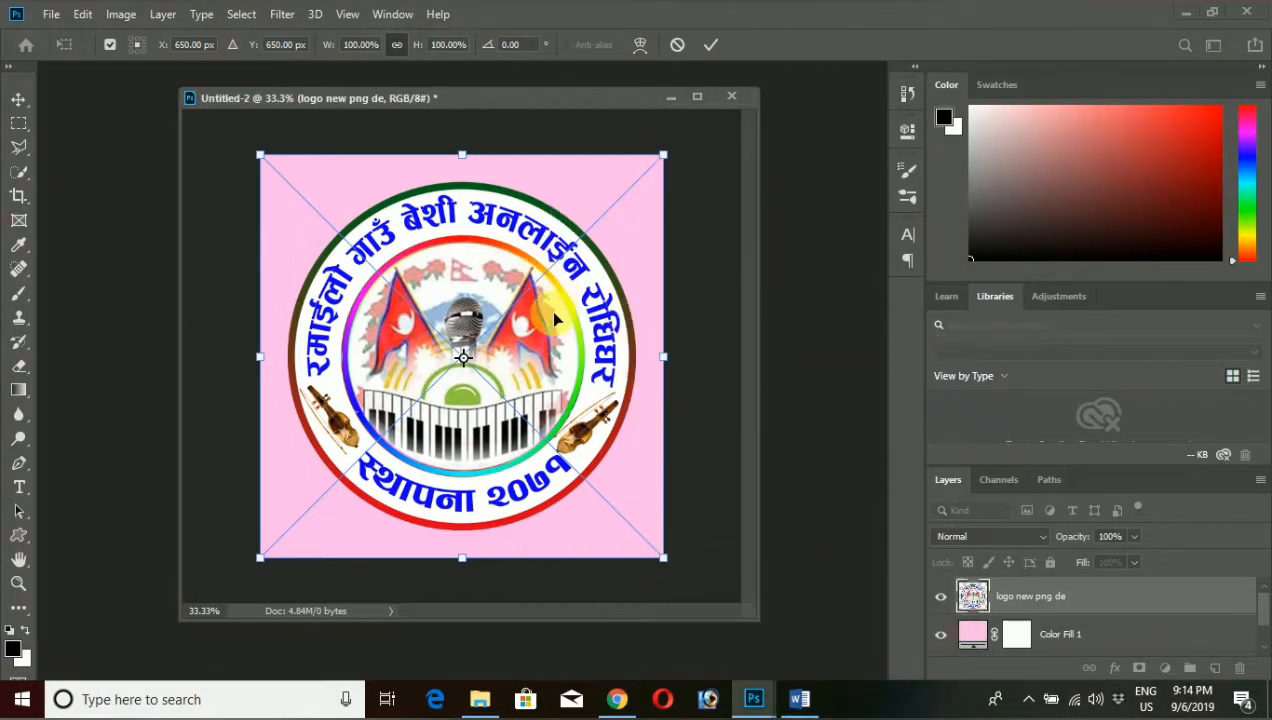
pyautogui.press('m')
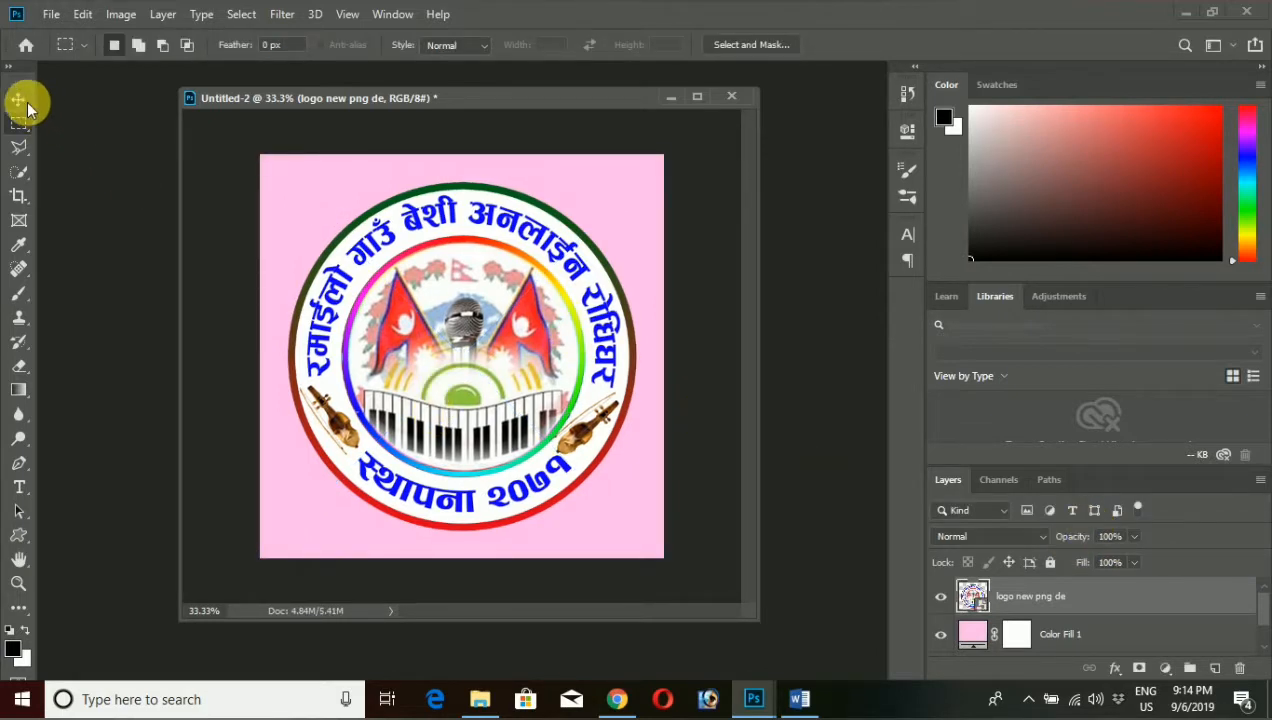
# Lower the opacity of the placed logo layer to 20%
pyautogui.click(18, 99)
pyautogui.click(1134, 540)
pyautogui.moveTo(1136, 556); pyautogui.dragTo(1078, 562)
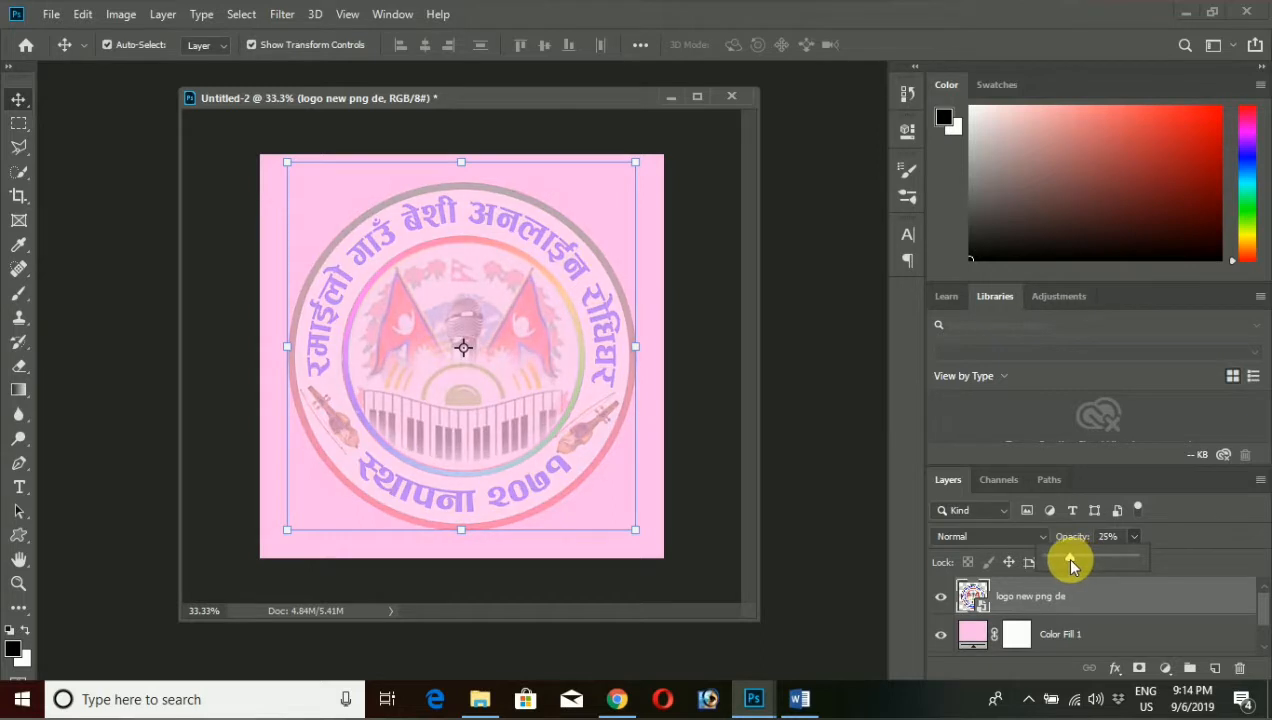
pyautogui.moveTo(1071, 566); pyautogui.dragTo(1066, 565)
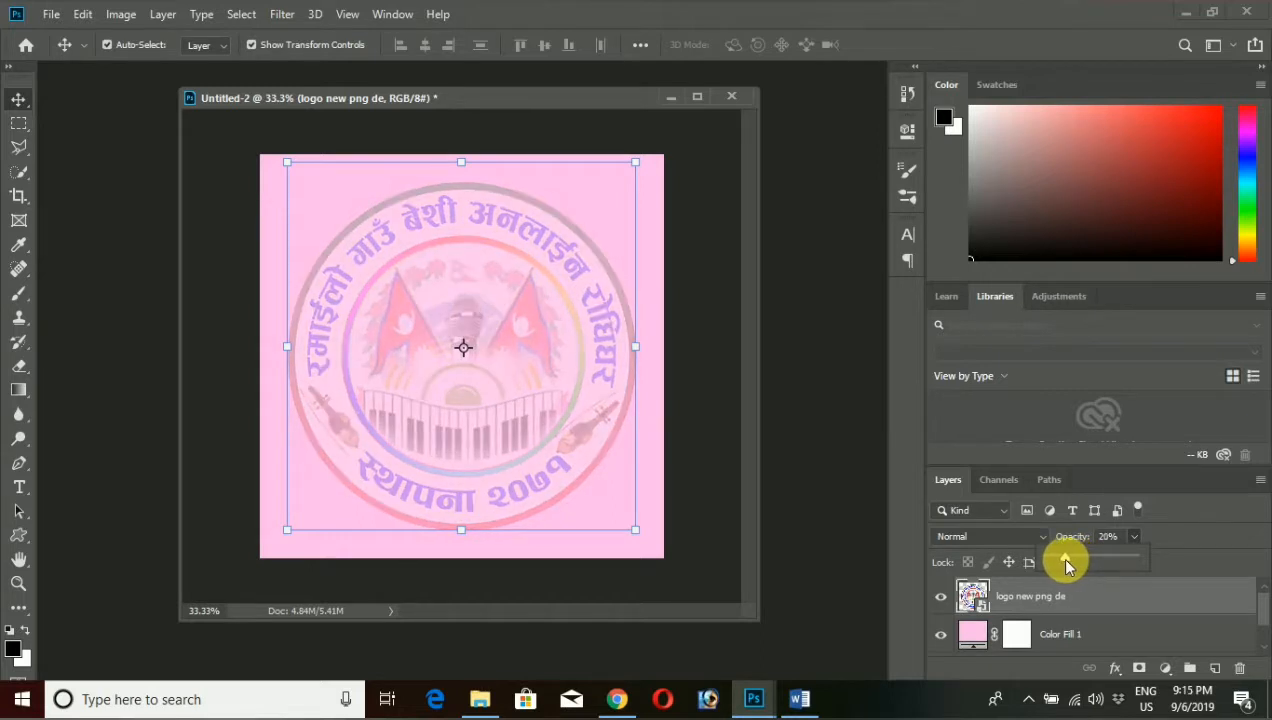
pyautogui.click(18, 123)
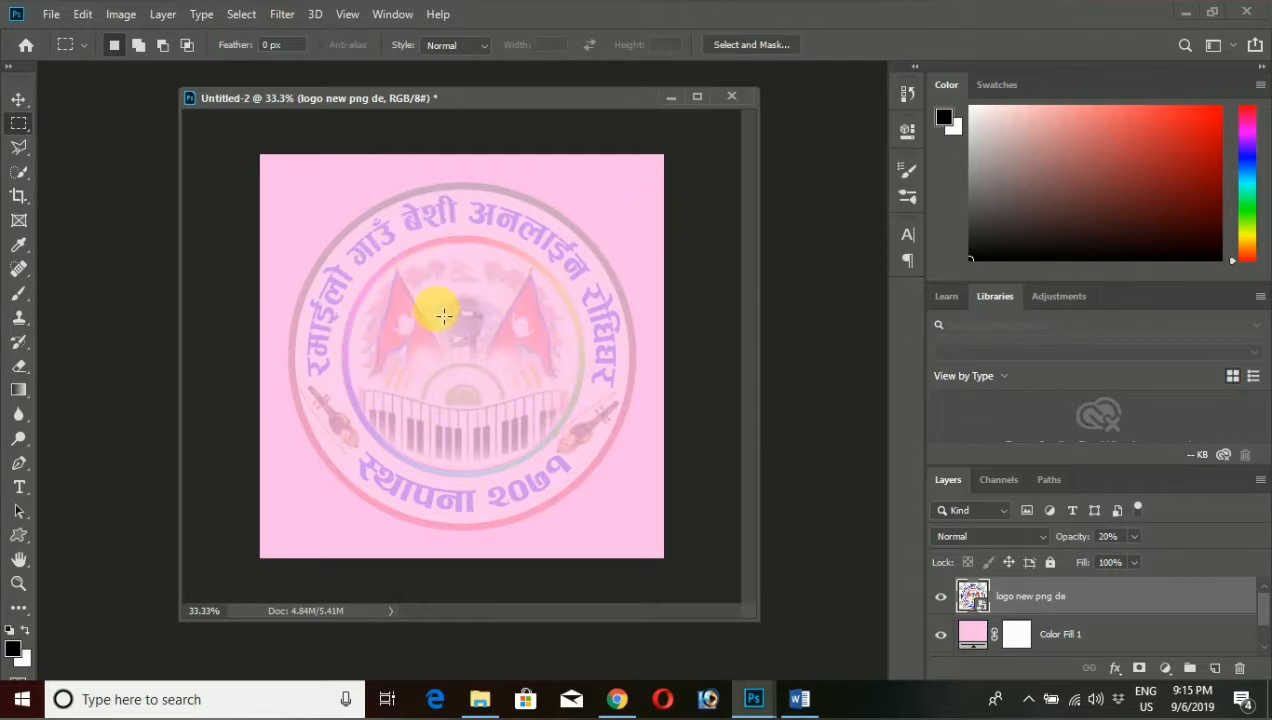
# Slightly enlarge the faded logo and reposition it around the middle of the pink canvas
pyautogui.click(15, 97)
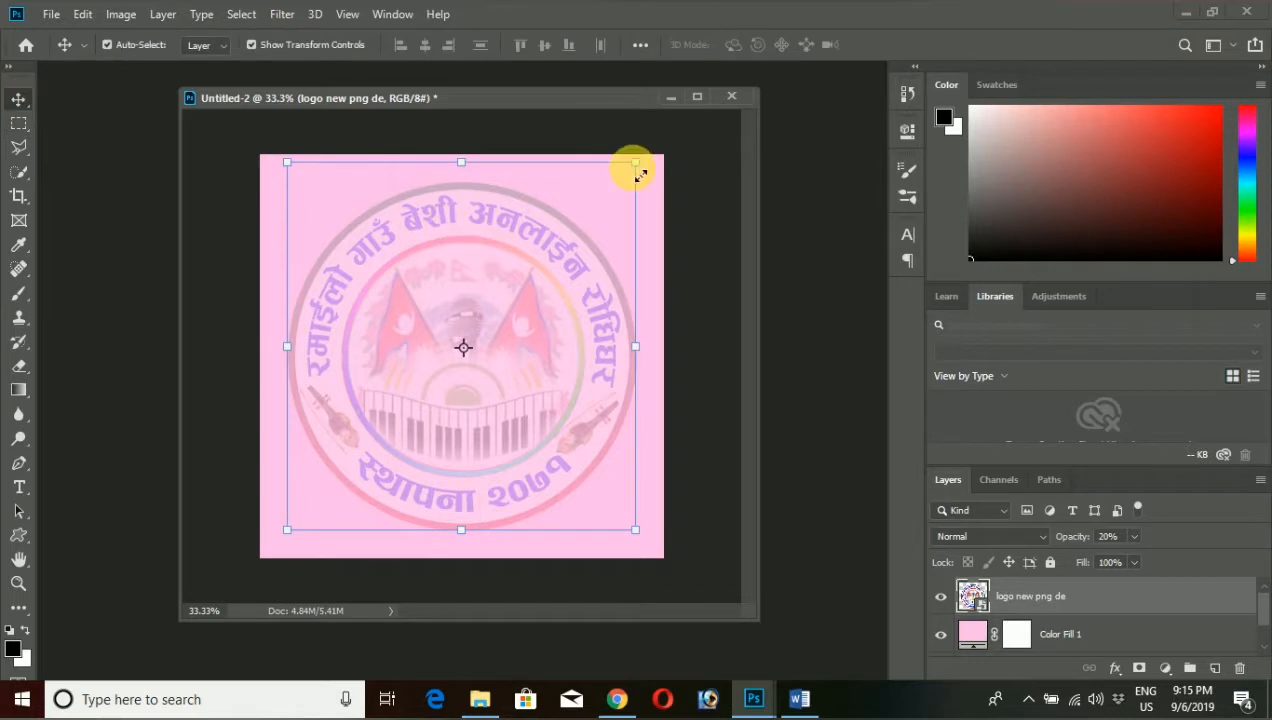
pyautogui.moveTo(643, 172); pyautogui.dragTo(650, 162)
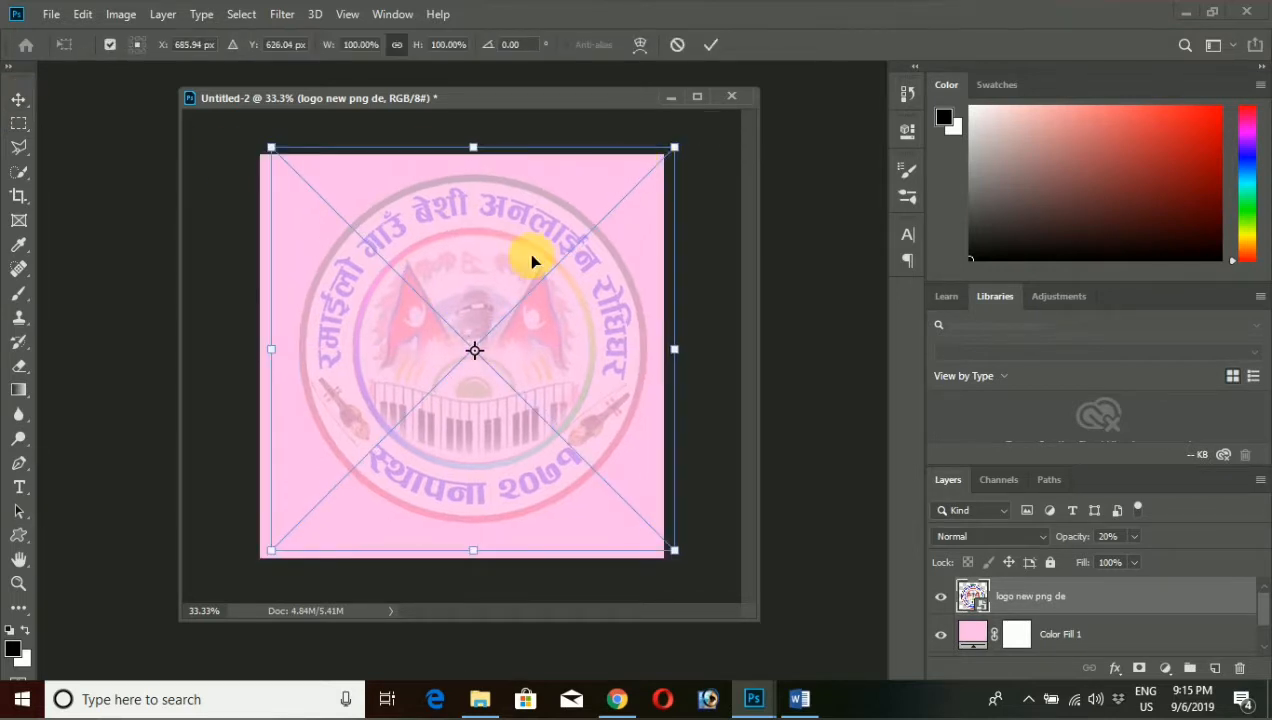
pyautogui.moveTo(266, 548); pyautogui.dragTo(256, 568)
pyautogui.moveTo(554, 402); pyautogui.dragTo(557, 410)
pyautogui.click(19, 122)
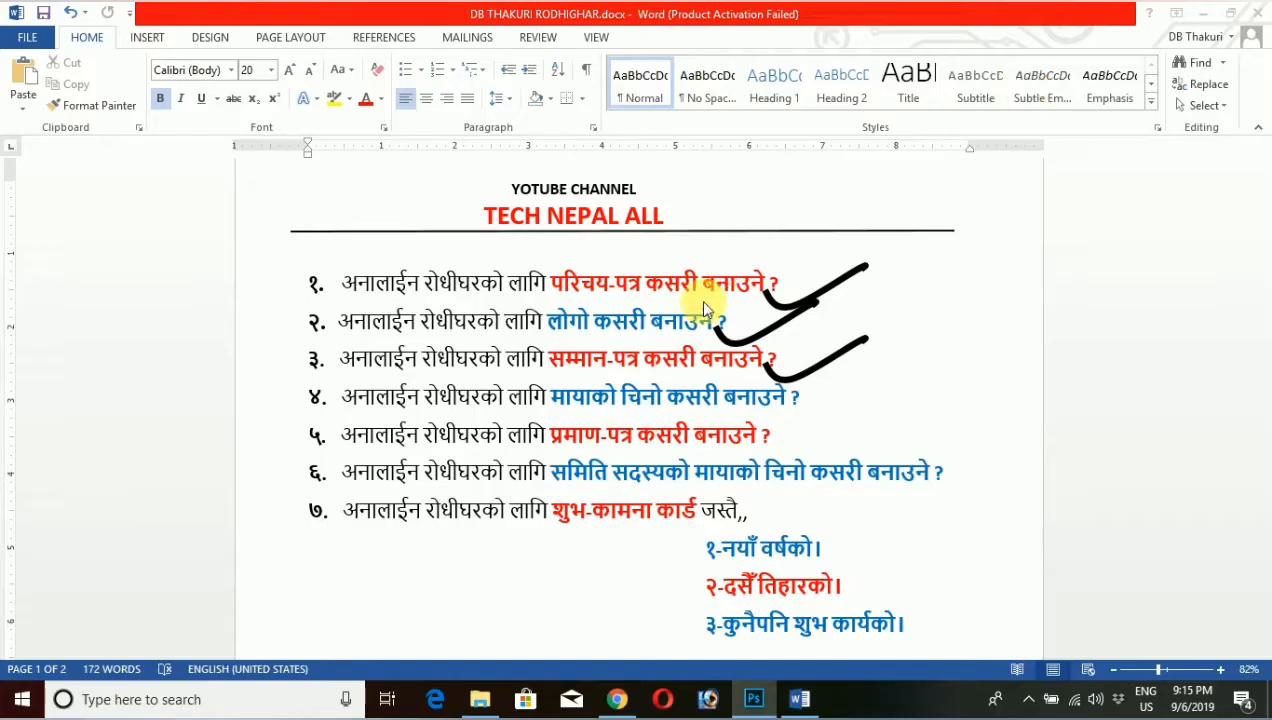
# Place Untitled-1.png, the red ribbon ring, from the PNG Picture folder into Untitled-2
pyautogui.click(1185, 12)
pyautogui.click(1205, 12)
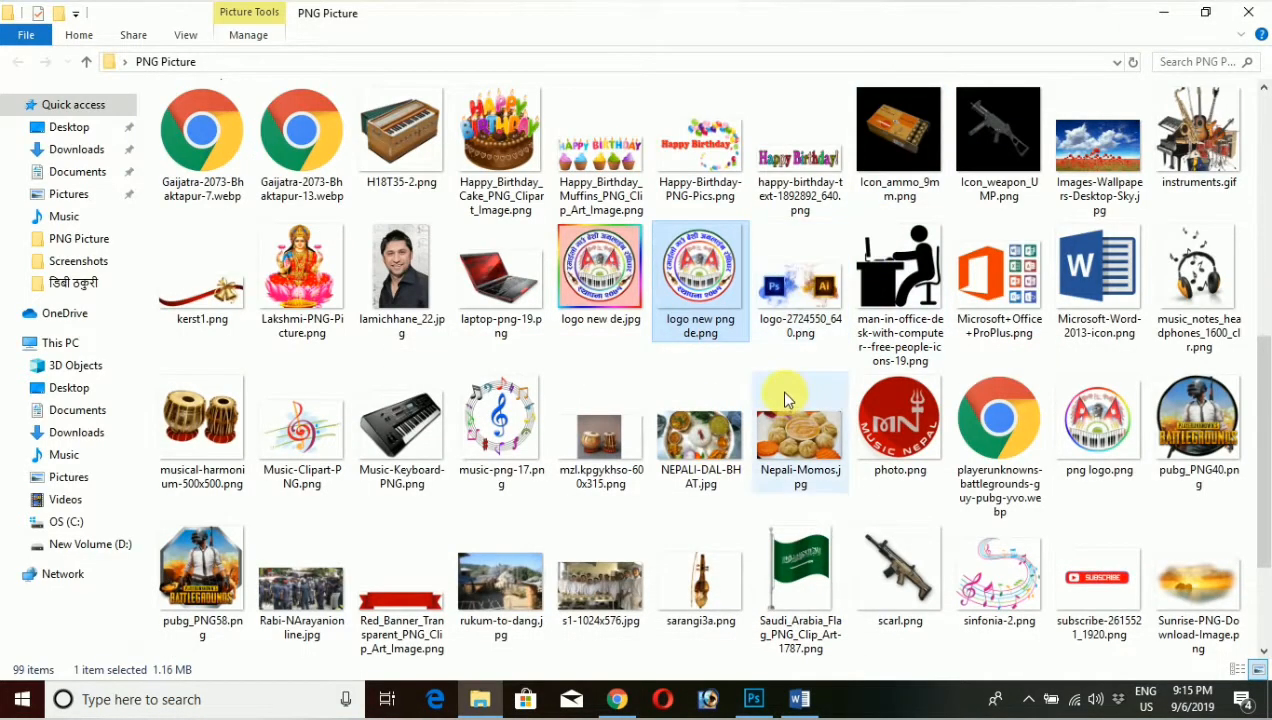
pyautogui.scroll(-2, 785, 400)
pyautogui.moveTo(705, 585)
pyautogui.mouseDown()
pyautogui.moveTo(705, 558)
pyautogui.moveTo(784, 619)
pyautogui.moveTo(760, 703)
pyautogui.moveTo(587, 443)
pyautogui.mouseUp()
pyautogui.moveTo(538, 387); pyautogui.dragTo(540, 388)
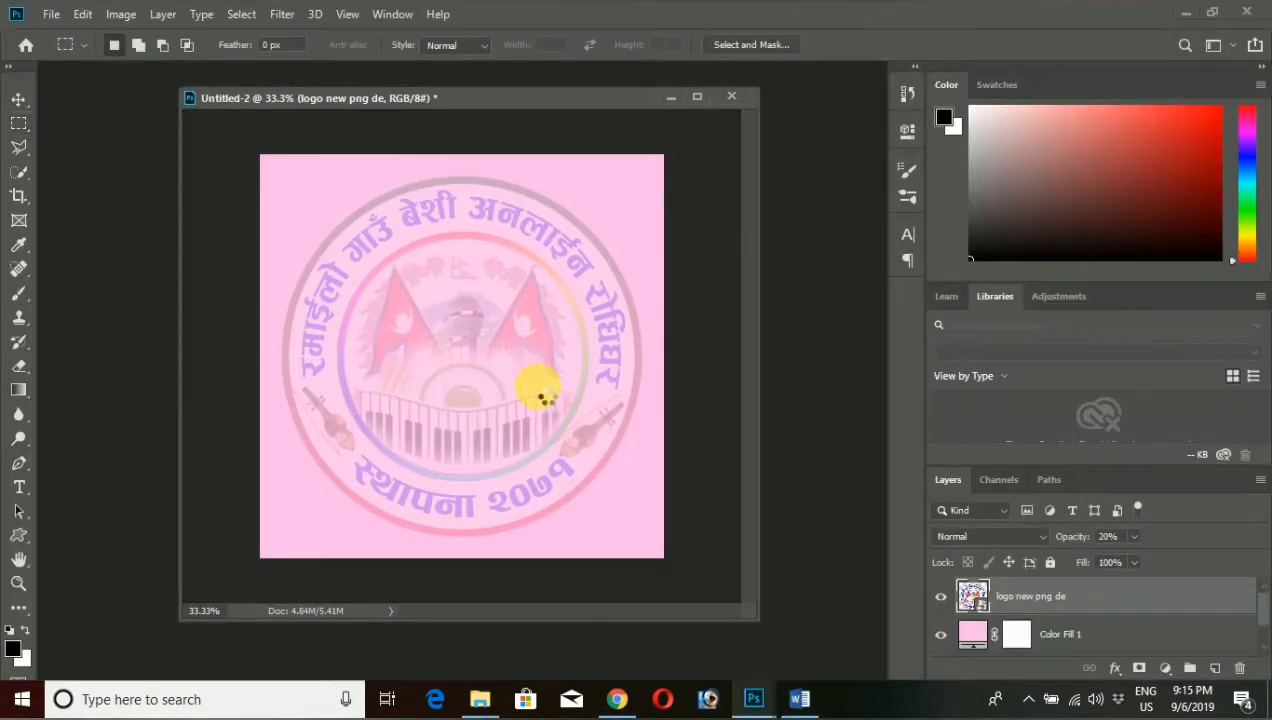
# Scale the placed red ribbon ring to 182.56%, centre it over the faded logo, and apply the transform
pyautogui.moveTo(592, 492); pyautogui.dragTo(668, 562)
pyautogui.moveTo(338, 233); pyautogui.dragTo(216, 182)
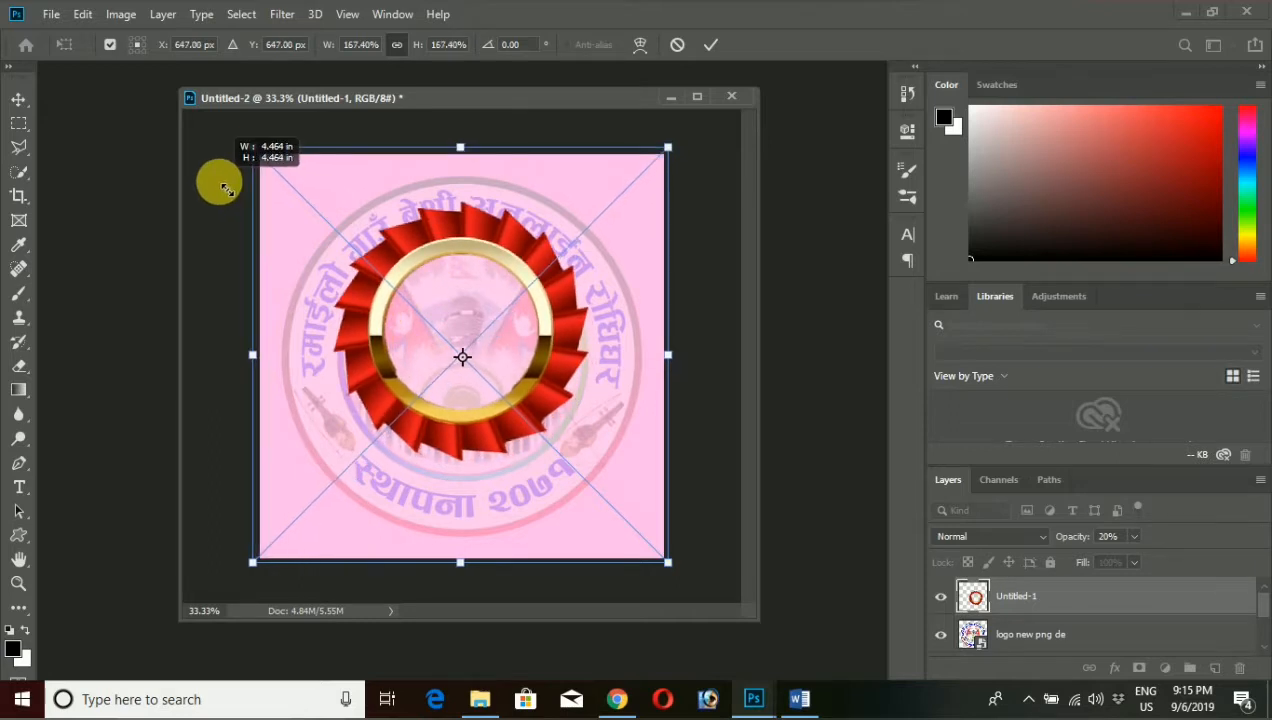
pyautogui.moveTo(400, 265); pyautogui.dragTo(392, 273)
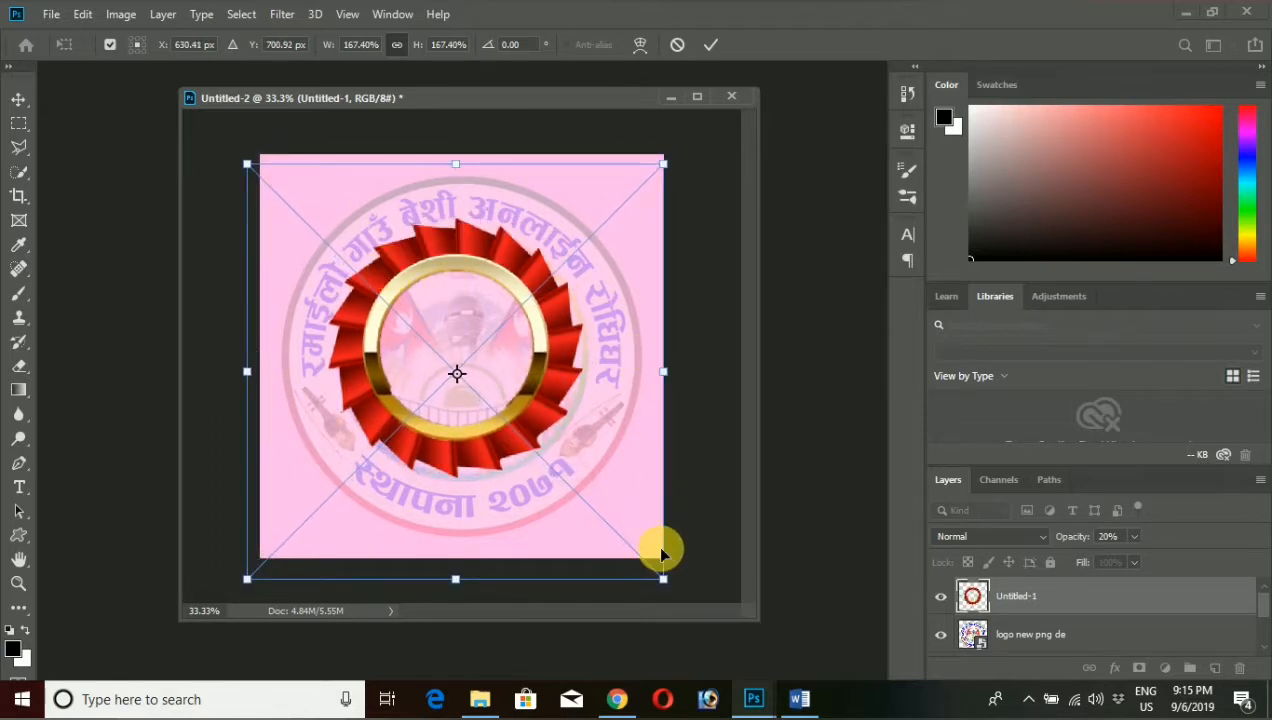
pyautogui.moveTo(663, 581); pyautogui.dragTo(708, 598)
pyautogui.moveTo(569, 432); pyautogui.dragTo(563, 425)
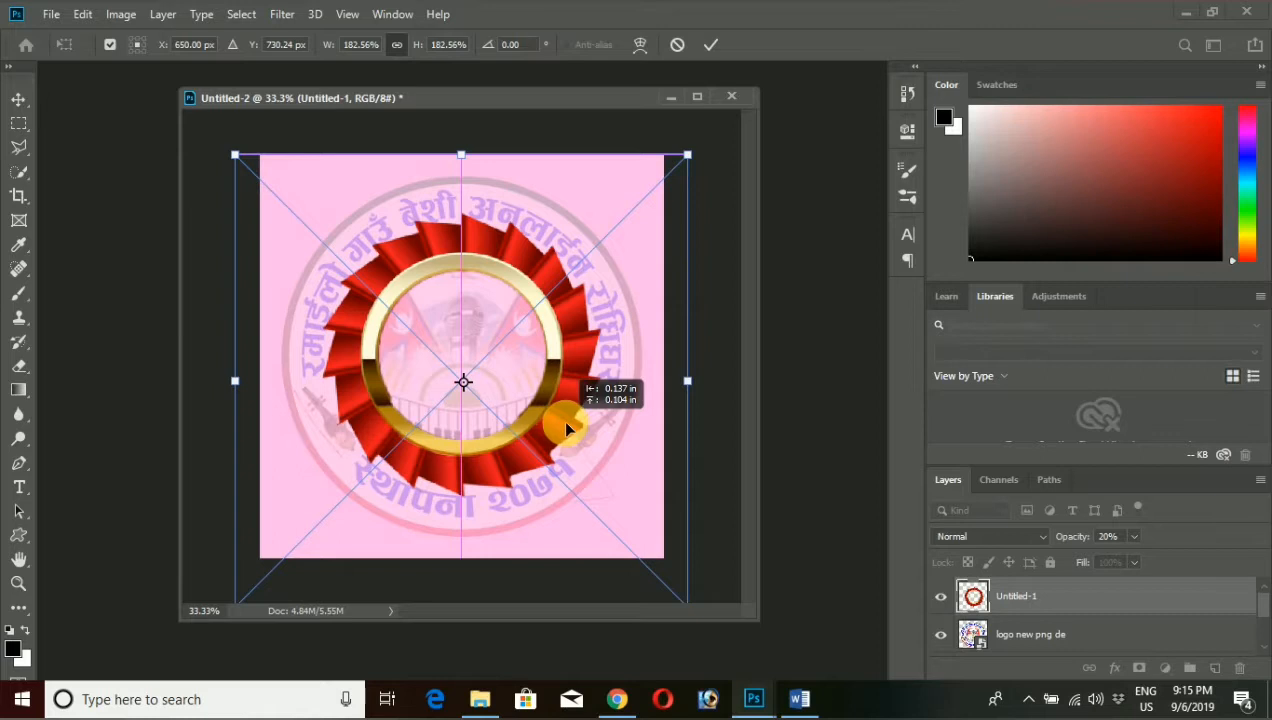
pyautogui.moveTo(561, 418); pyautogui.dragTo(561, 418)
pyautogui.press('m')
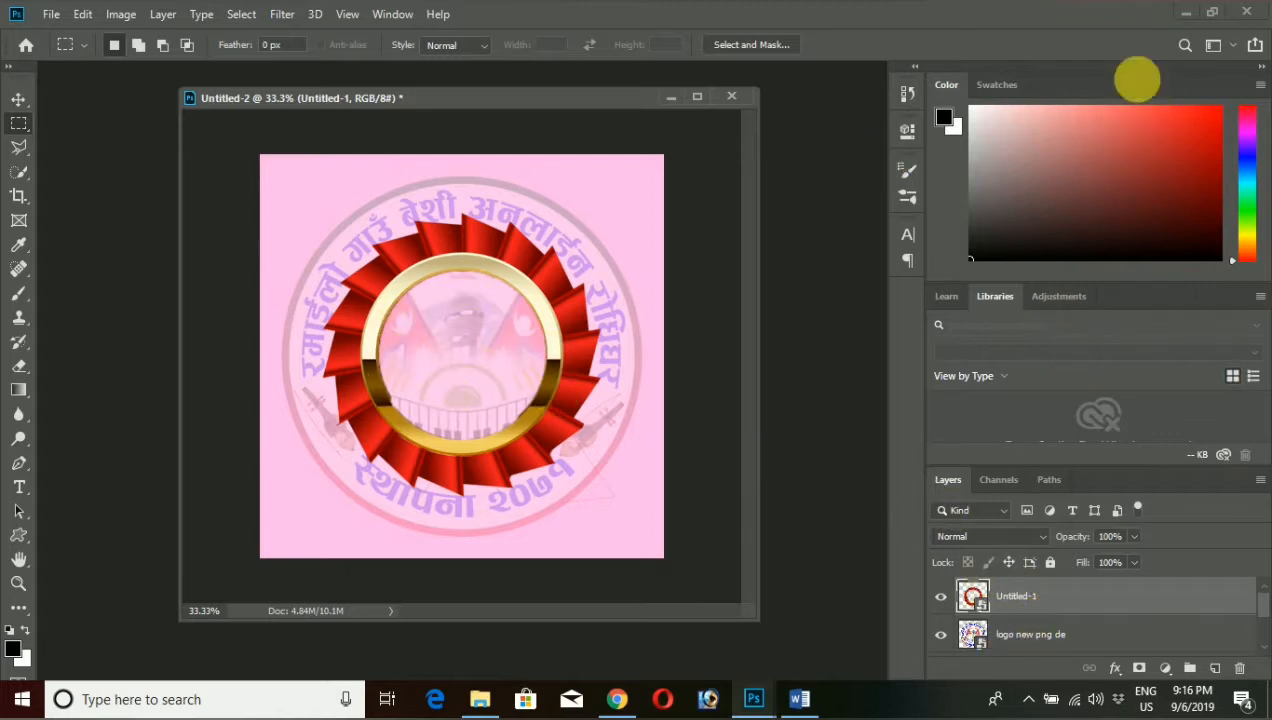
# Place "png logo.png" from the PNG Picture folder into Untitled-2 and move its layer below the ribbon ring layer
pyautogui.click(1183, 14)
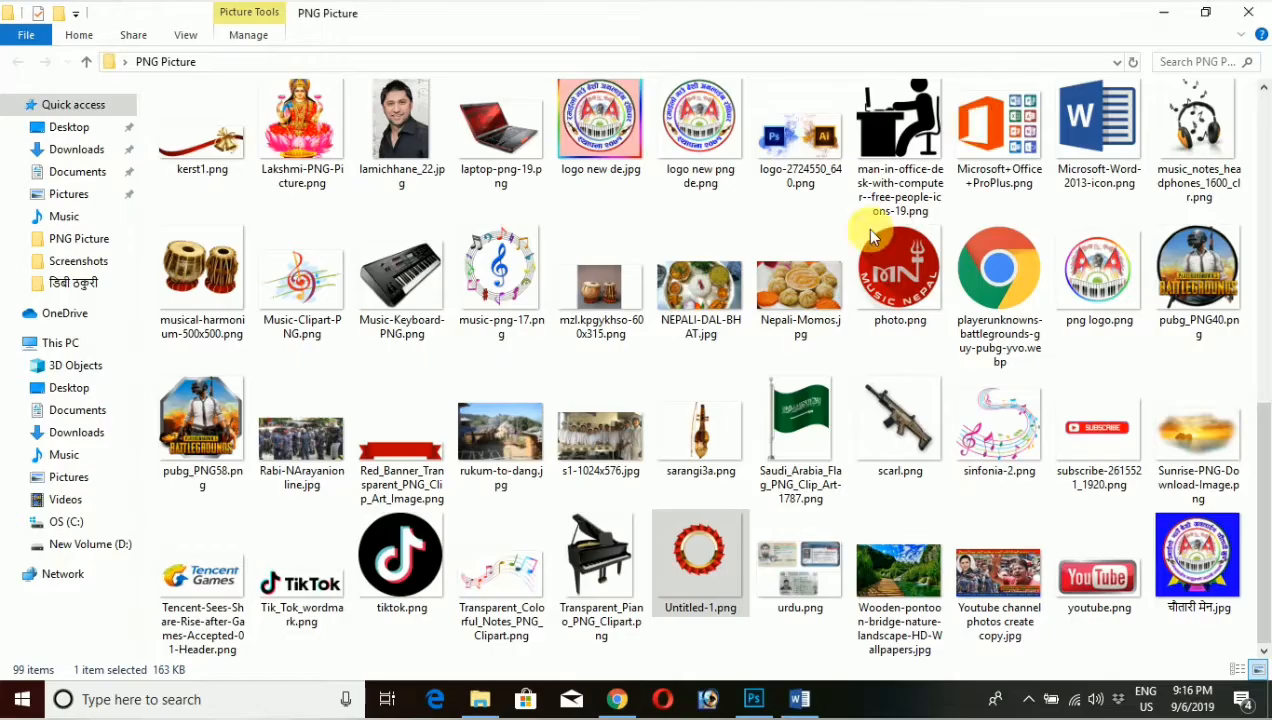
pyautogui.moveTo(1067, 316); pyautogui.dragTo(505, 397)
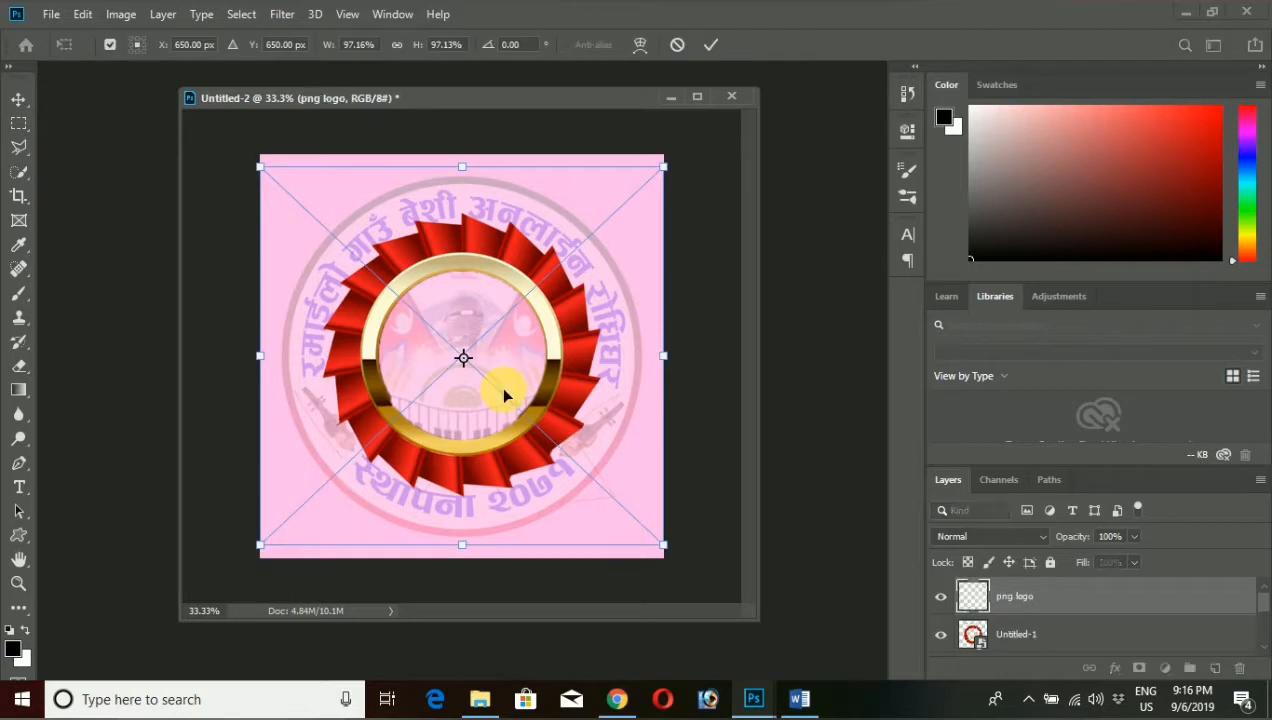
pyautogui.press('Return')
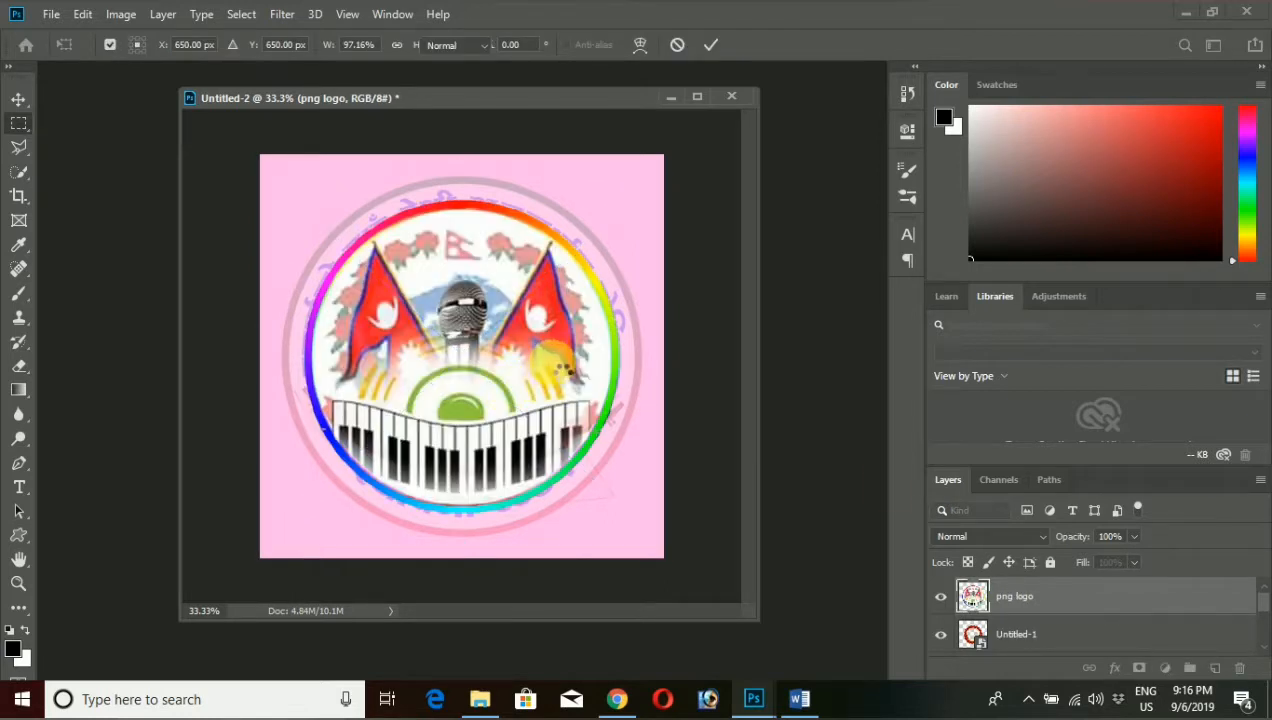
pyautogui.moveTo(1042, 596); pyautogui.dragTo(1040, 652)
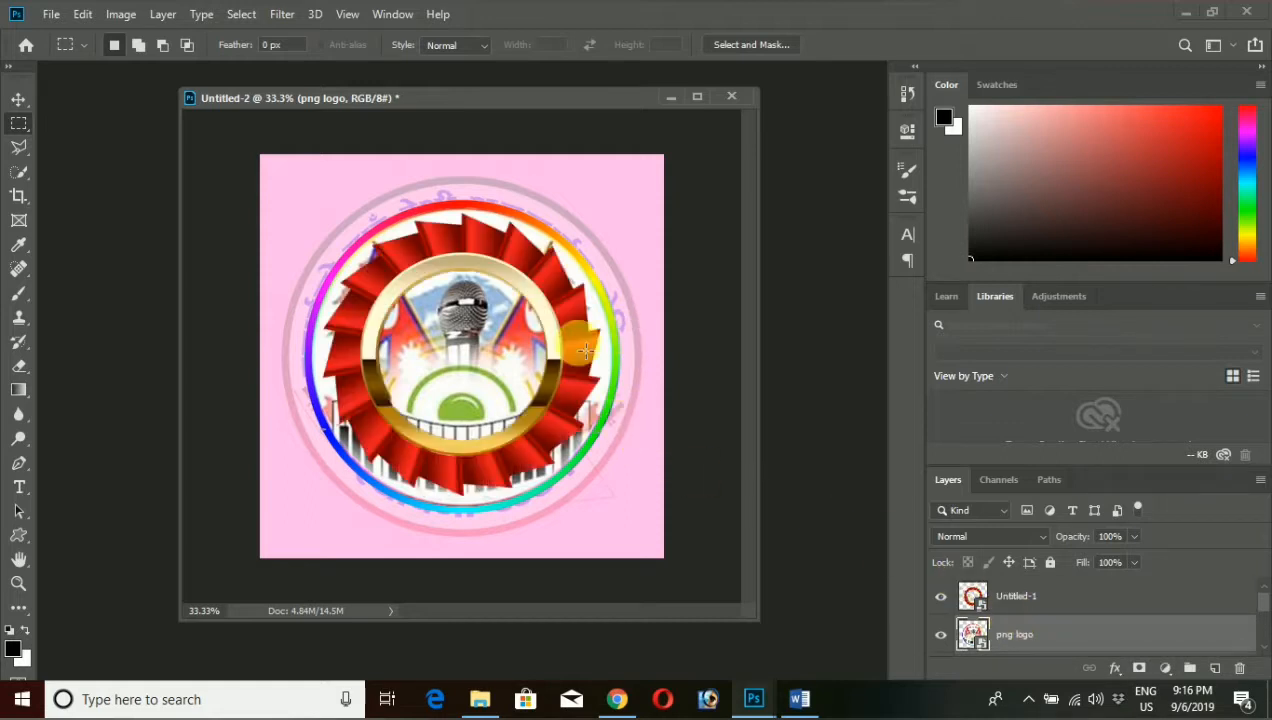
# Shrink the png logo and centre it so it fits inside the gold ring, then apply the transform
pyautogui.click(18, 99)
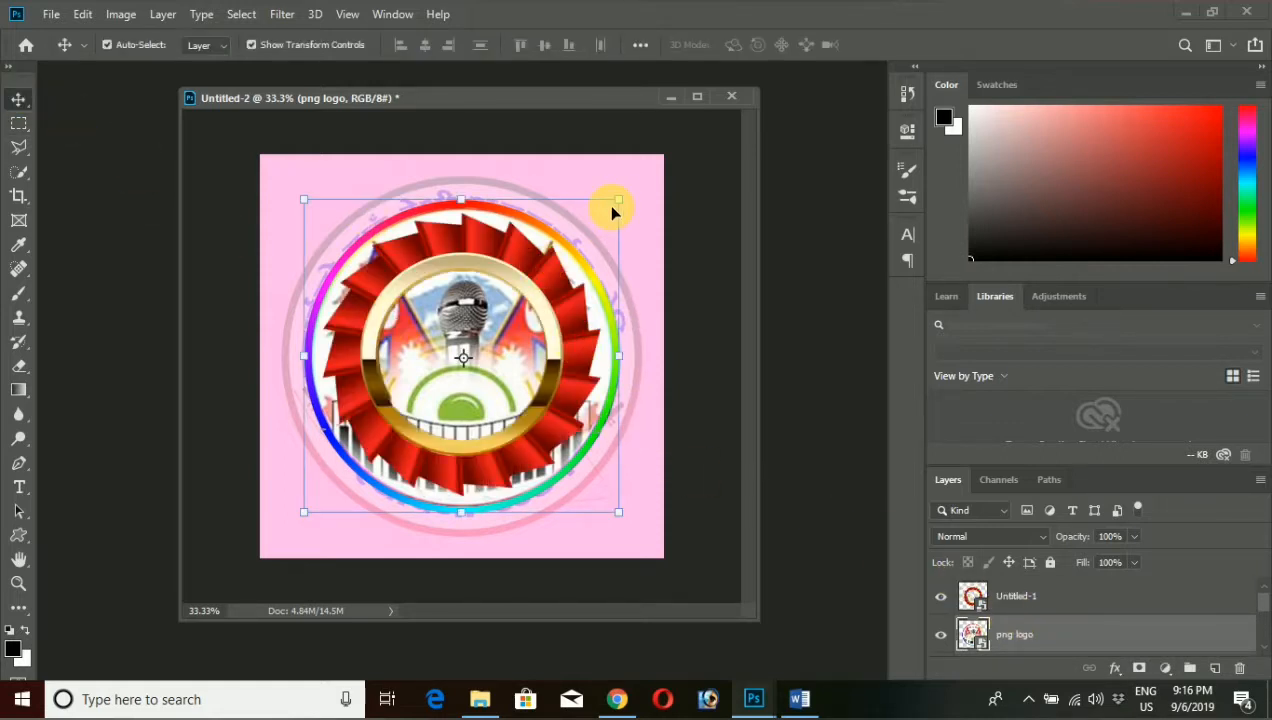
pyautogui.moveTo(624, 207); pyautogui.dragTo(443, 363)
pyautogui.moveTo(299, 420); pyautogui.dragTo(432, 305)
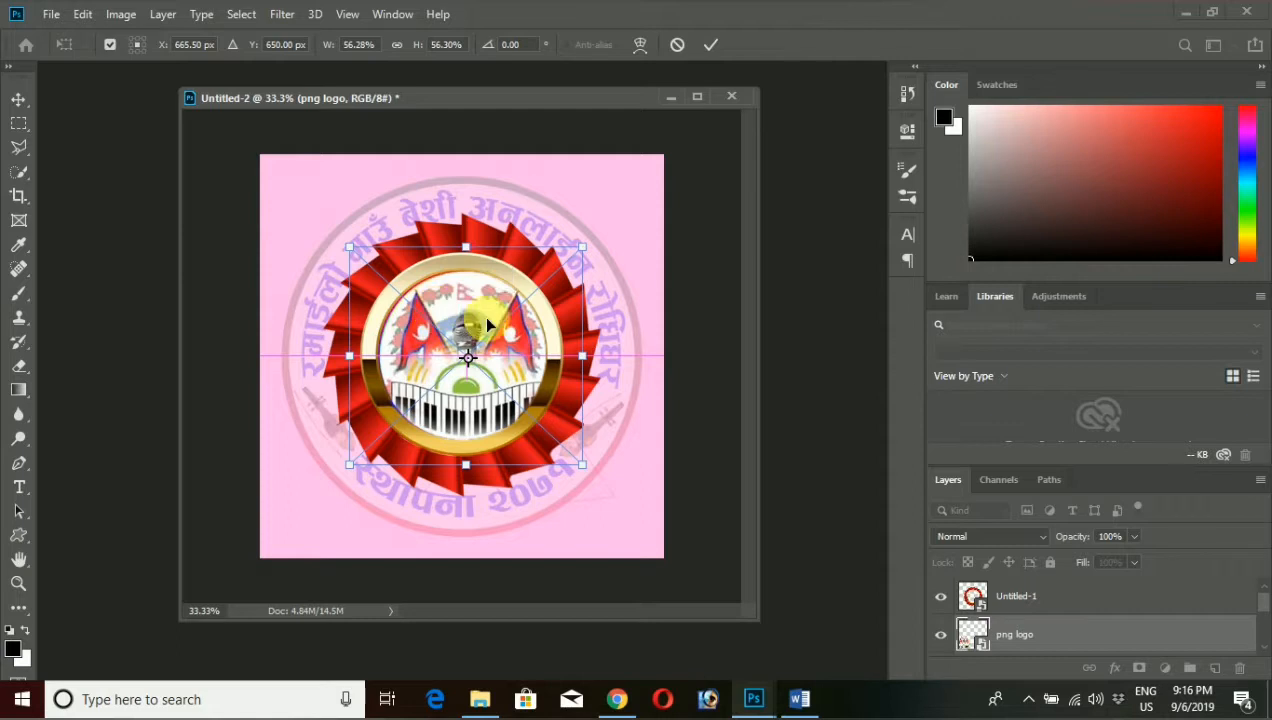
pyautogui.press('Left')
pyautogui.press('Left')
pyautogui.press('Left')
pyautogui.press('Left')
pyautogui.press('Left')
pyautogui.press('Left')
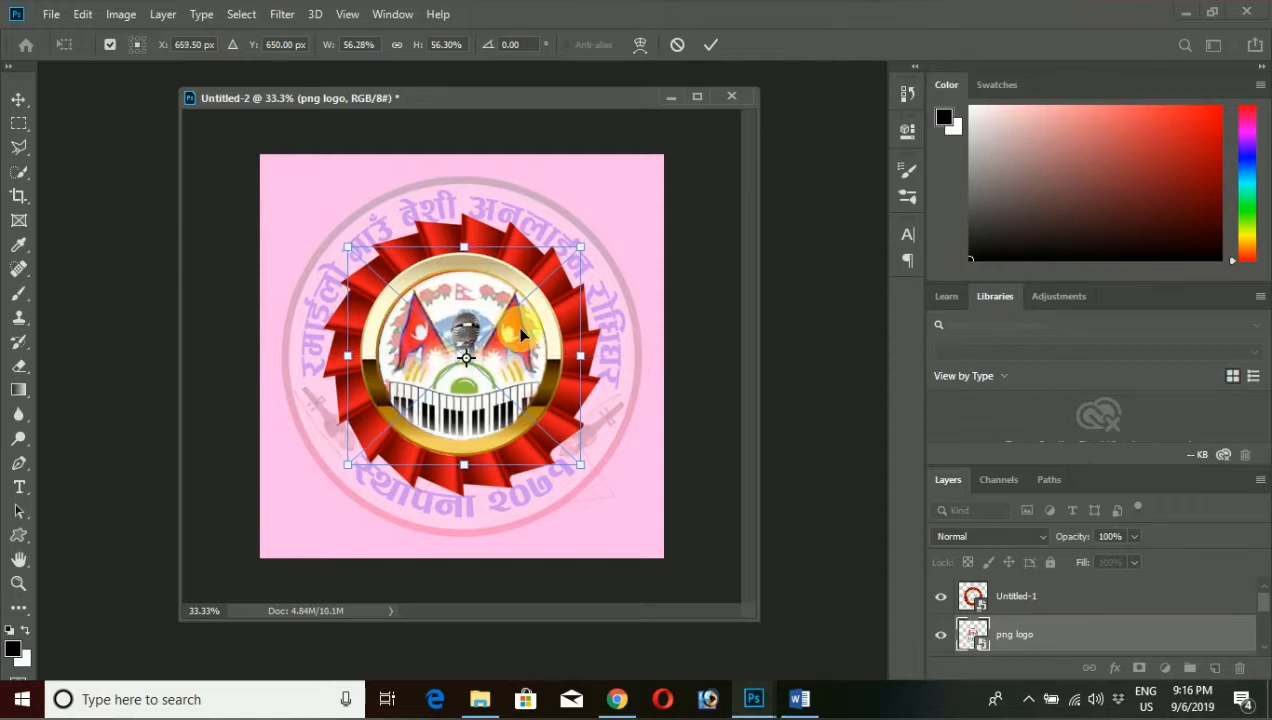
pyautogui.moveTo(352, 472); pyautogui.dragTo(356, 477)
pyautogui.press('Return')
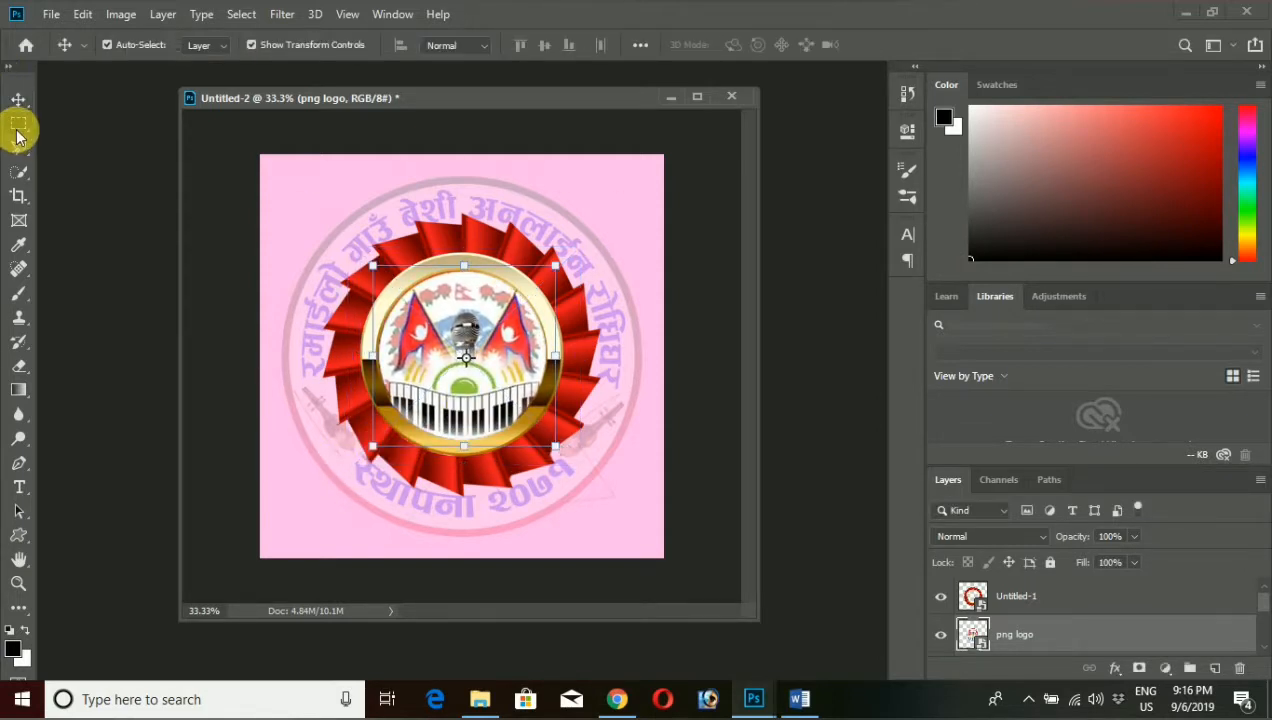
pyautogui.click(18, 130)
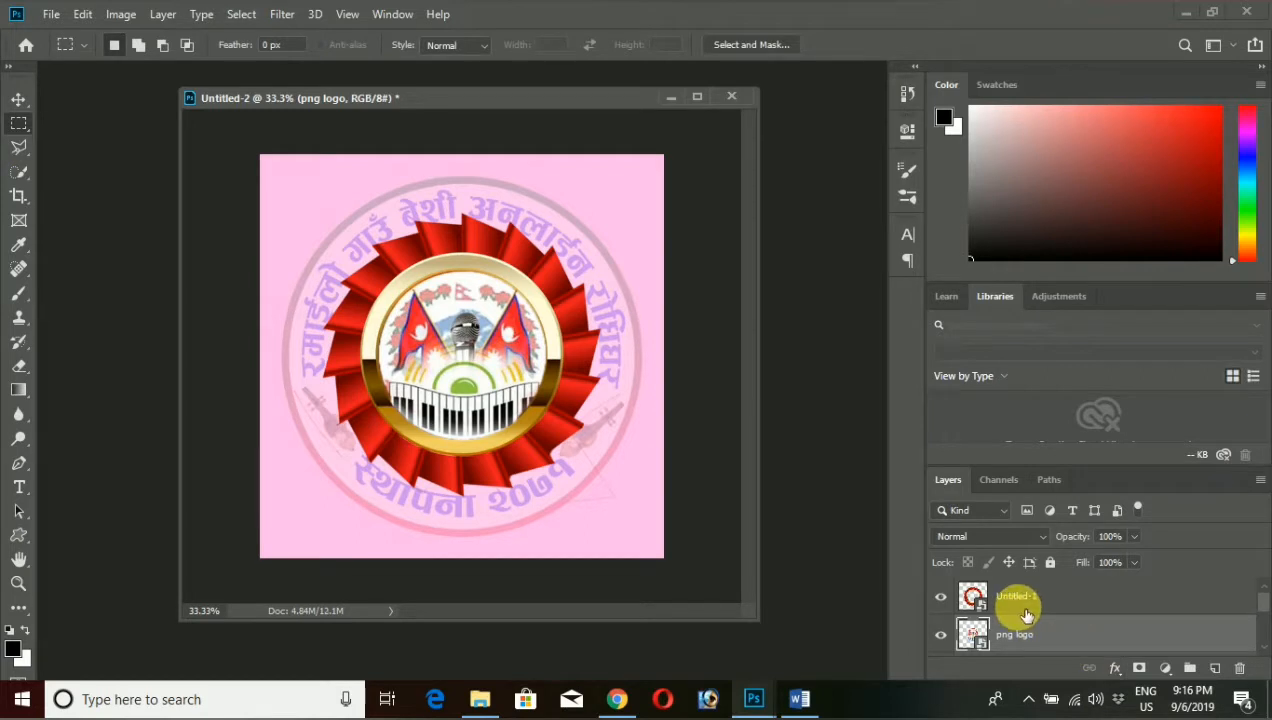
pyautogui.click(1178, 18)
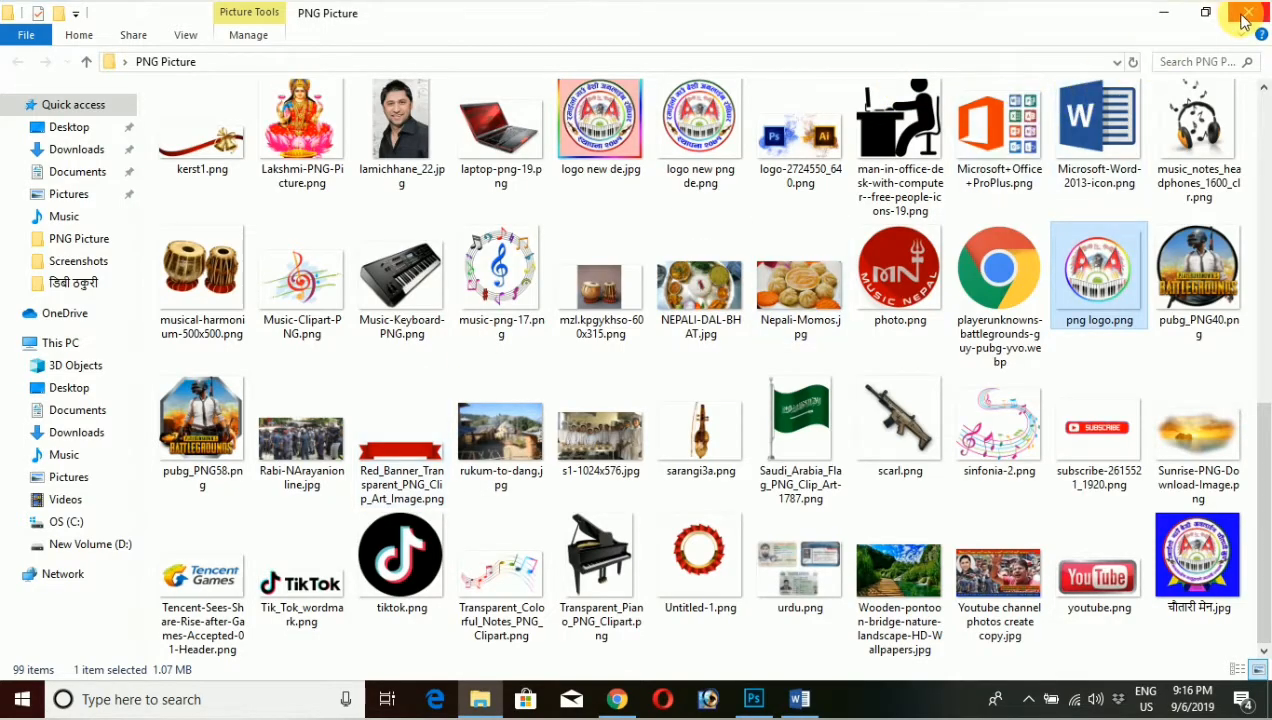
pyautogui.click(1150, 12)
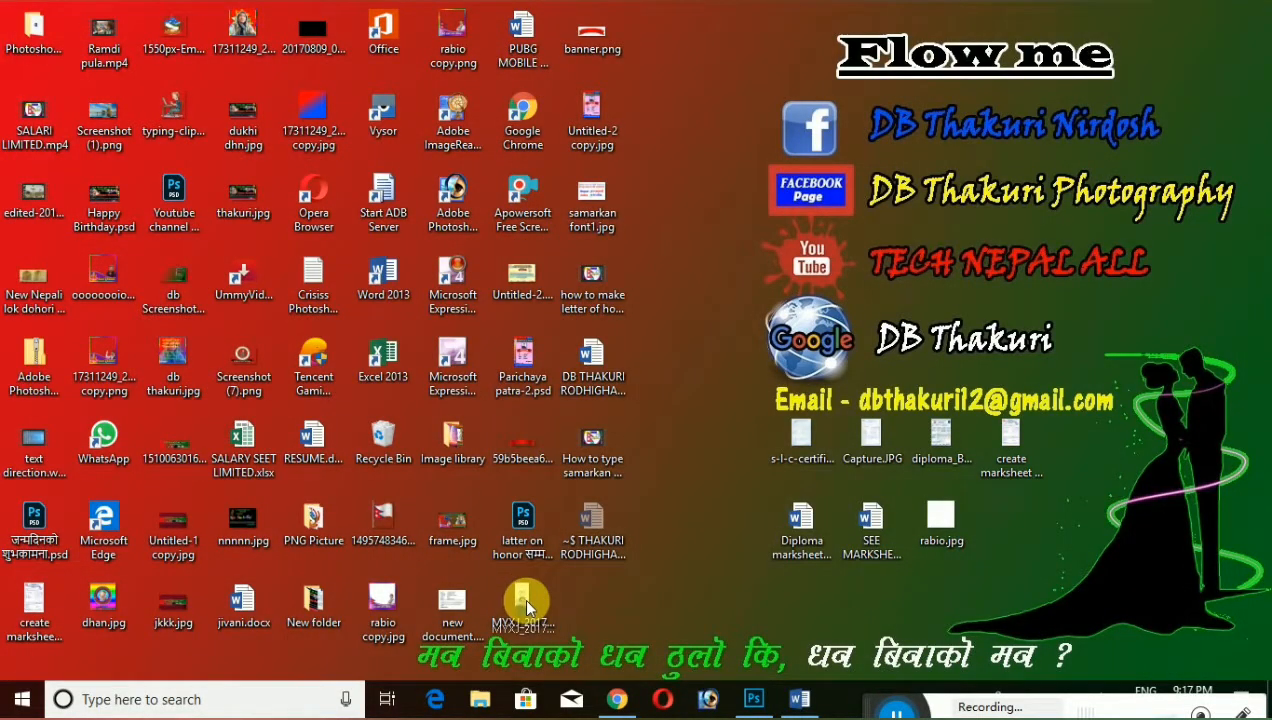
pyautogui.moveTo(752, 684); pyautogui.dragTo(847, 553)
pyautogui.moveTo(500, 287); pyautogui.dragTo(358, 228)
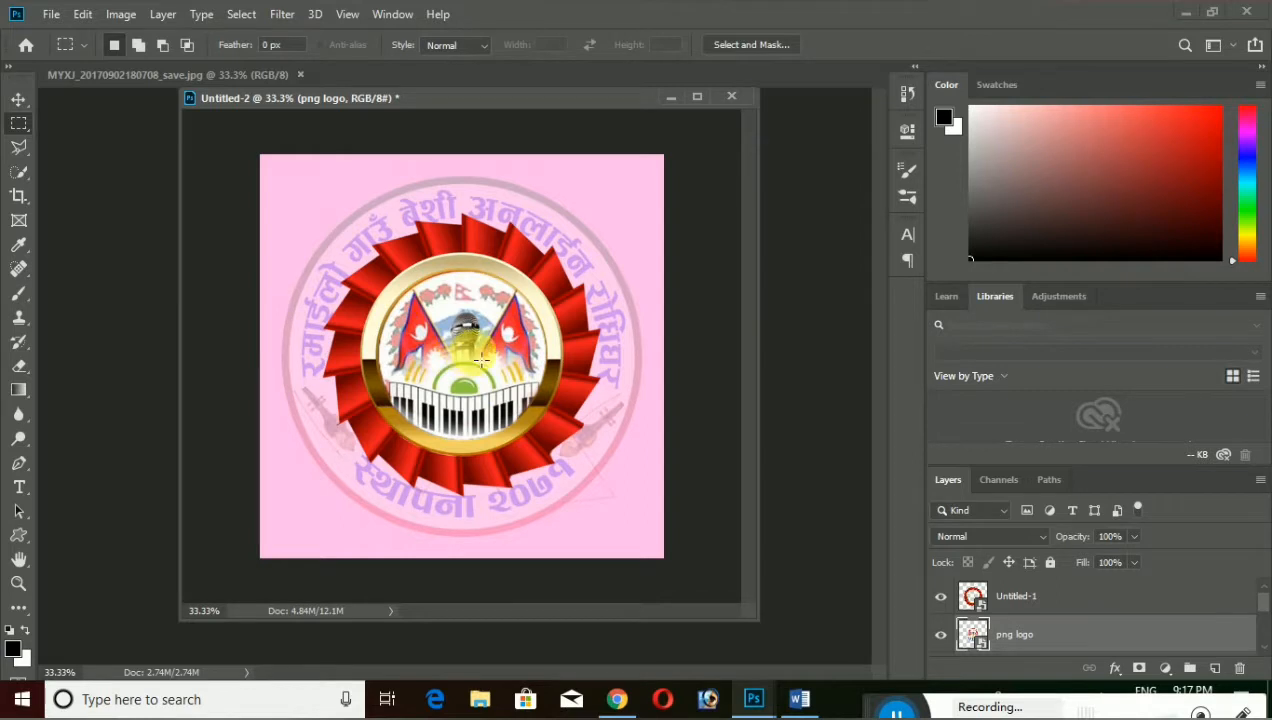
pyautogui.moveTo(140, 76); pyautogui.dragTo(686, 108)
pyautogui.moveTo(99, 77); pyautogui.dragTo(930, 130)
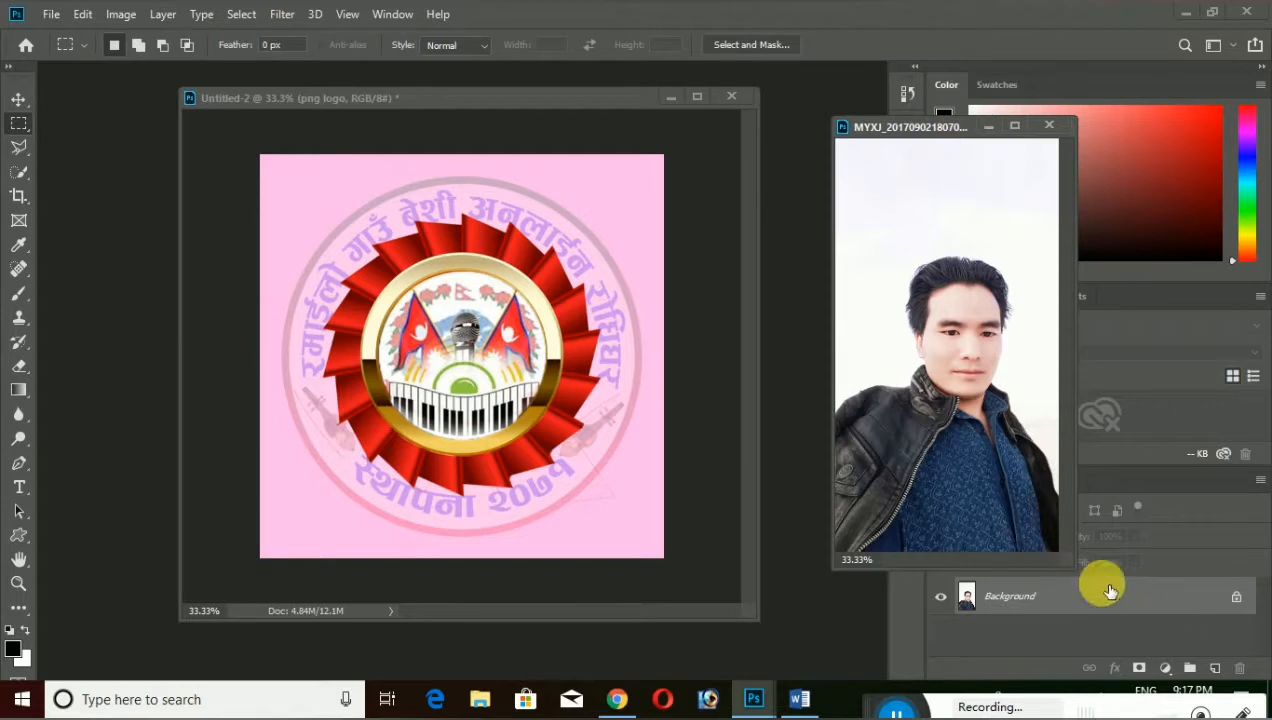
pyautogui.moveTo(1080, 573); pyautogui.dragTo(1156, 601)
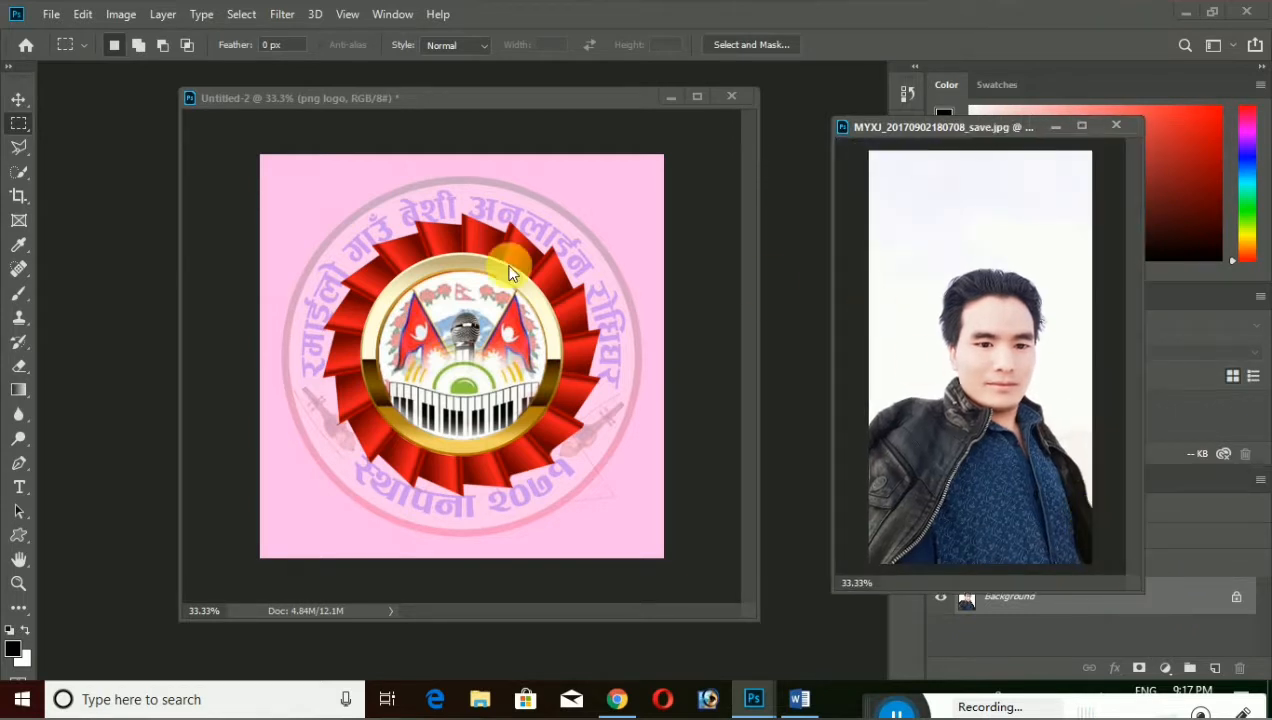
# Erase the white background around the man in the portrait photo with the Magic Eraser tool
pyautogui.click(22, 366)
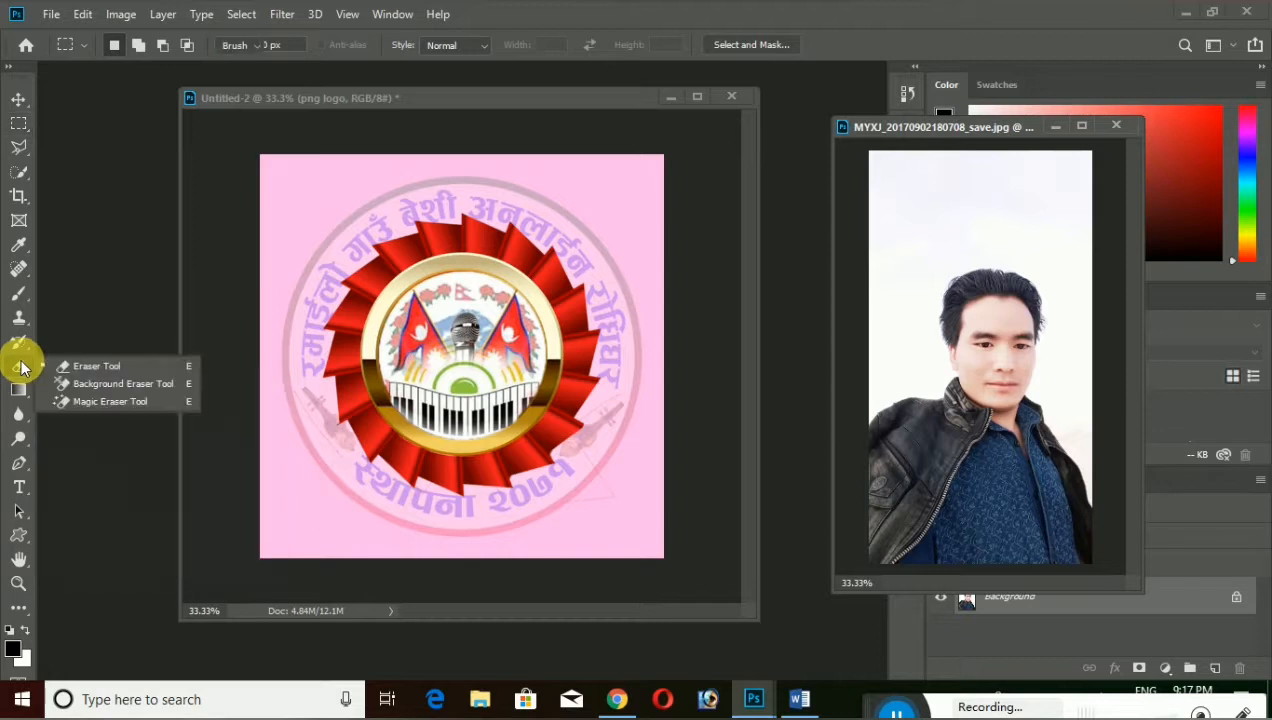
pyautogui.click(20, 148)
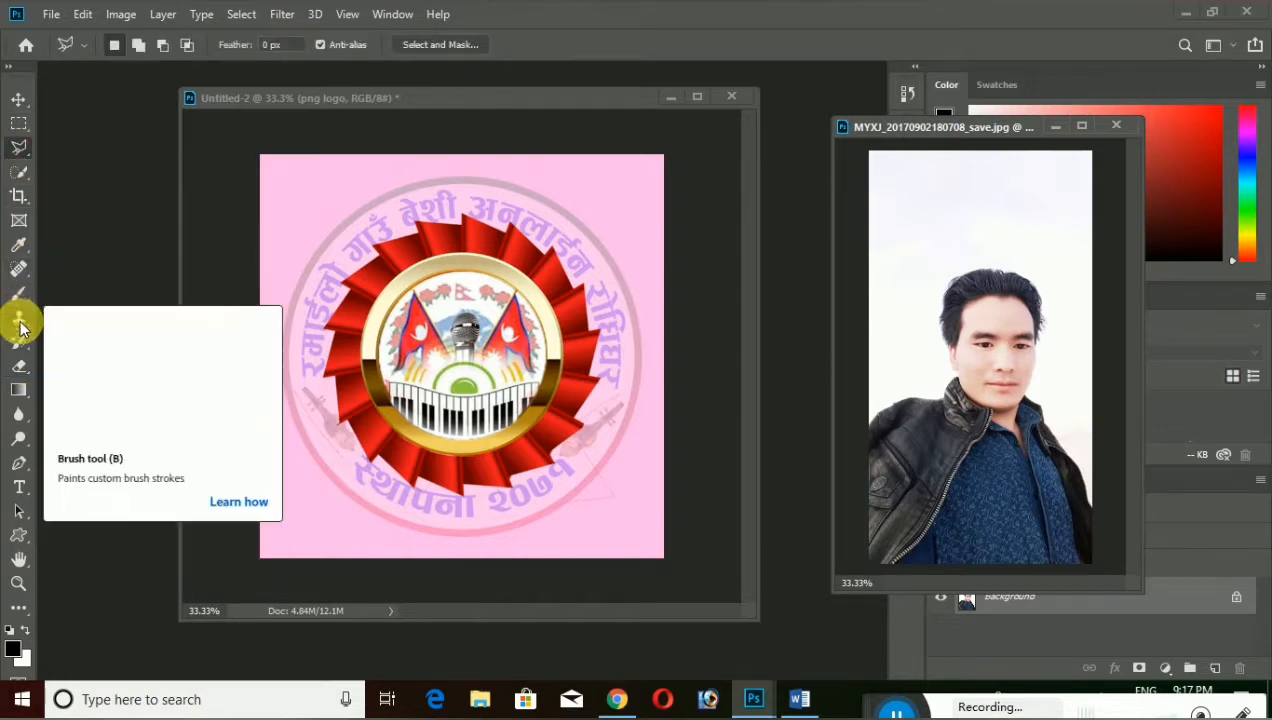
pyautogui.click(25, 366)
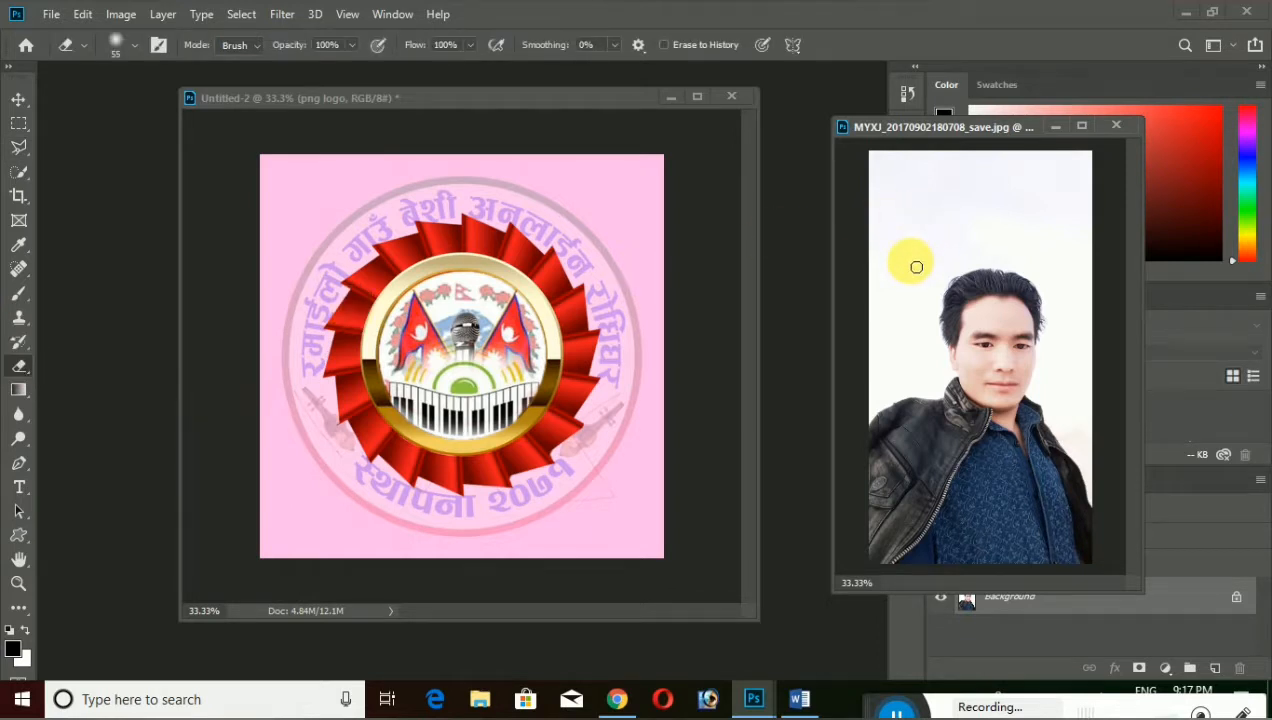
pyautogui.moveTo(889, 128); pyautogui.dragTo(801, 128)
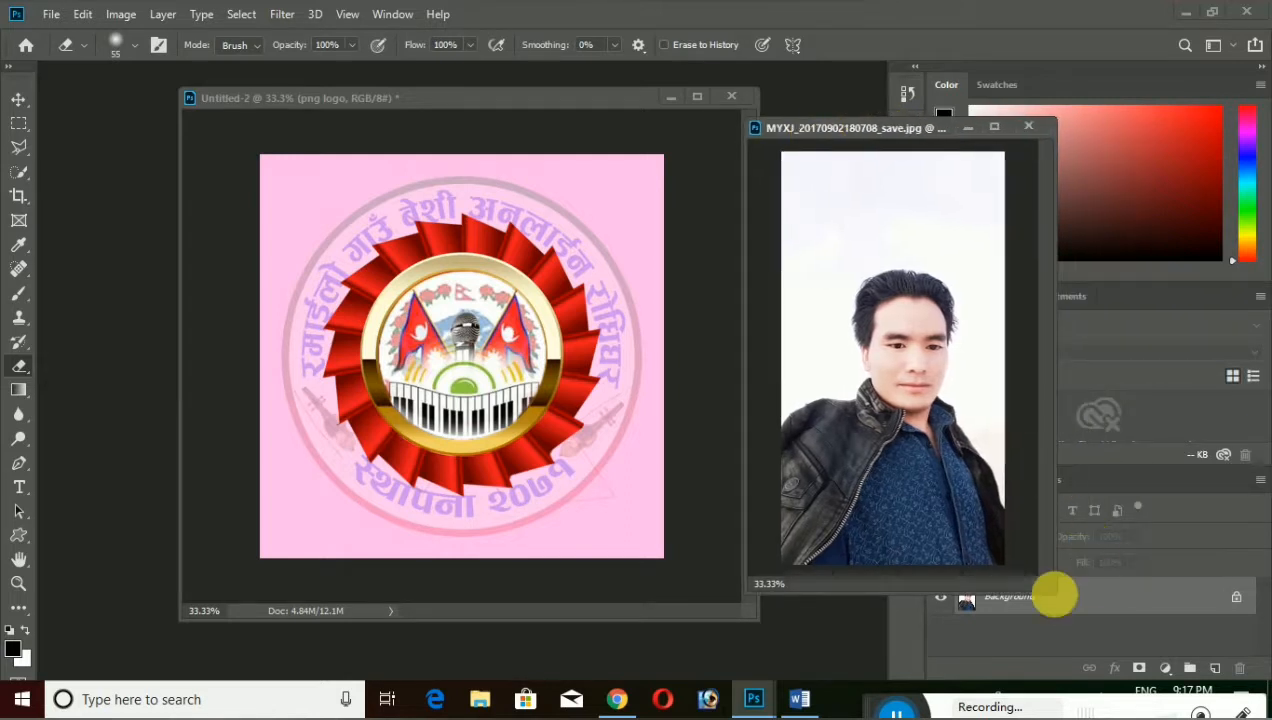
pyautogui.moveTo(1056, 599); pyautogui.dragTo(1097, 626)
pyautogui.rightClick(17, 372)
pyautogui.click(95, 400)
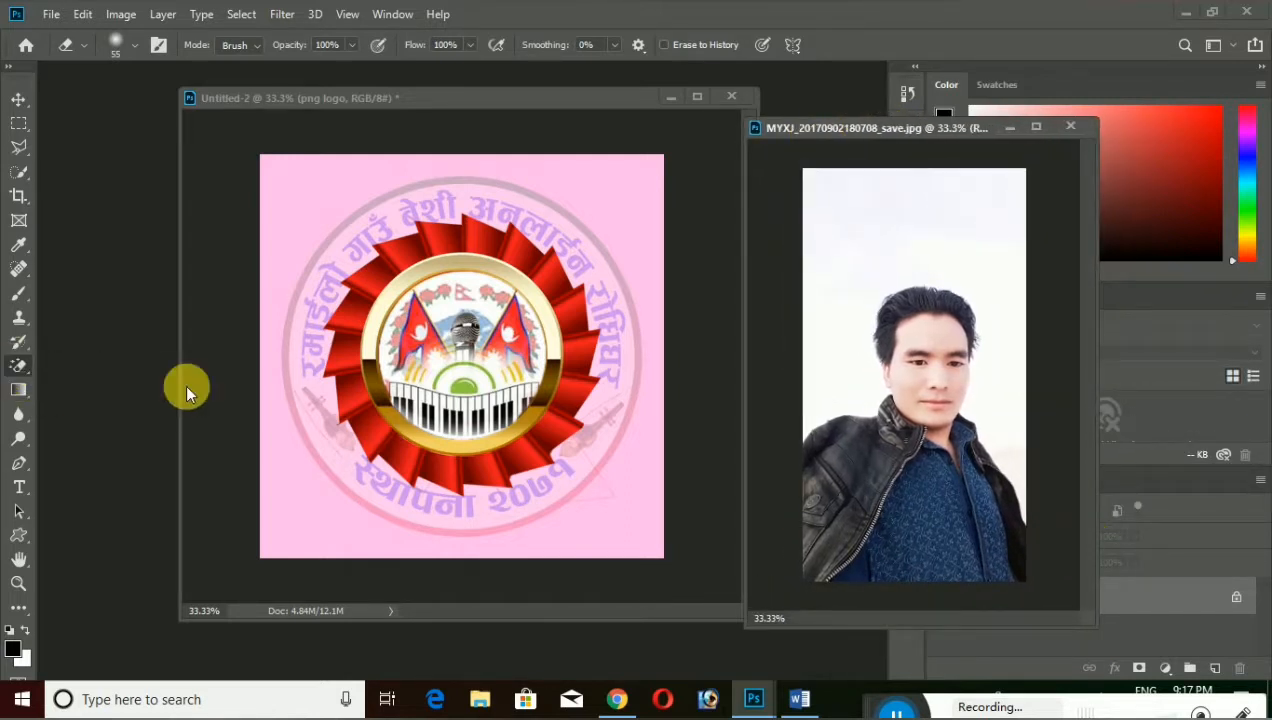
pyautogui.click(837, 266)
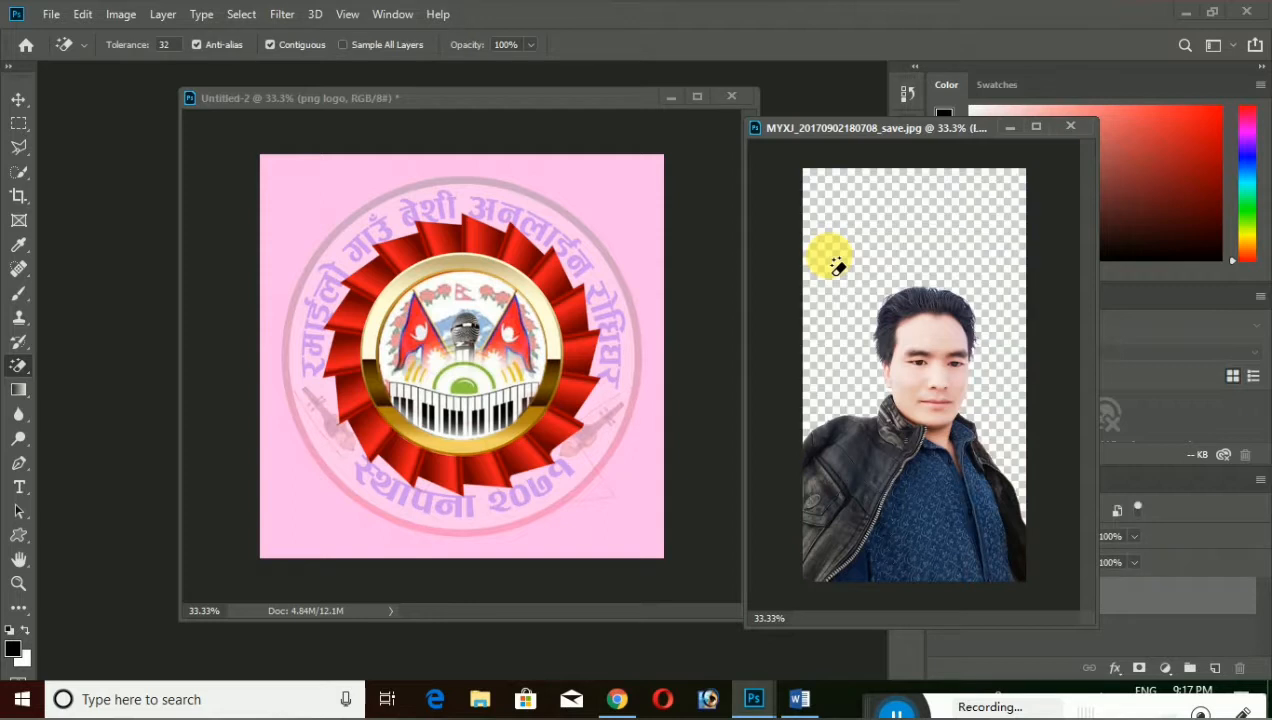
# Select the man's head and upper body with a rectangular marquee and move a copy into Untitled-2 behind the ribbon ring
pyautogui.click(18, 123)
pyautogui.moveTo(807, 284); pyautogui.dragTo(1057, 528)
pyautogui.click(19, 100)
pyautogui.moveTo(928, 331); pyautogui.dragTo(480, 332)
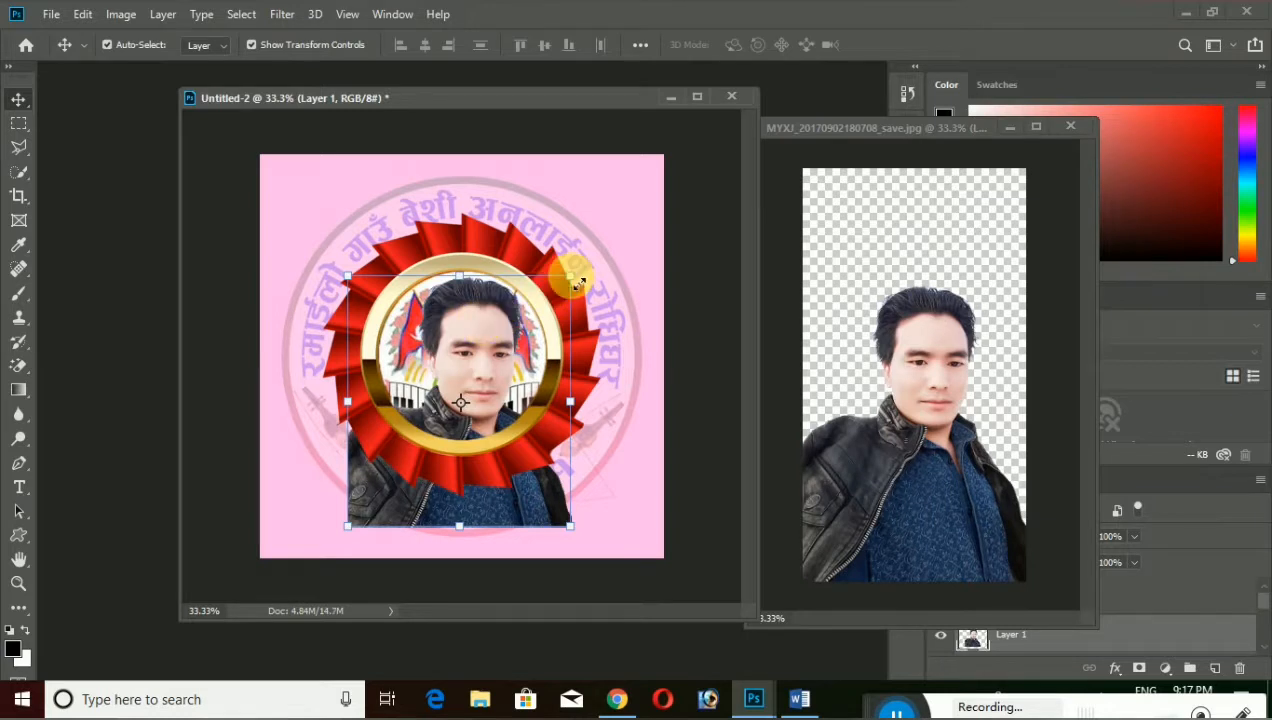
# Scale the copied portrait to 65.64% and position it inside the gold ring over the logo
pyautogui.moveTo(570, 277); pyautogui.dragTo(510, 358)
pyautogui.moveTo(452, 390); pyautogui.dragTo(476, 321)
pyautogui.moveTo(530, 280); pyautogui.dragTo(519, 295)
pyautogui.moveTo(447, 375); pyautogui.dragTo(471, 335)
# Nudge the portrait slightly sideways to centre it in the gold ring and apply the transform
pyautogui.press('Left')
pyautogui.press('Left')
pyautogui.press('Left')
pyautogui.press('Left')
pyautogui.press('Left')
pyautogui.press('Left')
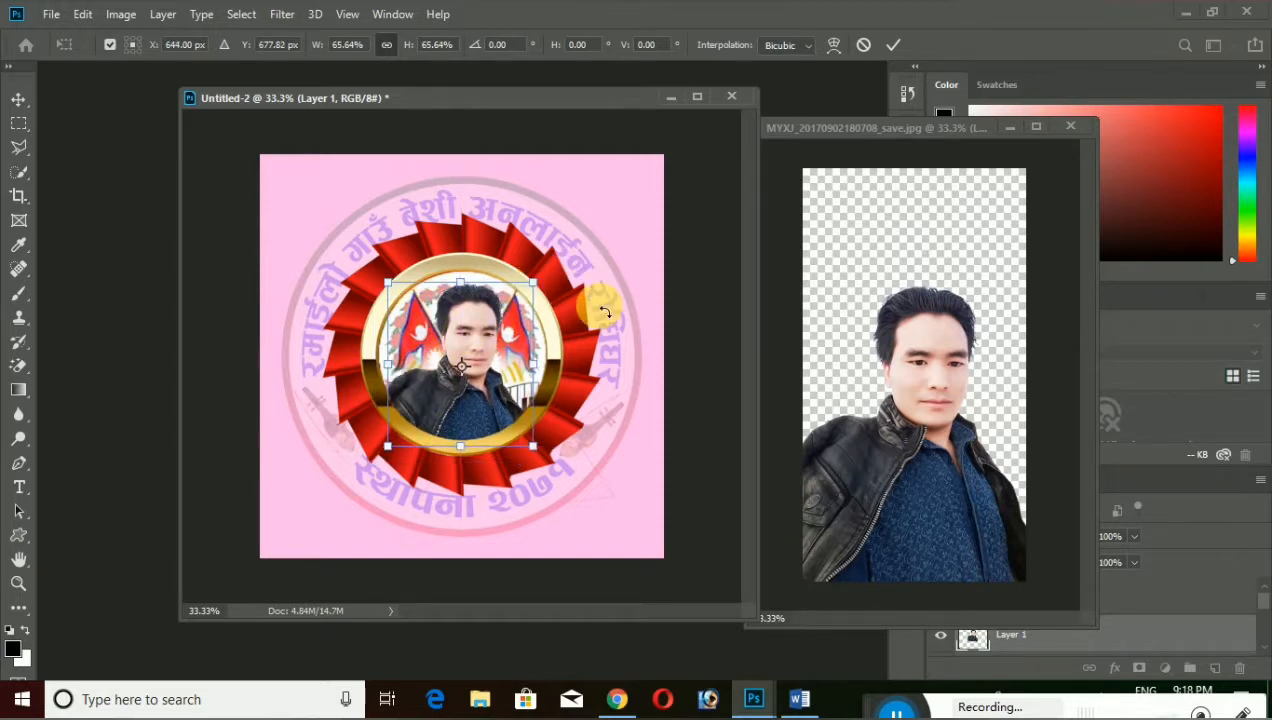
pyautogui.press('Left')
pyautogui.press('Left')
pyautogui.press('Left')
pyautogui.press('Left')
pyautogui.press('Left')
pyautogui.press('Left')
pyautogui.press('Left')
pyautogui.press('Left')
pyautogui.press('Left')
pyautogui.press('Right')
pyautogui.press('Right')
pyautogui.press('Right')
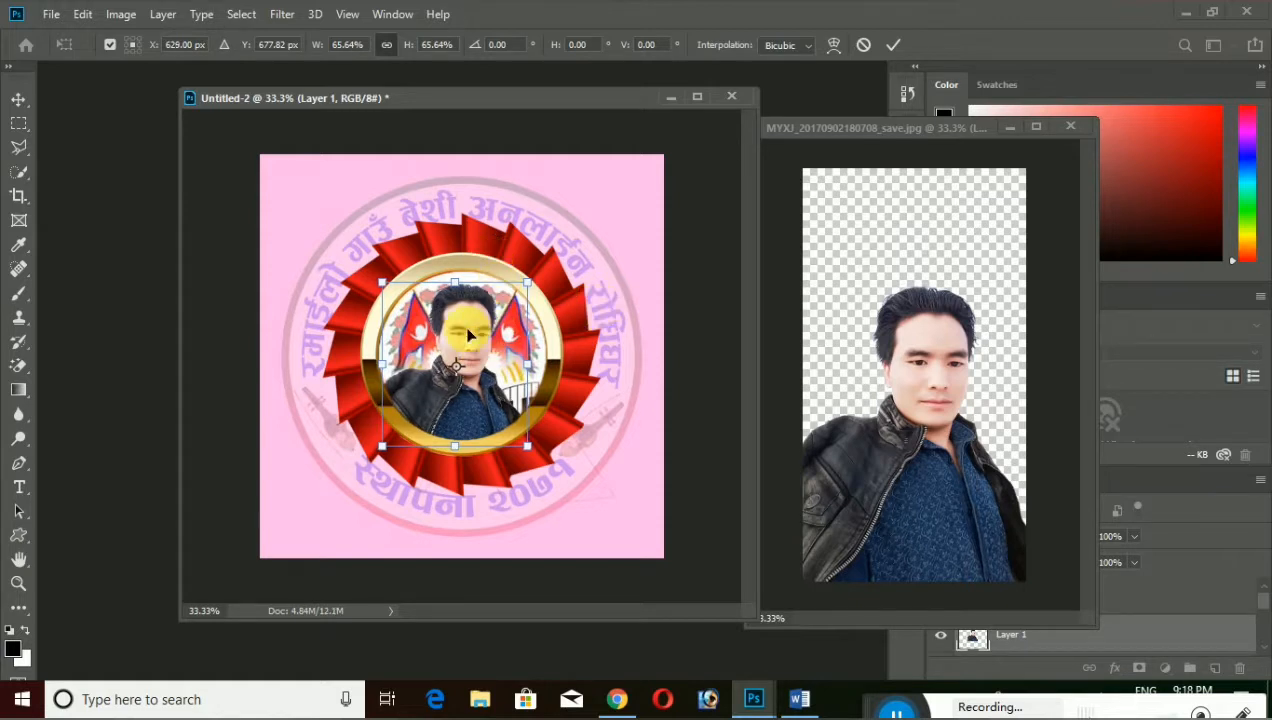
pyautogui.click(18, 124)
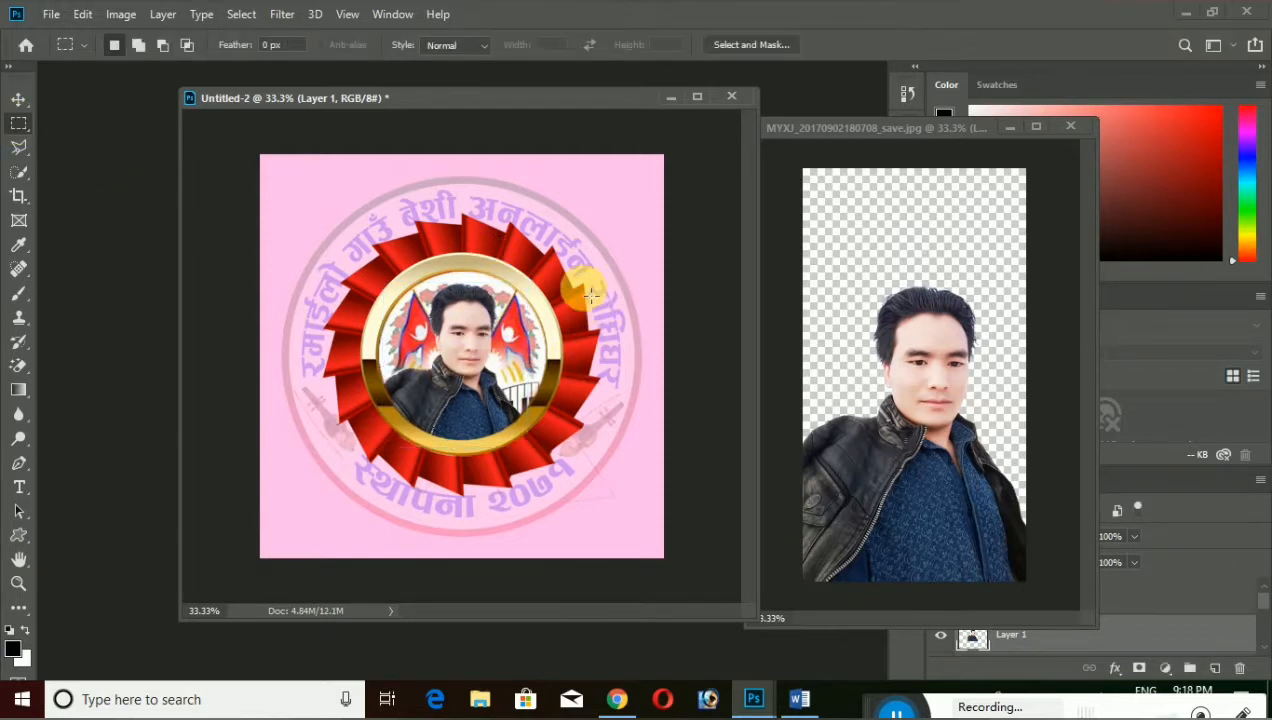
# Close the separate portrait photo document
pyautogui.click(1071, 126)
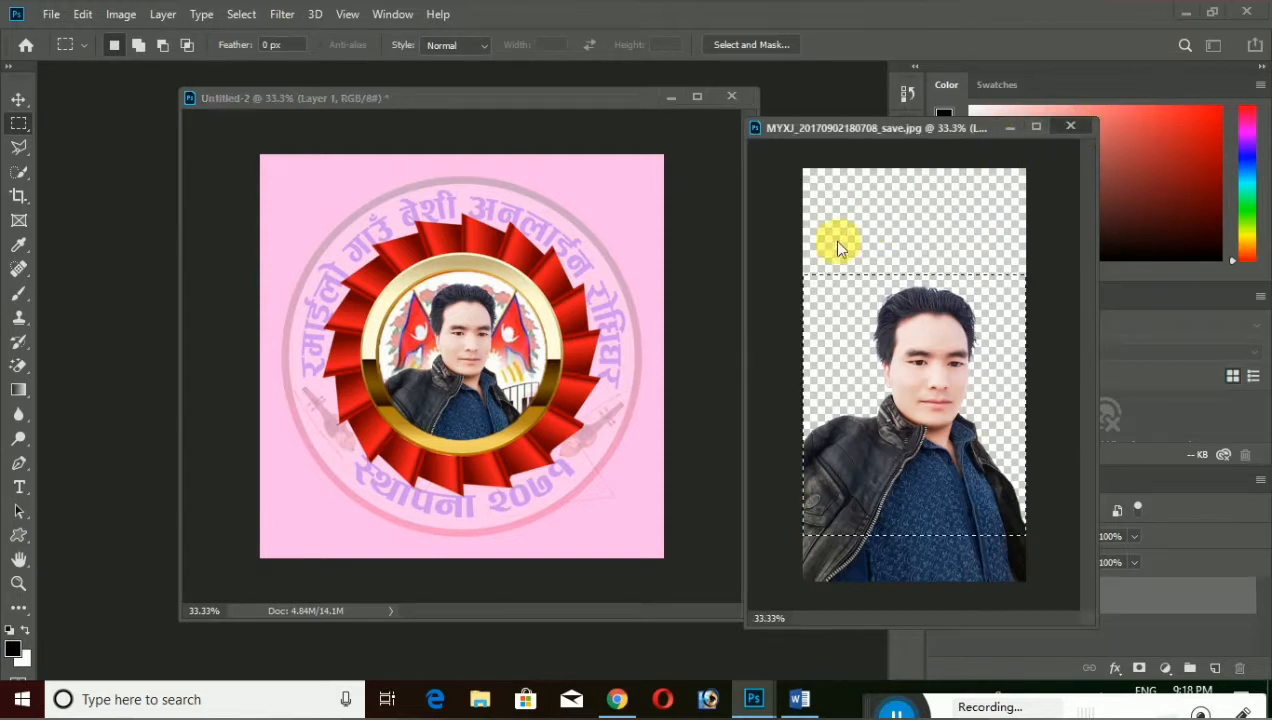
pyautogui.click(655, 280)
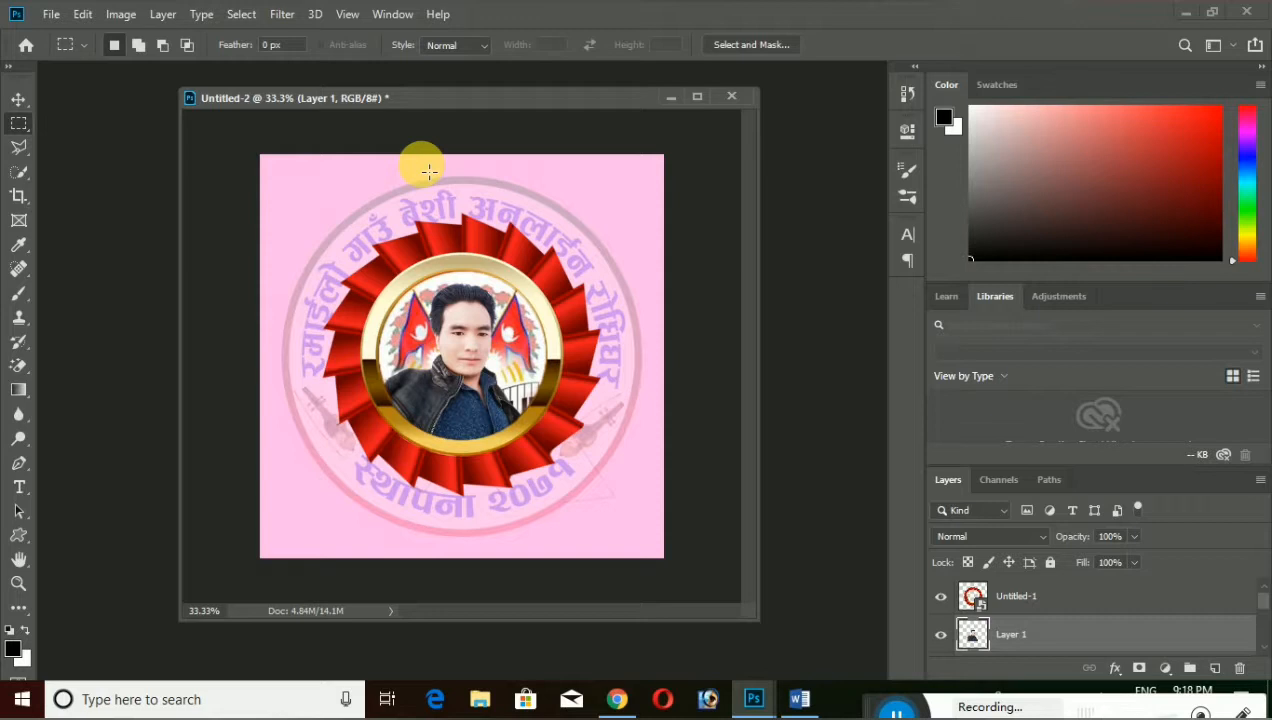
# Rasterize the red ribbon ring layer and erase the faint leftover marks just outside its lower-right edge
pyautogui.click(18, 99)
pyautogui.click(565, 377)
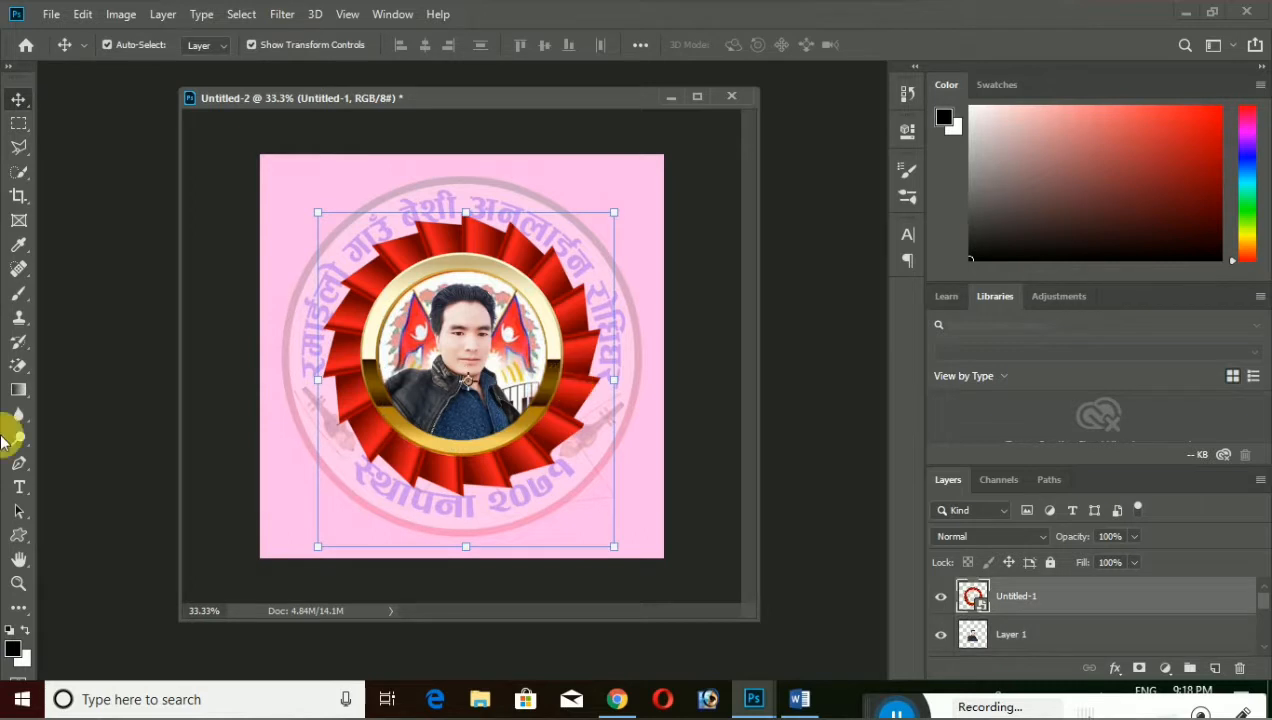
pyautogui.click(19, 370)
pyautogui.click(67, 362)
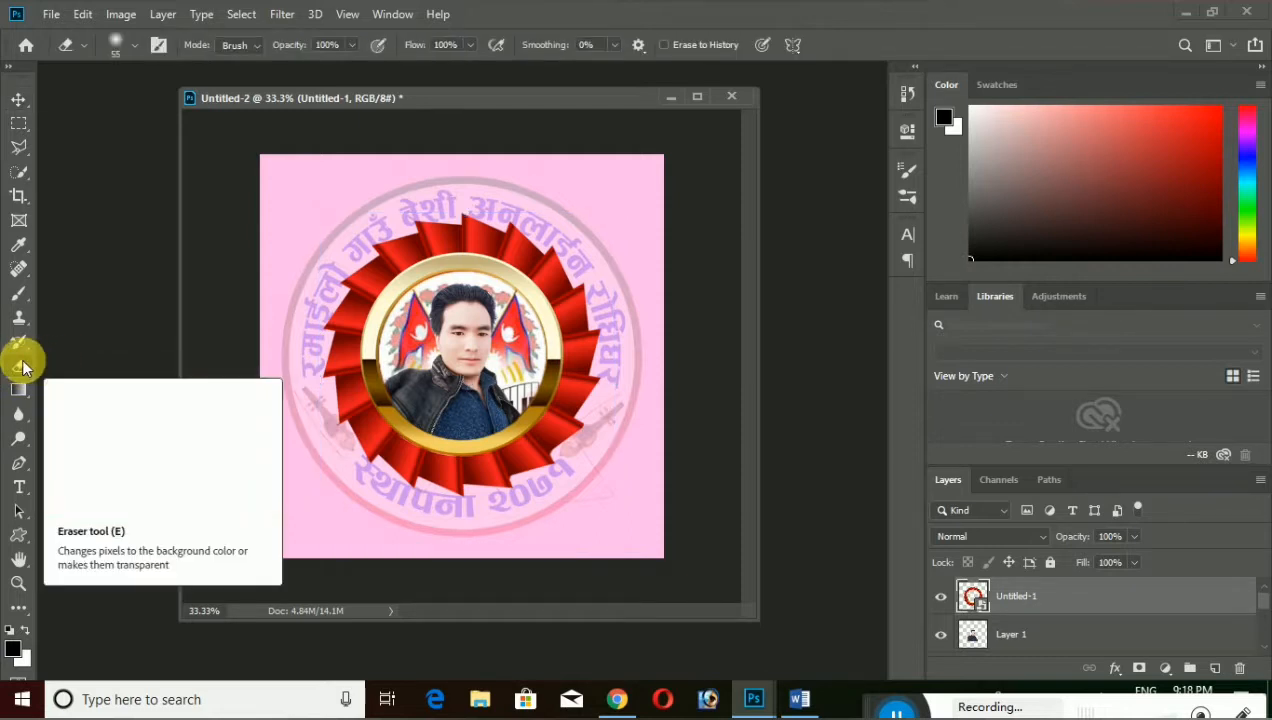
pyautogui.click(590, 467)
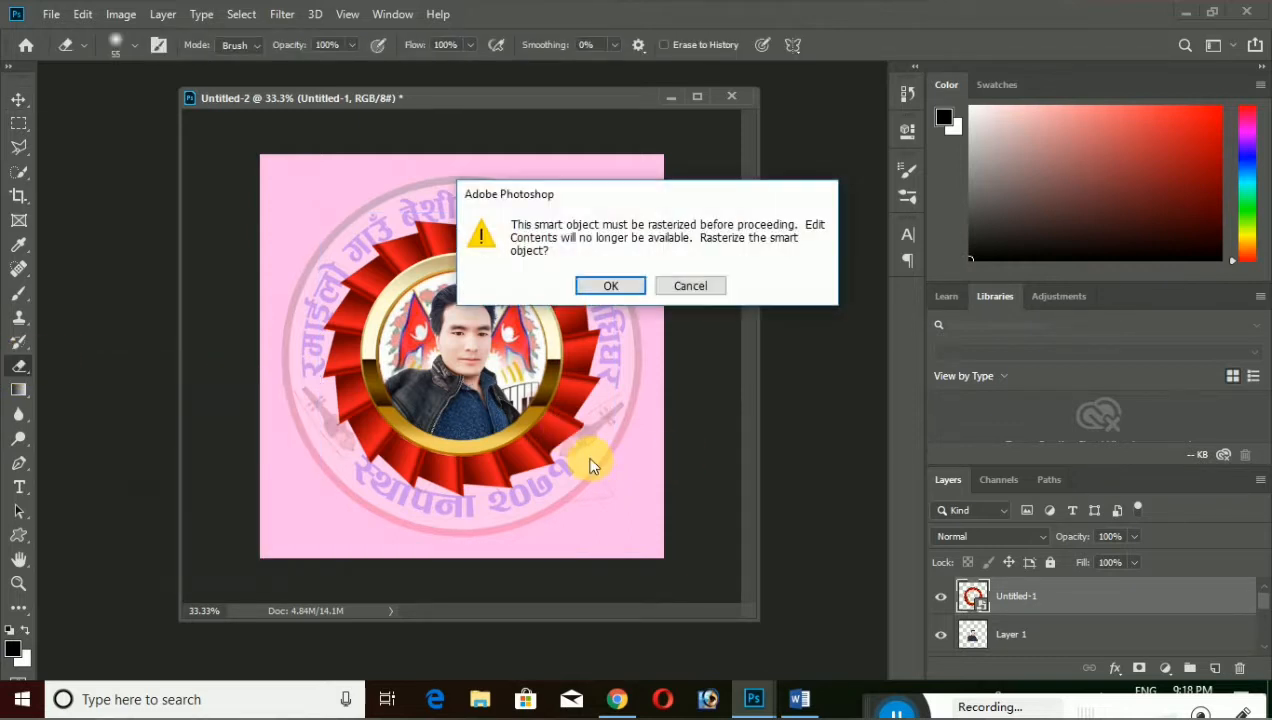
pyautogui.click(619, 288)
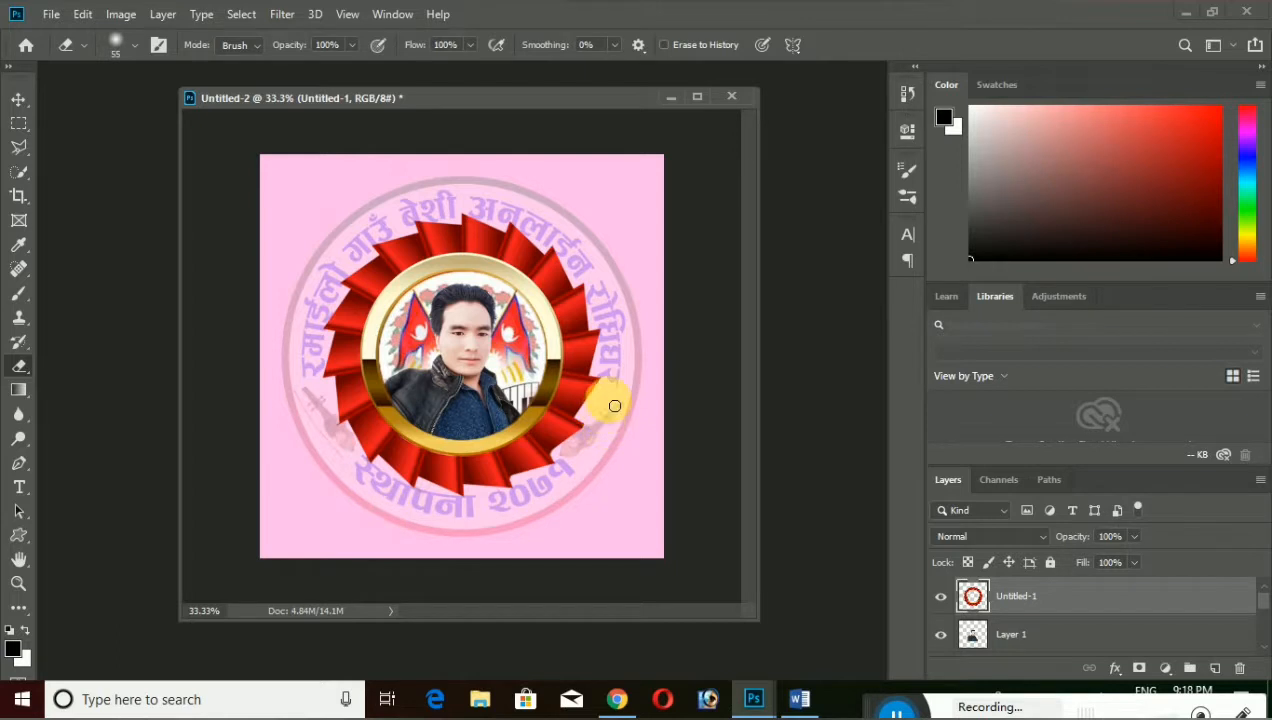
pyautogui.click(19, 124)
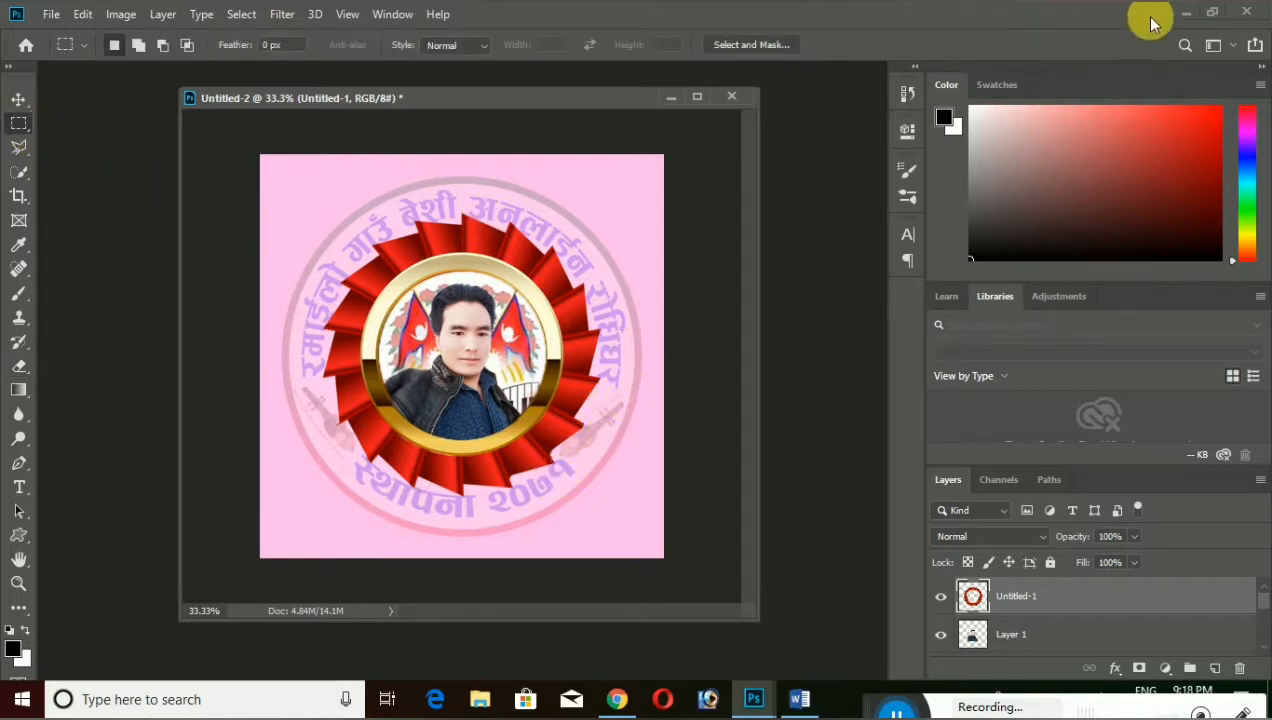
# Switch to the Word document and copy the motto "कला सांस्कृतिको उत्थान, श्रष्टालाई सम्मान, हाम्रो पहिचान" from the second page
pyautogui.click(800, 702)
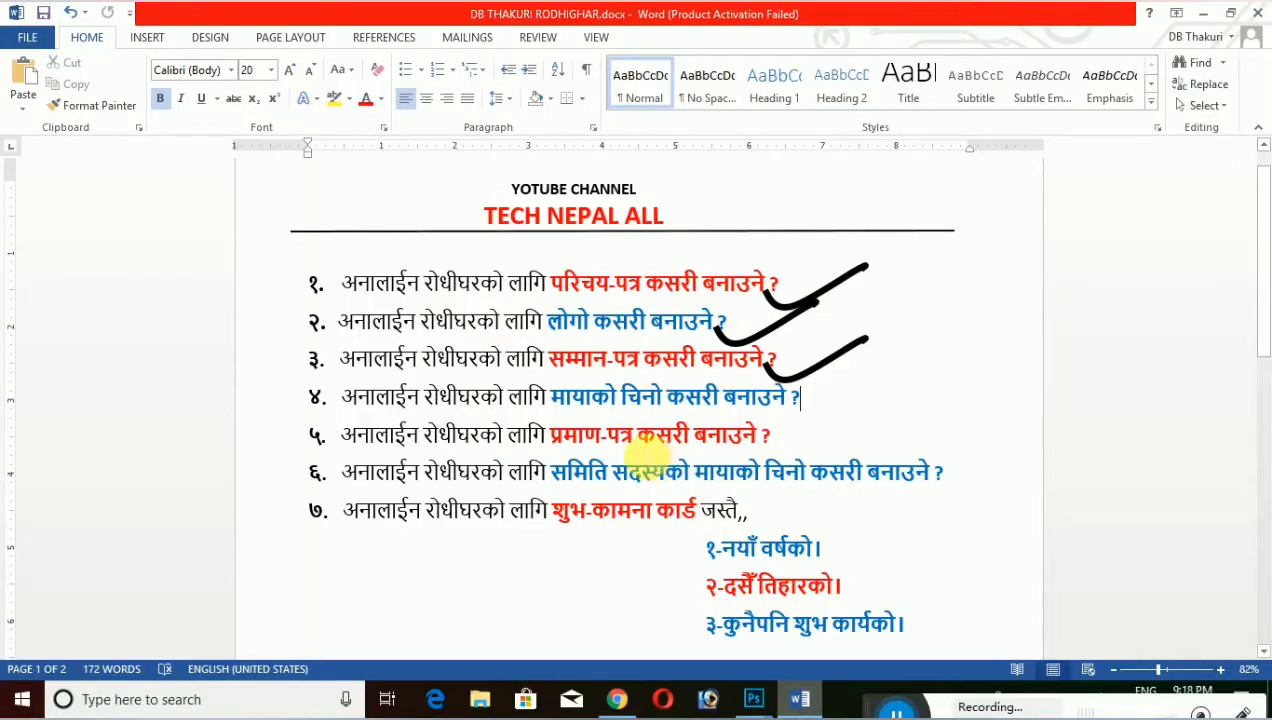
pyautogui.scroll(-3, 650, 450)
pyautogui.scroll(-3, 657, 468)
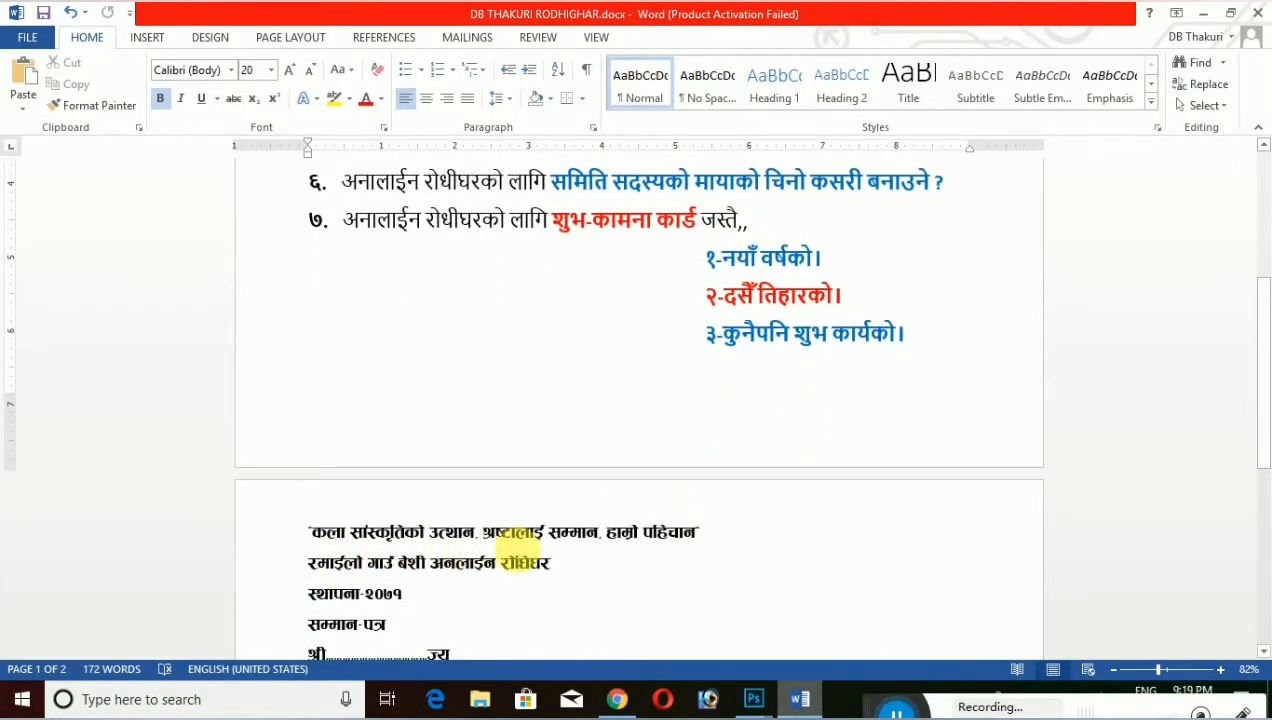
pyautogui.moveTo(710, 537); pyautogui.dragTo(326, 537)
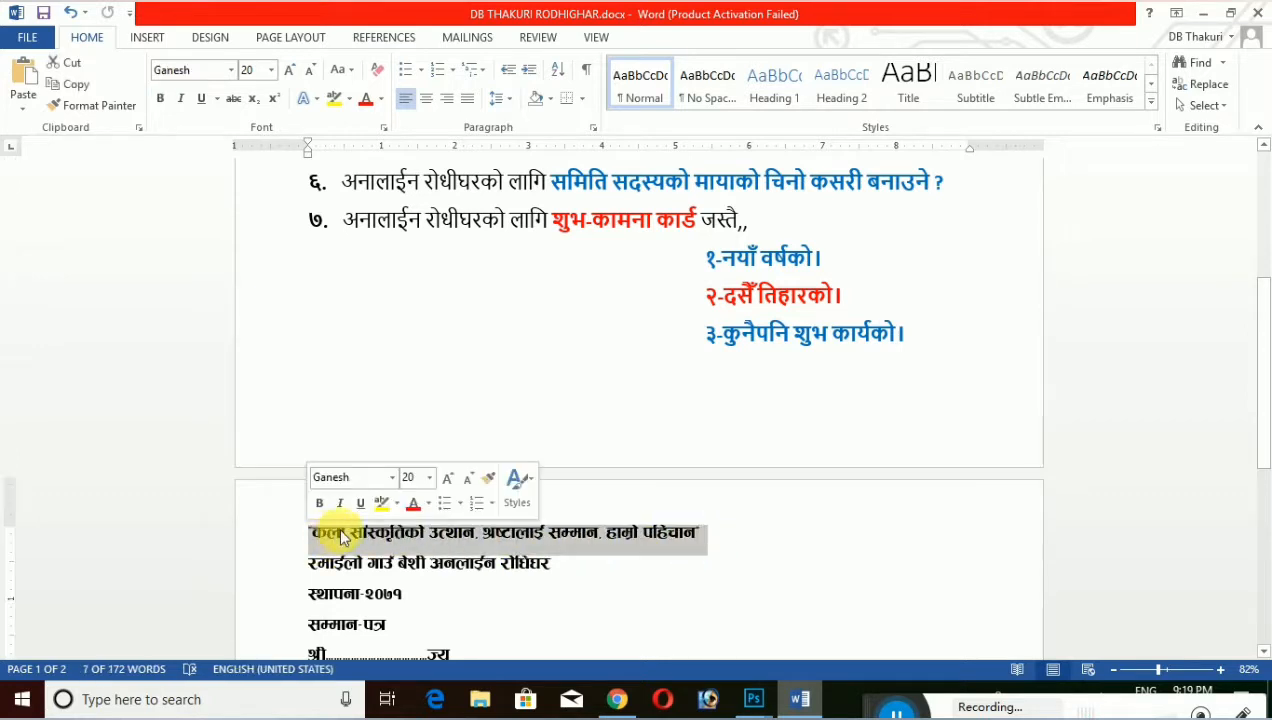
pyautogui.rightClick(338, 526)
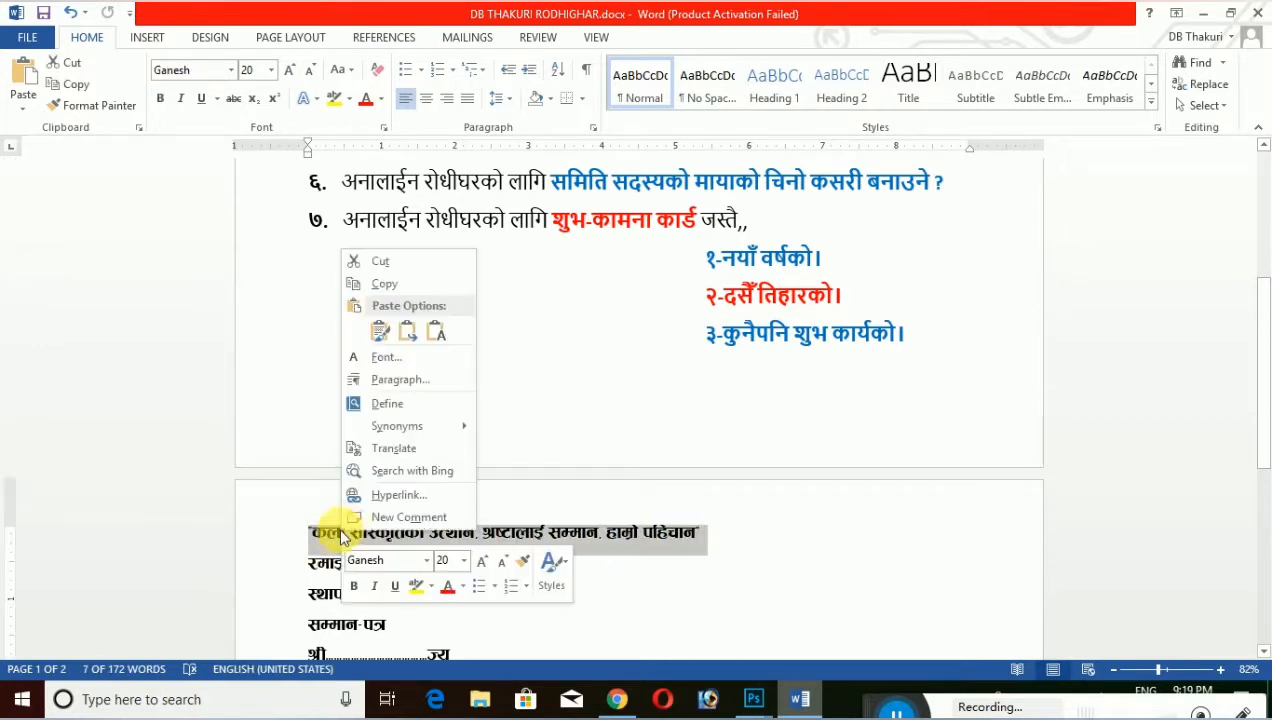
pyautogui.click(385, 286)
pyautogui.click(705, 537)
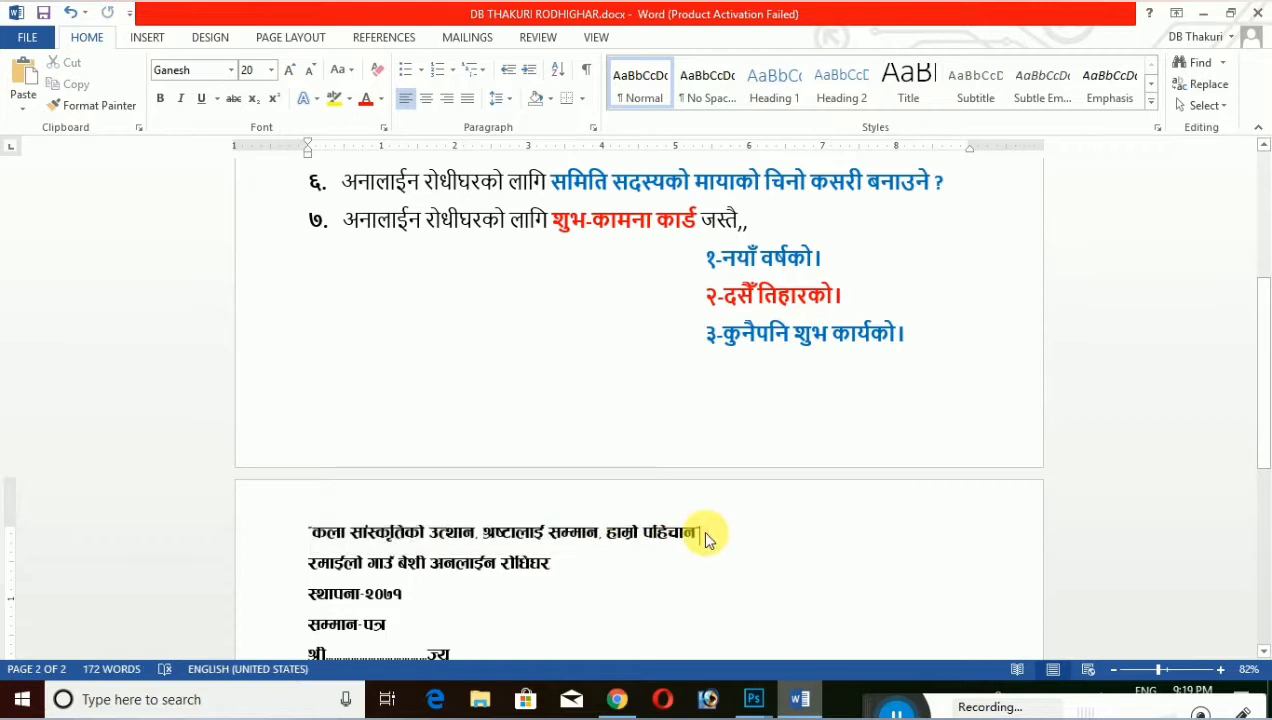
# Switch back to Photoshop, paste the motto as 14 pt Ganesh text and move it to the card's upper edge
pyautogui.click(753, 699)
pyautogui.click(797, 620)
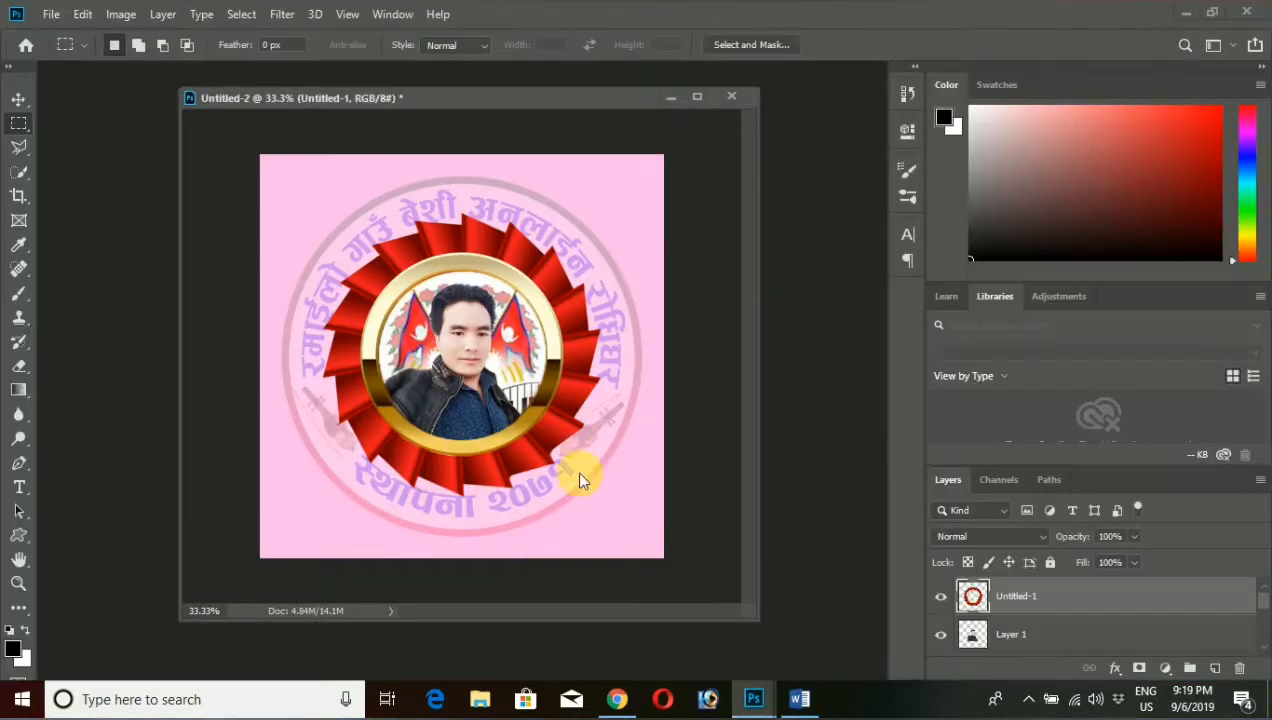
pyautogui.click(19, 486)
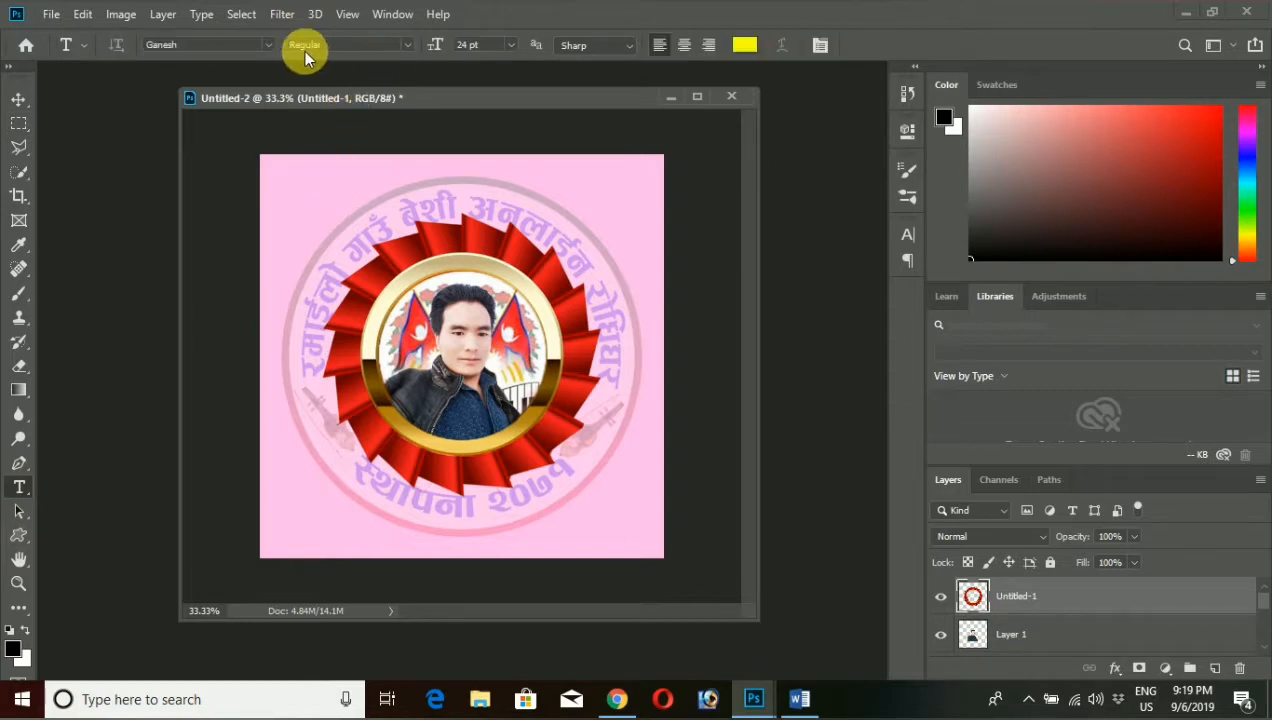
pyautogui.click(509, 48)
pyautogui.click(483, 169)
pyautogui.click(341, 201)
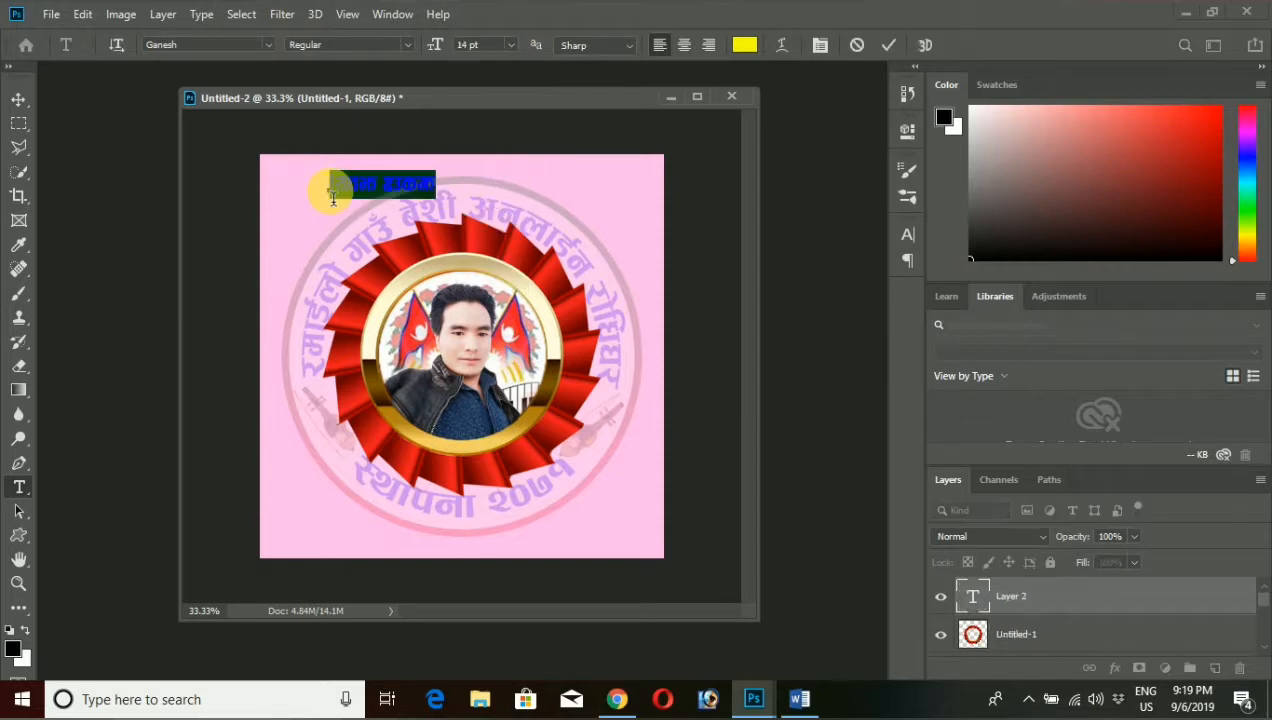
pyautogui.press('BackSpace')
pyautogui.hotkey('ctrl', 'v')
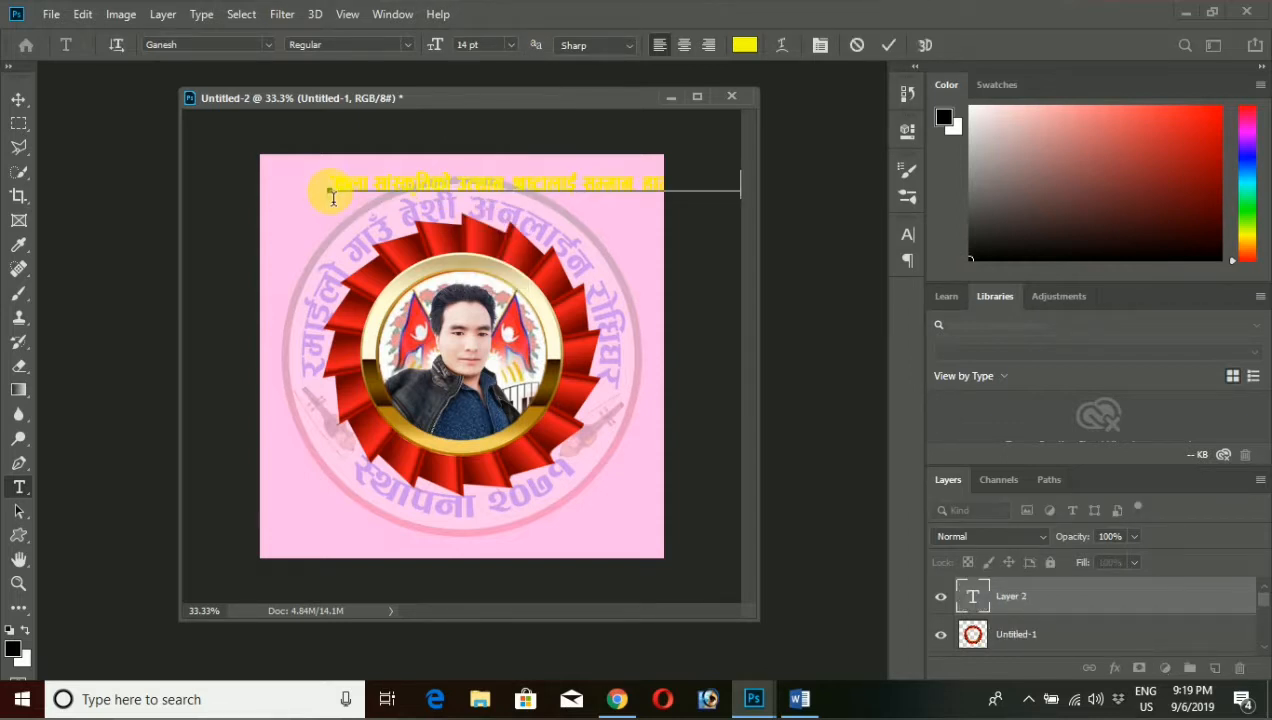
pyautogui.moveTo(598, 240); pyautogui.dragTo(528, 230)
# Set the motto's font size to 10 pt and centre the line above the circular logo
pyautogui.moveTo(255, 173); pyautogui.dragTo(732, 184)
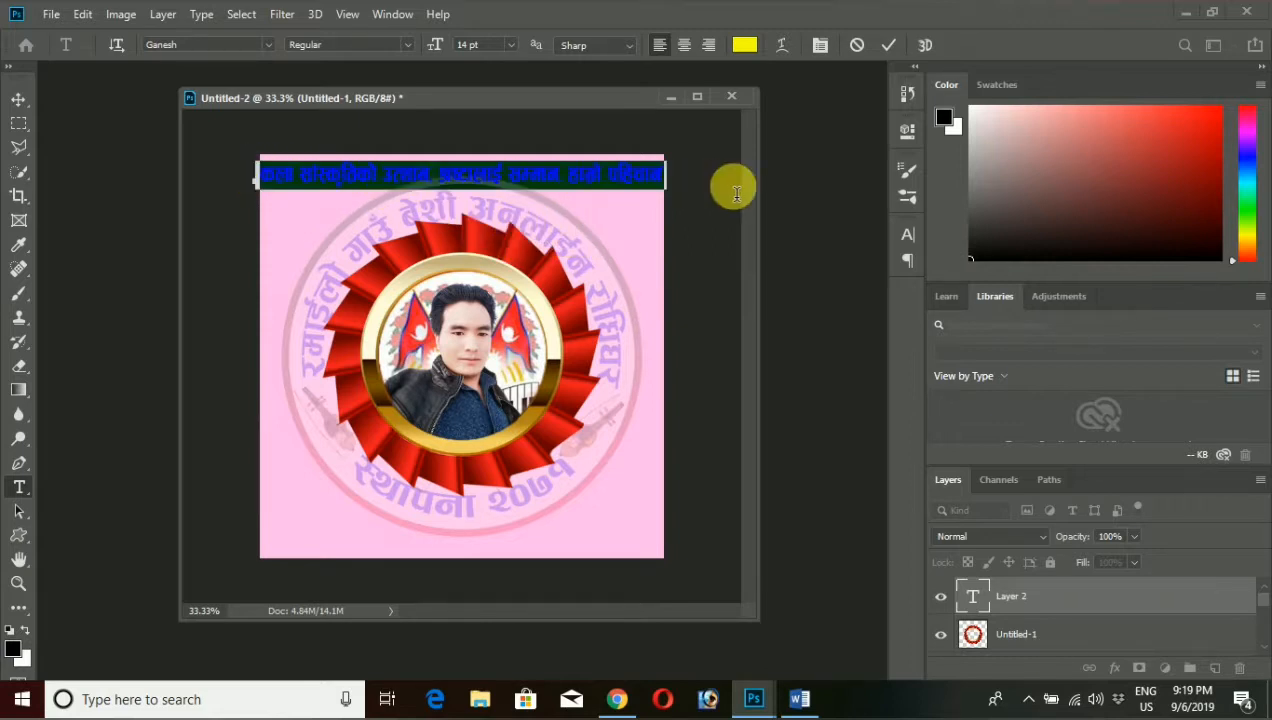
pyautogui.click(820, 45)
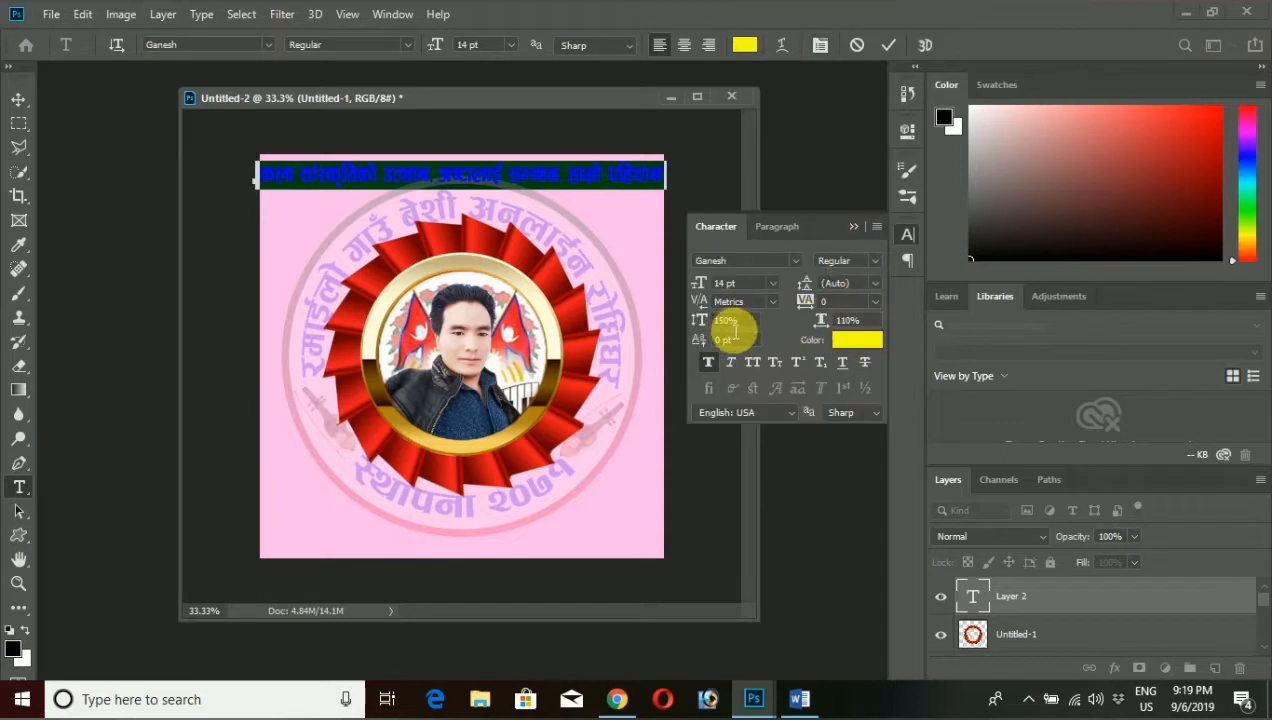
pyautogui.click(851, 230)
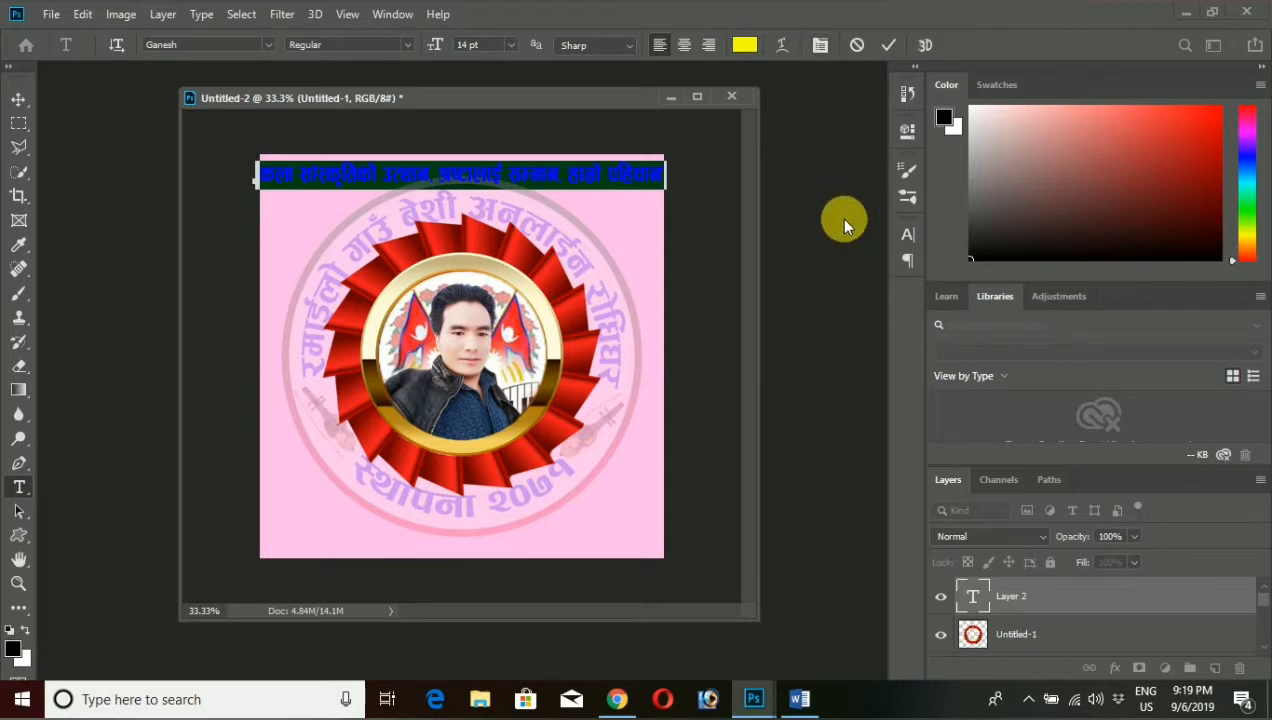
pyautogui.click(510, 45)
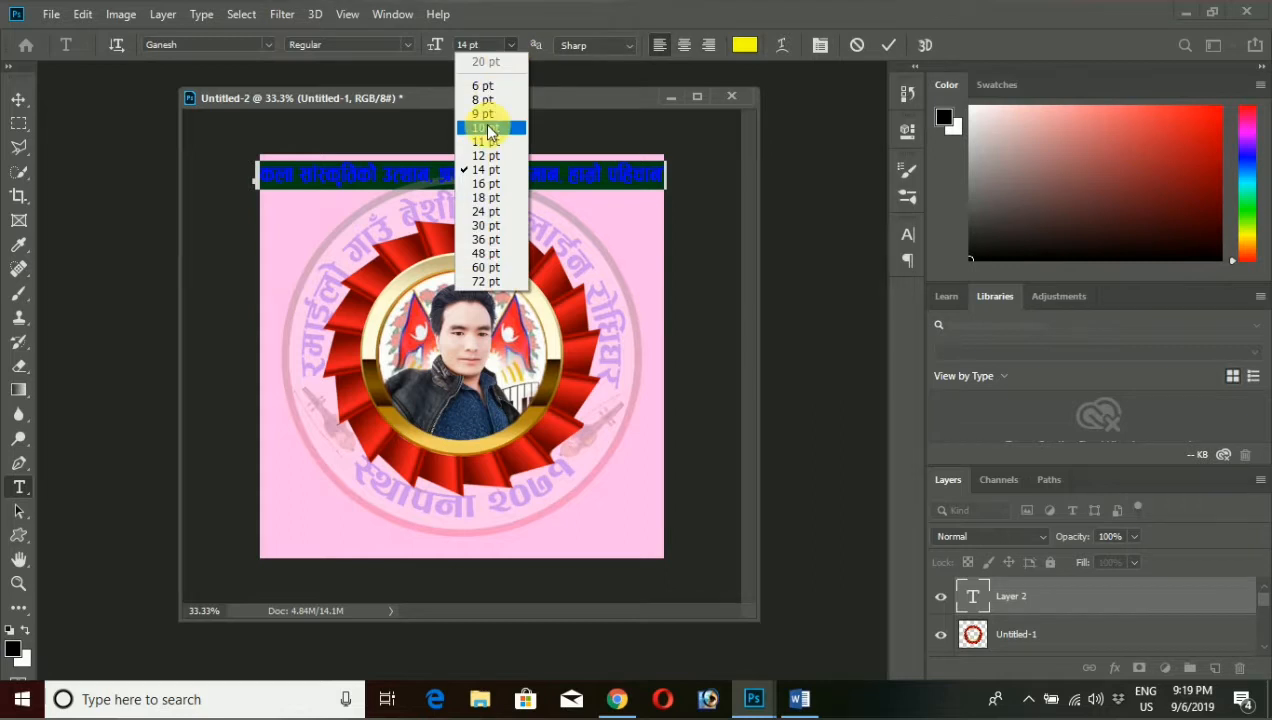
pyautogui.click(487, 125)
pyautogui.moveTo(324, 214); pyautogui.dragTo(357, 210)
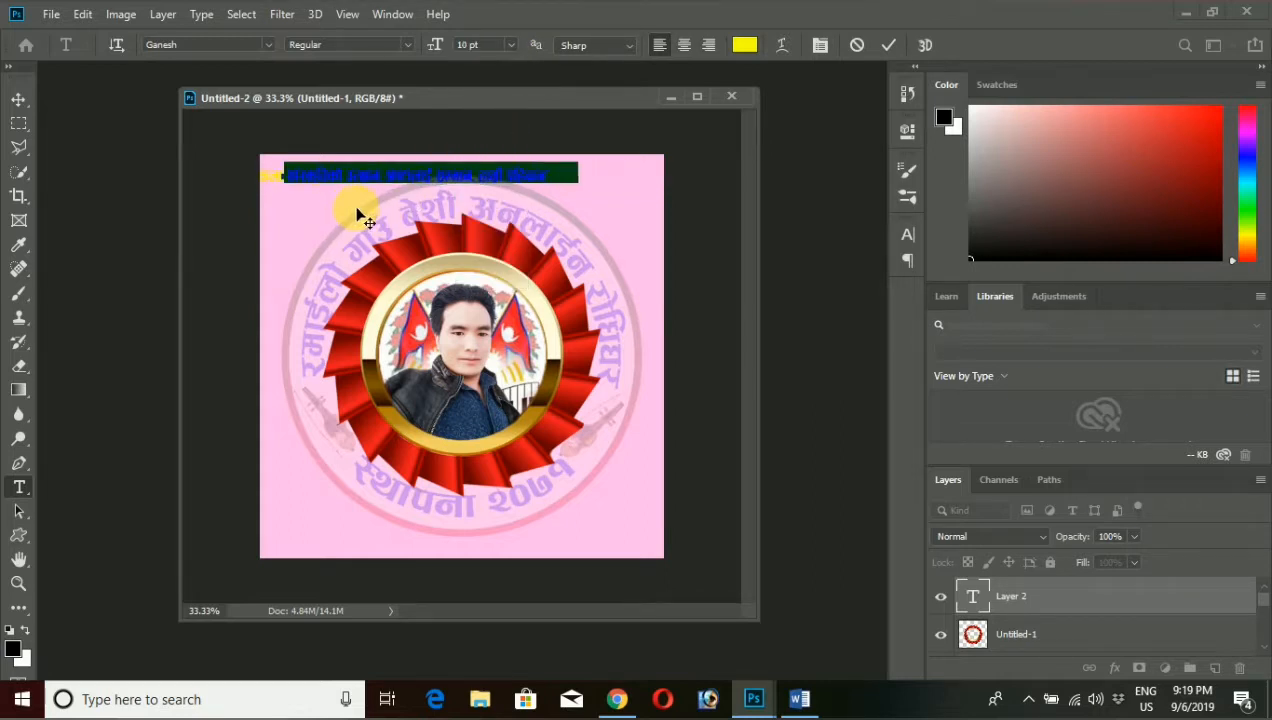
pyautogui.click(462, 173)
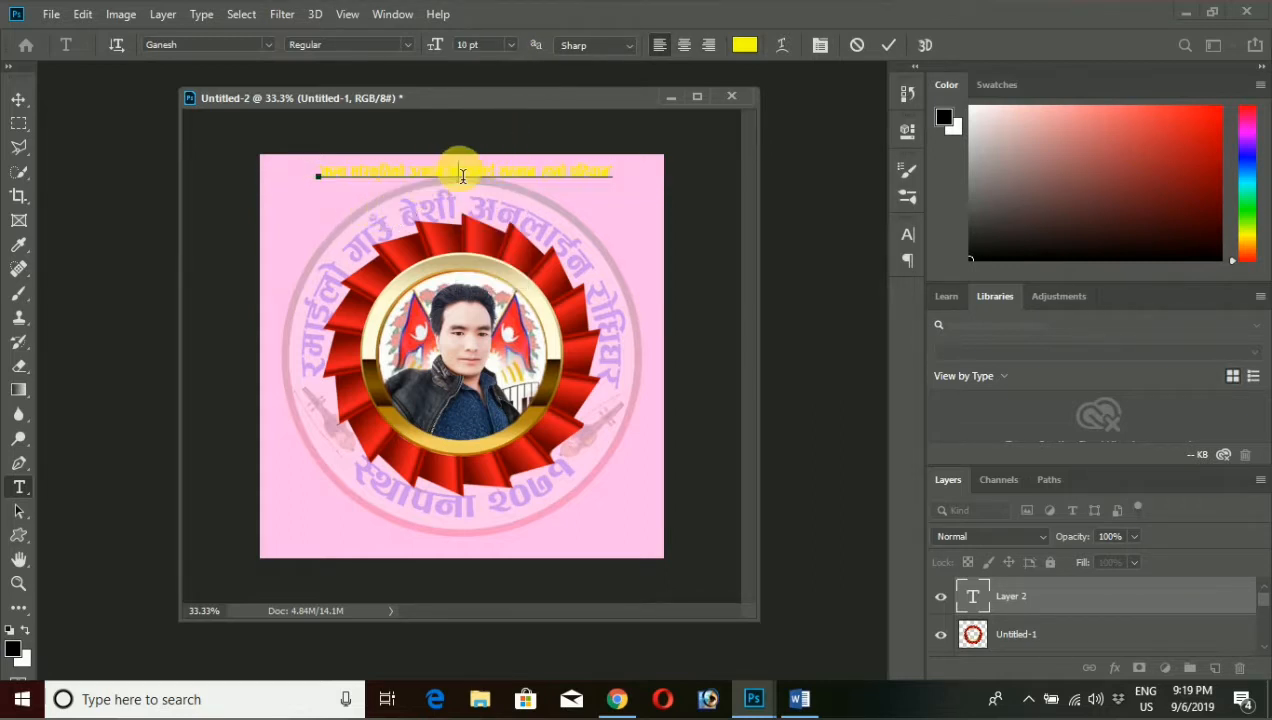
pyautogui.moveTo(369, 210); pyautogui.dragTo(370, 205)
# Change the motto's text colour to blue, 0000ff
pyautogui.moveTo(590, 182); pyautogui.dragTo(332, 176)
pyautogui.click(744, 44)
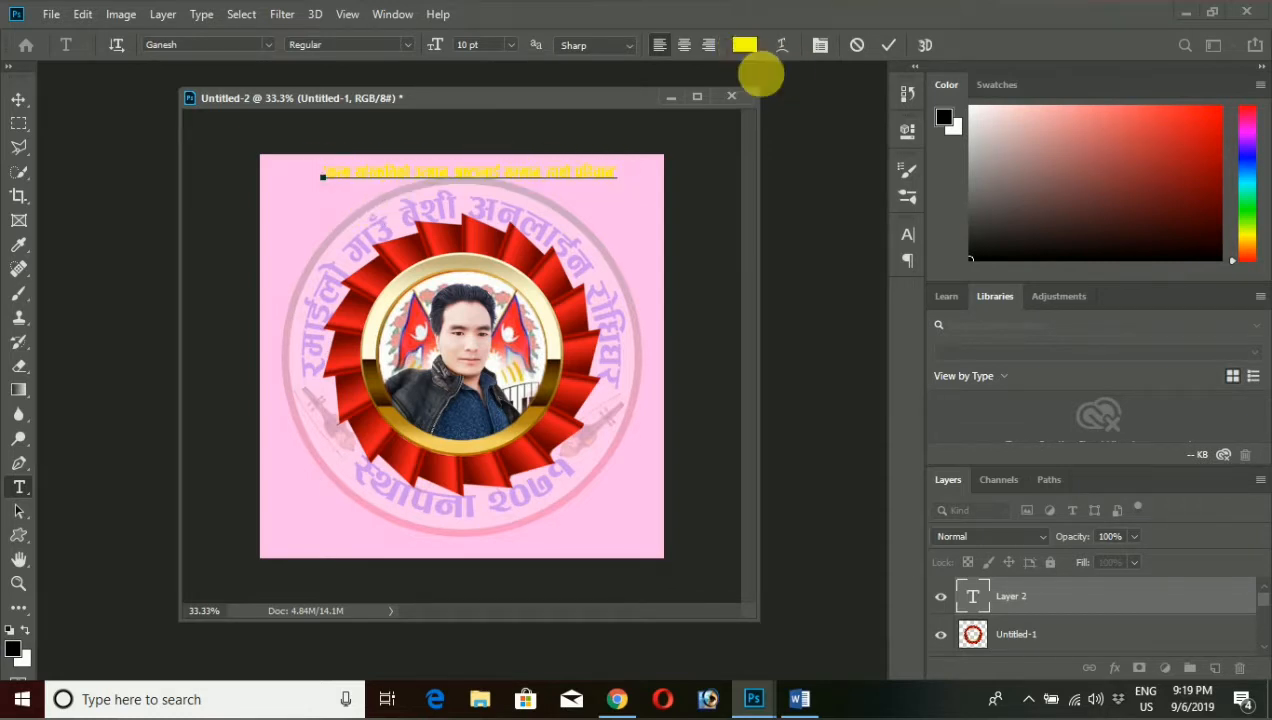
pyautogui.click(908, 345)
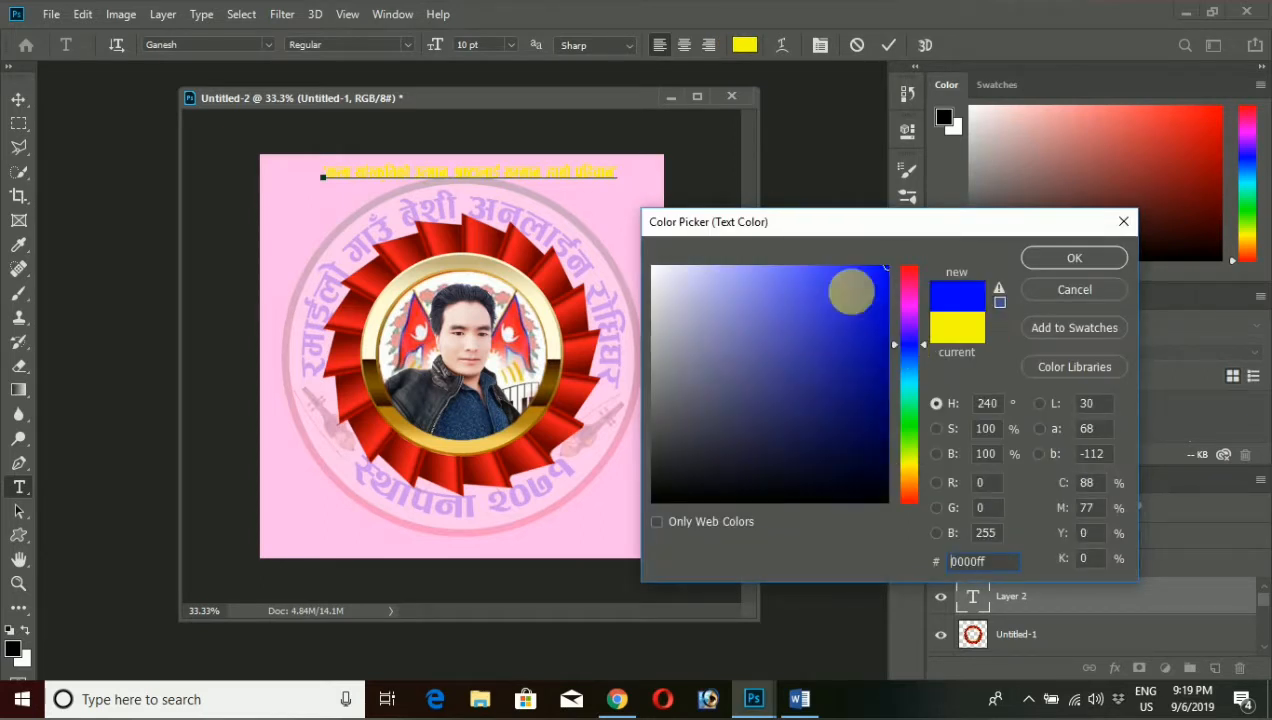
pyautogui.click(1038, 258)
# Add a 5 px outside Stroke in bright green to the motto text layer
pyautogui.click(165, 16)
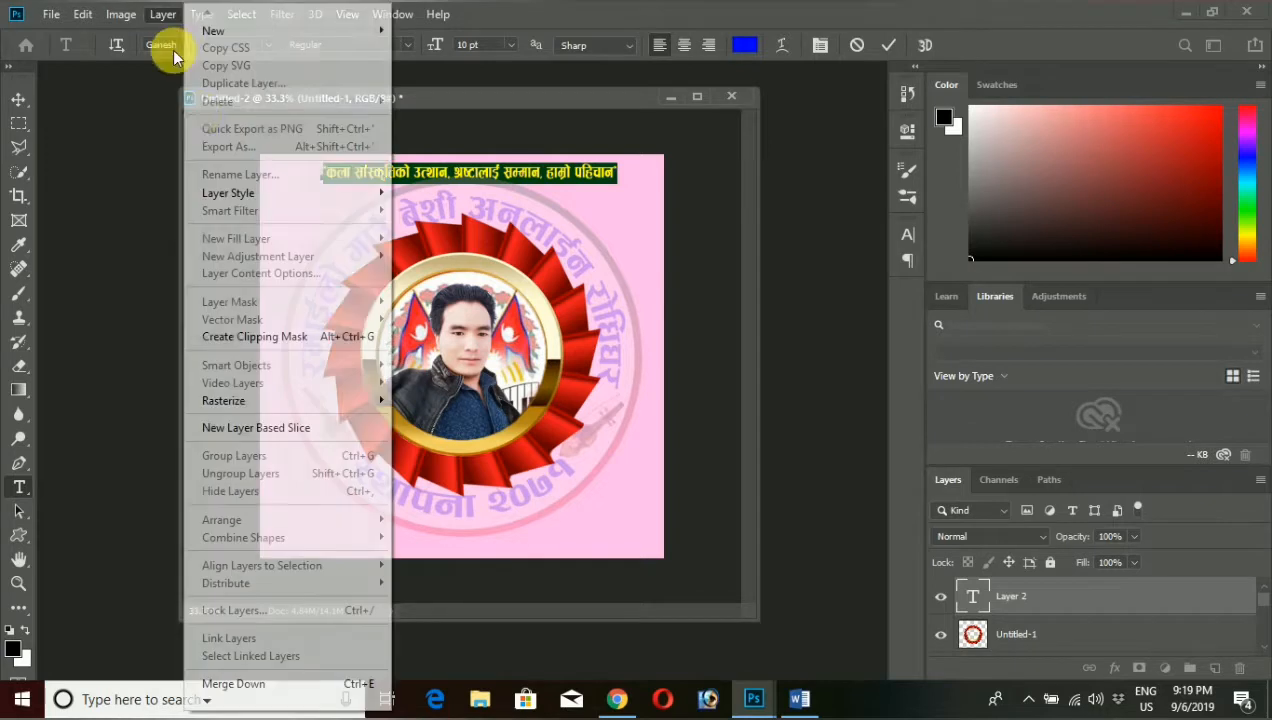
pyautogui.moveTo(244, 192)
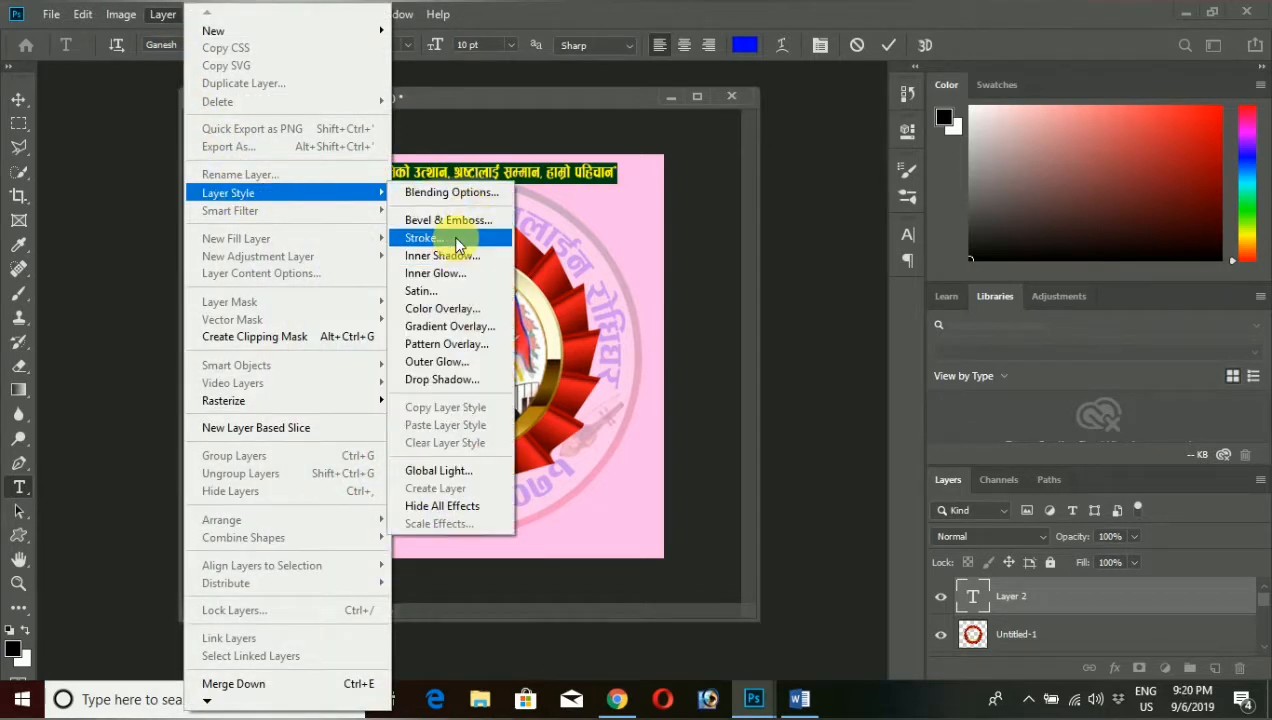
pyautogui.click(450, 238)
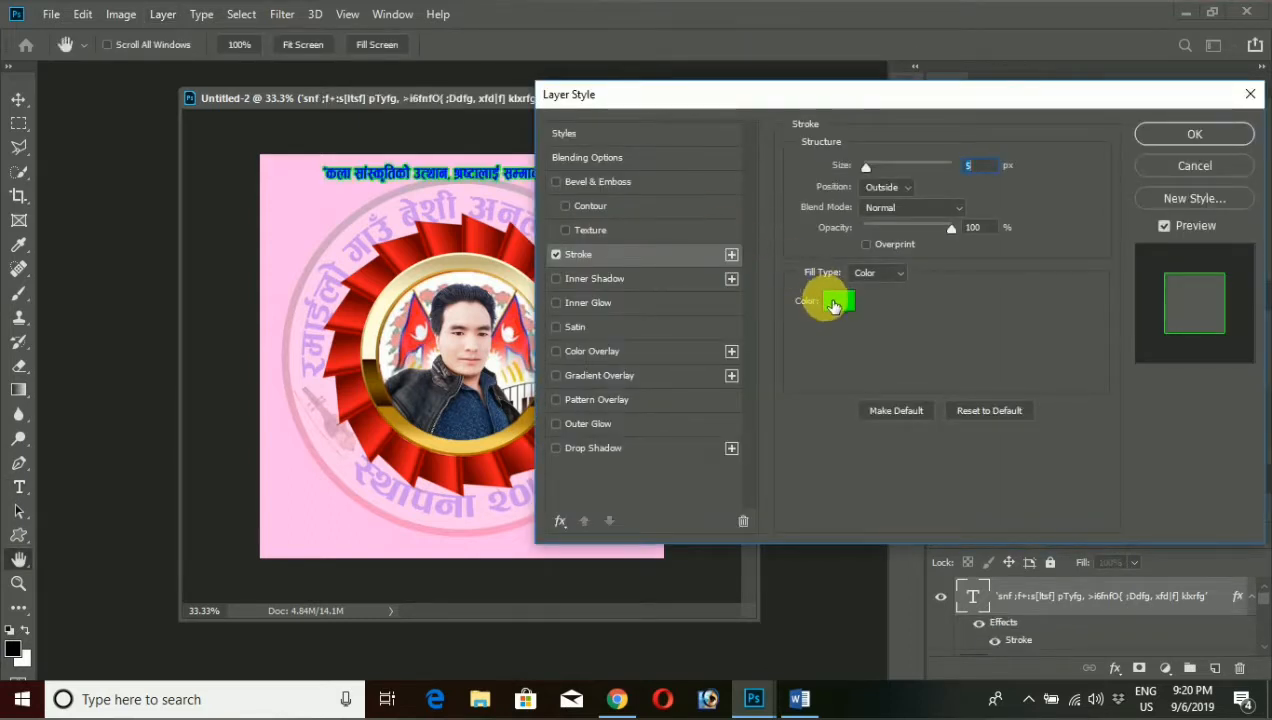
pyautogui.click(841, 300)
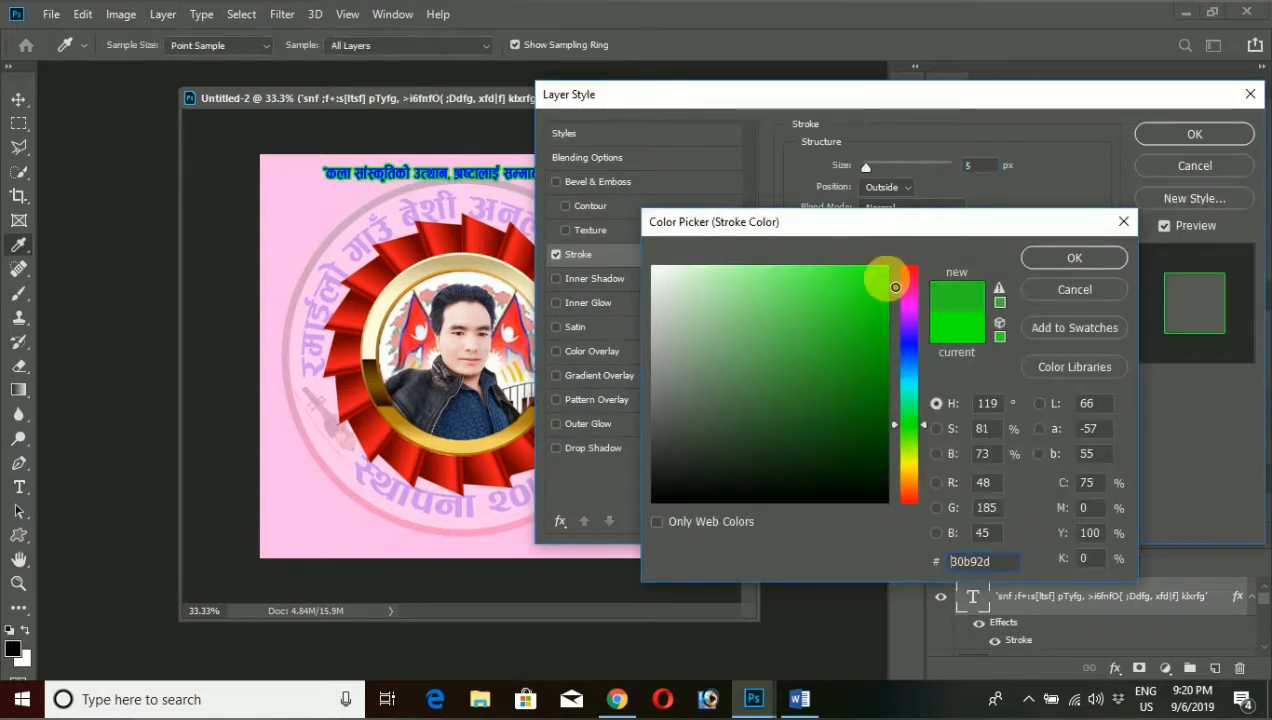
pyautogui.click(911, 268)
pyautogui.moveTo(907, 272); pyautogui.dragTo(912, 434)
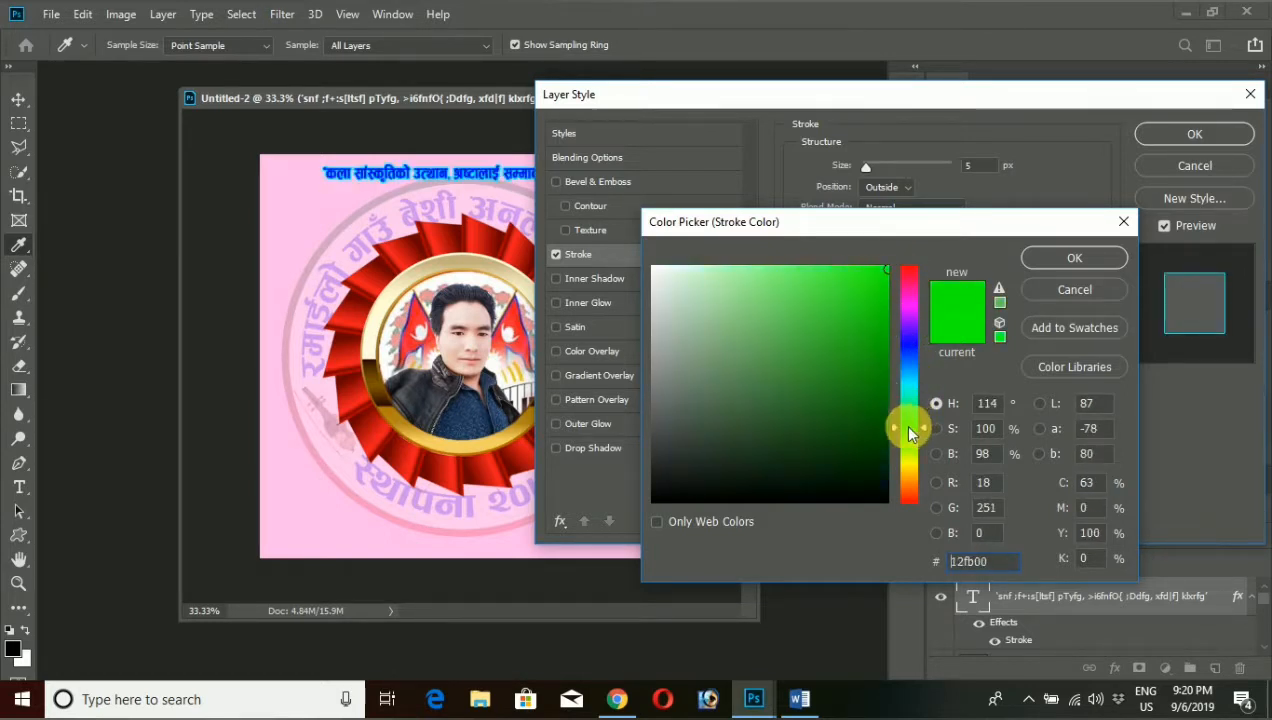
pyautogui.click(1045, 260)
pyautogui.click(1146, 133)
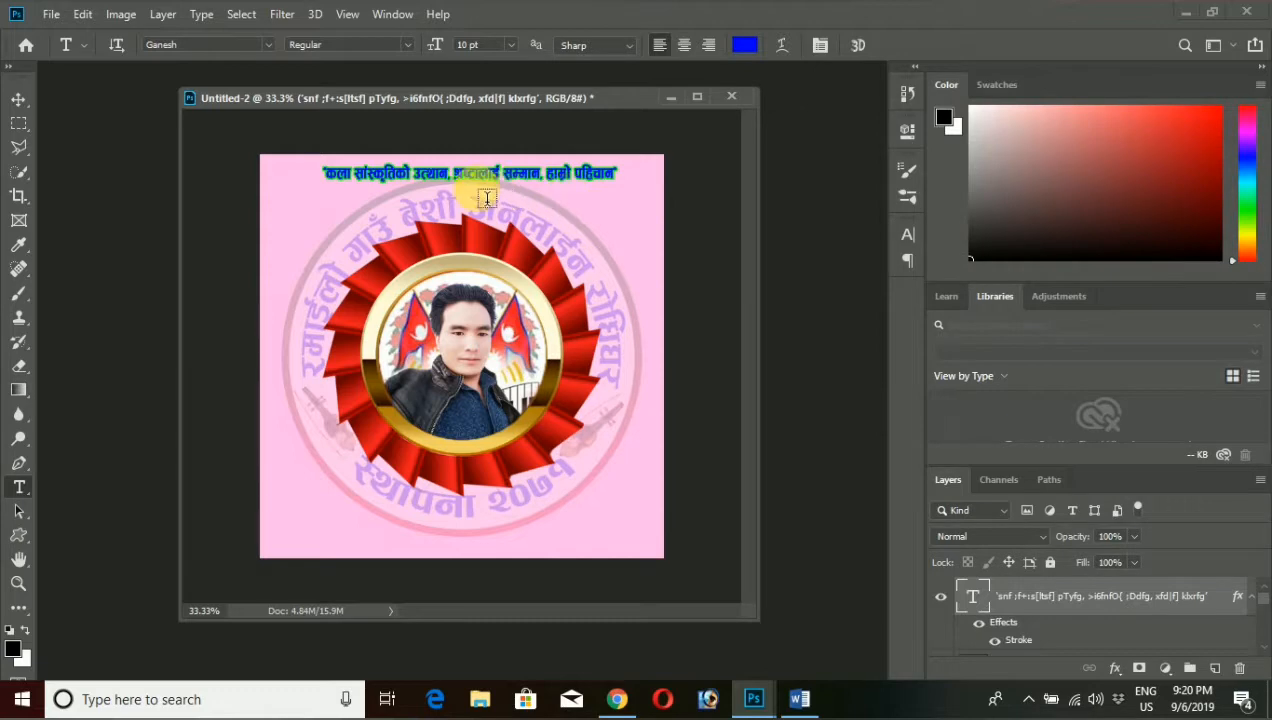
# Switch to the Word document and copy the line "रमाईलो गाउँ बेशी अनलाईन रोधिघर" below the motto
pyautogui.click(800, 699)
pyautogui.moveTo(566, 574); pyautogui.dragTo(326, 562)
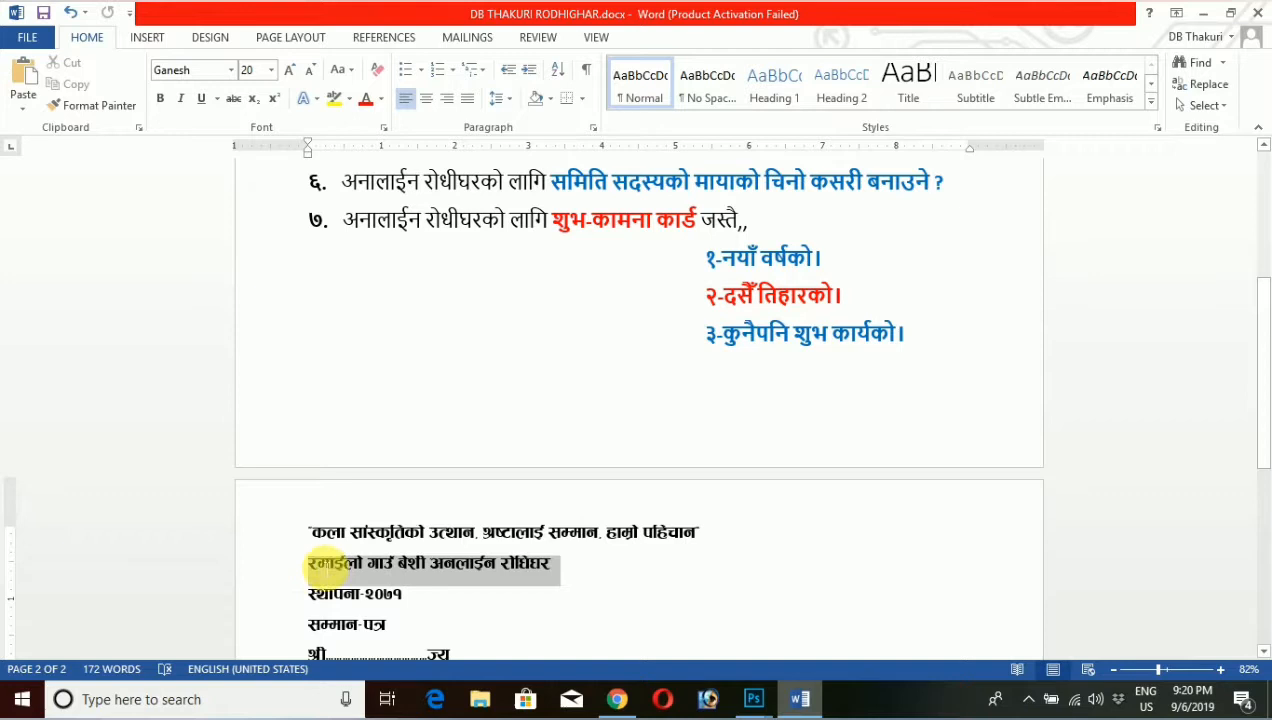
pyautogui.rightClick(380, 576)
pyautogui.click(426, 324)
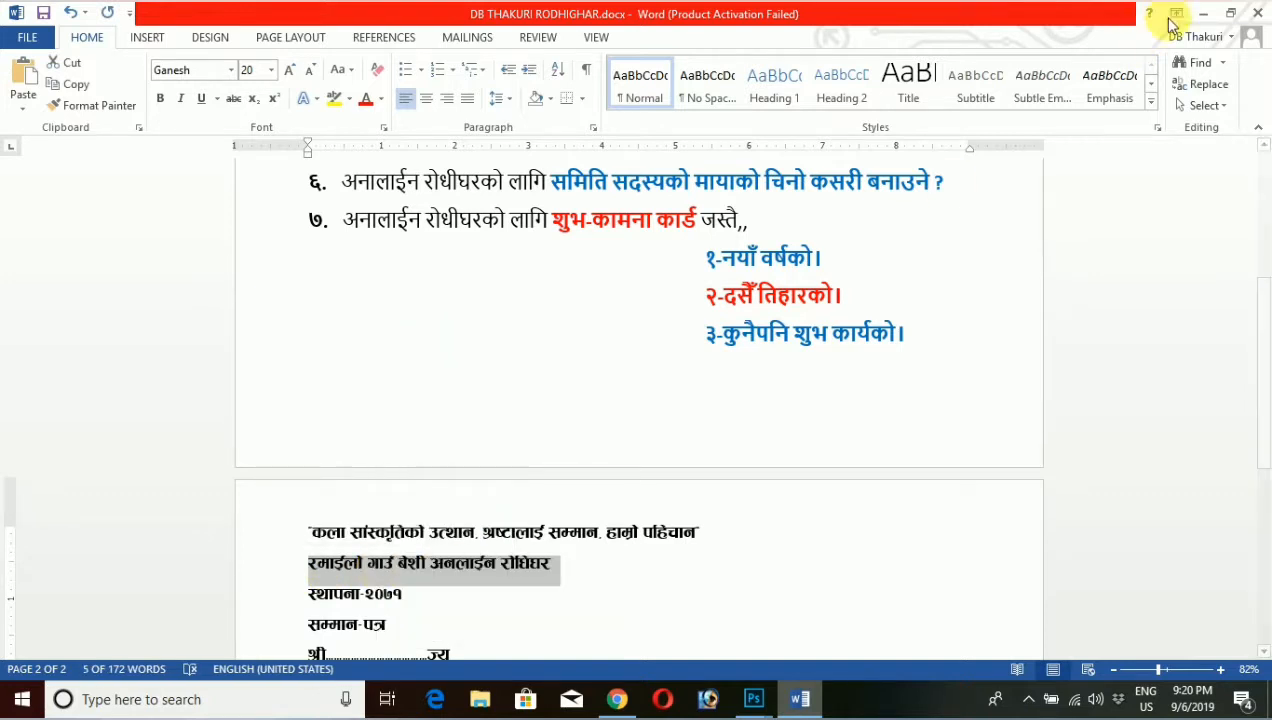
# Return to Photoshop, paste the rodhighar name as a new text line below the motto and set it to 18 pt
pyautogui.click(1203, 13)
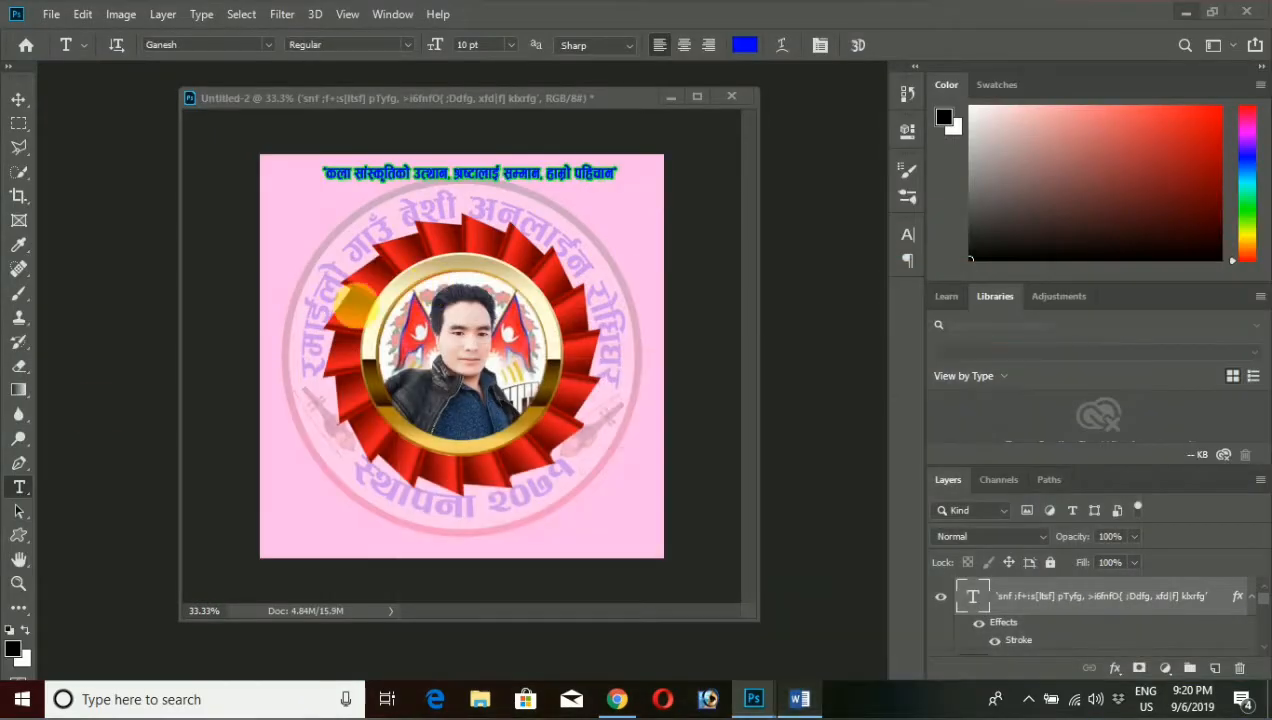
pyautogui.click(325, 240)
pyautogui.hotkey('ctrl', 'v')
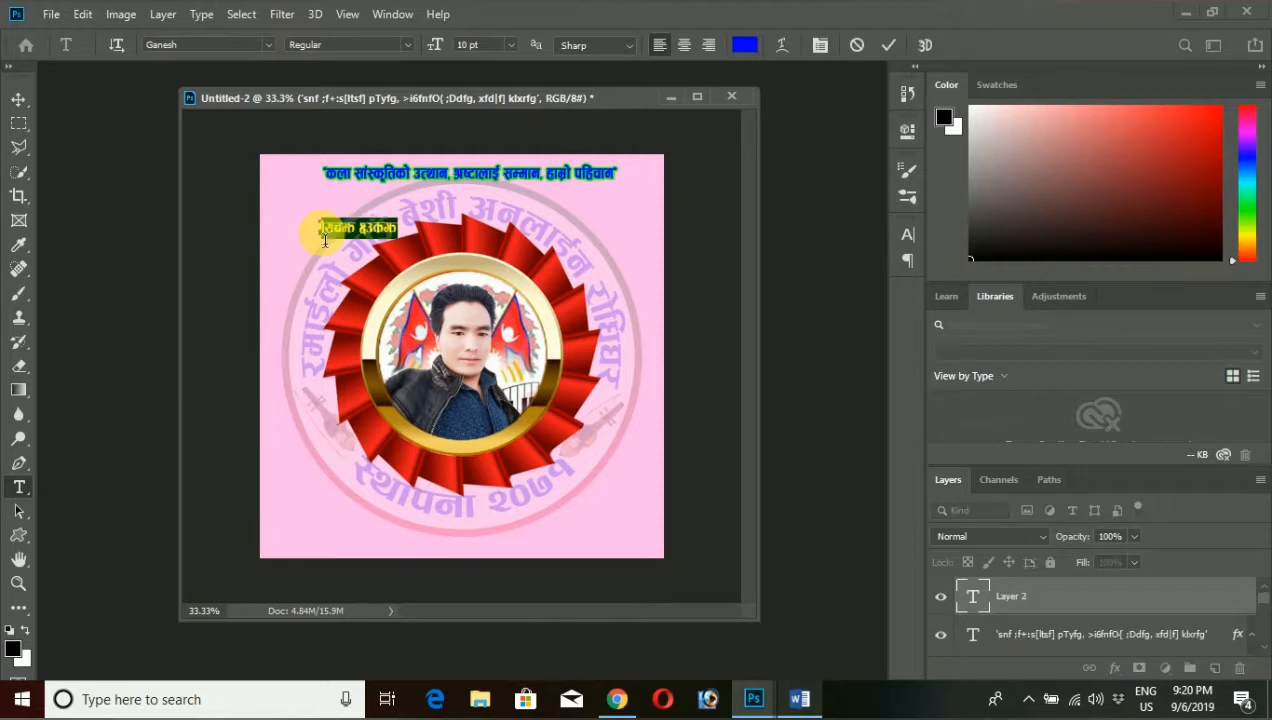
pyautogui.hotkey('ctrl', 'z')
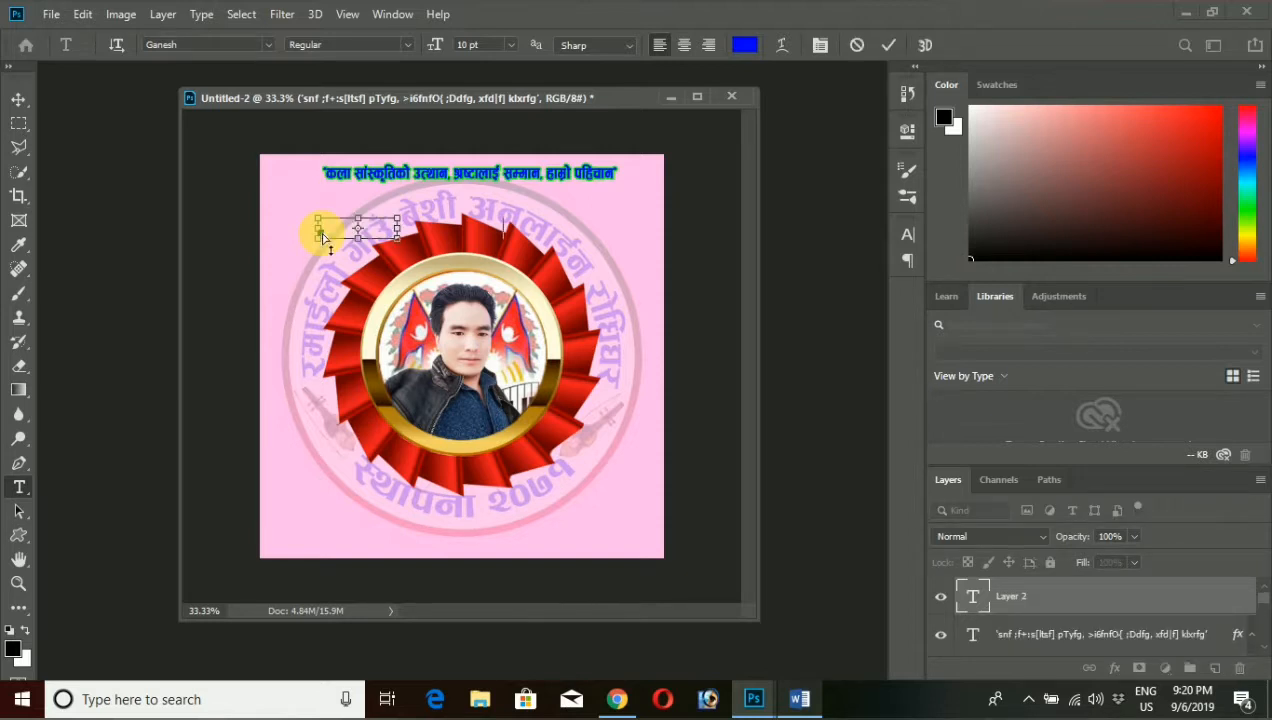
pyautogui.hotkey('ctrl', 'v')
pyautogui.moveTo(509, 232); pyautogui.dragTo(280, 244)
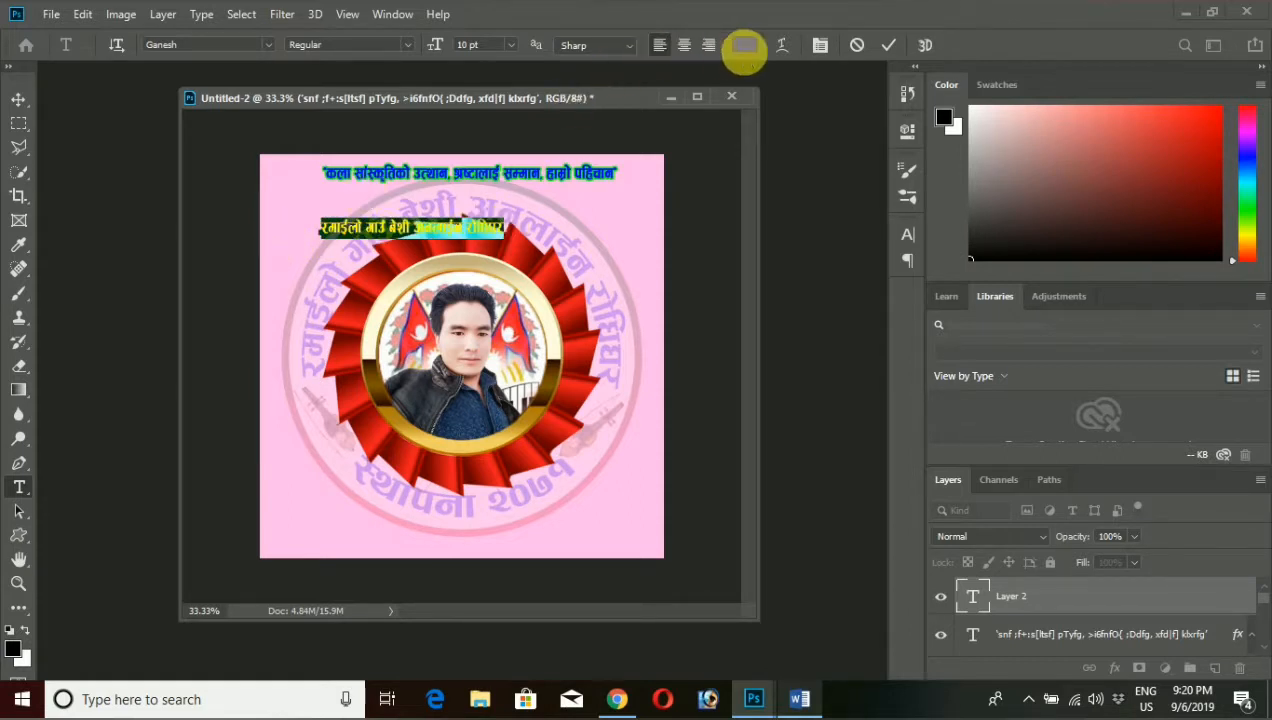
pyautogui.click(511, 45)
pyautogui.click(481, 198)
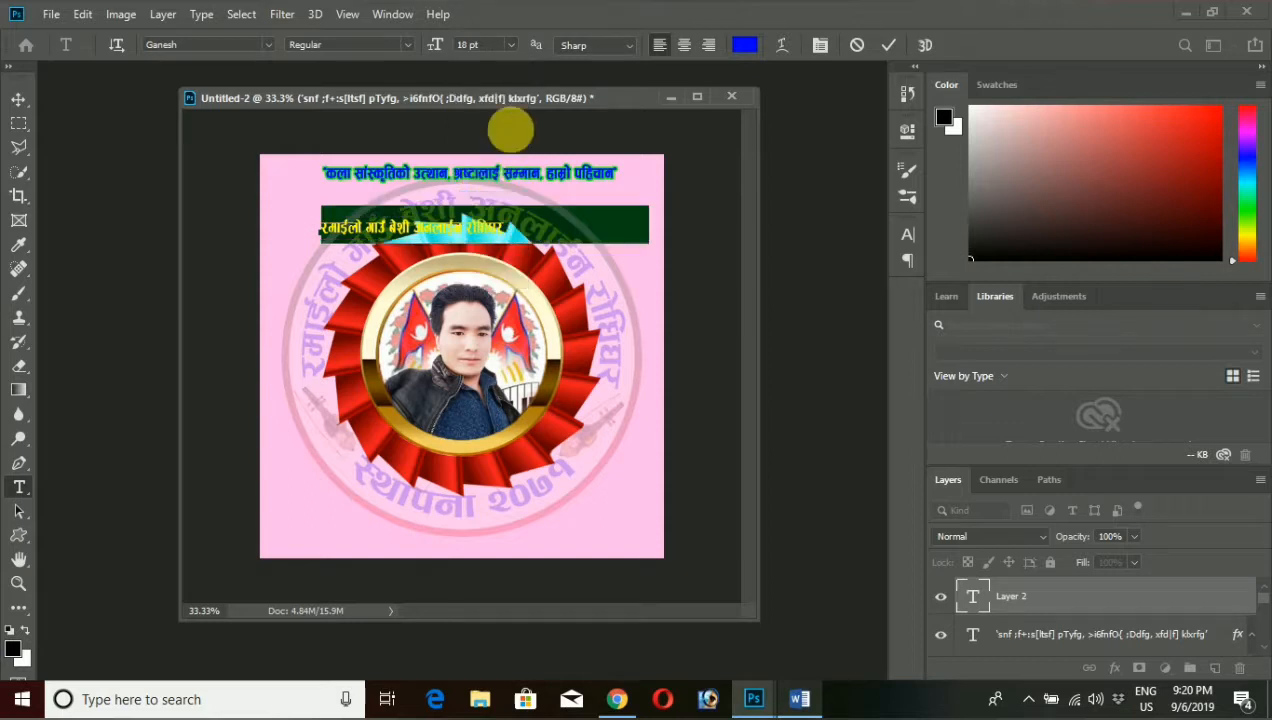
# Set the rodhighar name to 20 pt and move it up directly beneath the motto
pyautogui.click(518, 47)
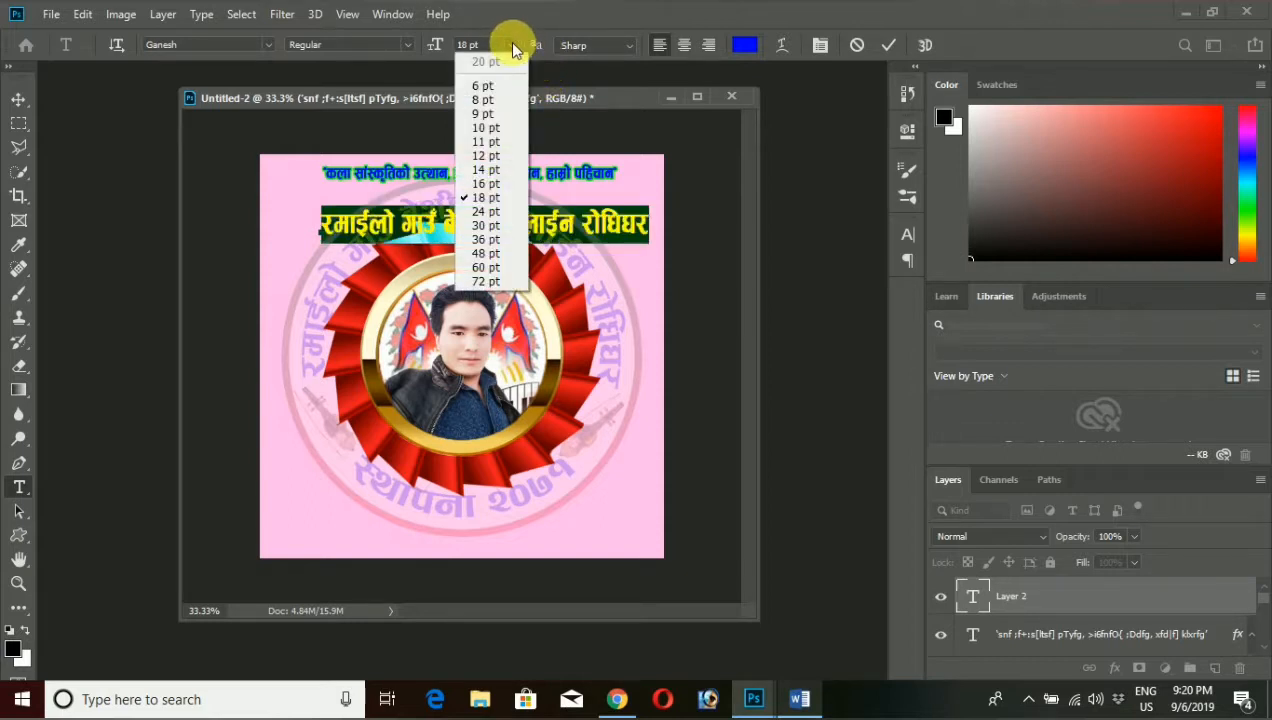
pyautogui.click(476, 50)
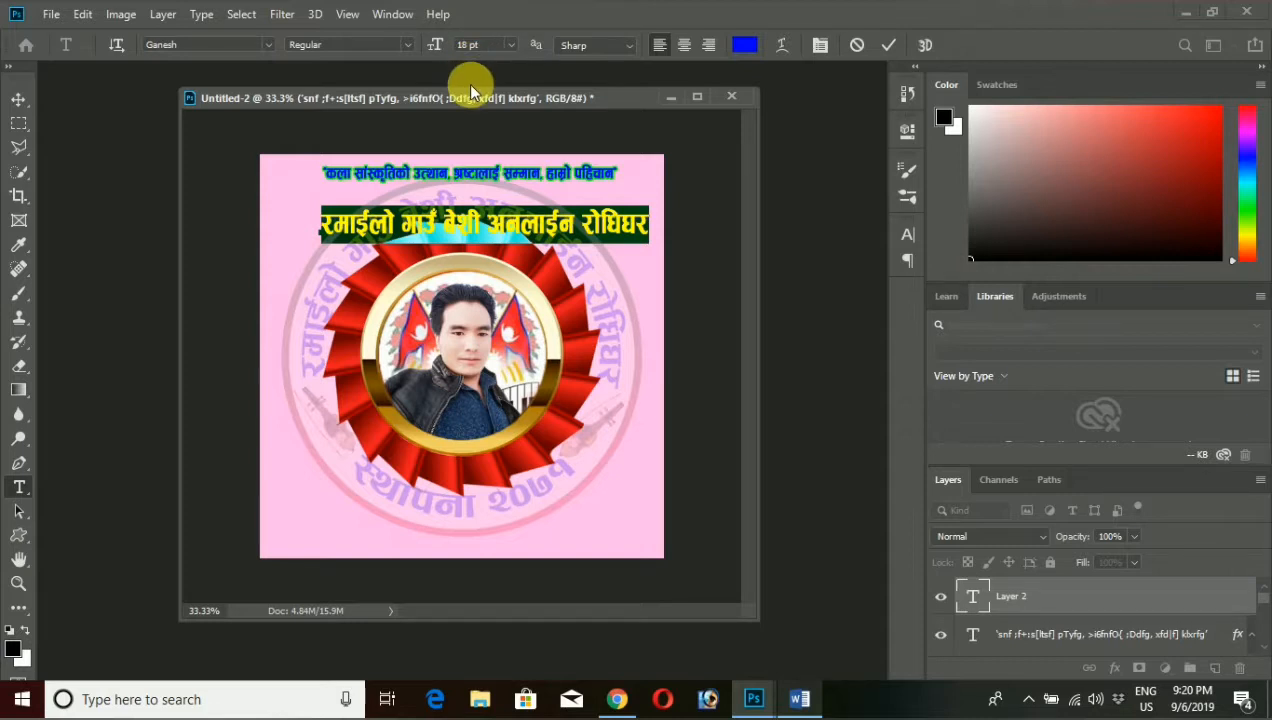
pyautogui.click(467, 45)
pyautogui.write('20')
pyautogui.press('Return')
pyautogui.moveTo(594, 281); pyautogui.dragTo(554, 261)
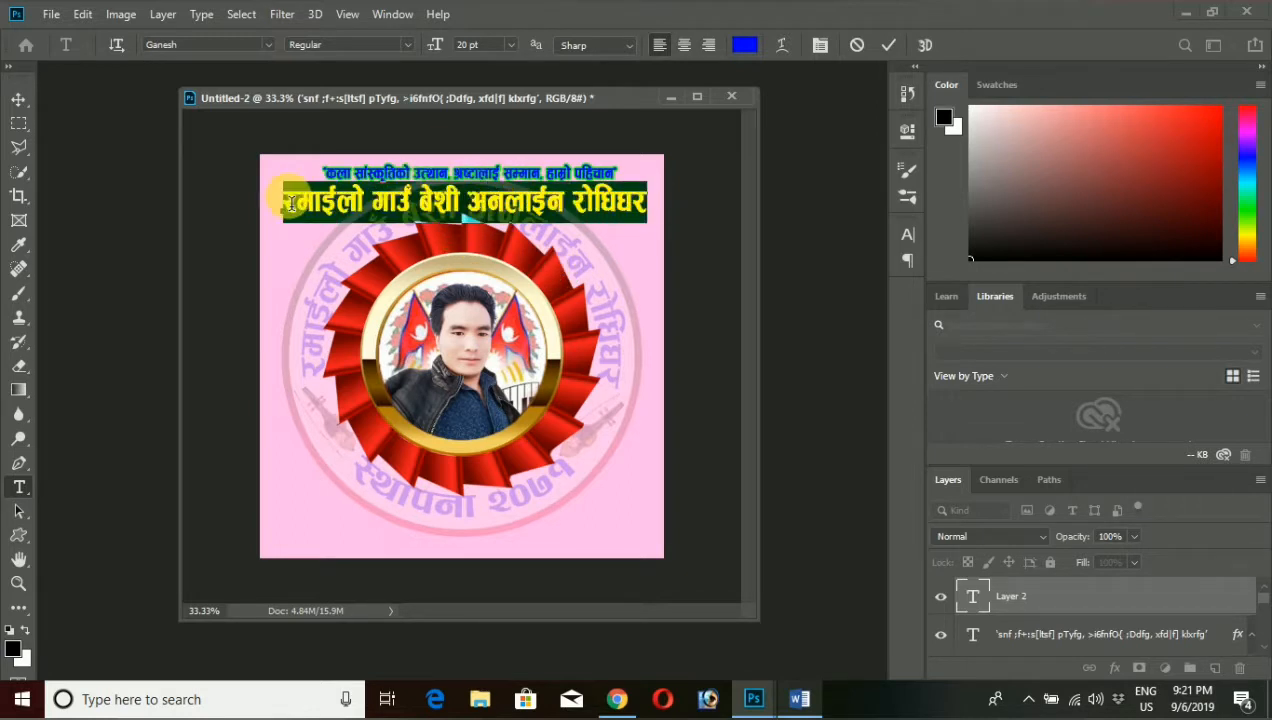
# Change the rodhighar name's text colour to bright green, 00ff24
pyautogui.click(744, 46)
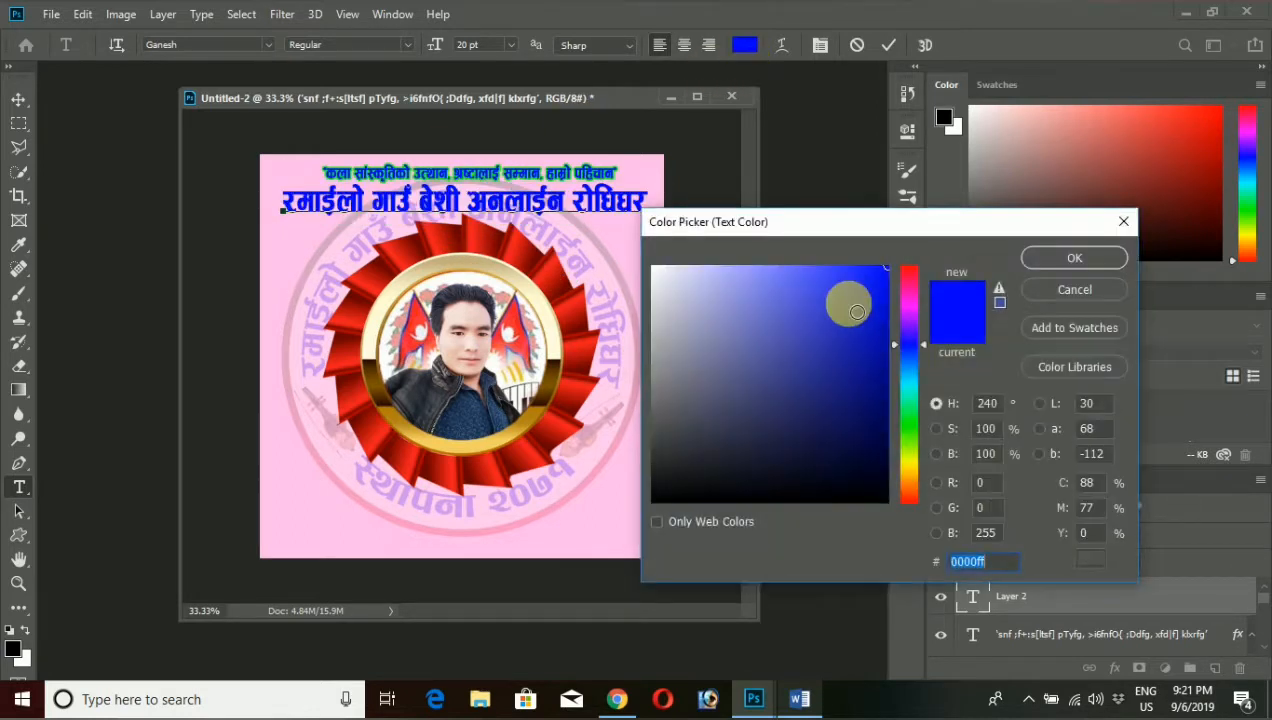
pyautogui.click(903, 459)
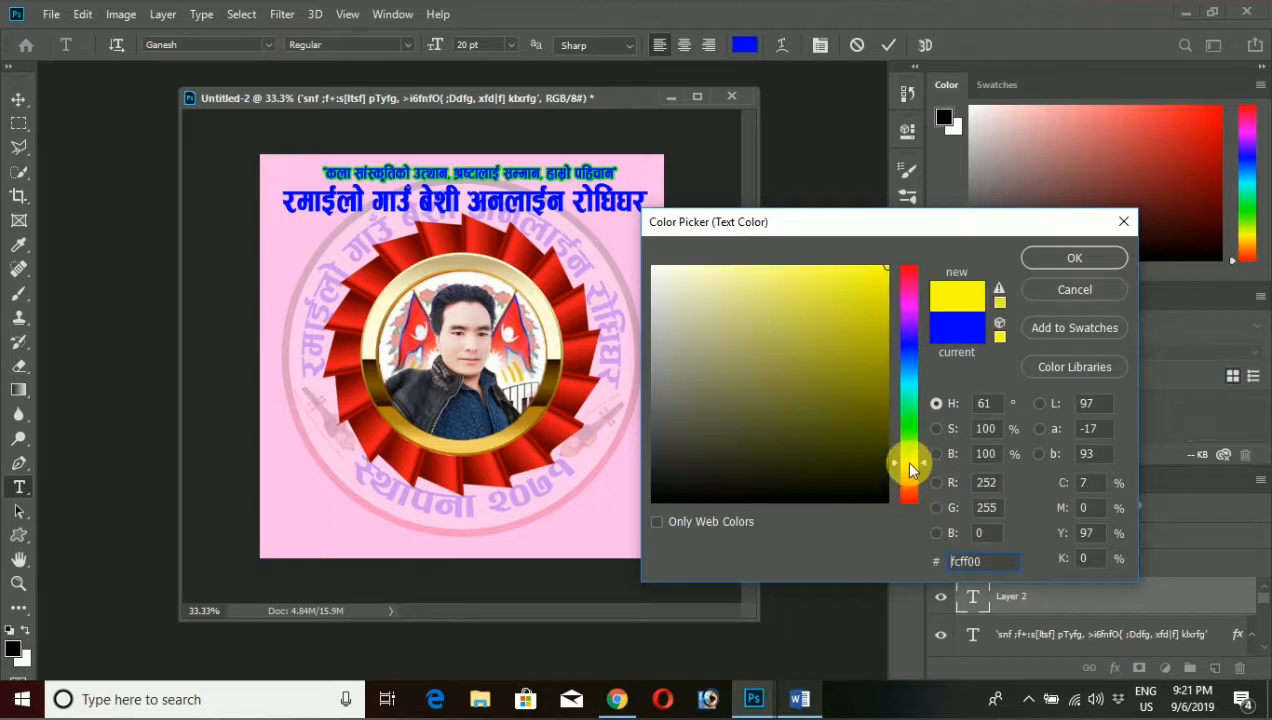
pyautogui.click(905, 426)
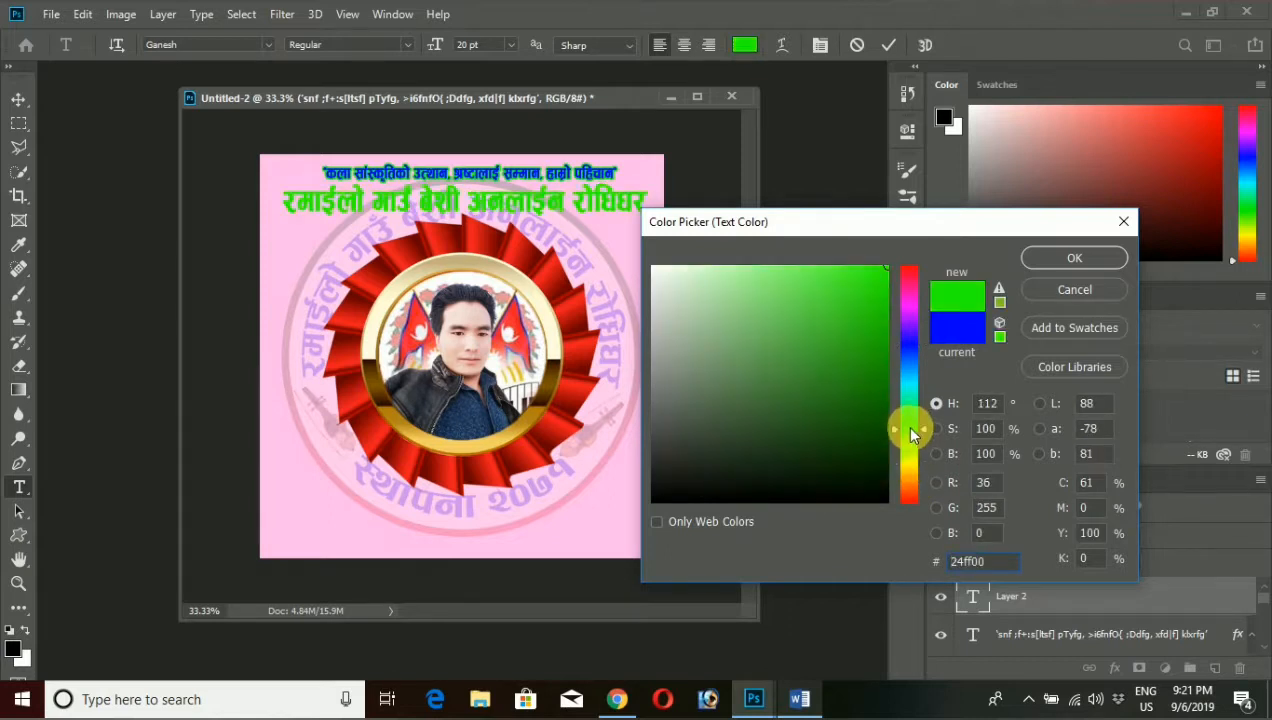
pyautogui.moveTo(910, 430); pyautogui.dragTo(909, 381)
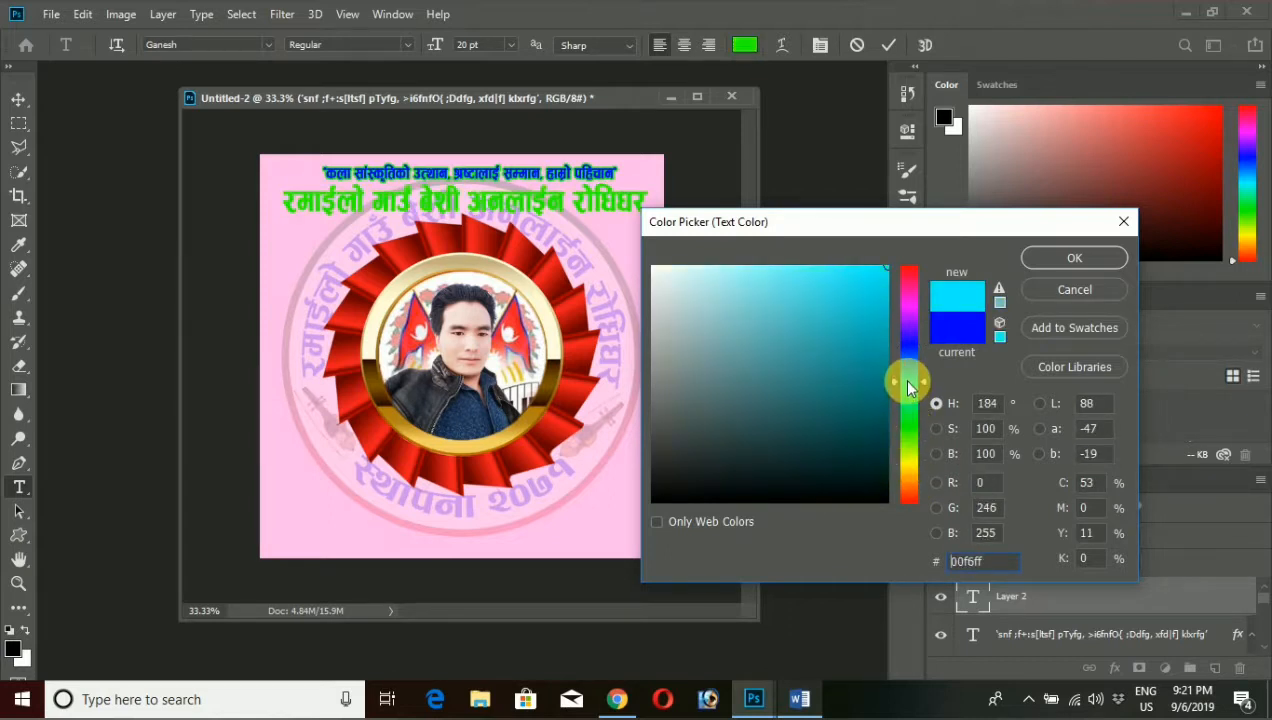
pyautogui.click(906, 420)
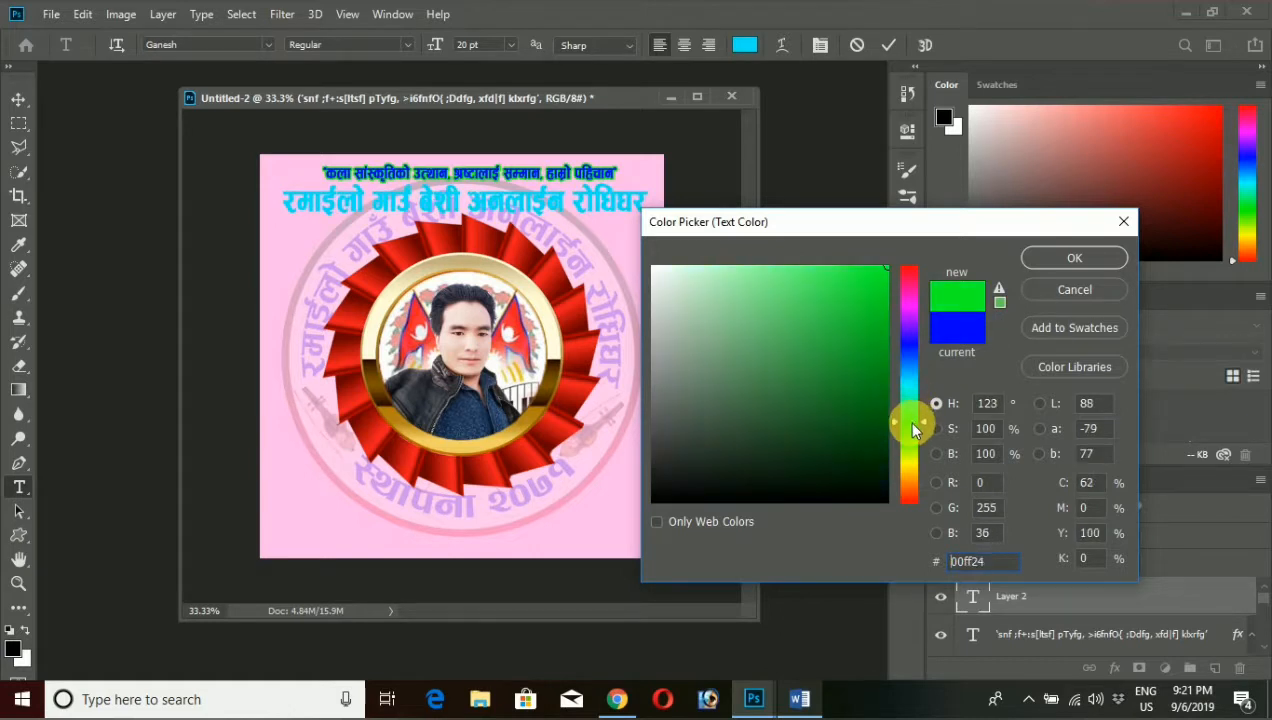
pyautogui.click(1048, 258)
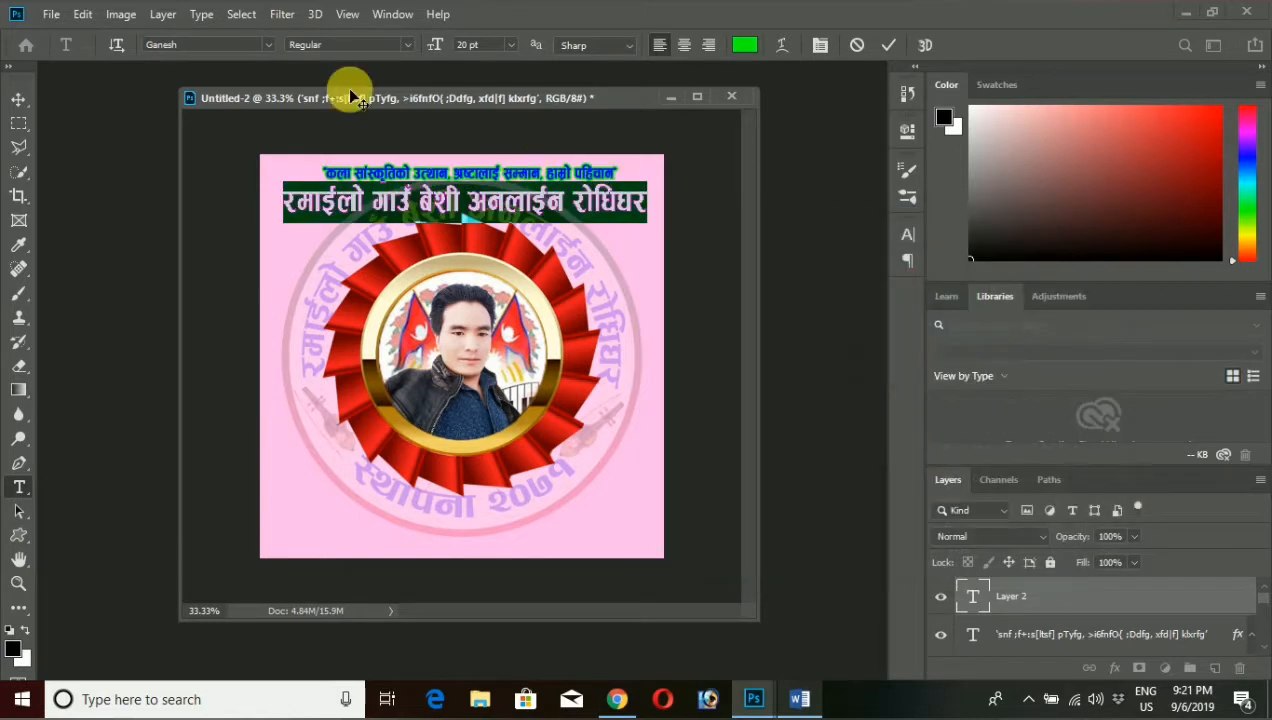
# Add a linear Gradient Overlay with the rainbow spectrum preset at 76% scale to the rodhighar name
pyautogui.click(163, 14)
pyautogui.moveTo(245, 197)
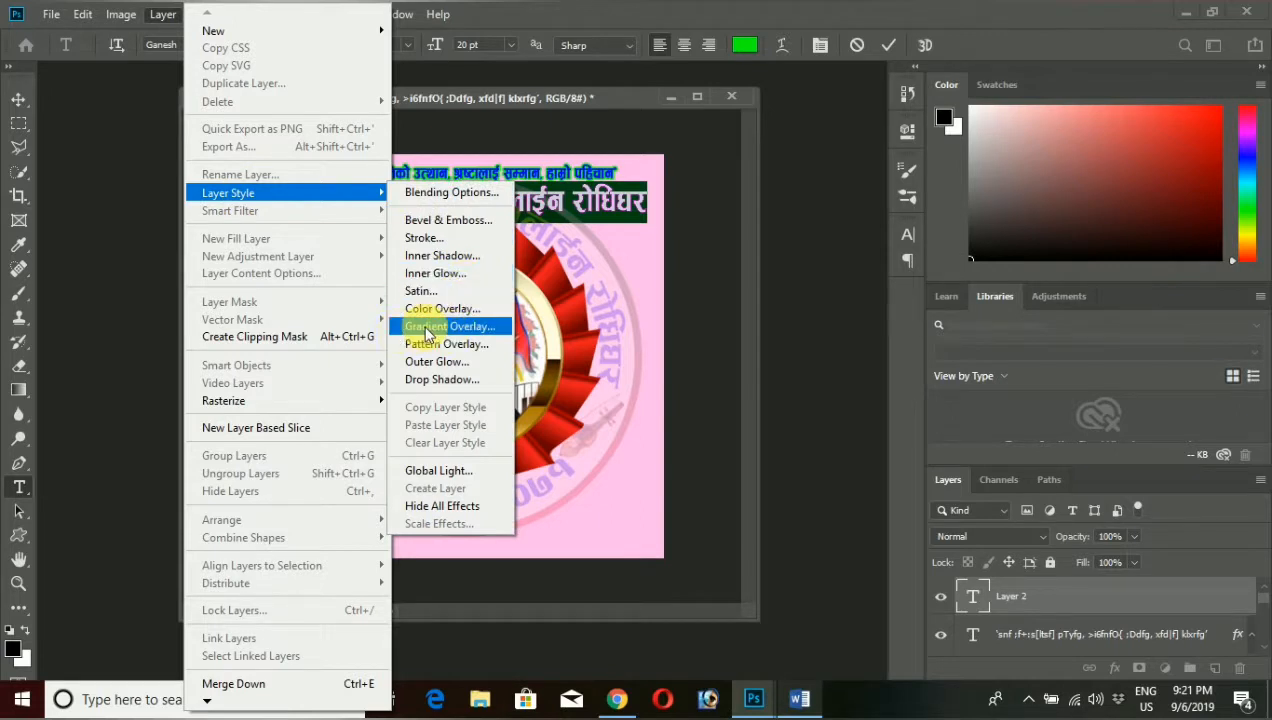
pyautogui.click(775, 219)
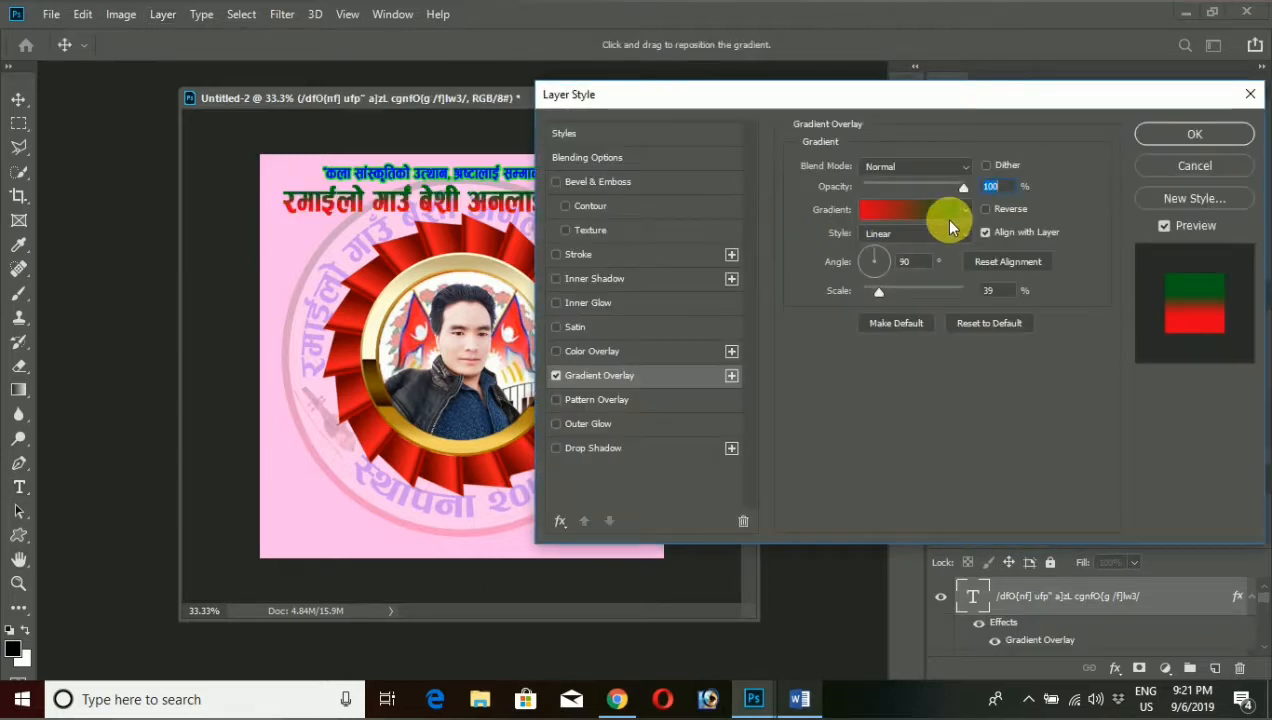
pyautogui.click(964, 209)
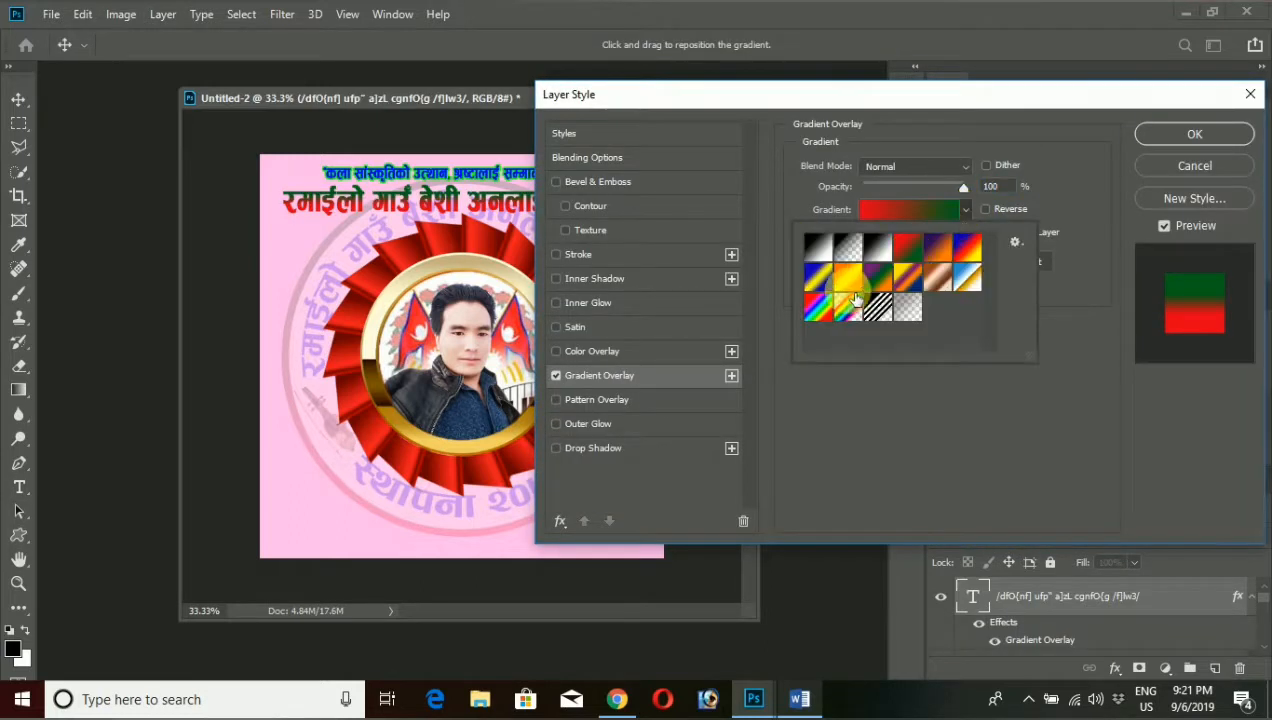
pyautogui.click(828, 316)
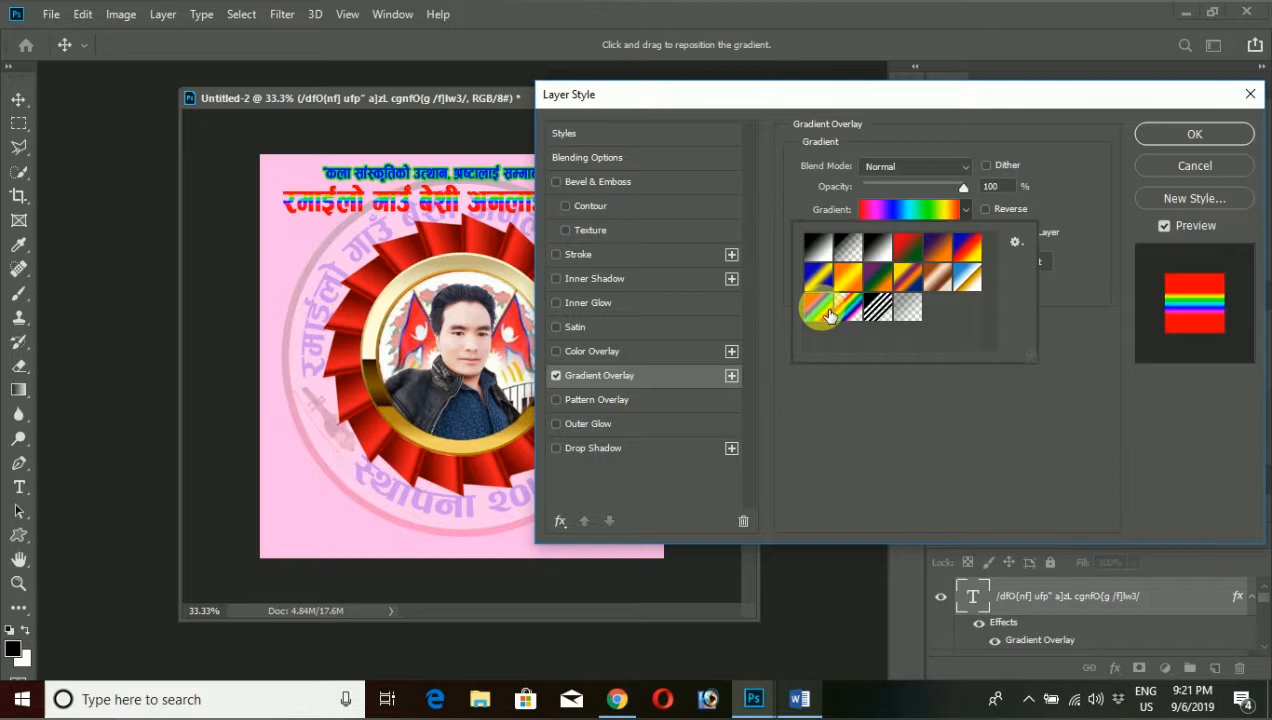
pyautogui.click(1050, 199)
pyautogui.moveTo(926, 290)
pyautogui.mouseDown()
pyautogui.moveTo(878, 289)
pyautogui.moveTo(905, 291)
pyautogui.mouseUp()
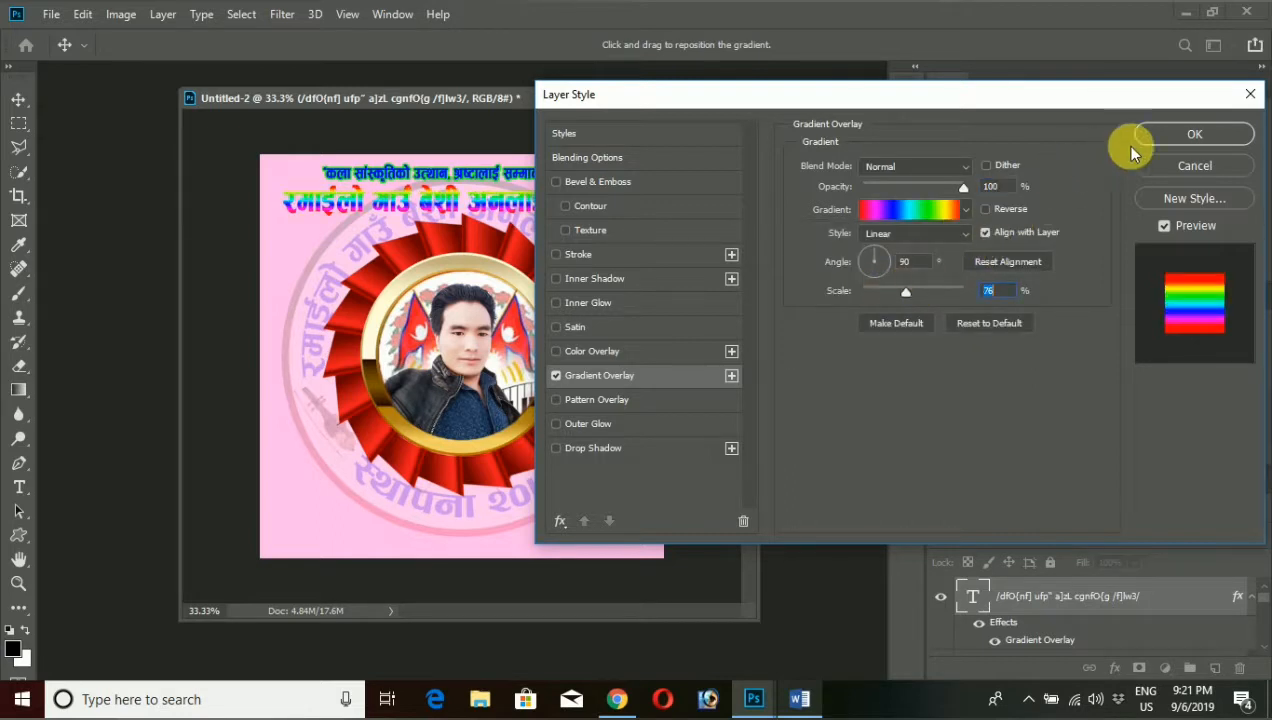
pyautogui.click(1162, 140)
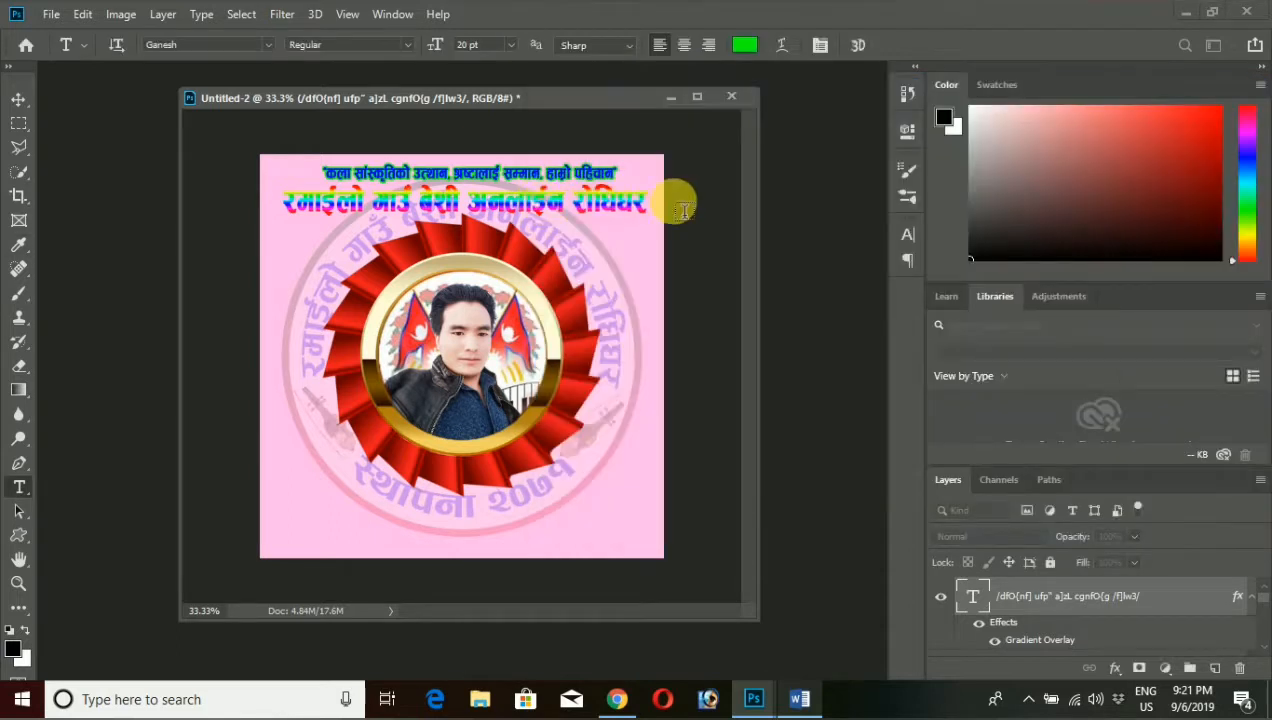
# Try a 5 px outside Stroke in green on the rodhighar name
pyautogui.moveTo(651, 207); pyautogui.dragTo(233, 202)
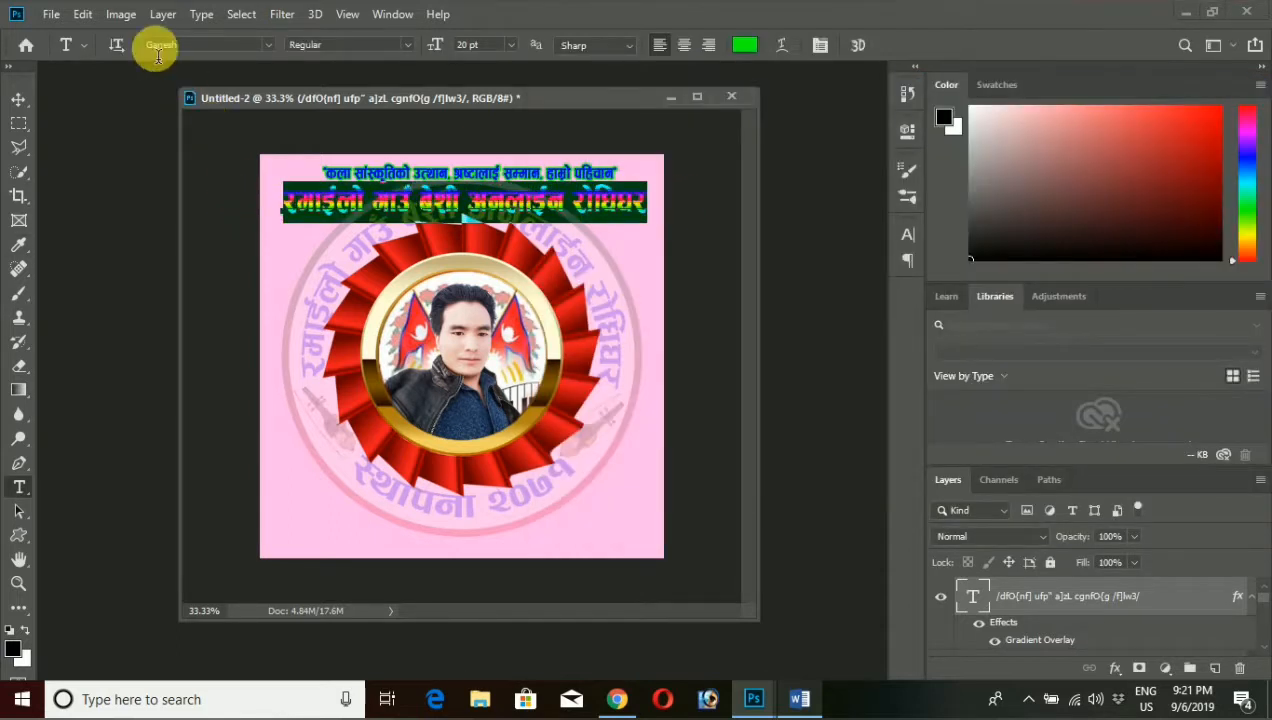
pyautogui.click(161, 15)
pyautogui.moveTo(228, 193)
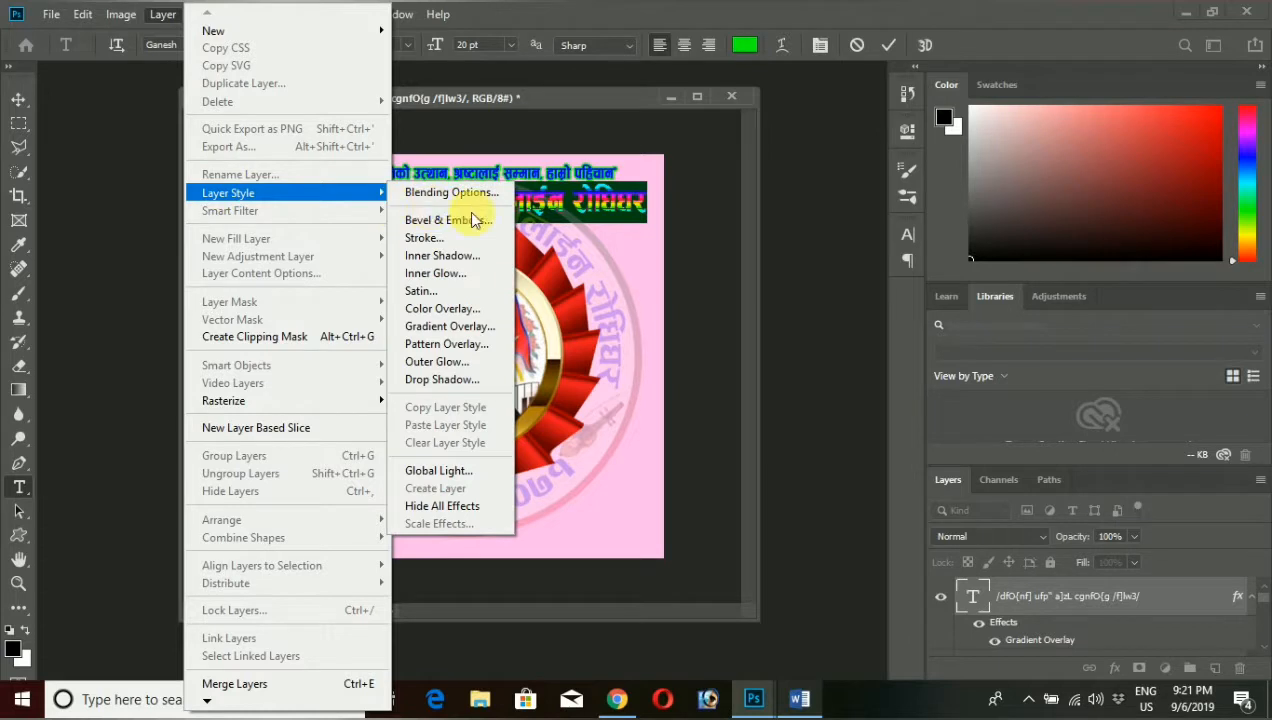
pyautogui.click(450, 239)
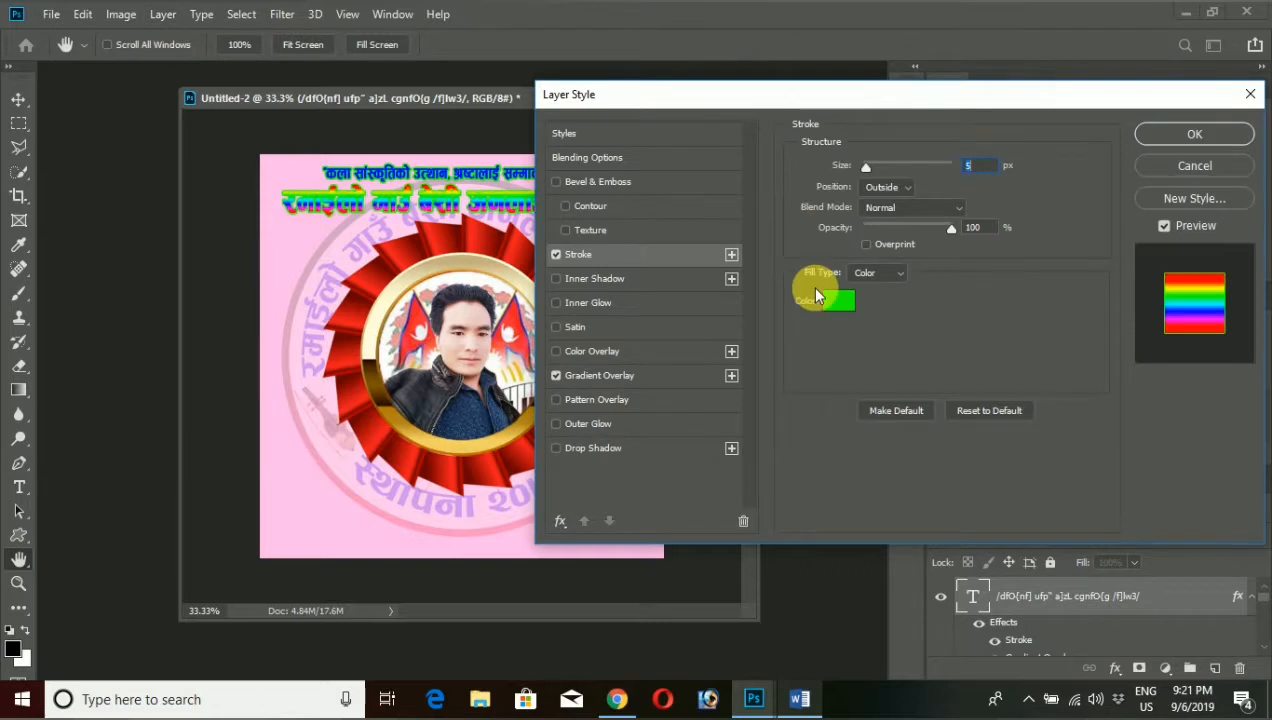
pyautogui.click(838, 304)
pyautogui.moveTo(704, 440); pyautogui.dragTo(597, 533)
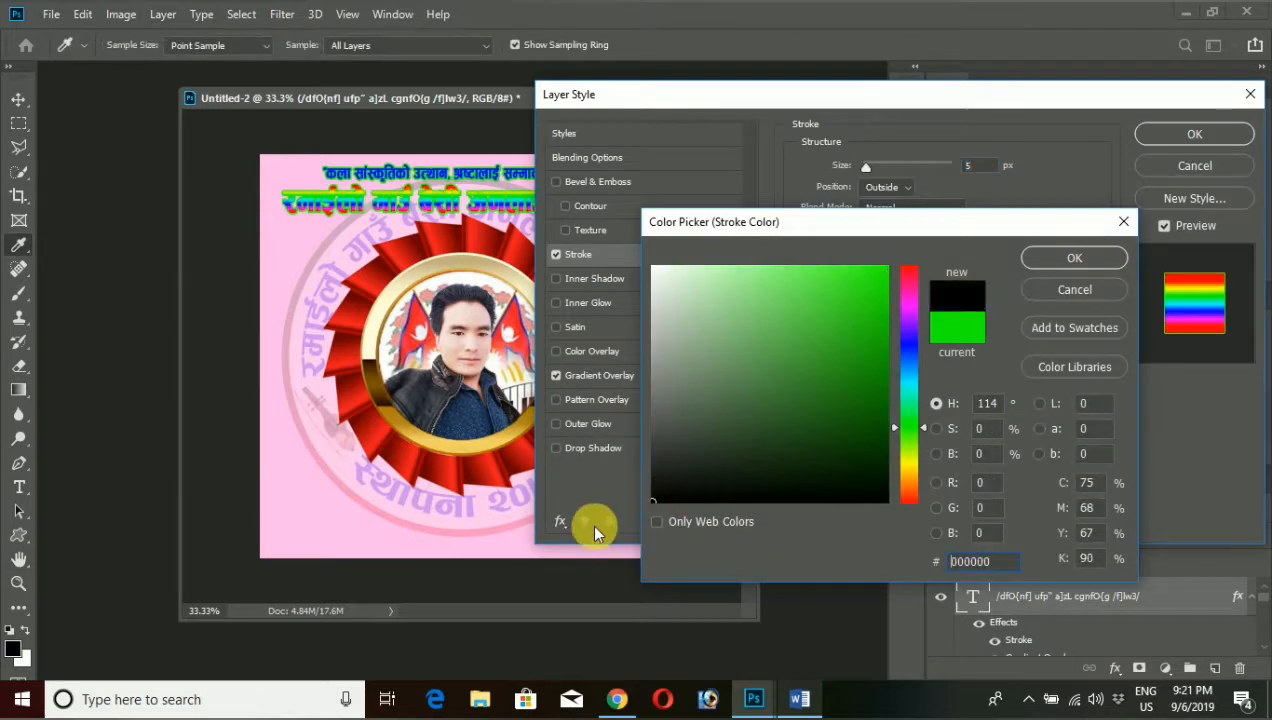
pyautogui.click(1124, 222)
pyautogui.click(1152, 134)
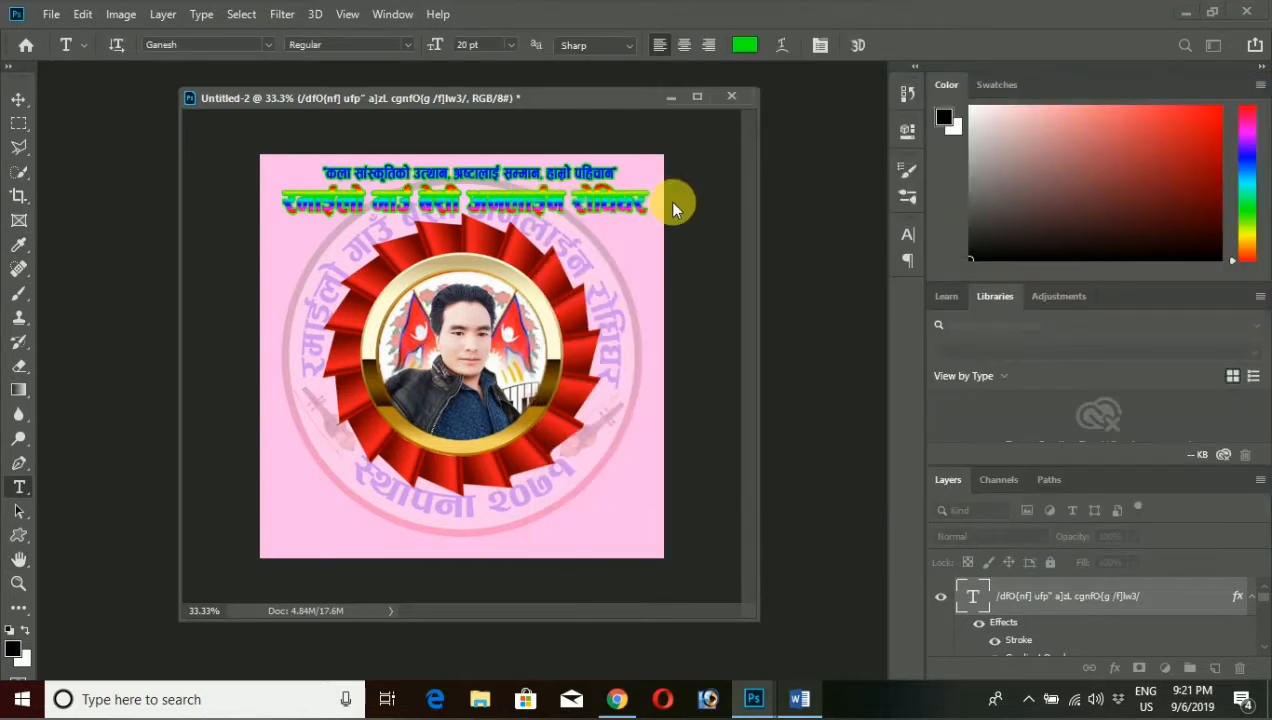
# Add a black Drop Shadow to the rodhighar name with 100% opacity, 8 px distance, 53% spread and 8 px size
pyautogui.moveTo(647, 207); pyautogui.dragTo(216, 198)
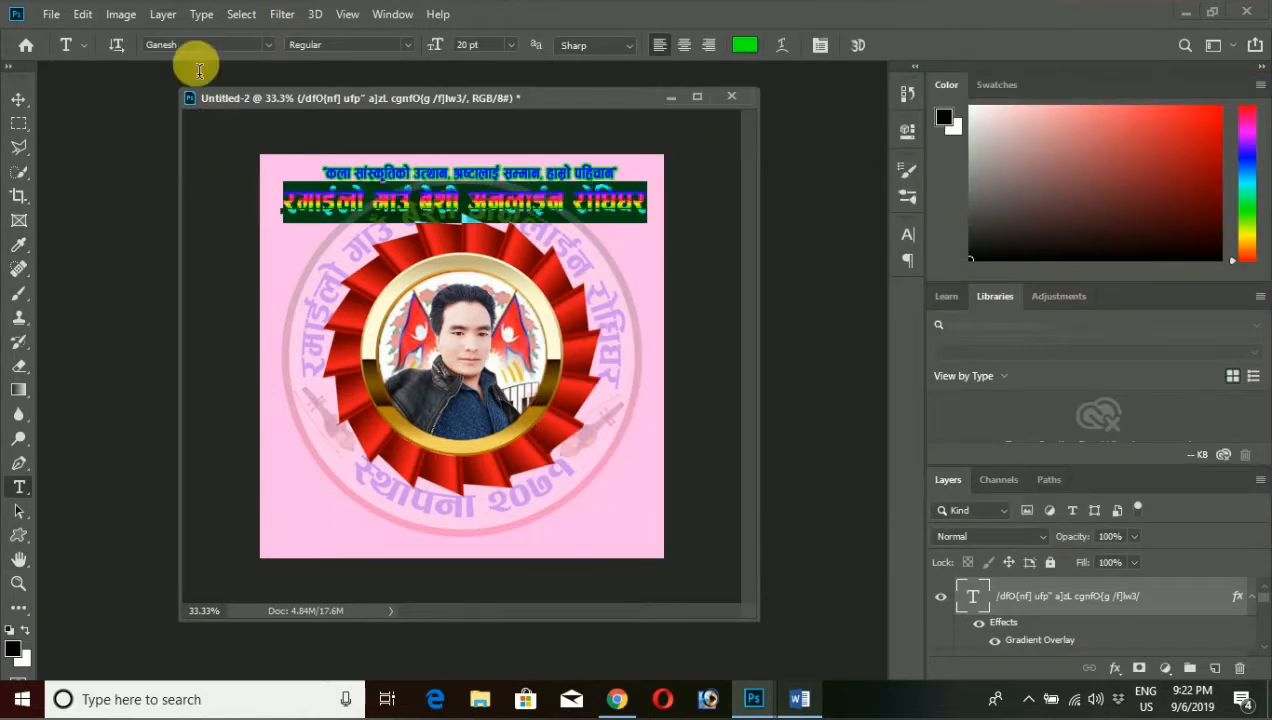
pyautogui.click(162, 14)
pyautogui.moveTo(221, 190)
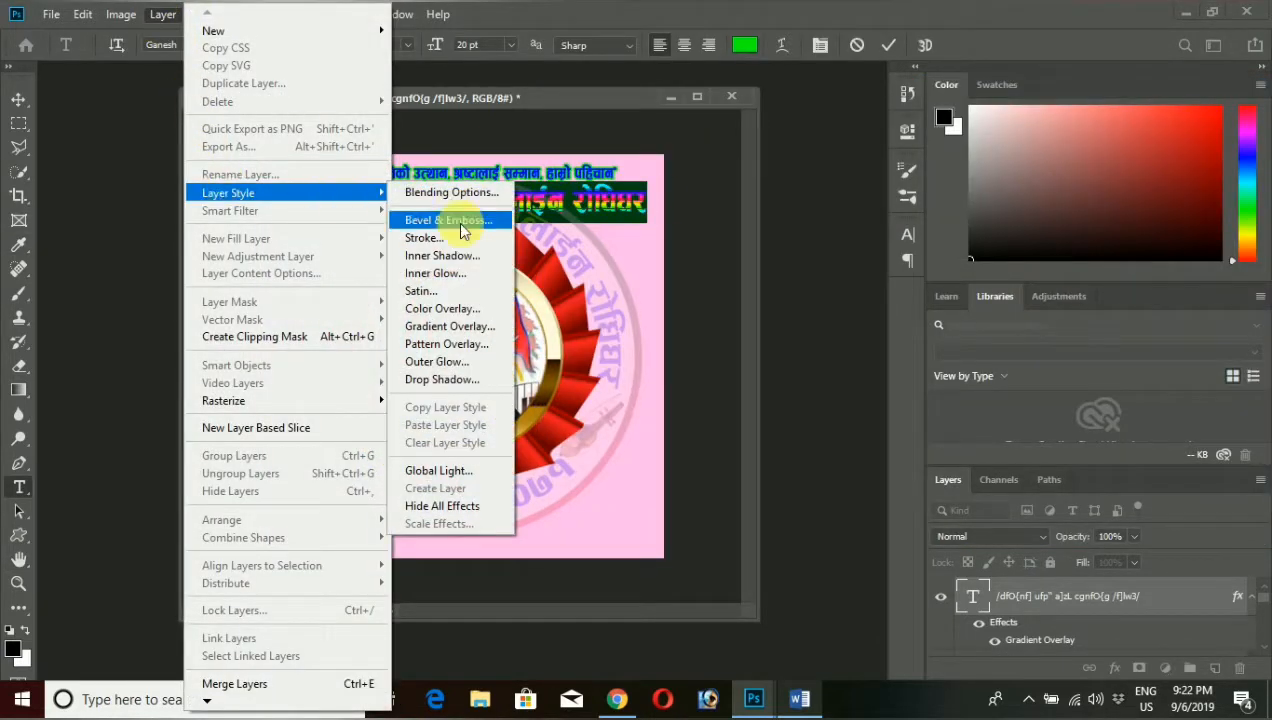
pyautogui.click(445, 380)
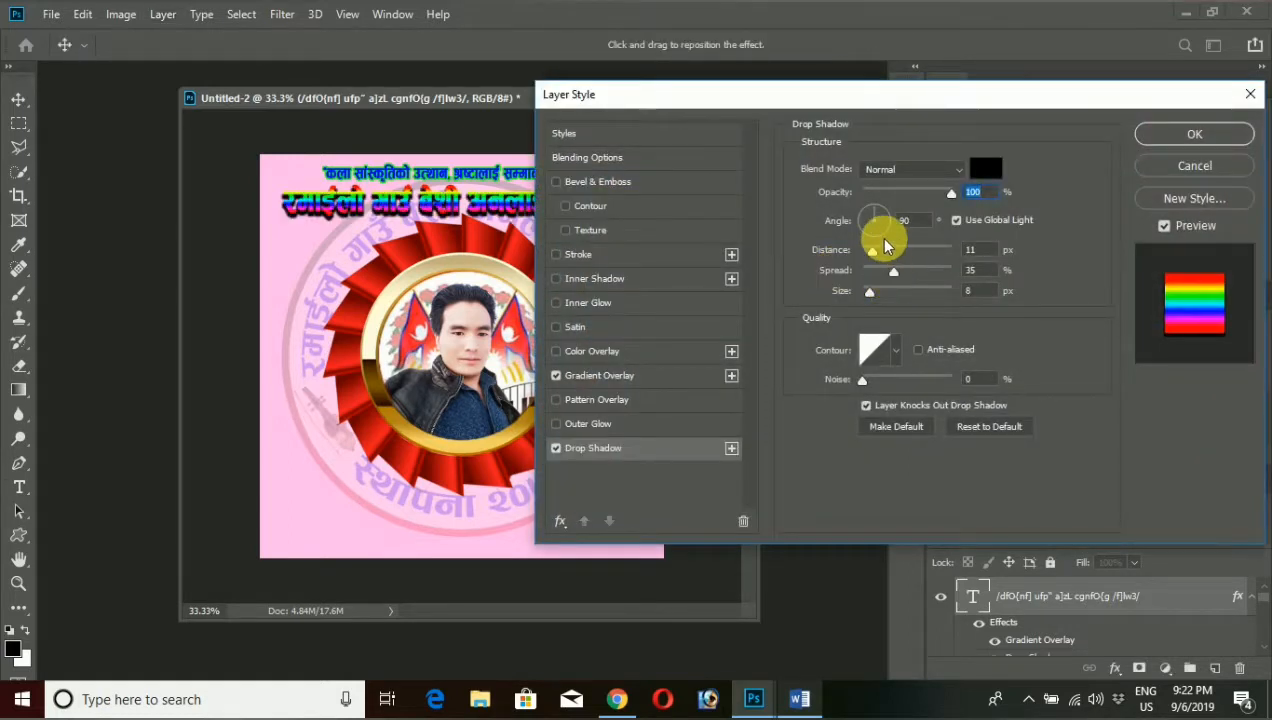
pyautogui.moveTo(872, 250); pyautogui.dragTo(912, 277)
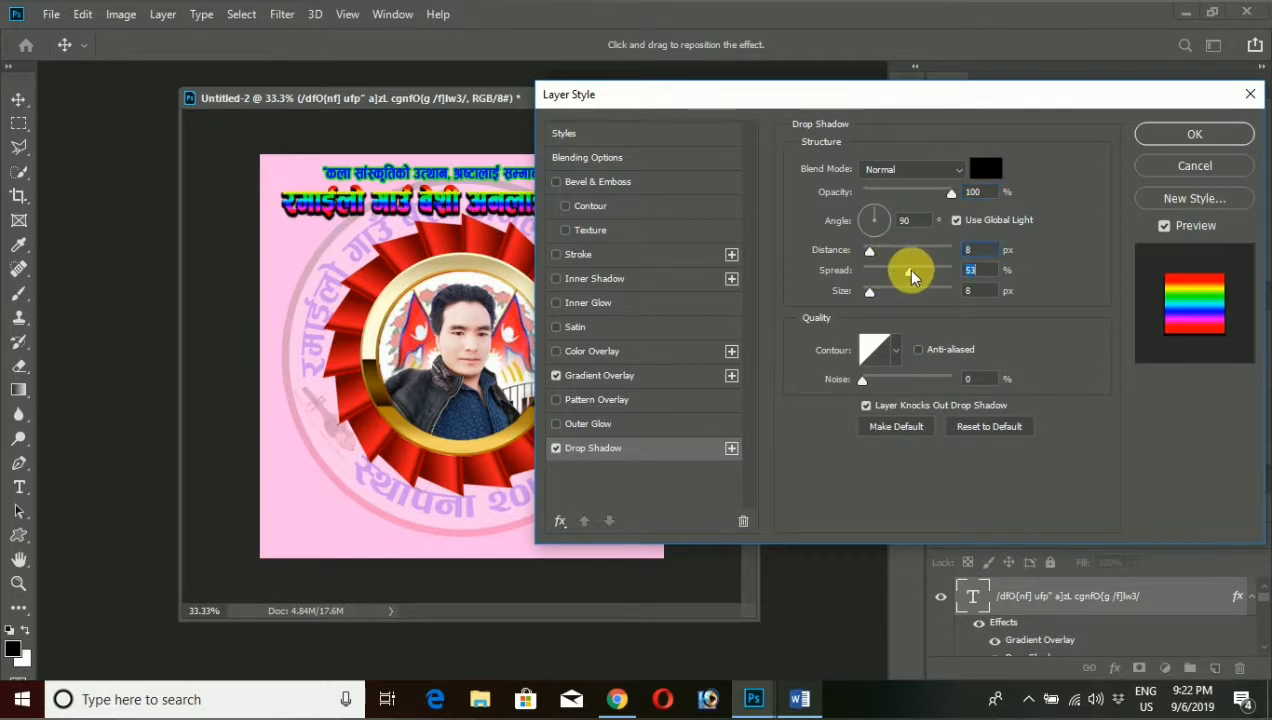
pyautogui.click(1164, 134)
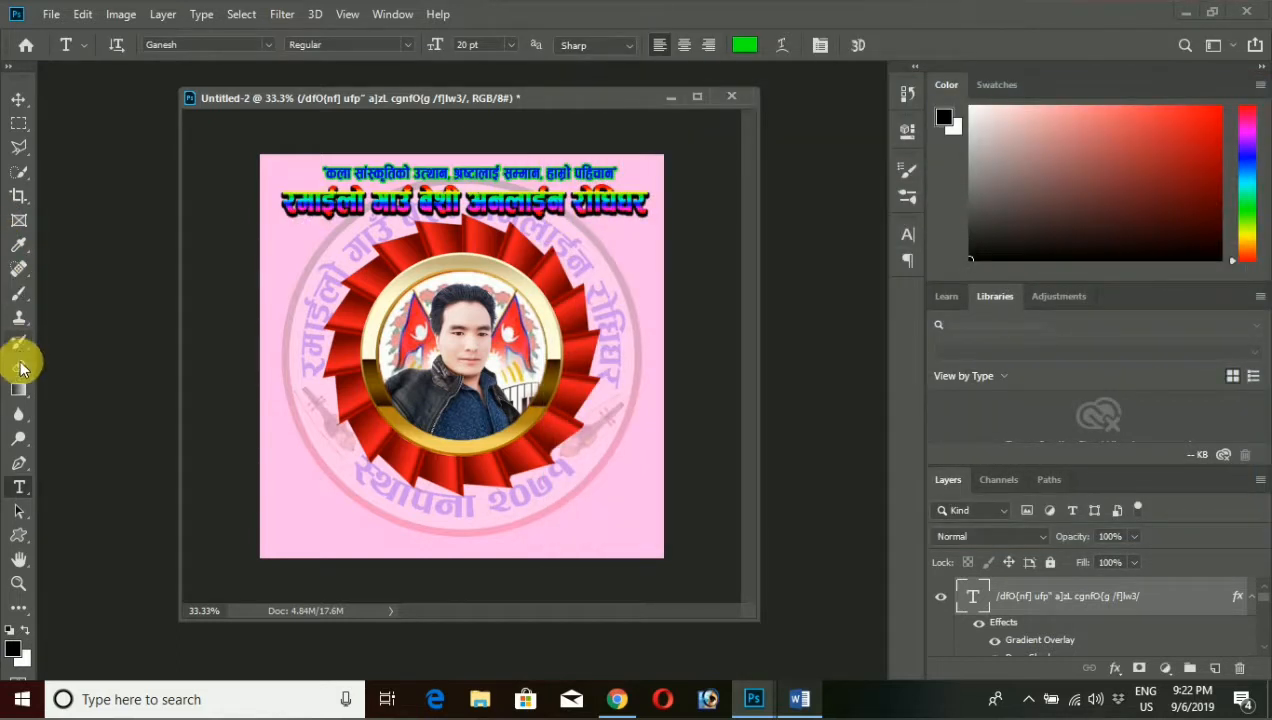
# Open the PNG Picture folder from the desktop and place Transparent_Piano_PNG_Clipart.png into the Photoshop card
pyautogui.click(18, 122)
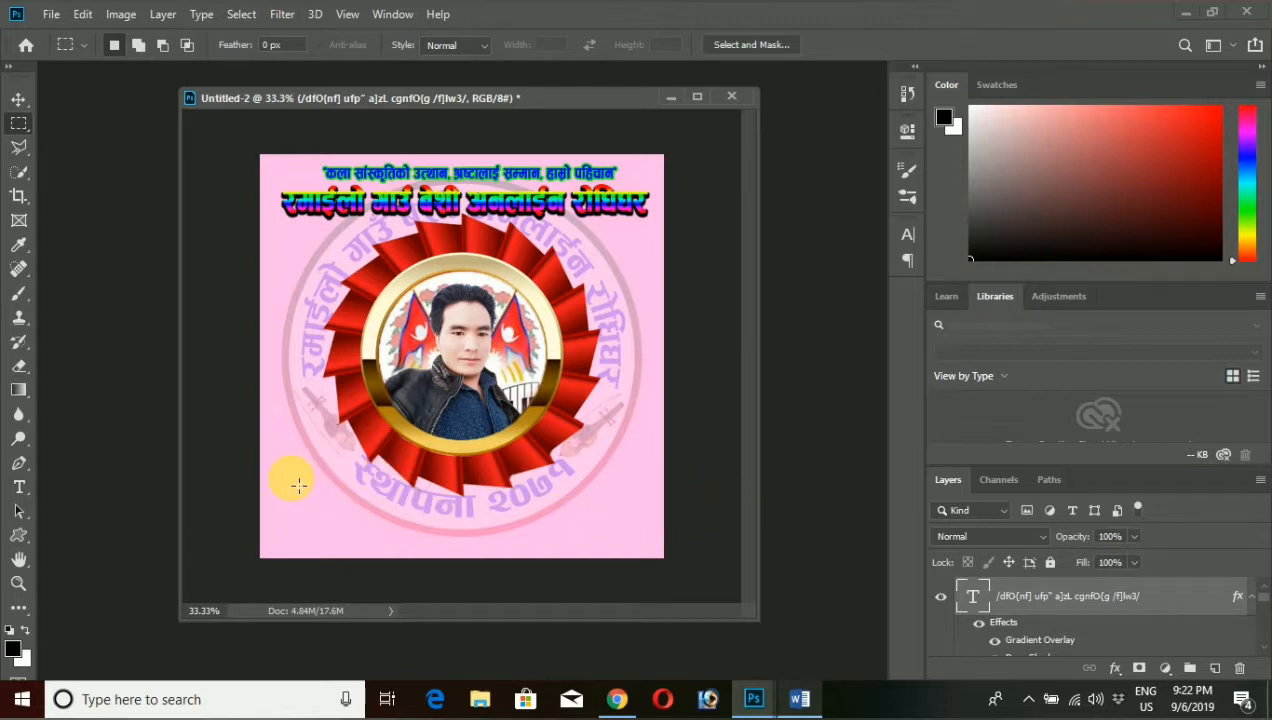
pyautogui.click(1184, 13)
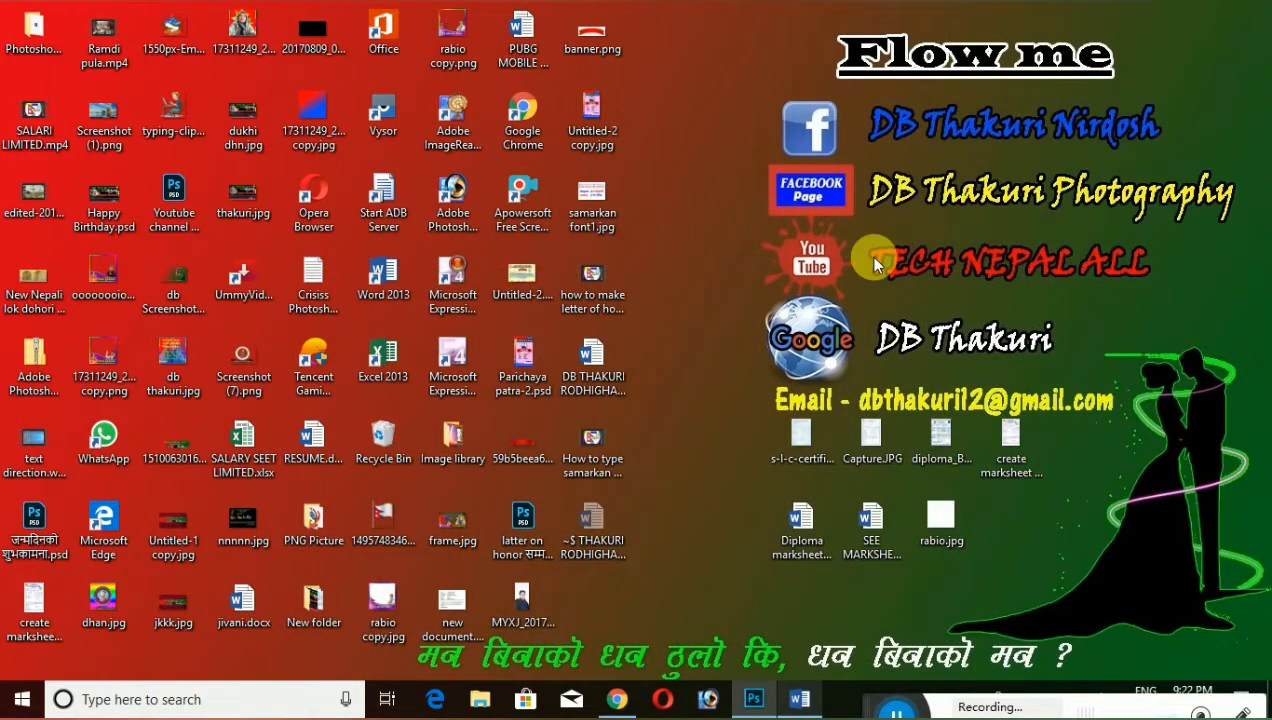
pyautogui.press('Return')
pyautogui.scroll(-10, 576, 336)
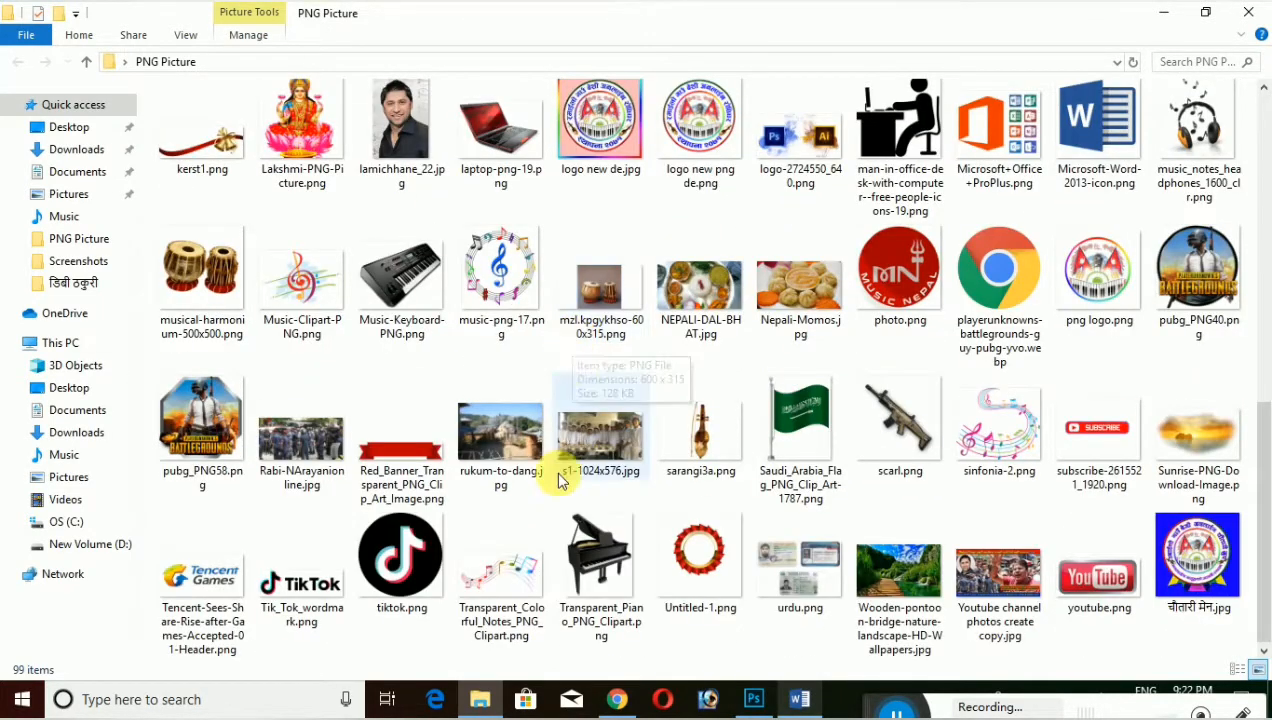
pyautogui.click(603, 570)
pyautogui.moveTo(603, 570); pyautogui.dragTo(373, 473)
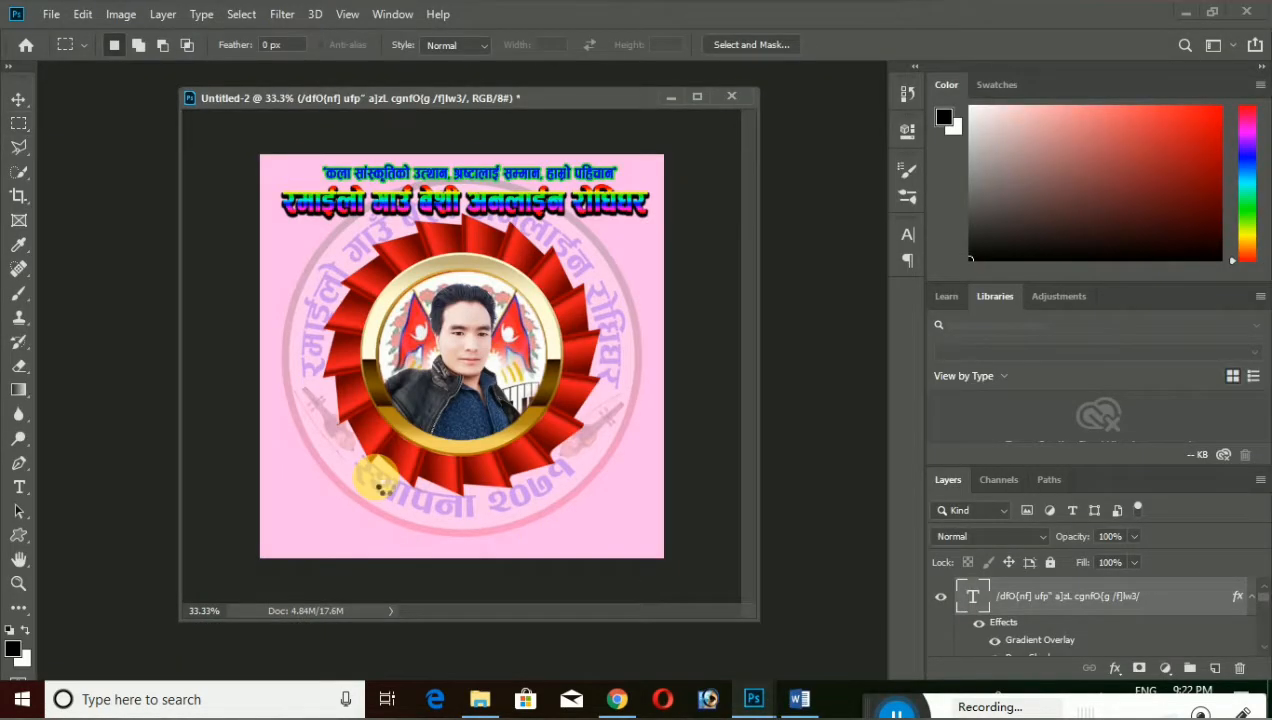
# Scale the piano down to about 2% and position it in the card's lower-left corner
pyautogui.moveTo(630, 160); pyautogui.dragTo(367, 436)
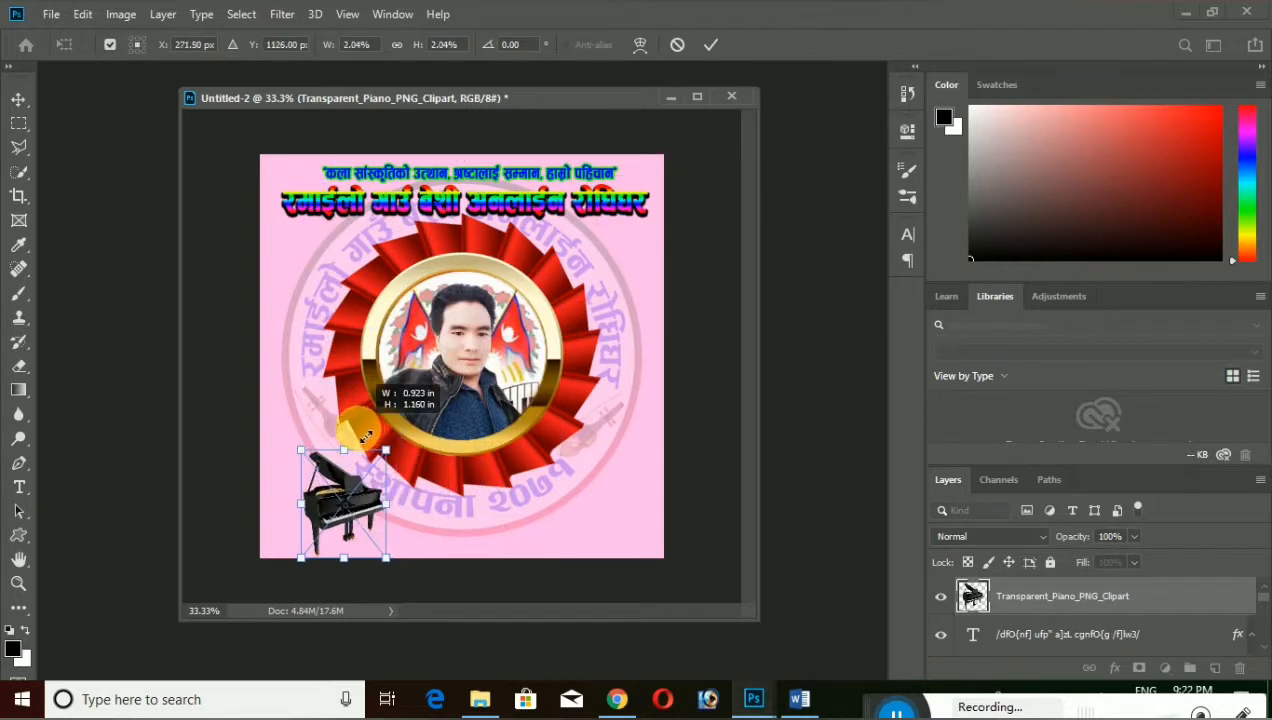
pyautogui.moveTo(334, 482); pyautogui.dragTo(296, 476)
pyautogui.moveTo(302, 471); pyautogui.dragTo(297, 469)
pyautogui.press('Up')
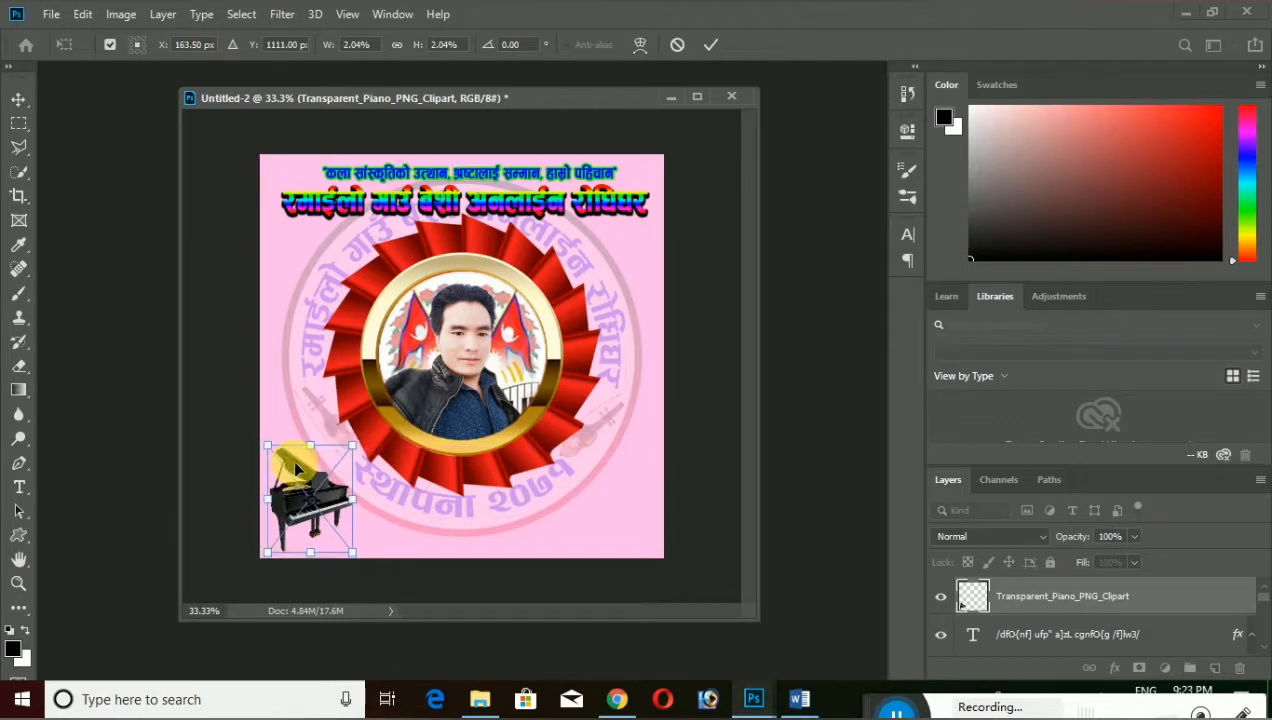
pyautogui.moveTo(360, 447)
pyautogui.mouseDown()
pyautogui.moveTo(364, 432)
pyautogui.moveTo(358, 441)
pyautogui.mouseUp()
pyautogui.doubleClick(305, 468)
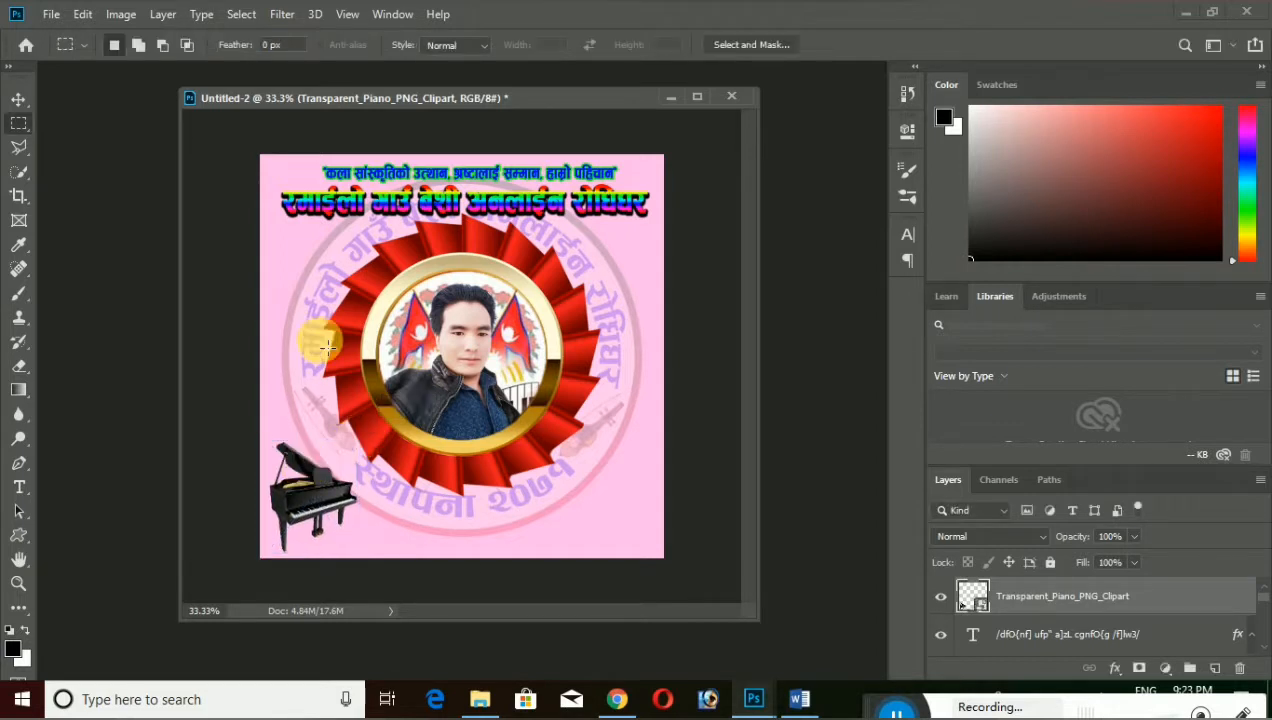
# Place musical-harmonium-500x500.png from the PNG Picture folder into the Photoshop card
pyautogui.click(1182, 14)
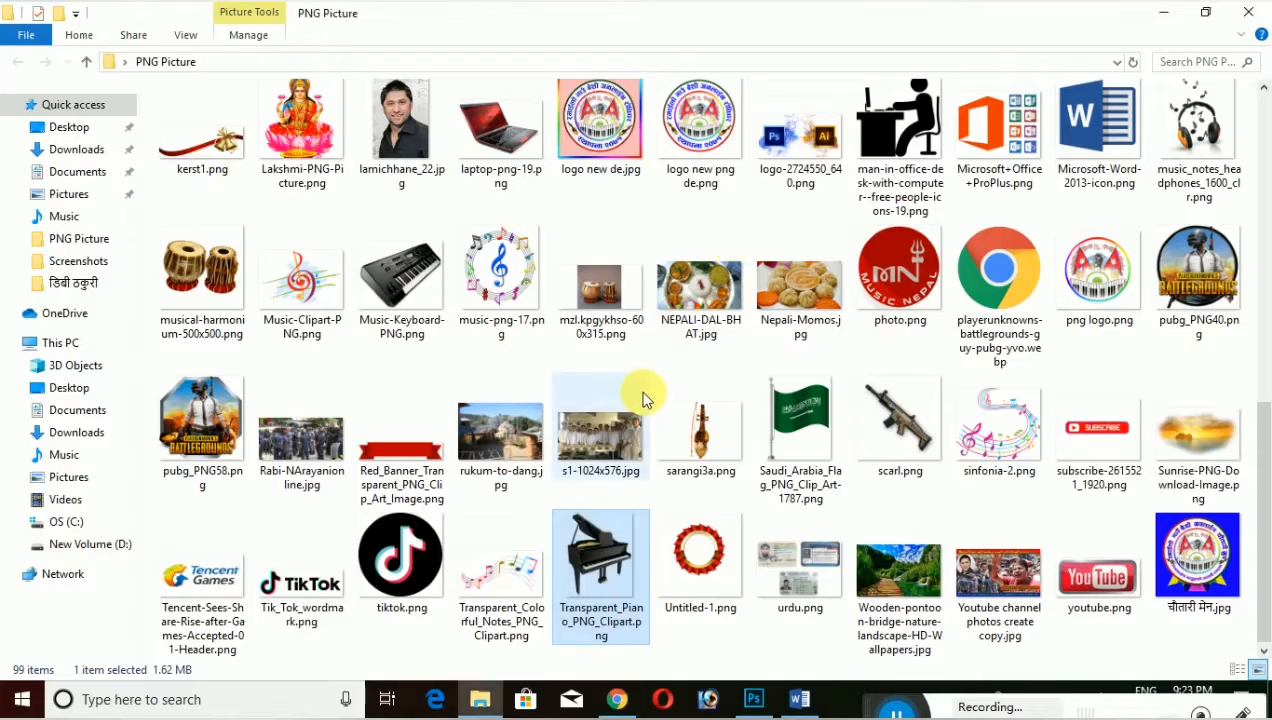
pyautogui.moveTo(200, 275); pyautogui.dragTo(867, 478)
pyautogui.moveTo(612, 451); pyautogui.dragTo(596, 452)
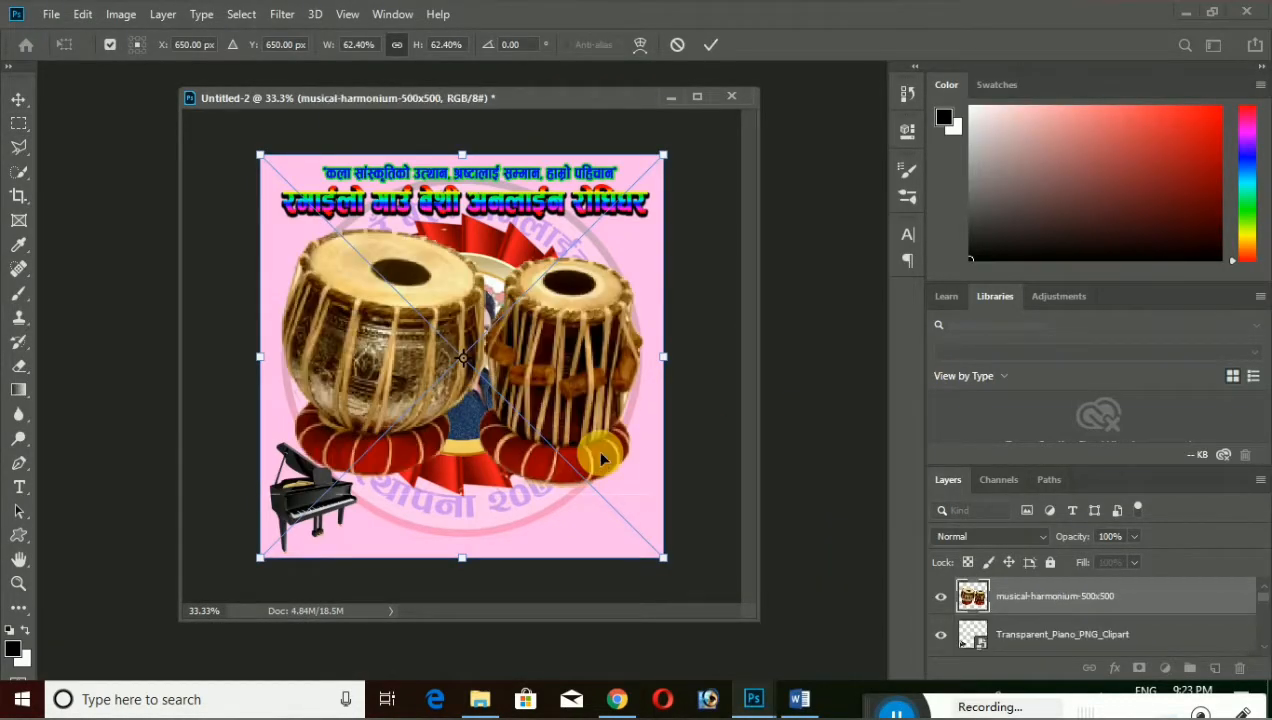
# Scale the tabla image down to about 16% and position it in the card's lower-right corner
pyautogui.moveTo(667, 155); pyautogui.dragTo(422, 397)
pyautogui.moveTo(368, 480); pyautogui.dragTo(626, 500)
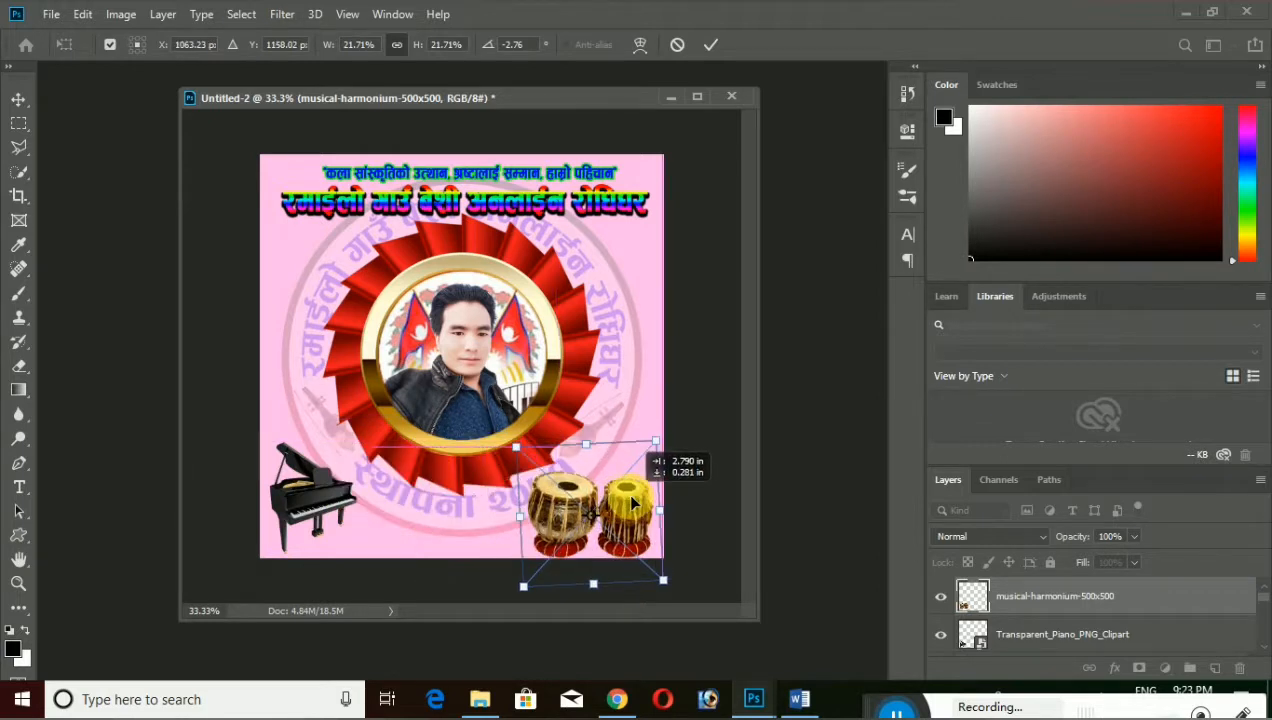
pyautogui.moveTo(517, 441); pyautogui.dragTo(585, 510)
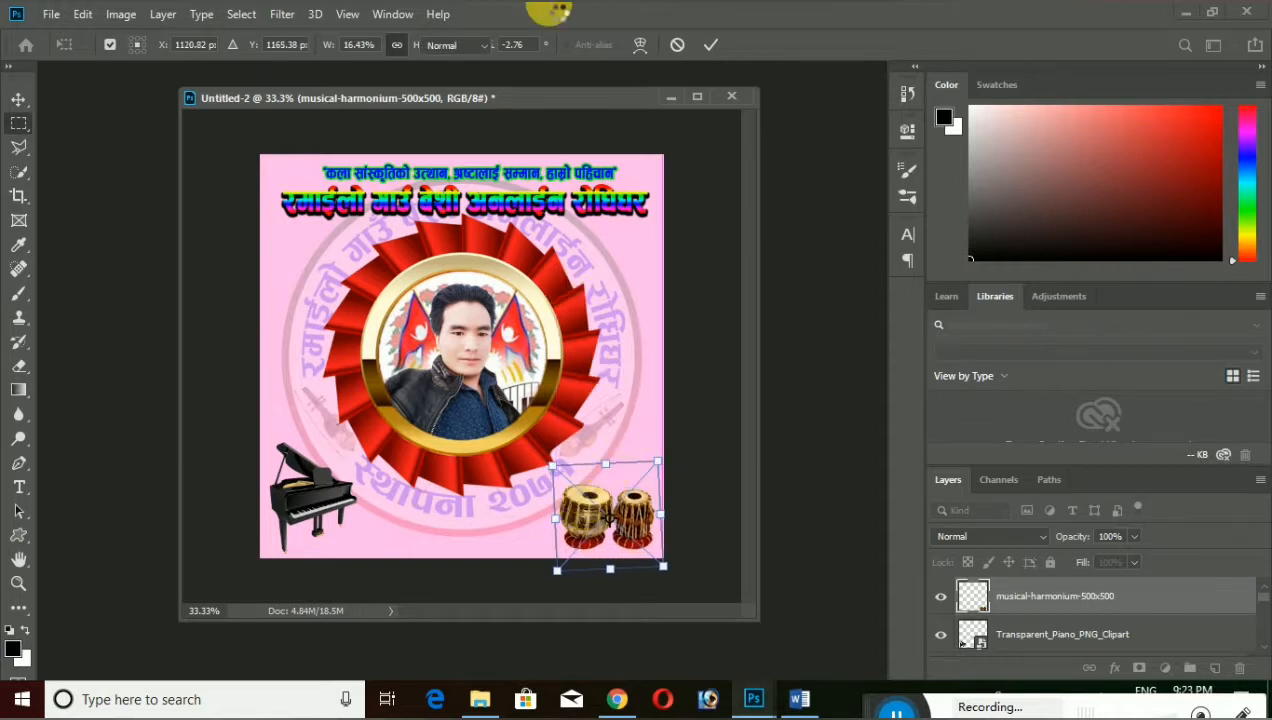
pyautogui.press('m')
# Rasterize the tabla smart object so that it can be edited with the Eraser tool
pyautogui.click(18, 99)
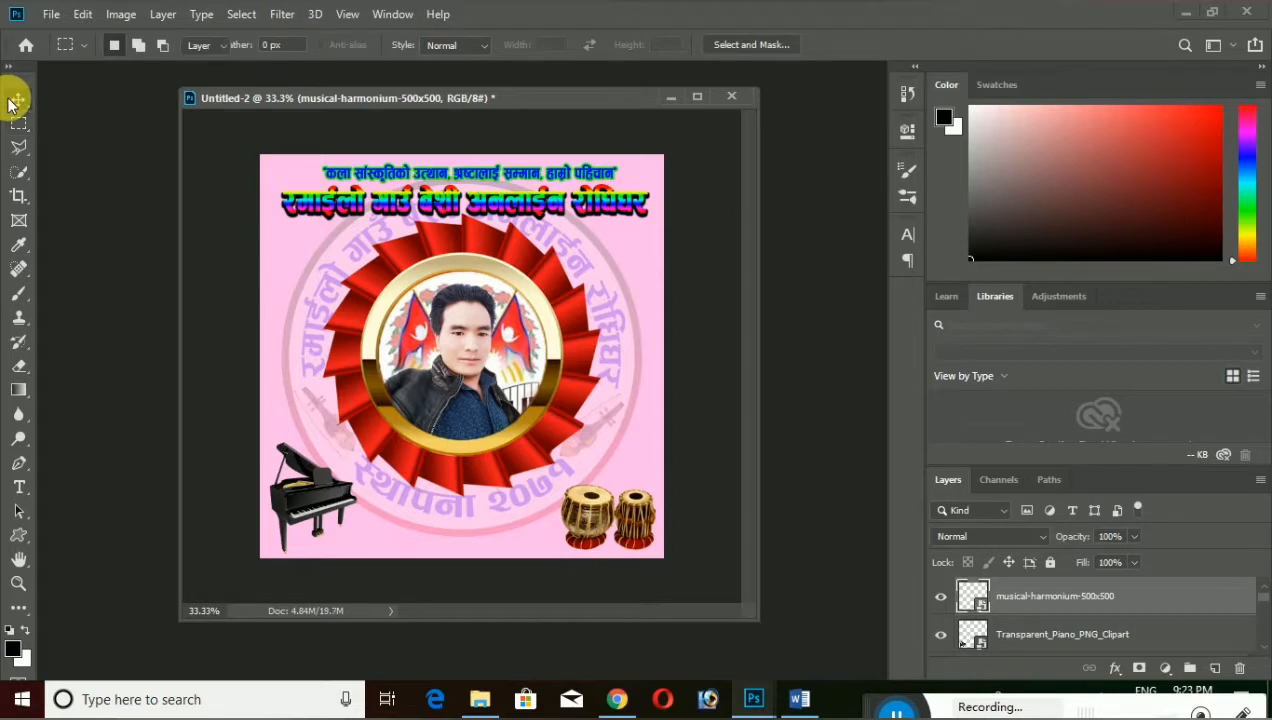
pyautogui.click(19, 366)
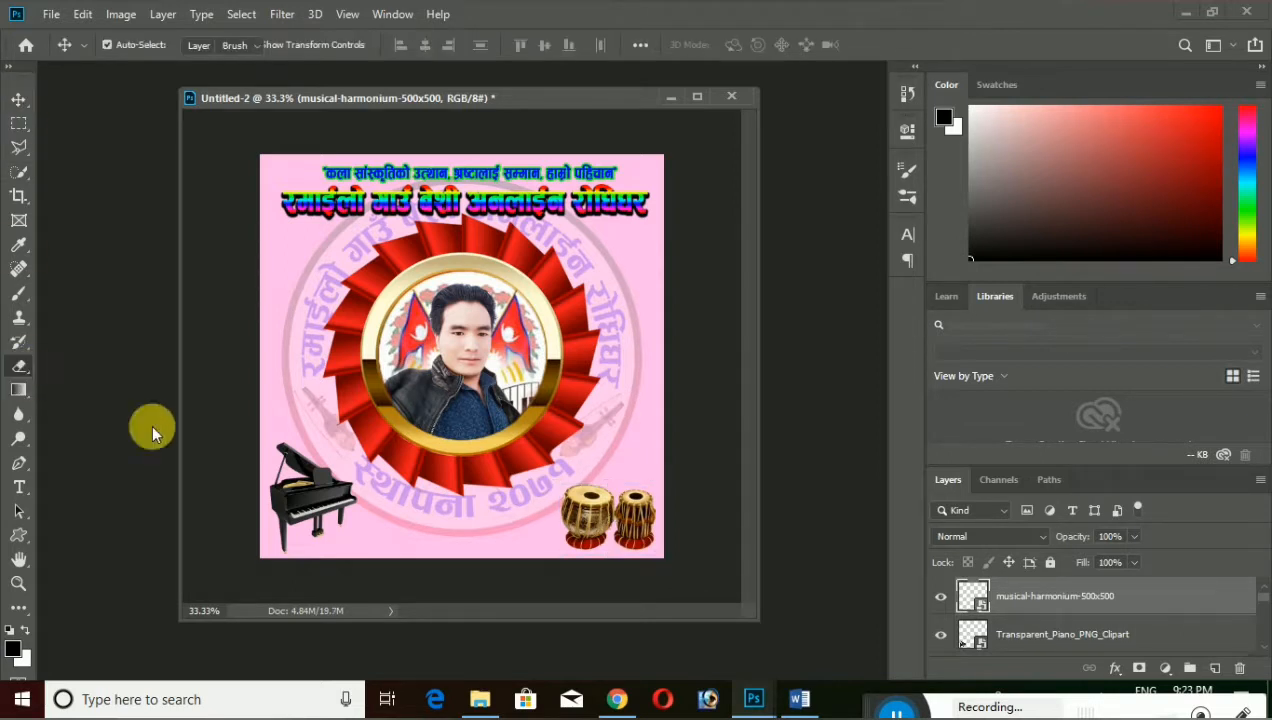
pyautogui.click(586, 555)
pyautogui.click(606, 284)
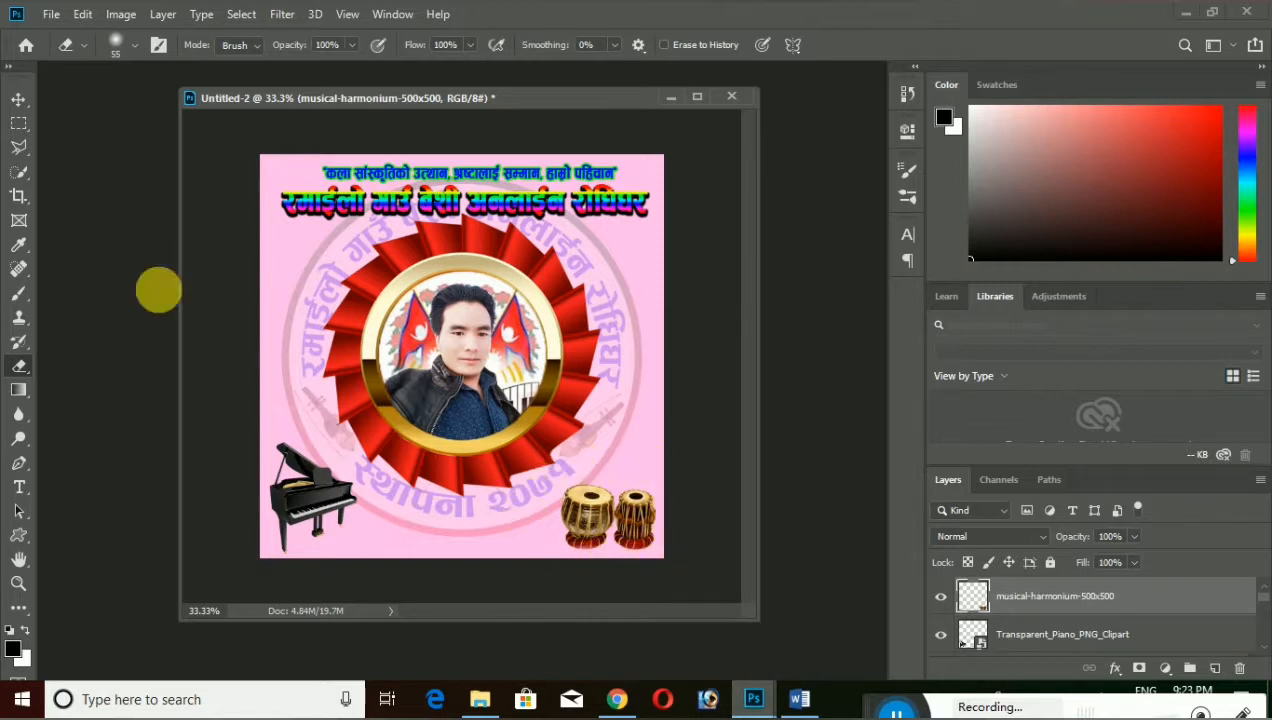
# Add a 5 px outside Stroke in green to the tabla layer and erase the stray outlined marks beneath the drums
pyautogui.click(20, 100)
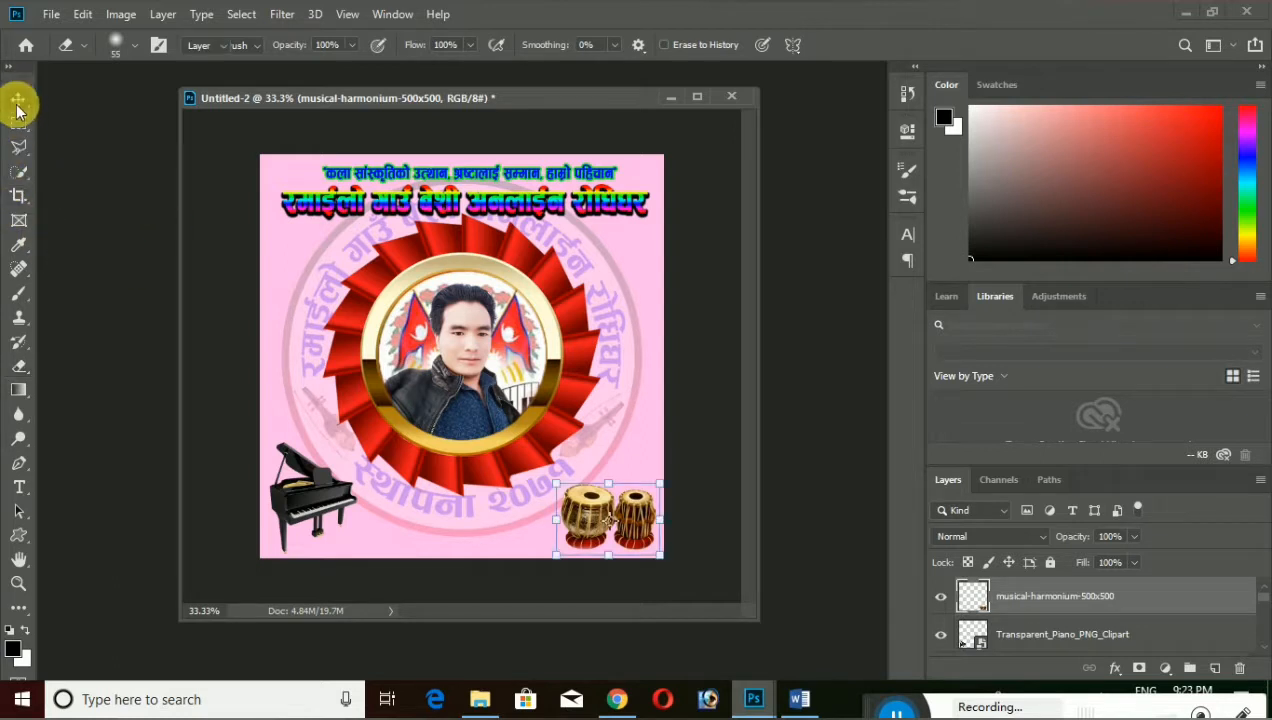
pyautogui.click(163, 14)
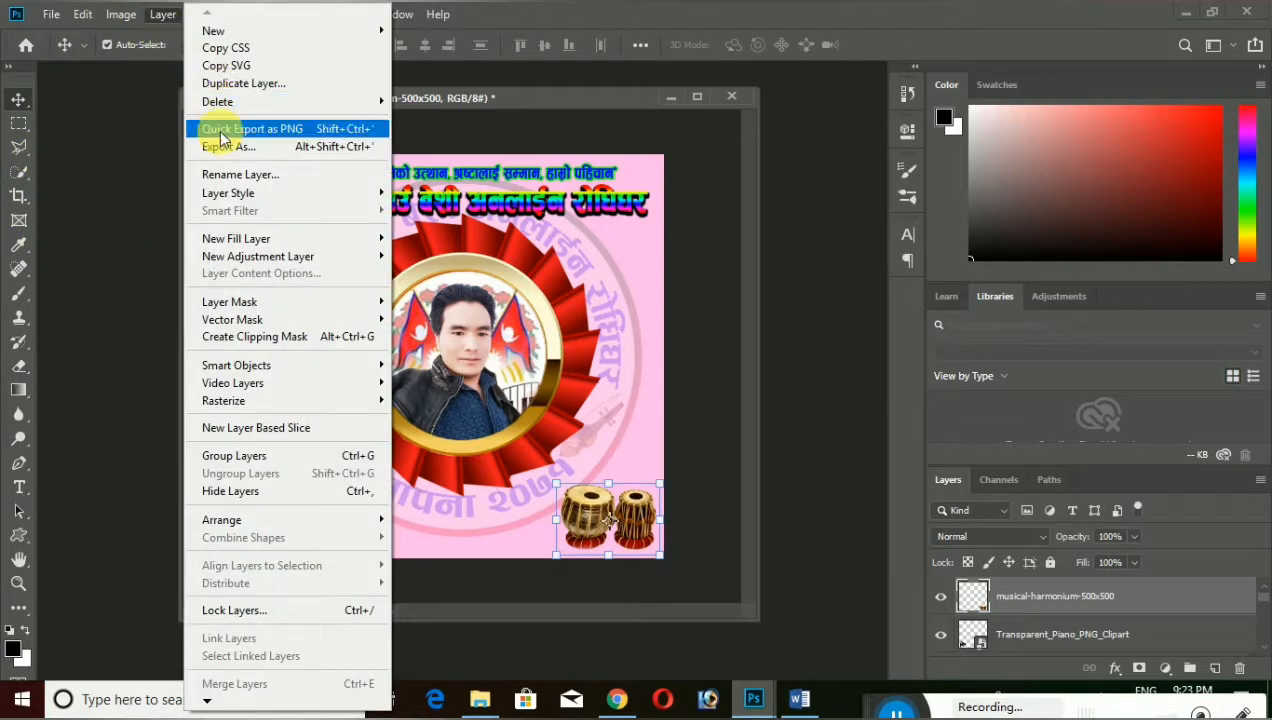
pyautogui.moveTo(240, 194)
pyautogui.click(462, 238)
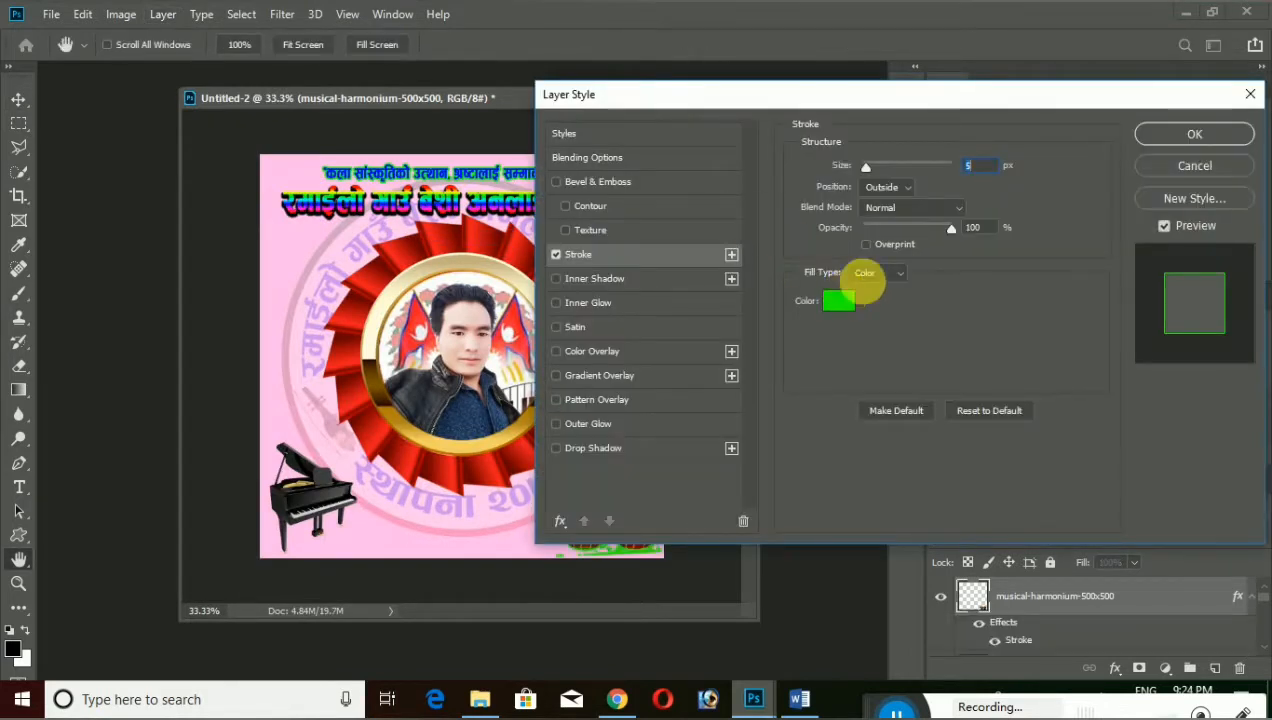
pyautogui.click(1150, 134)
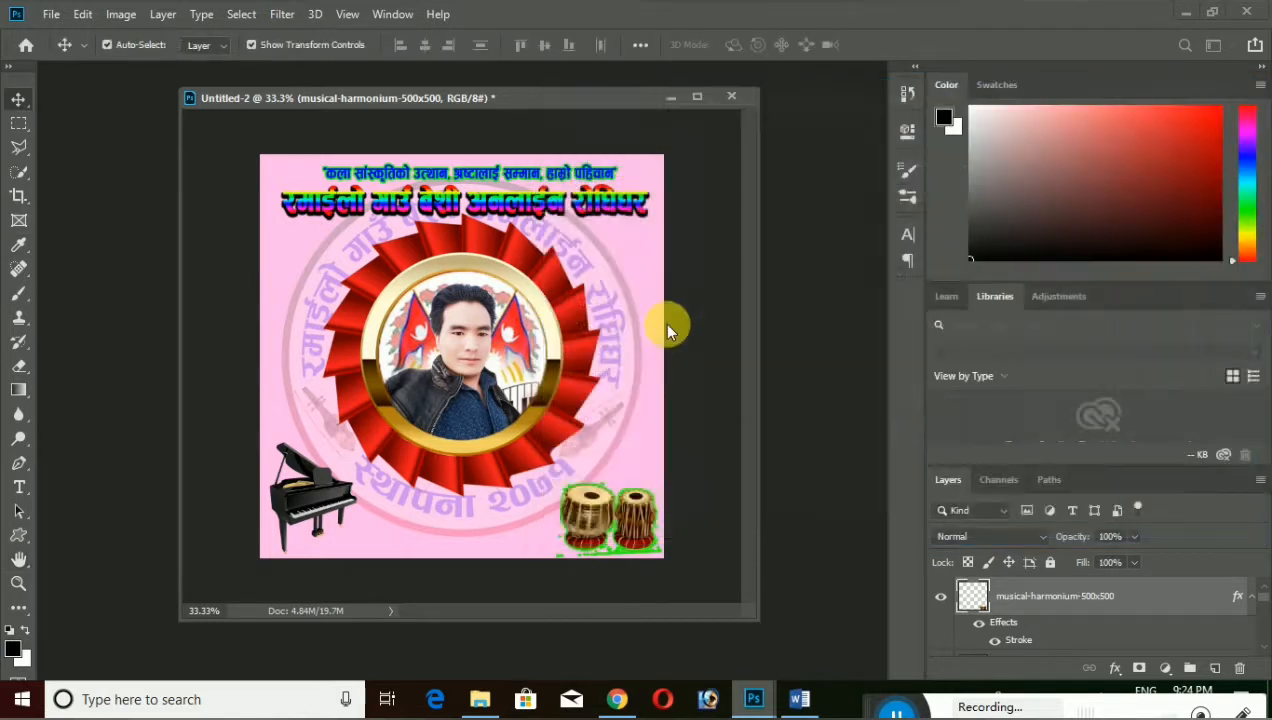
pyautogui.click(19, 366)
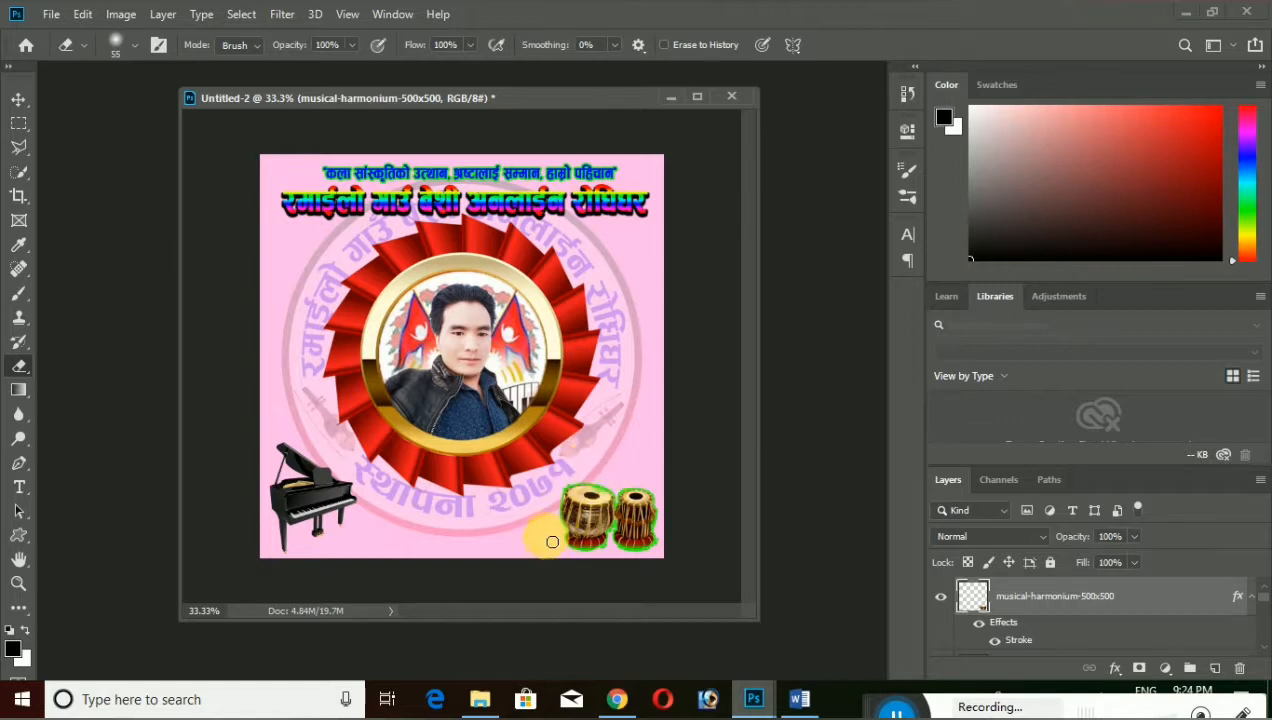
# Add a 5 px outside Stroke in green at 100% opacity to the piano layer
pyautogui.click(18, 99)
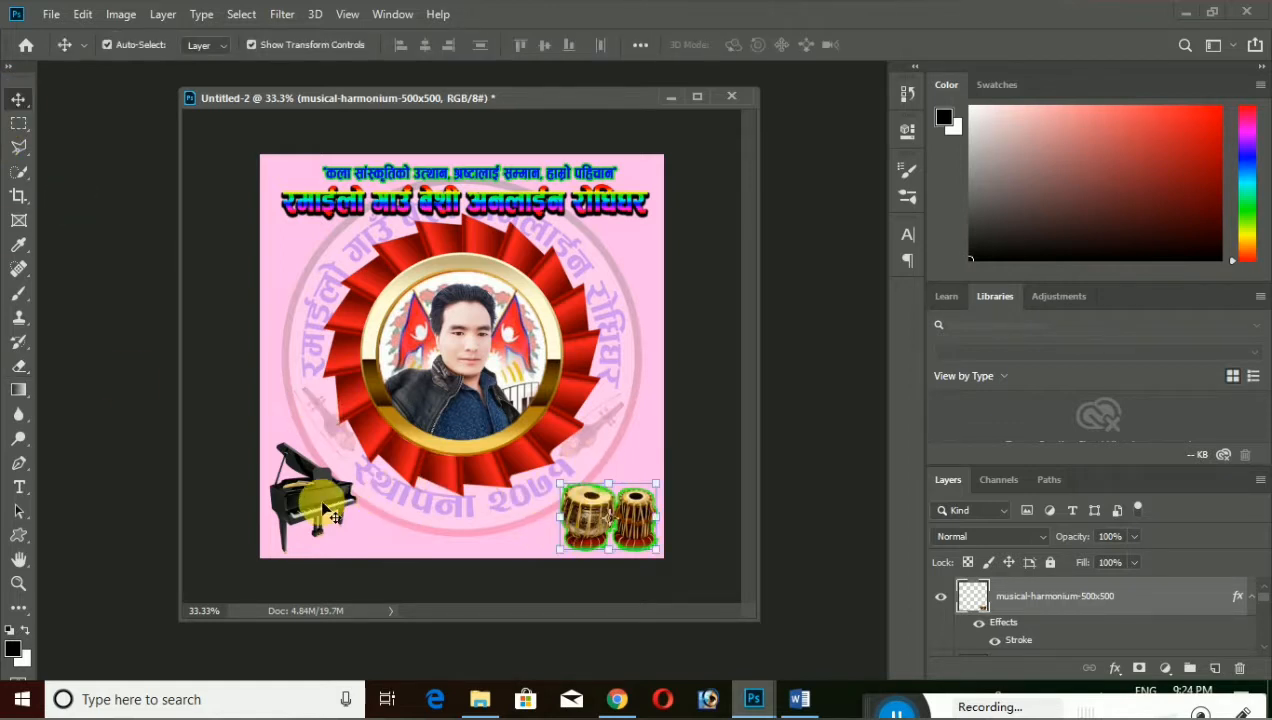
pyautogui.click(330, 513)
pyautogui.click(162, 14)
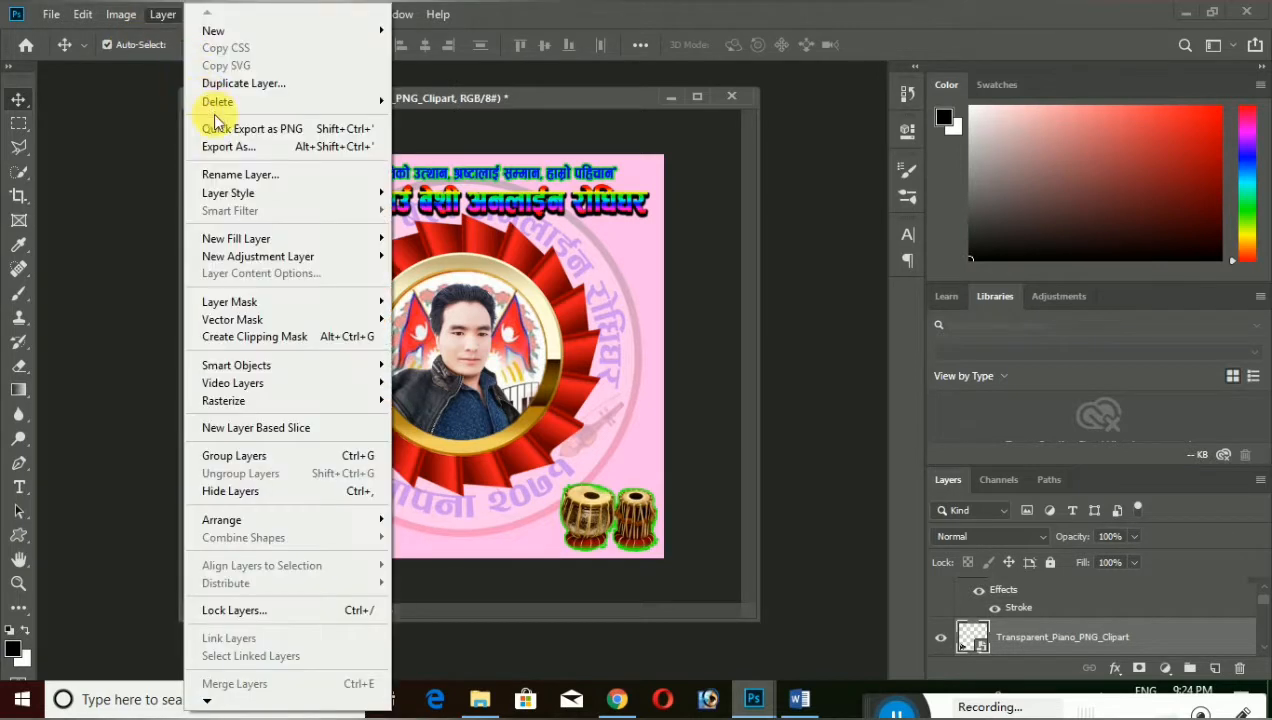
pyautogui.moveTo(228, 192)
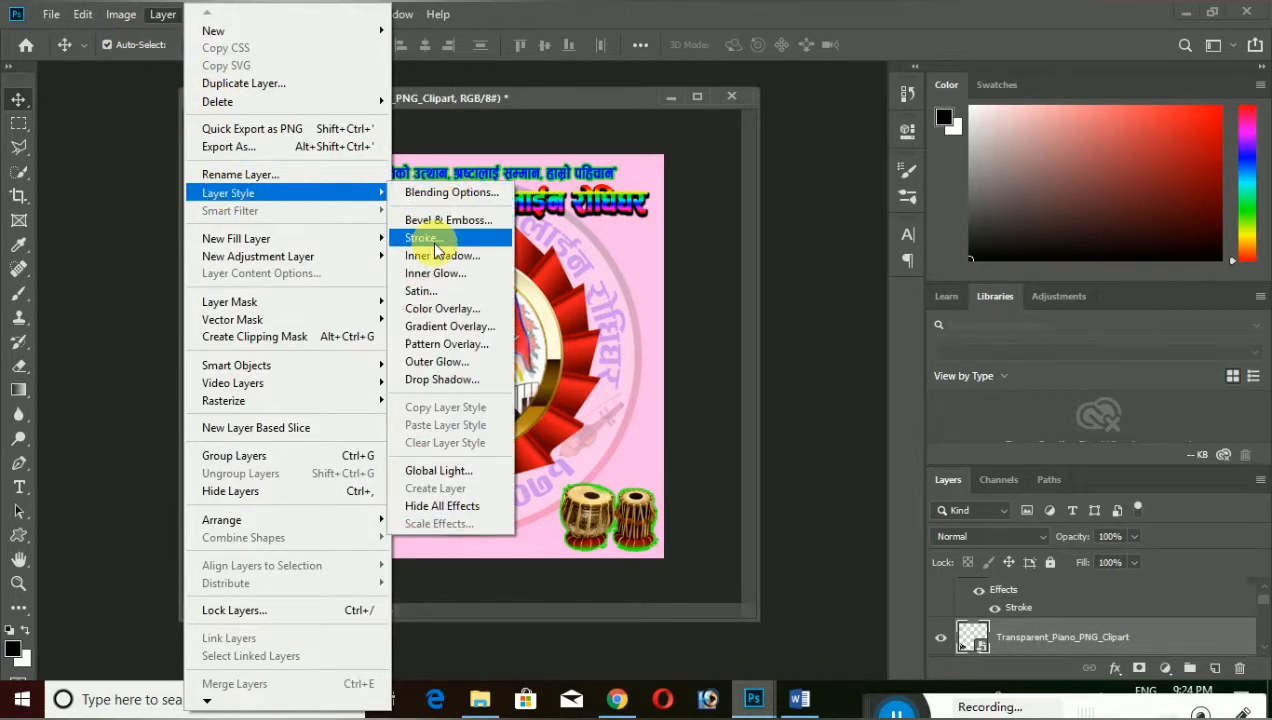
pyautogui.click(435, 242)
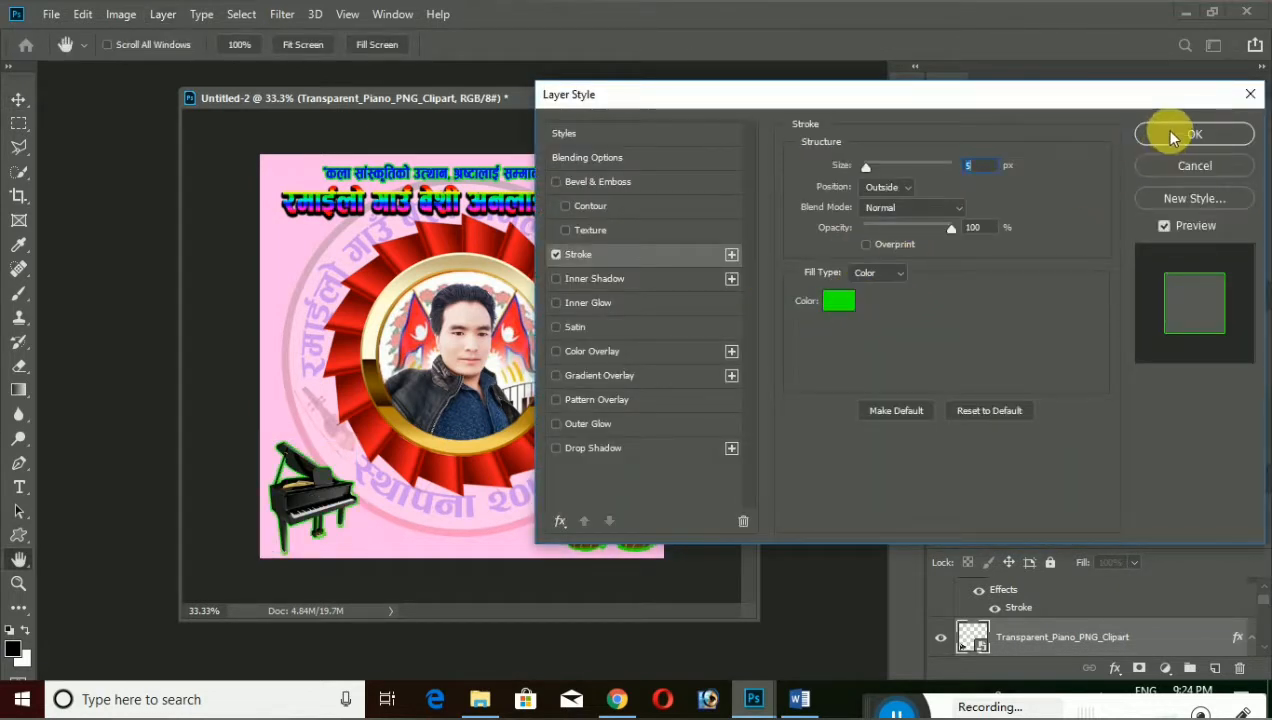
pyautogui.press('Return')
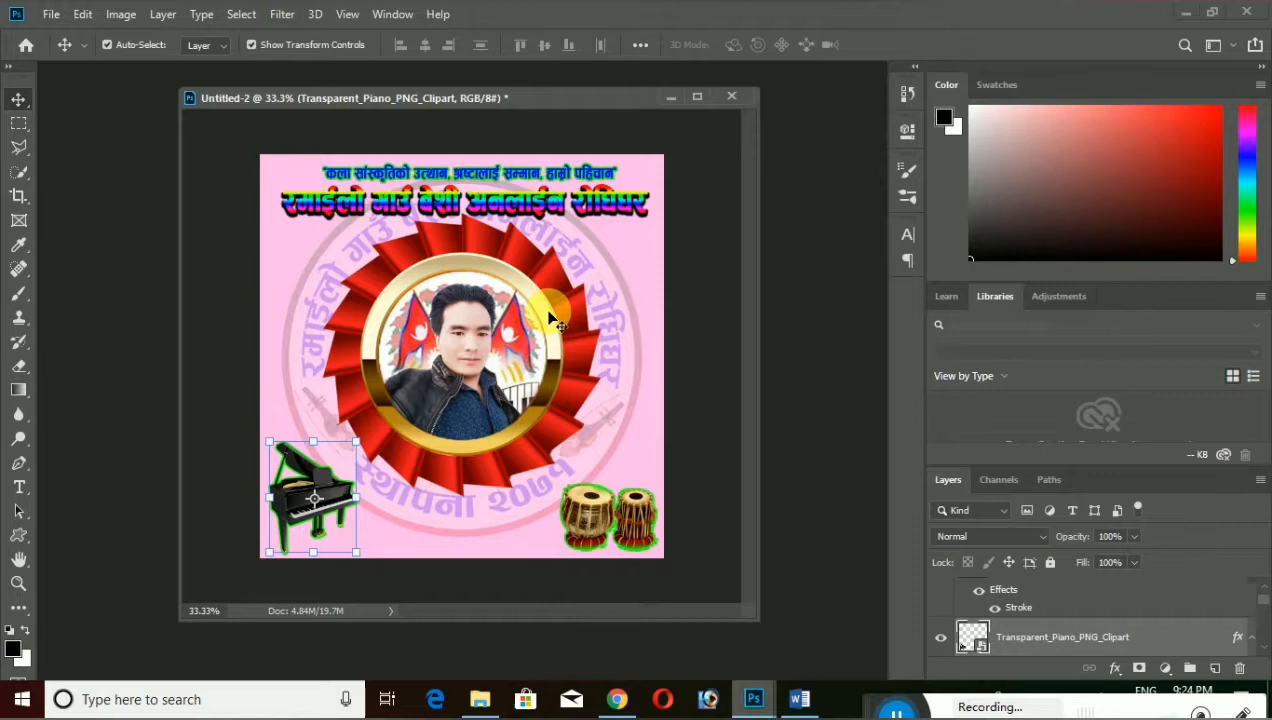
# Add the text "दोहोरी गायक" in the Ganesh font over the lower part of the portrait
pyautogui.click(18, 122)
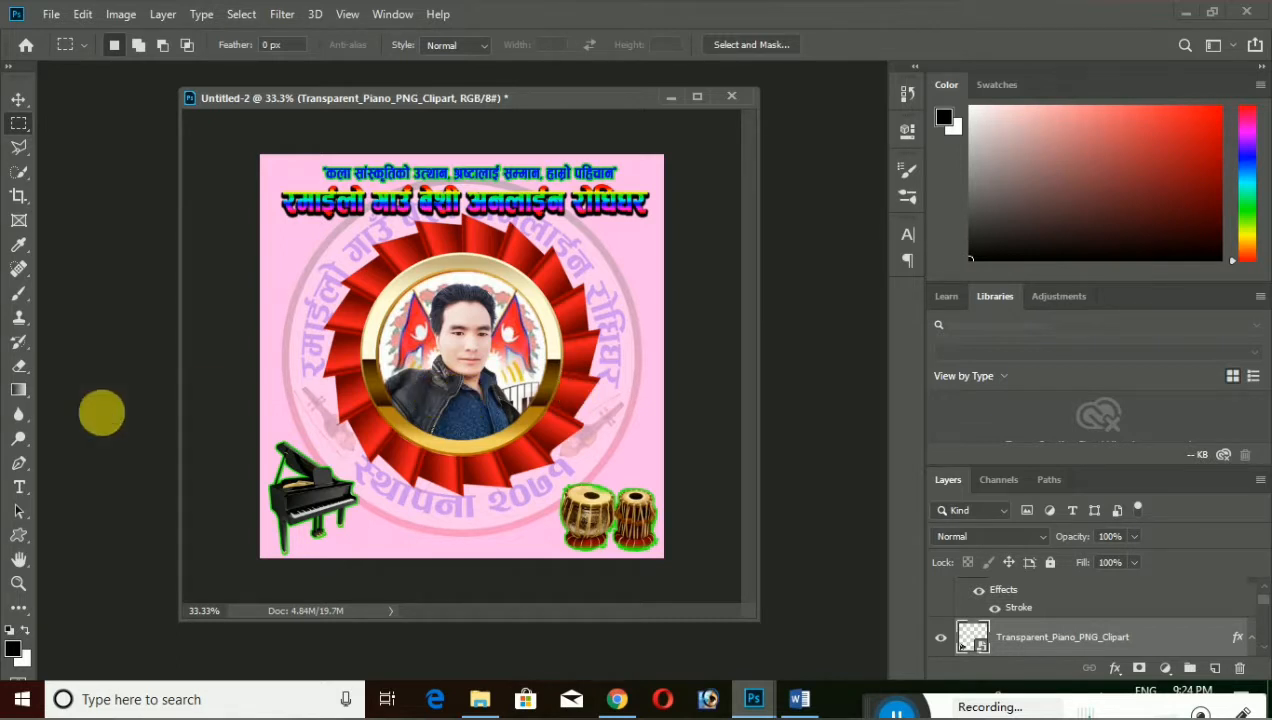
pyautogui.click(19, 487)
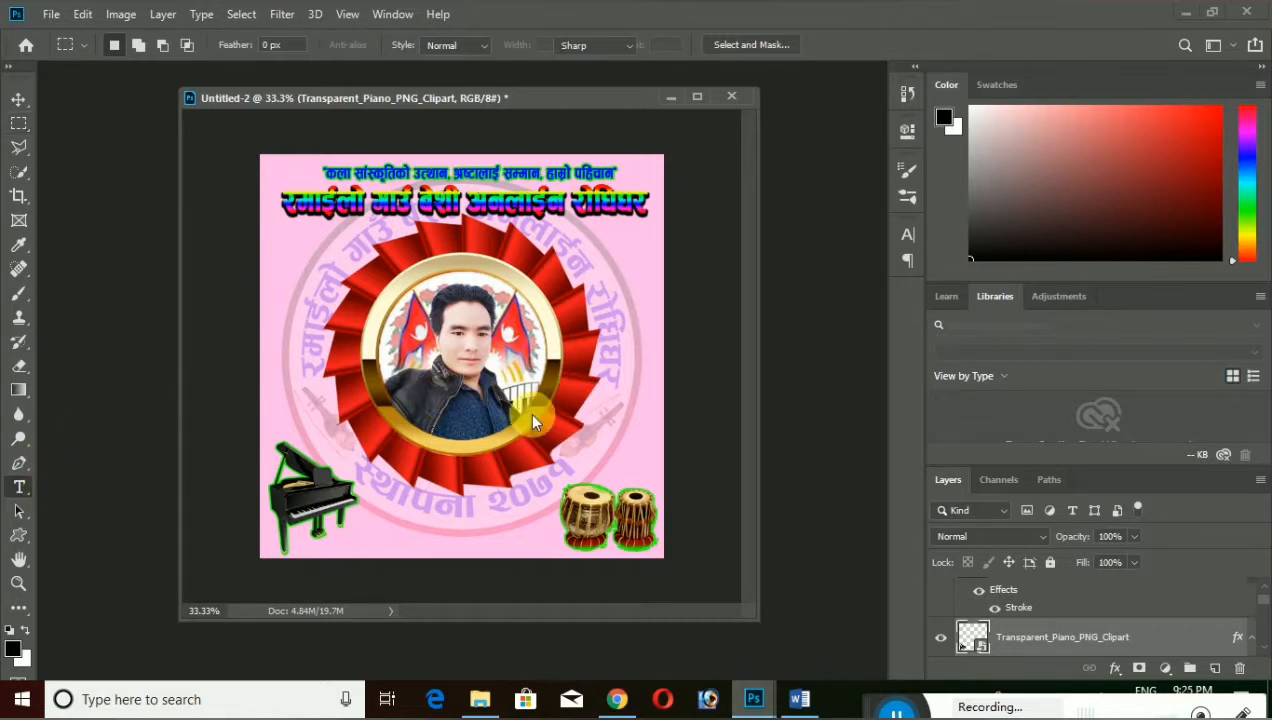
pyautogui.click(441, 410)
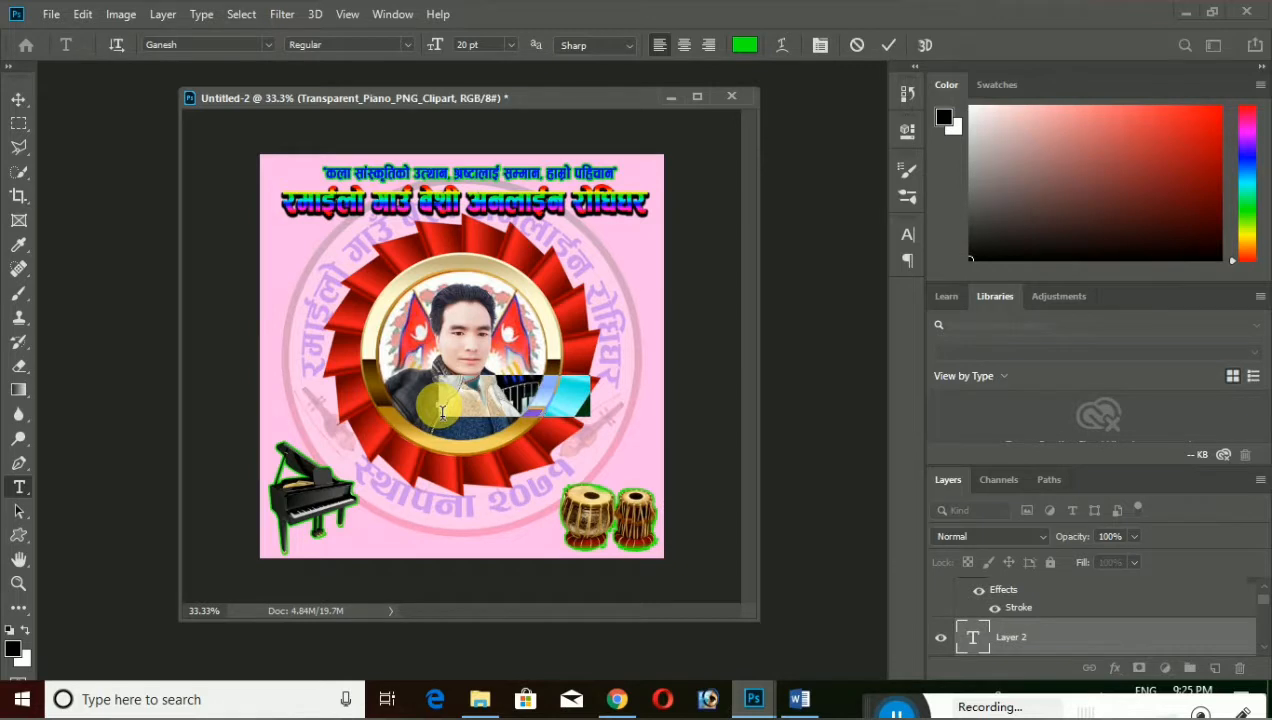
pyautogui.press('BackSpace')
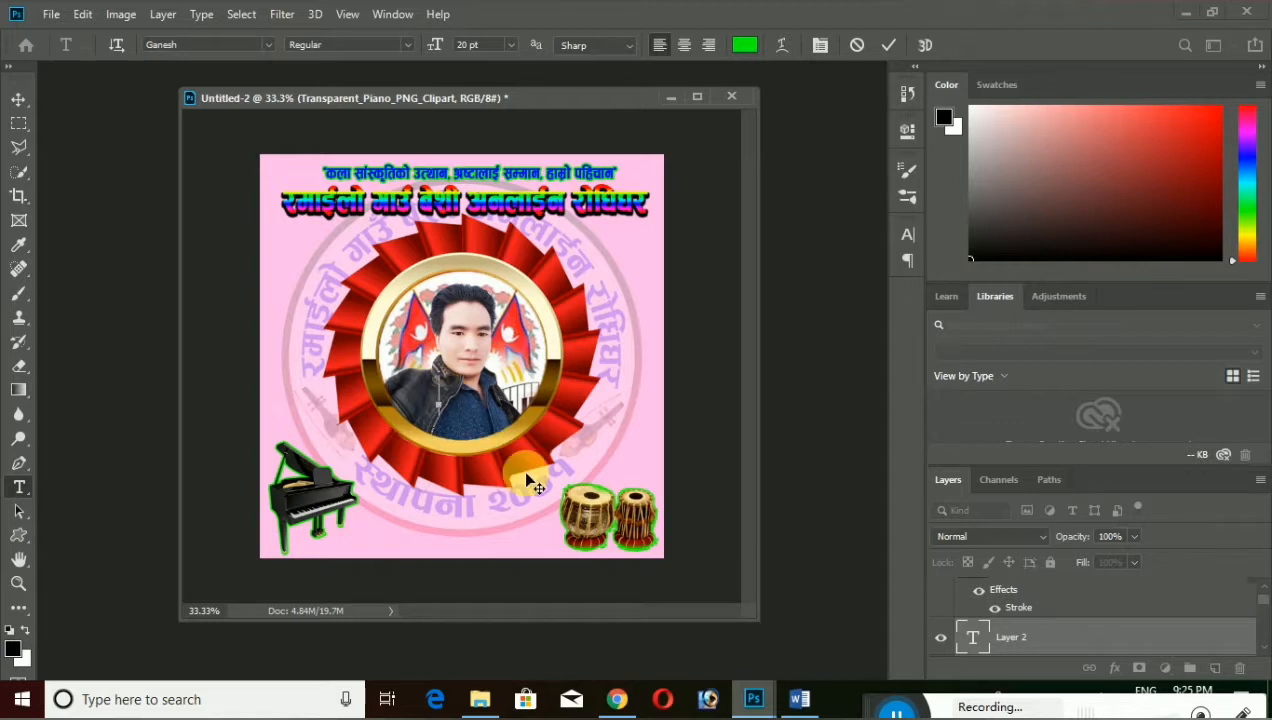
pyautogui.write('ख')
pyautogui.press('BackSpace')
pyautogui.write('दोह')
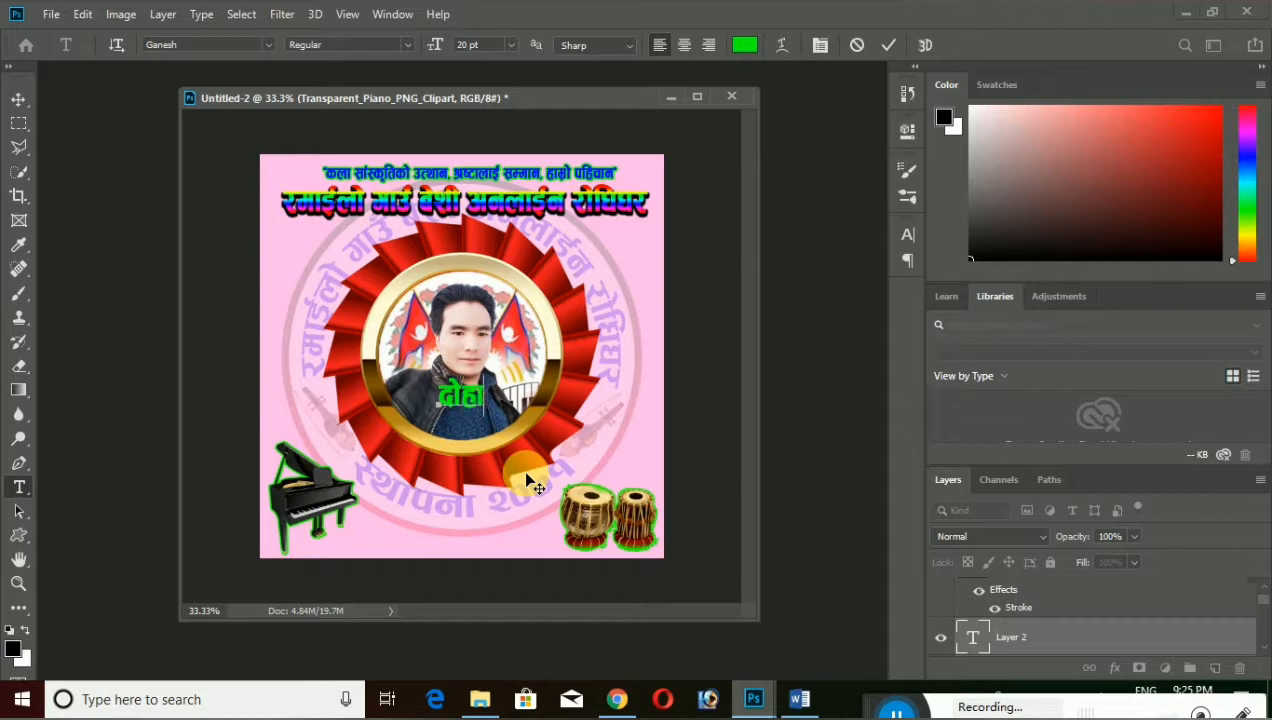
pyautogui.write('ोरी माय')
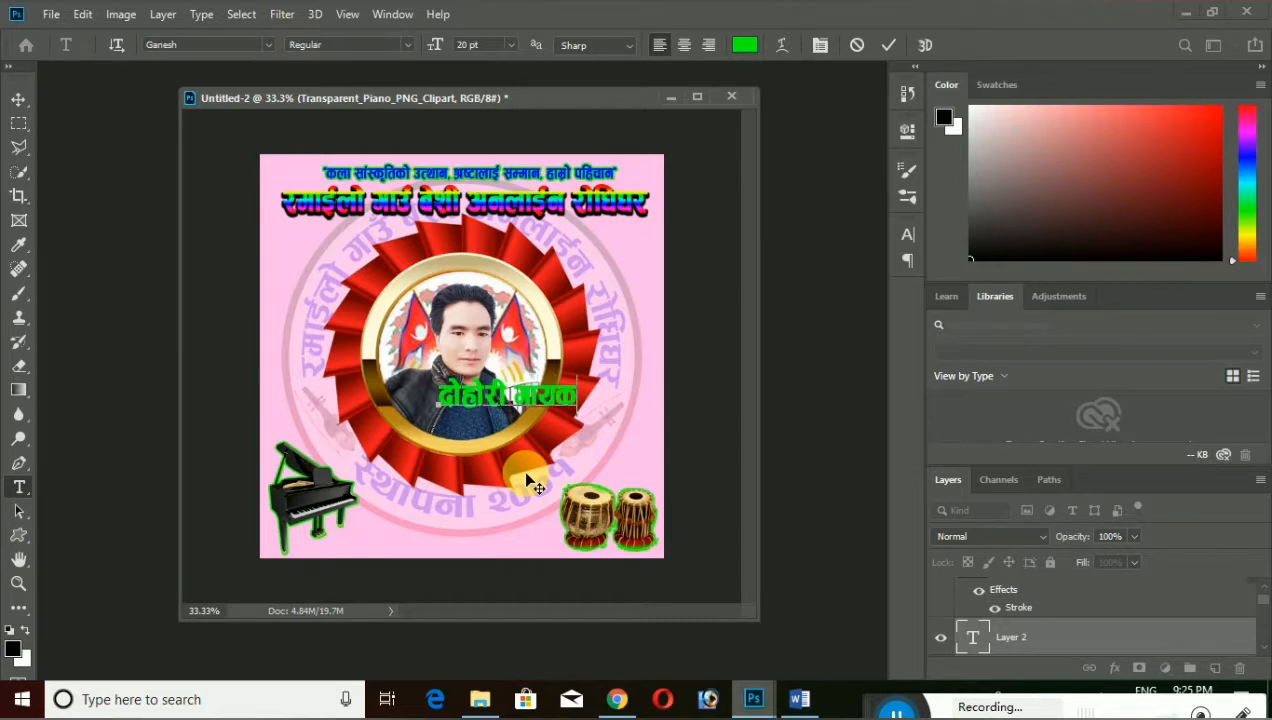
pyautogui.write('क')
# Set the "दोहोरी गायक" text to 16 pt and centre it on the lower part of the portrait
pyautogui.moveTo(441, 459); pyautogui.dragTo(430, 465)
pyautogui.moveTo(388, 407); pyautogui.dragTo(556, 410)
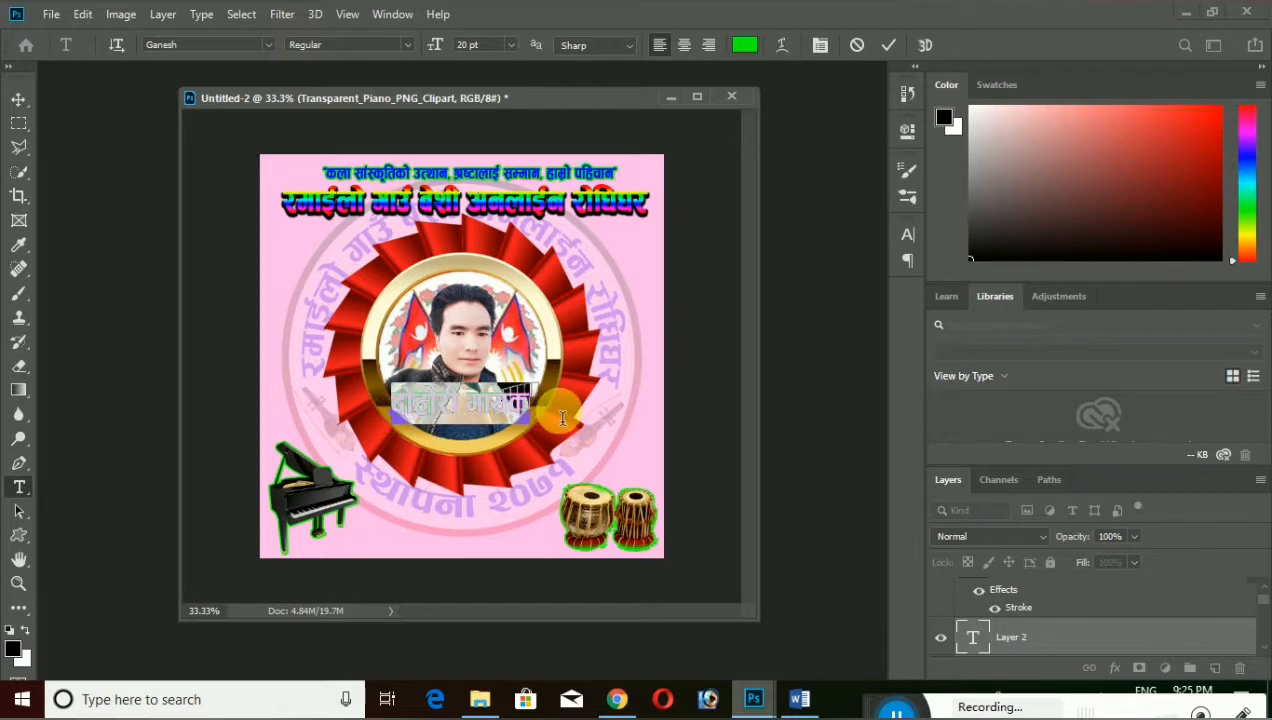
pyautogui.click(509, 45)
pyautogui.click(491, 184)
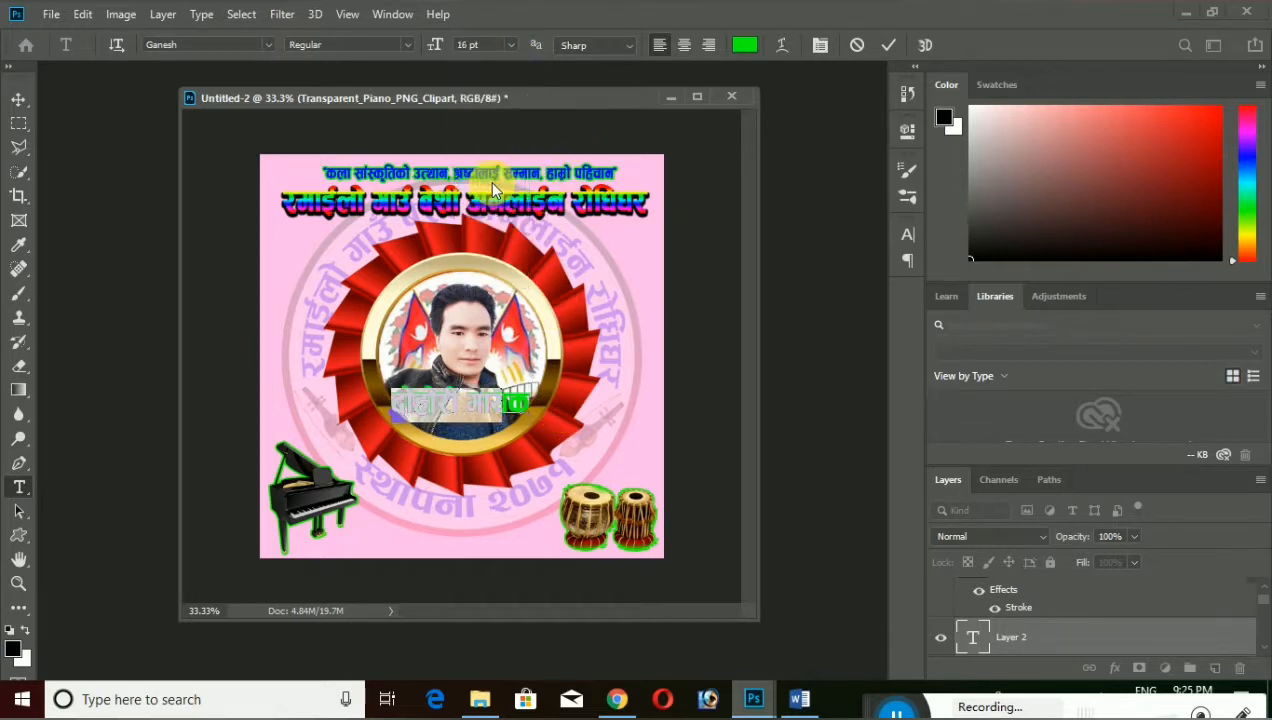
pyautogui.moveTo(484, 448)
pyautogui.mouseDown()
pyautogui.moveTo(516, 446)
pyautogui.moveTo(505, 457)
pyautogui.mouseUp()
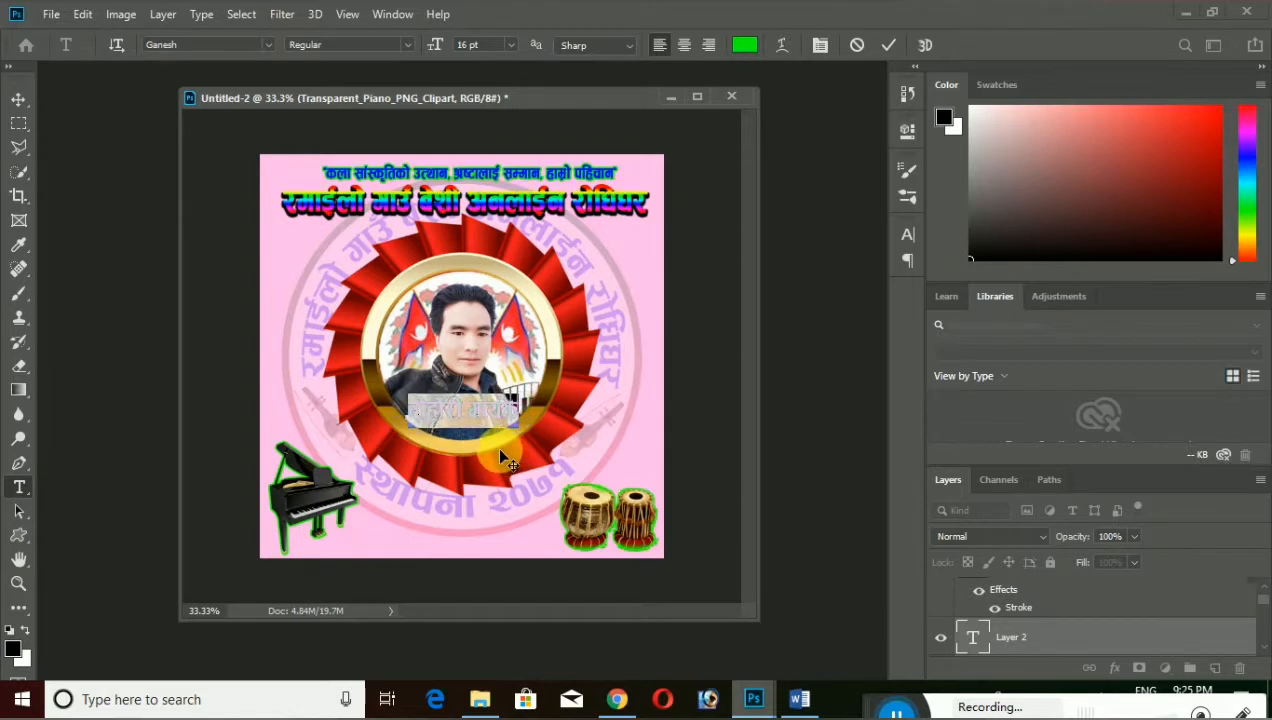
# Underline the "दोहोरी गायक" text and set its colour to bright yellow (#fffc00)
pyautogui.click(820, 45)
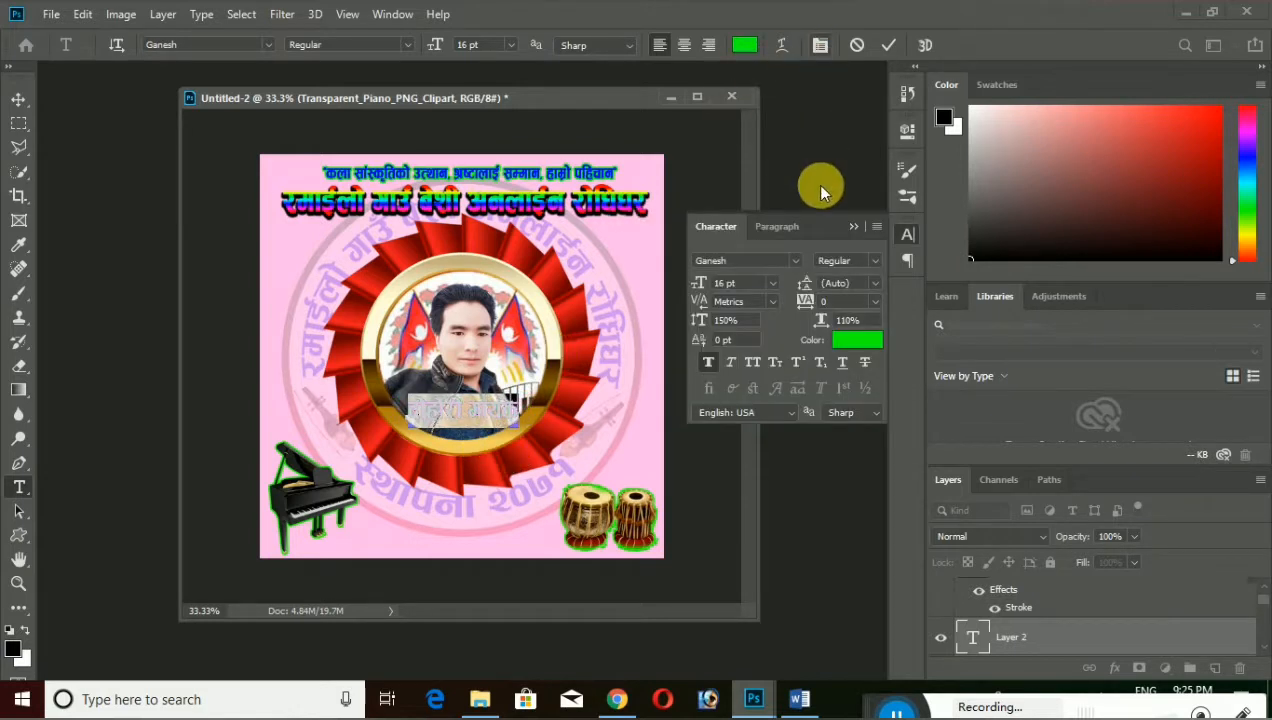
pyautogui.click(842, 365)
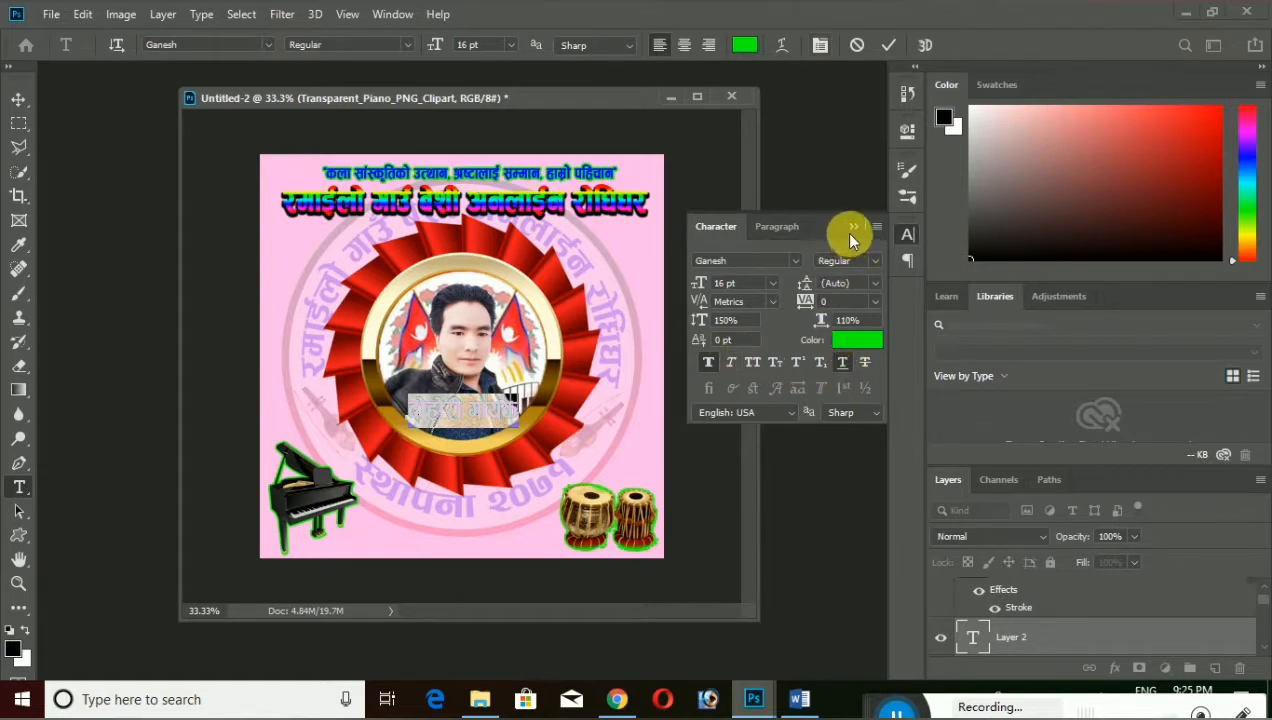
pyautogui.click(740, 46)
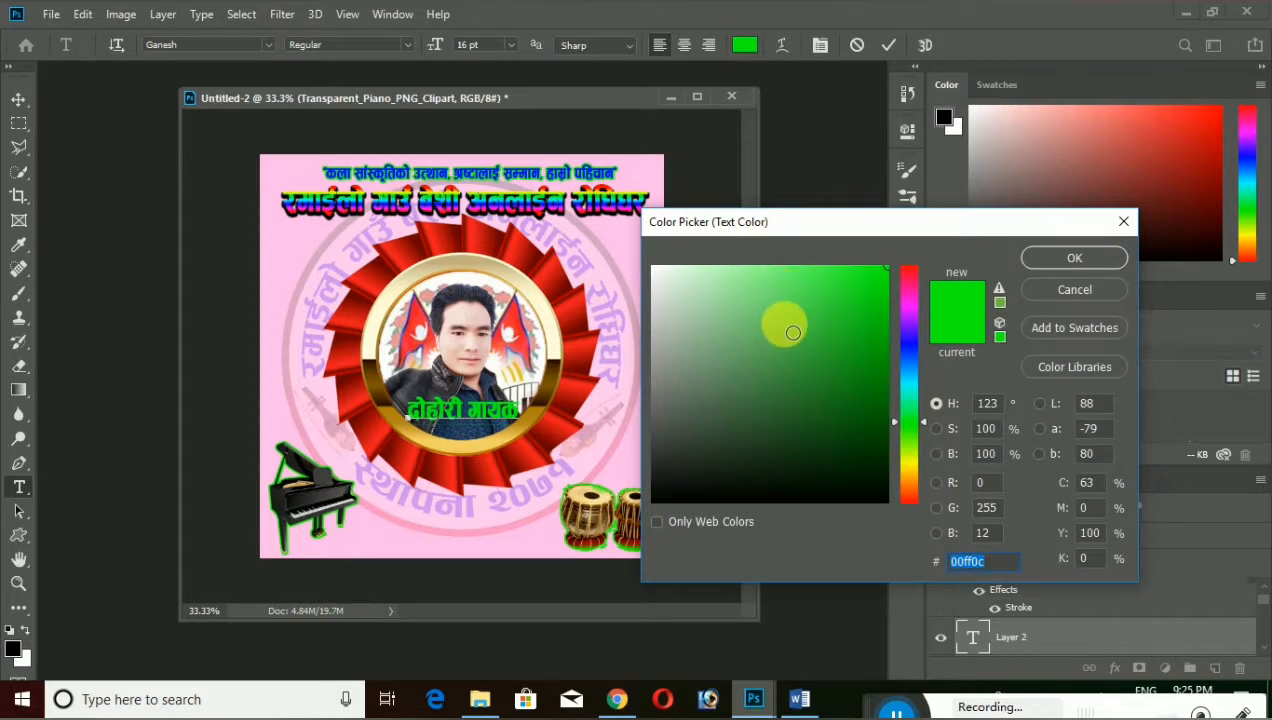
pyautogui.click(909, 464)
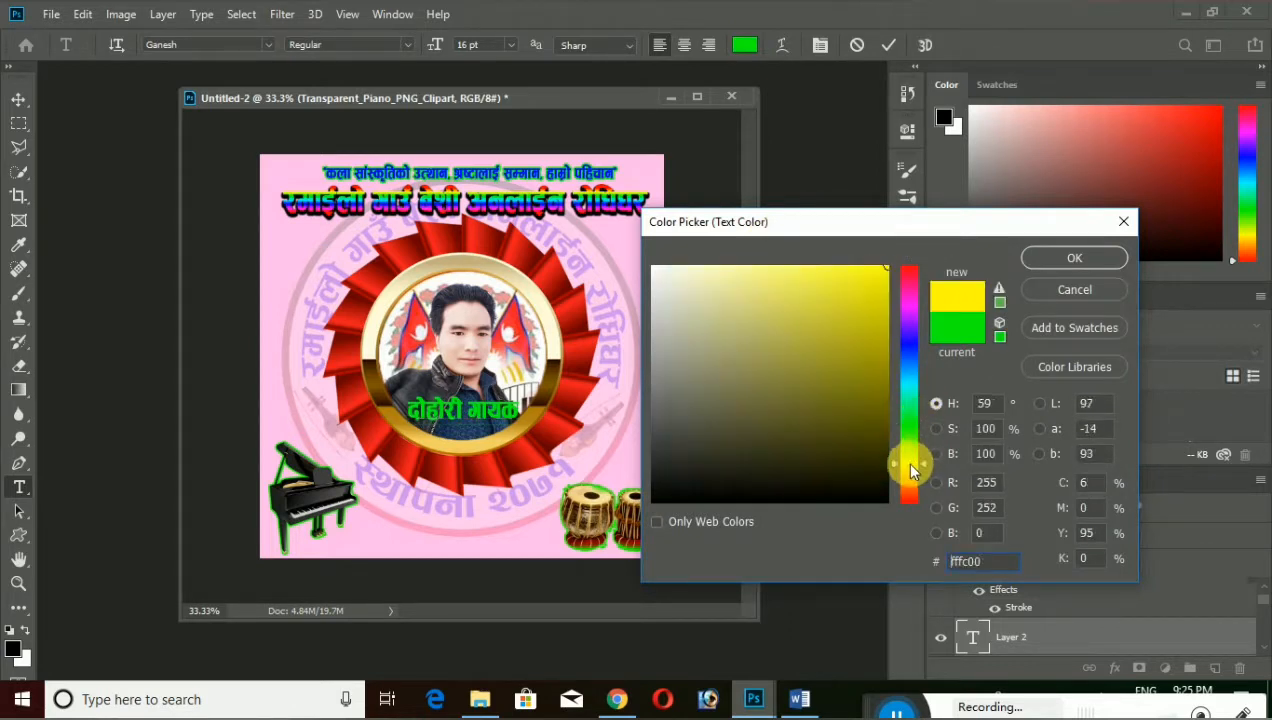
pyautogui.moveTo(806, 371); pyautogui.dragTo(890, 247)
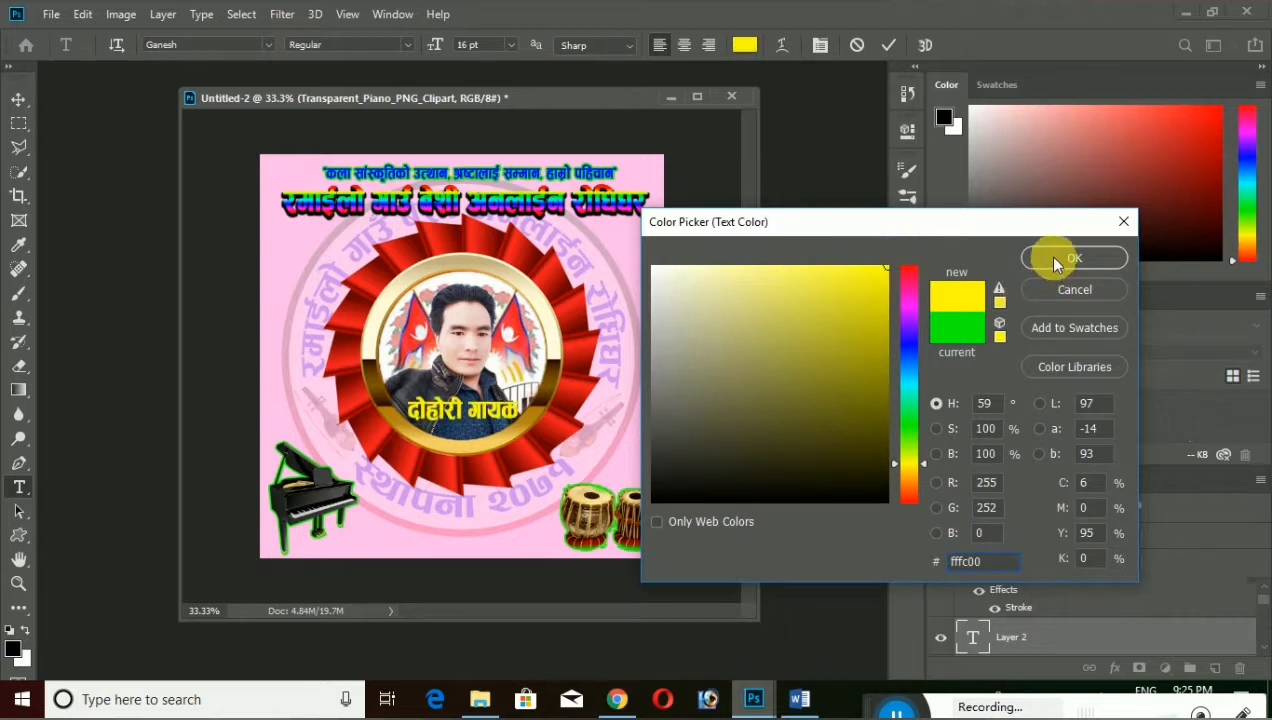
pyautogui.moveTo(767, 334); pyautogui.dragTo(630, 261)
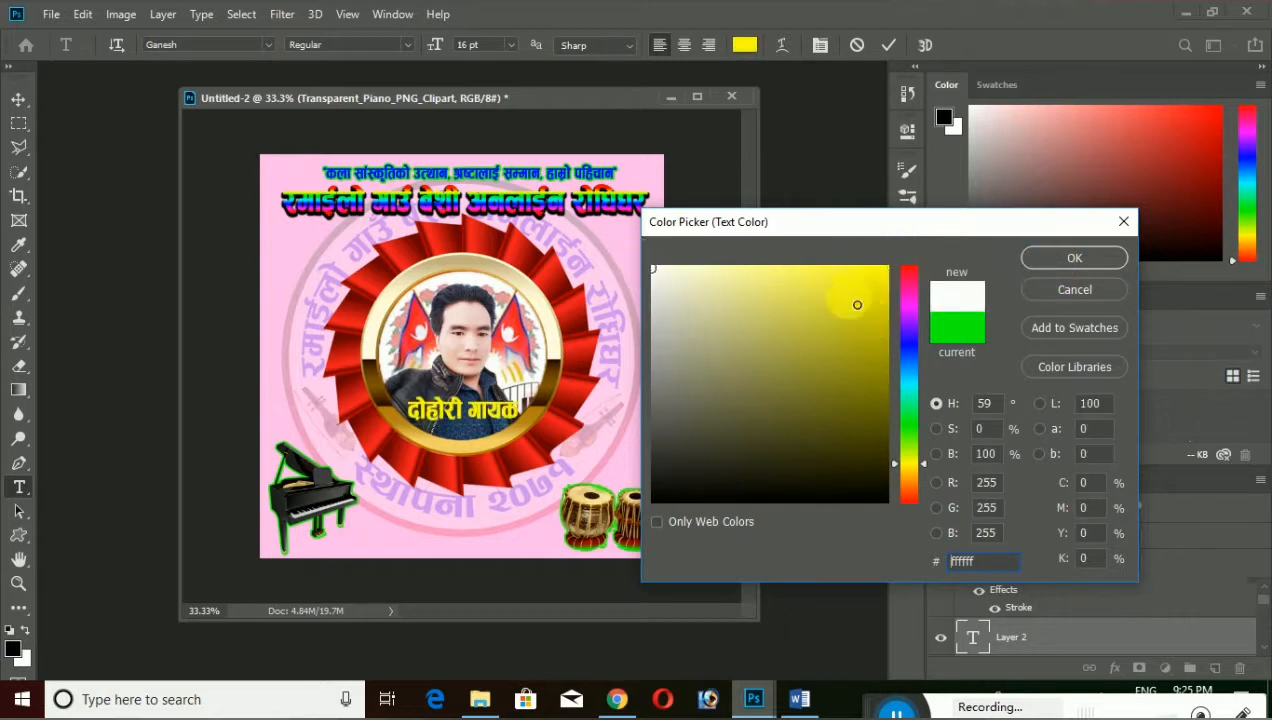
pyautogui.moveTo(857, 305); pyautogui.dragTo(965, 250)
pyautogui.click(1060, 258)
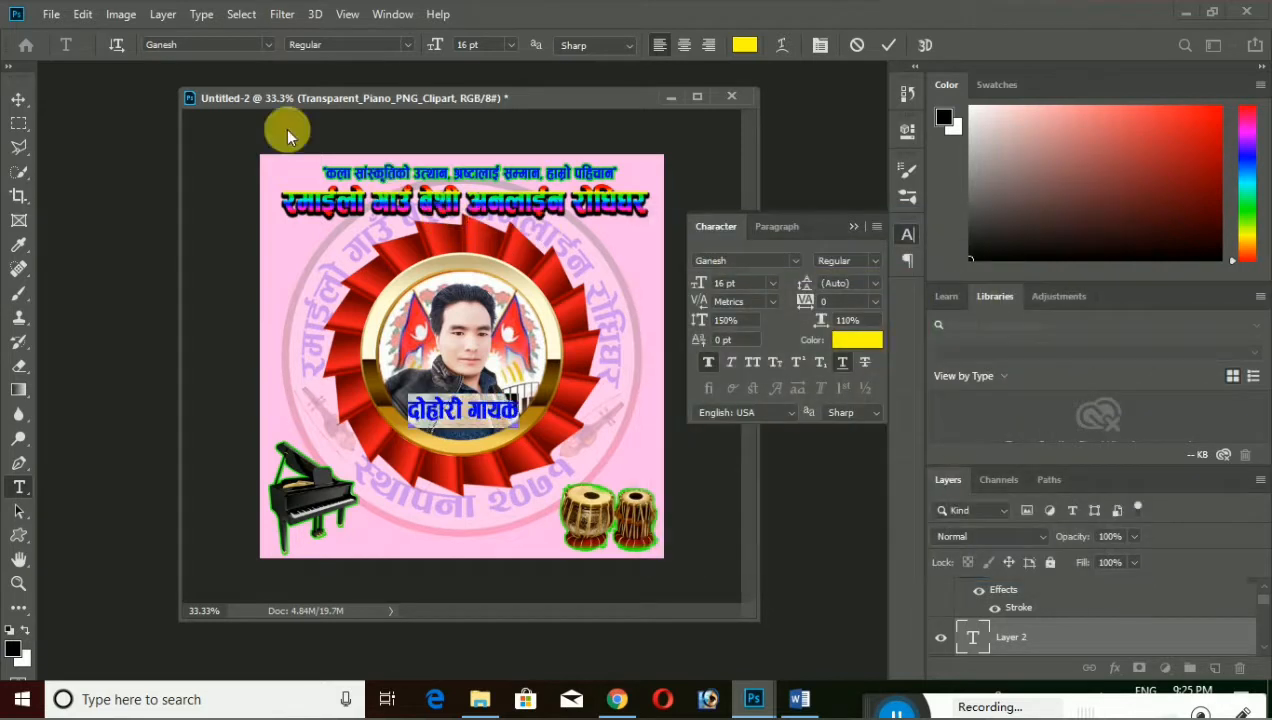
# Add a 5 px outside Stroke in black (#000000) at 100% opacity to the "दोहोरी गायक" text
pyautogui.click(165, 15)
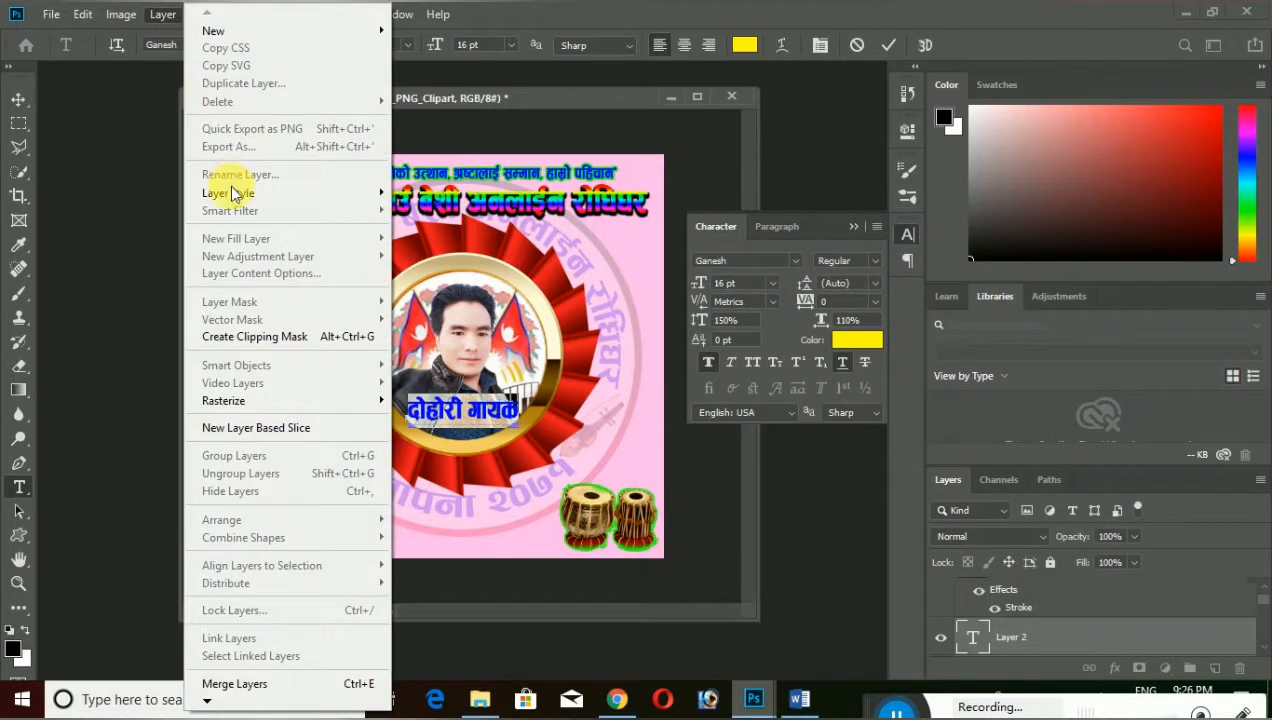
pyautogui.moveTo(358, 195)
pyautogui.click(433, 228)
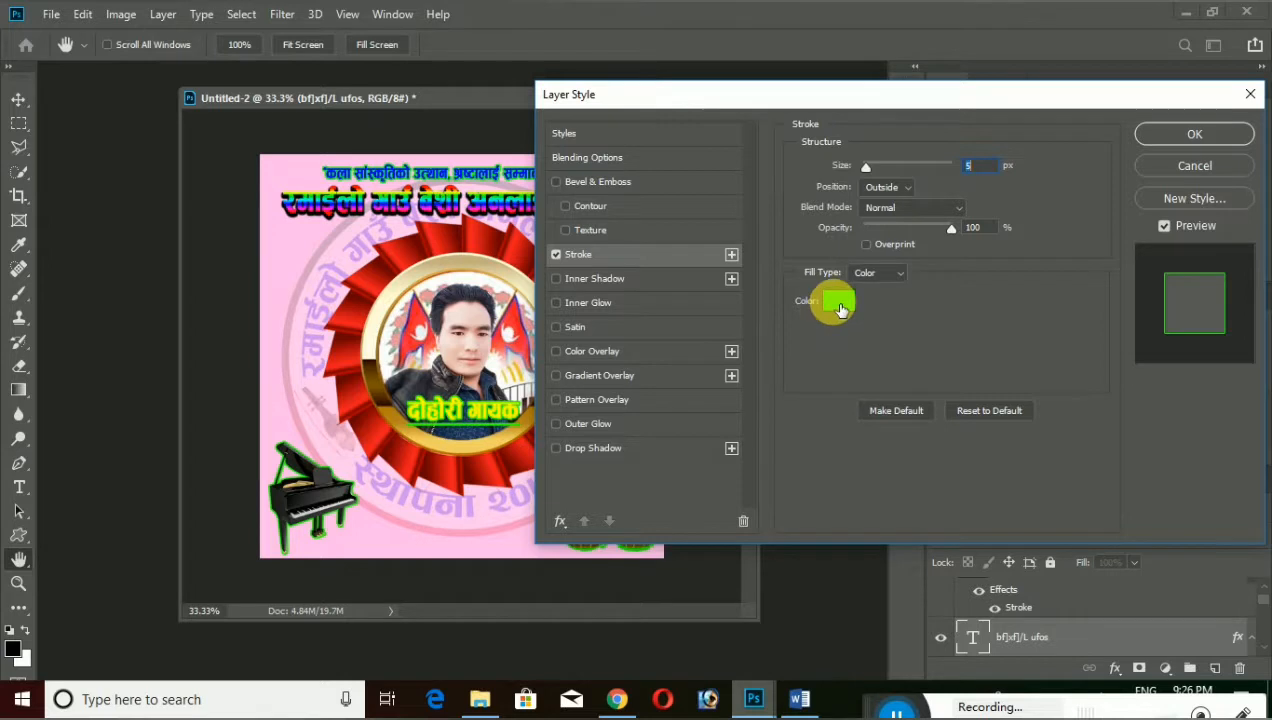
pyautogui.click(838, 302)
pyautogui.moveTo(826, 348); pyautogui.dragTo(588, 545)
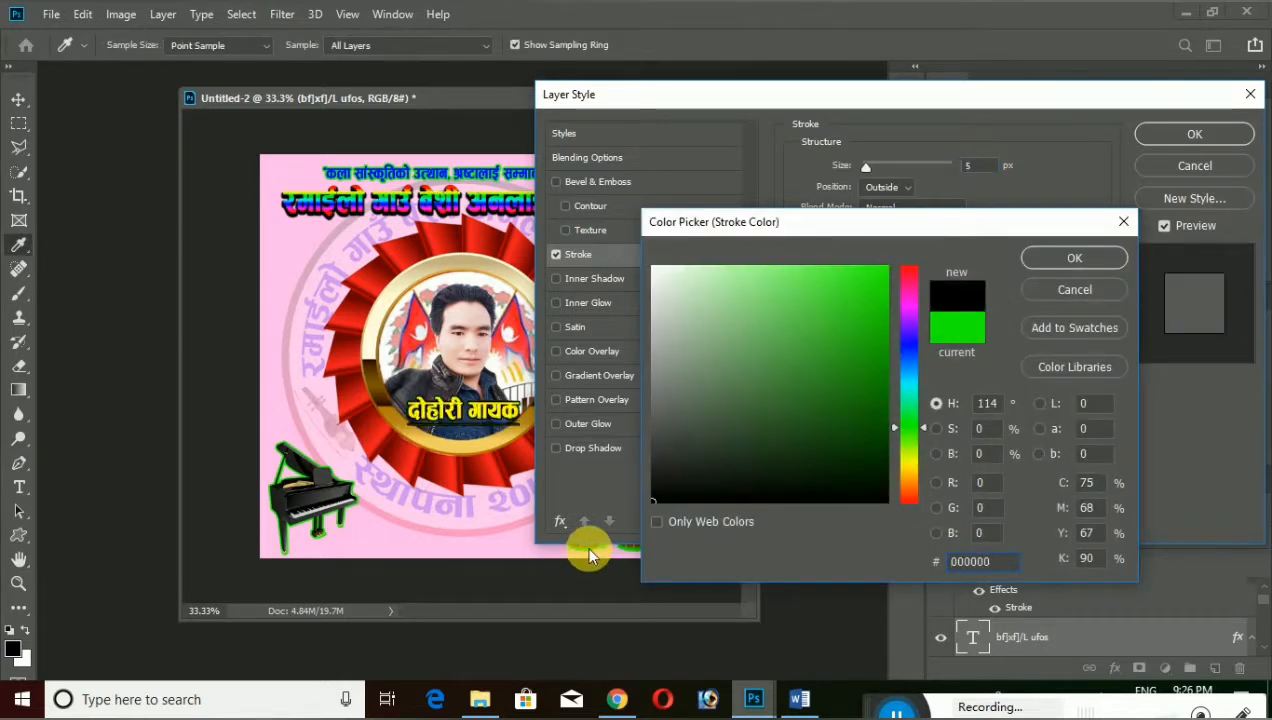
pyautogui.click(1100, 258)
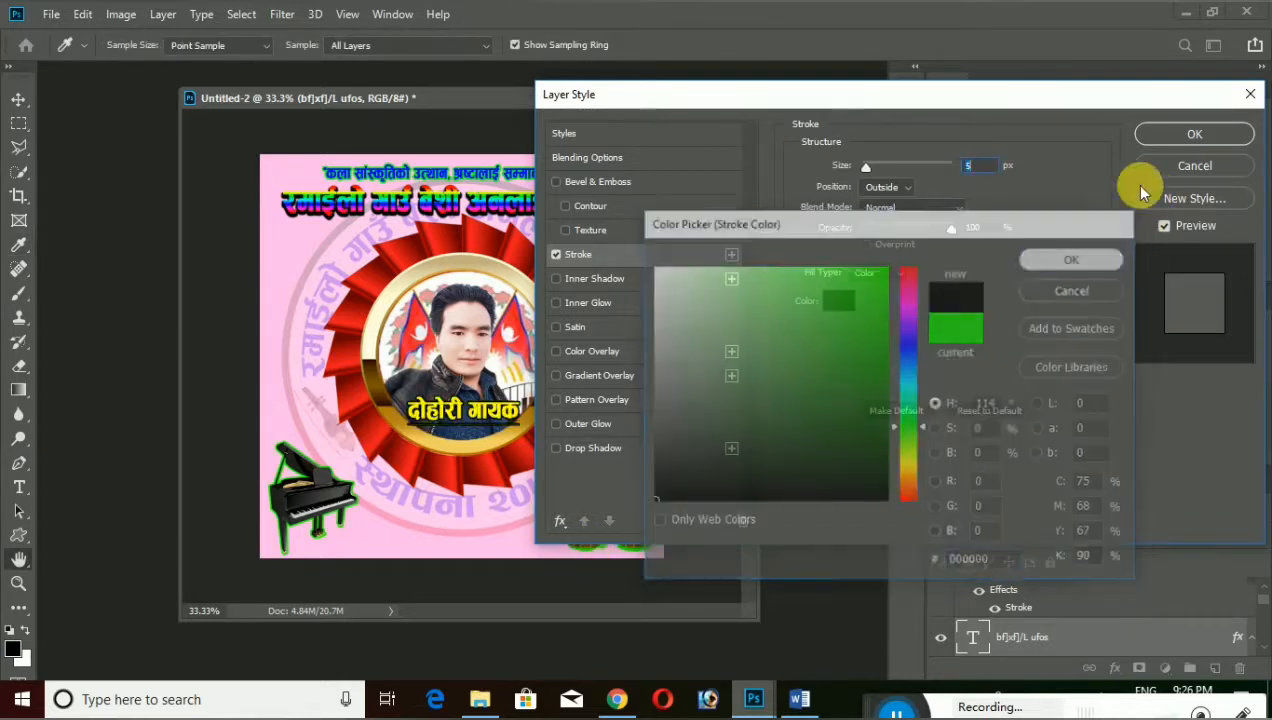
pyautogui.press('Return')
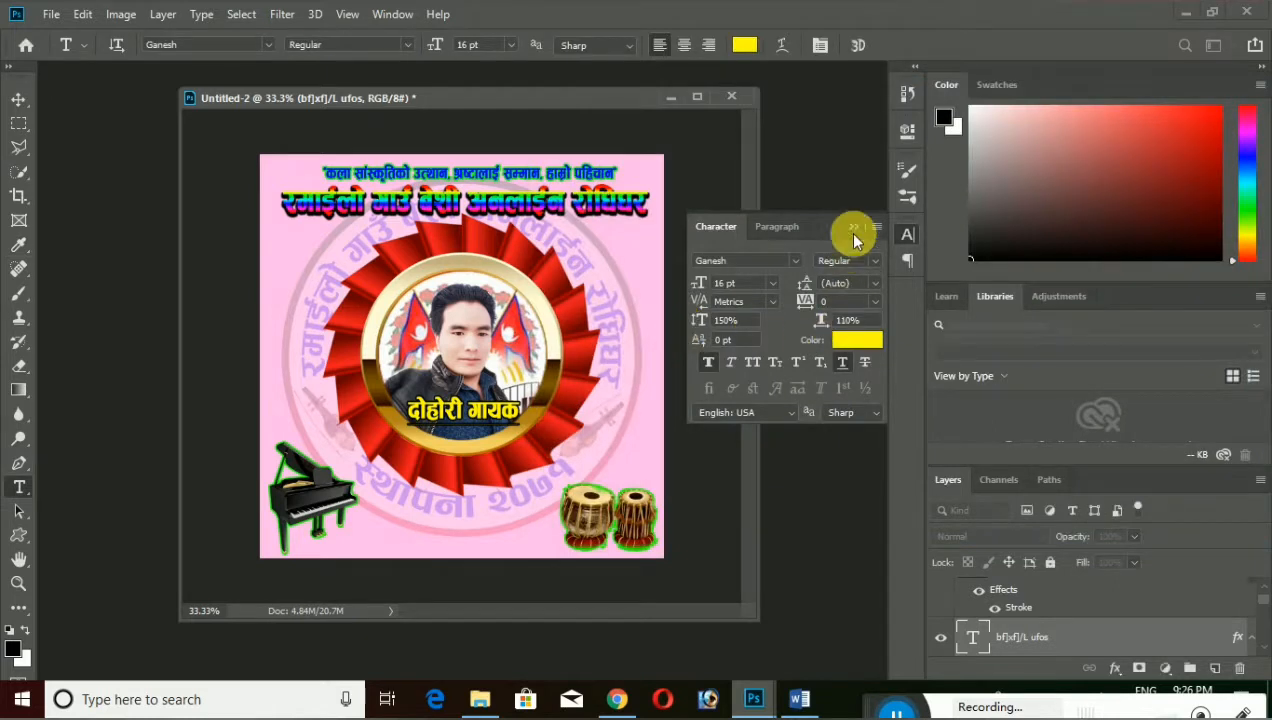
pyautogui.click(848, 224)
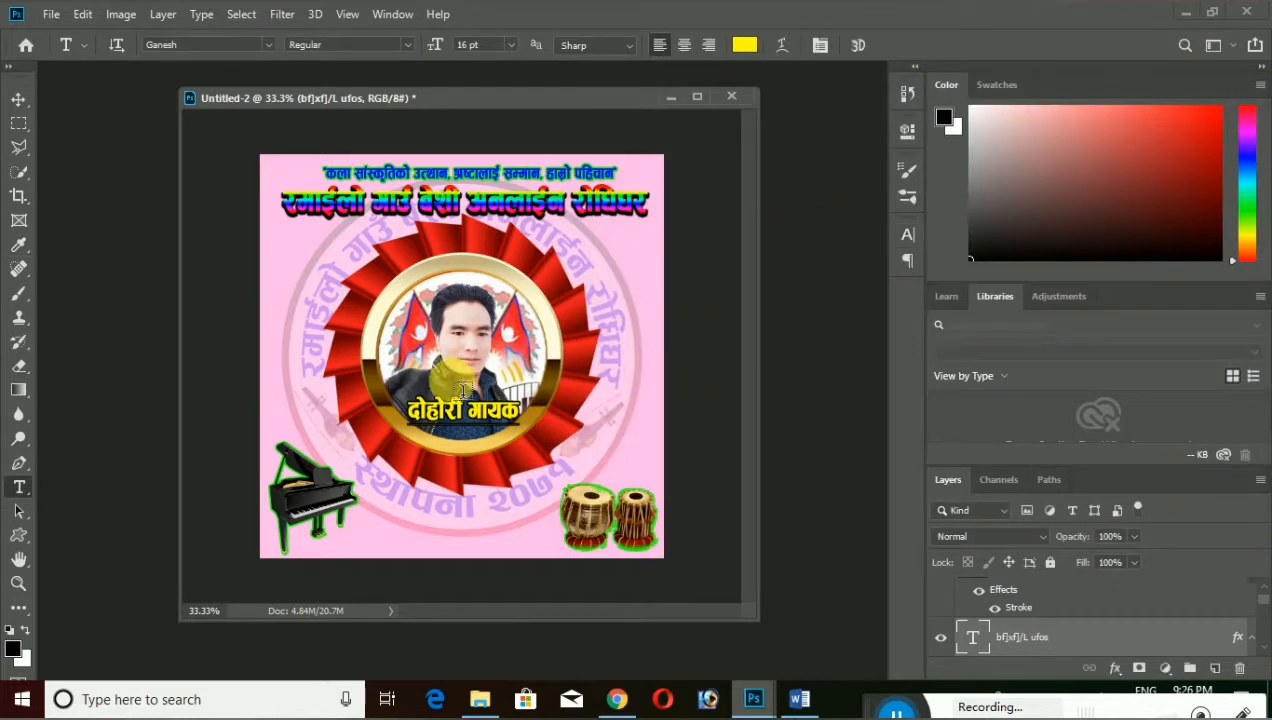
# Add the singer's name below the "दोहोरी गायक" text, without underline and with a horizontal scale of 150%
pyautogui.click(424, 470)
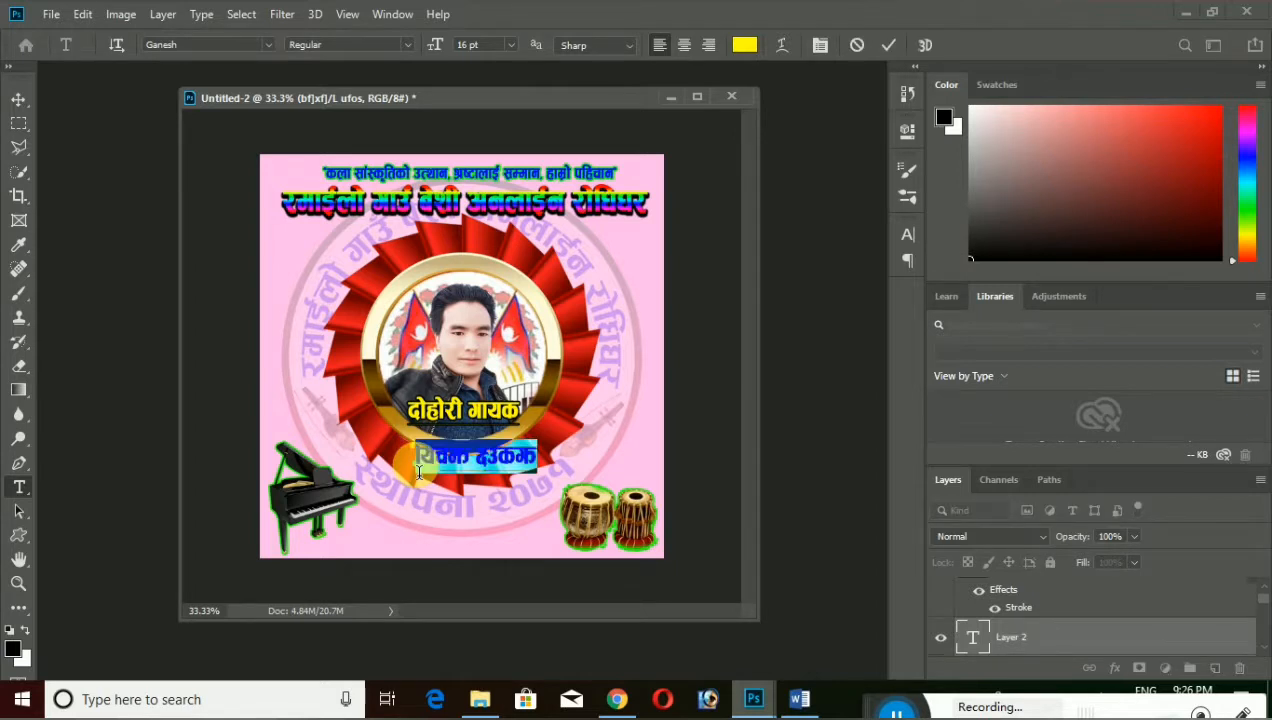
pyautogui.press('BackSpace')
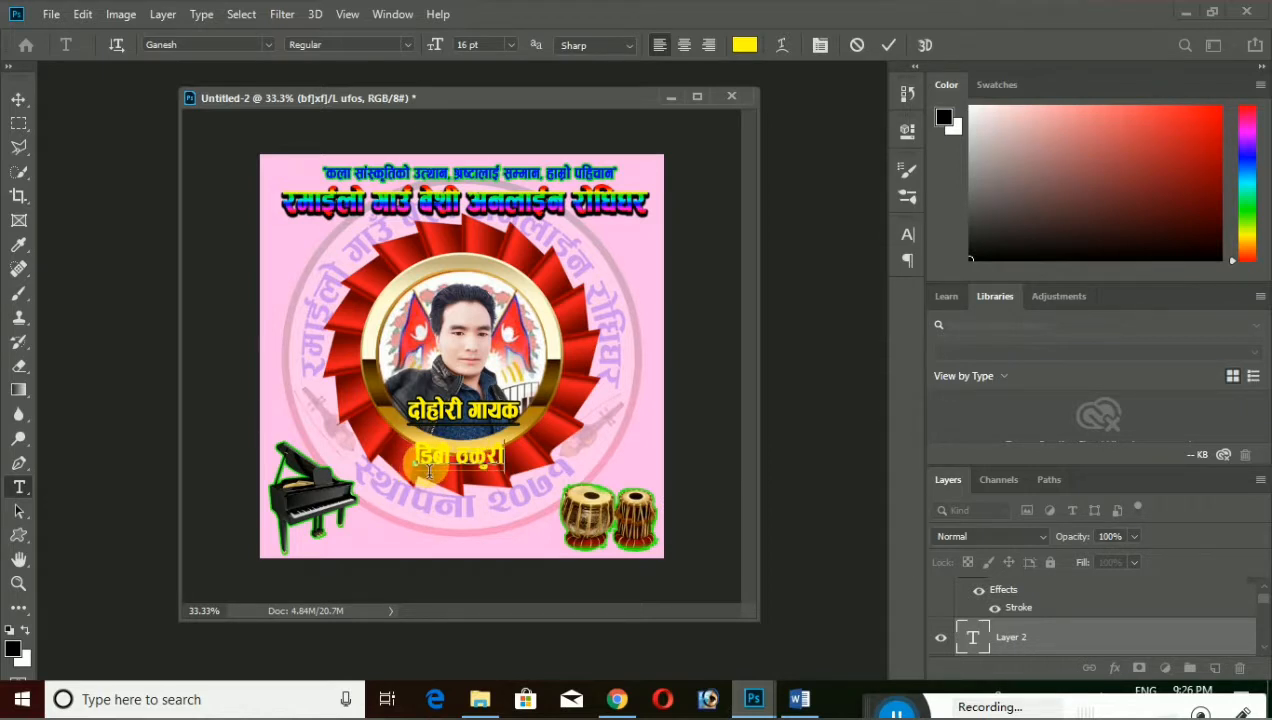
pyautogui.moveTo(416, 458); pyautogui.dragTo(530, 458)
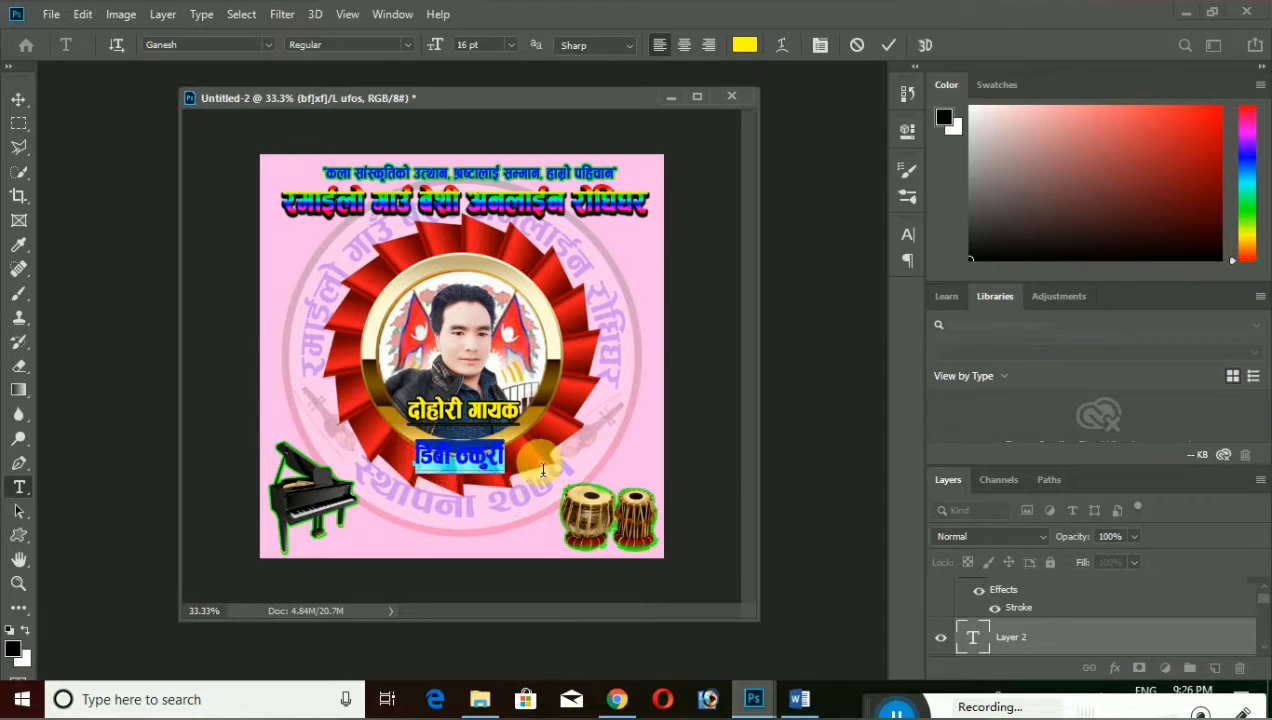
pyautogui.click(818, 46)
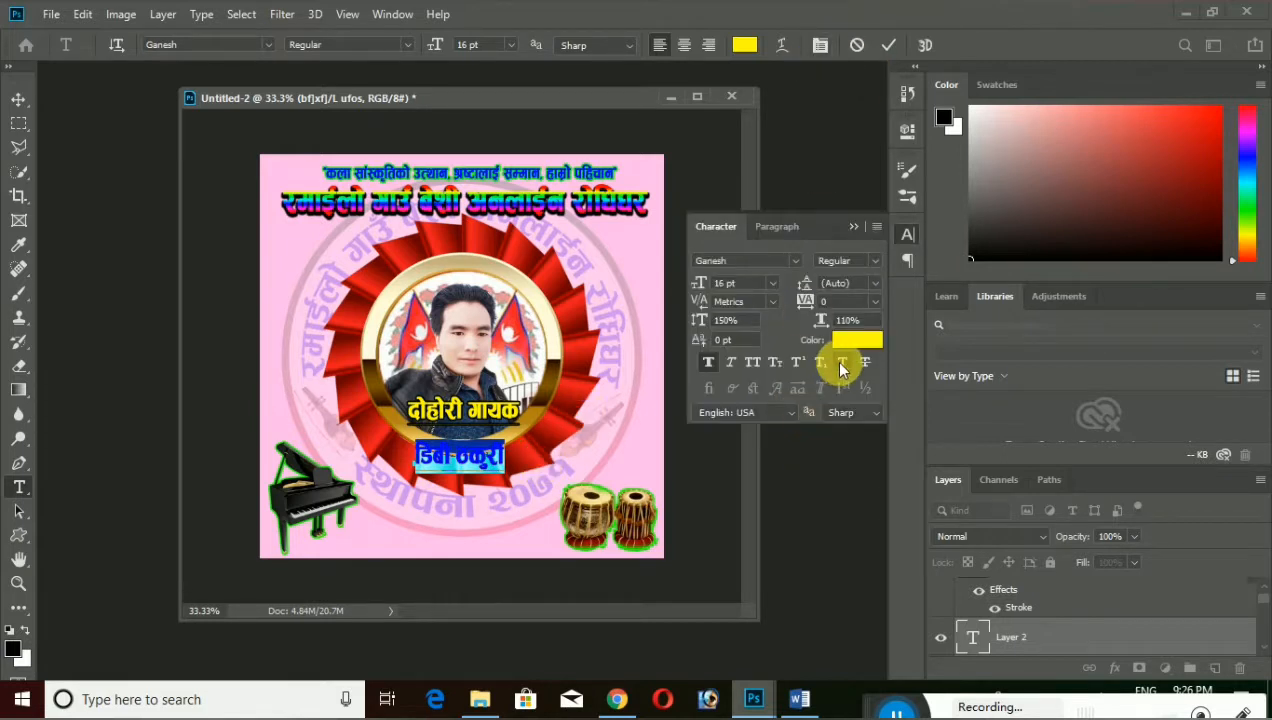
pyautogui.click(855, 228)
pyautogui.click(818, 46)
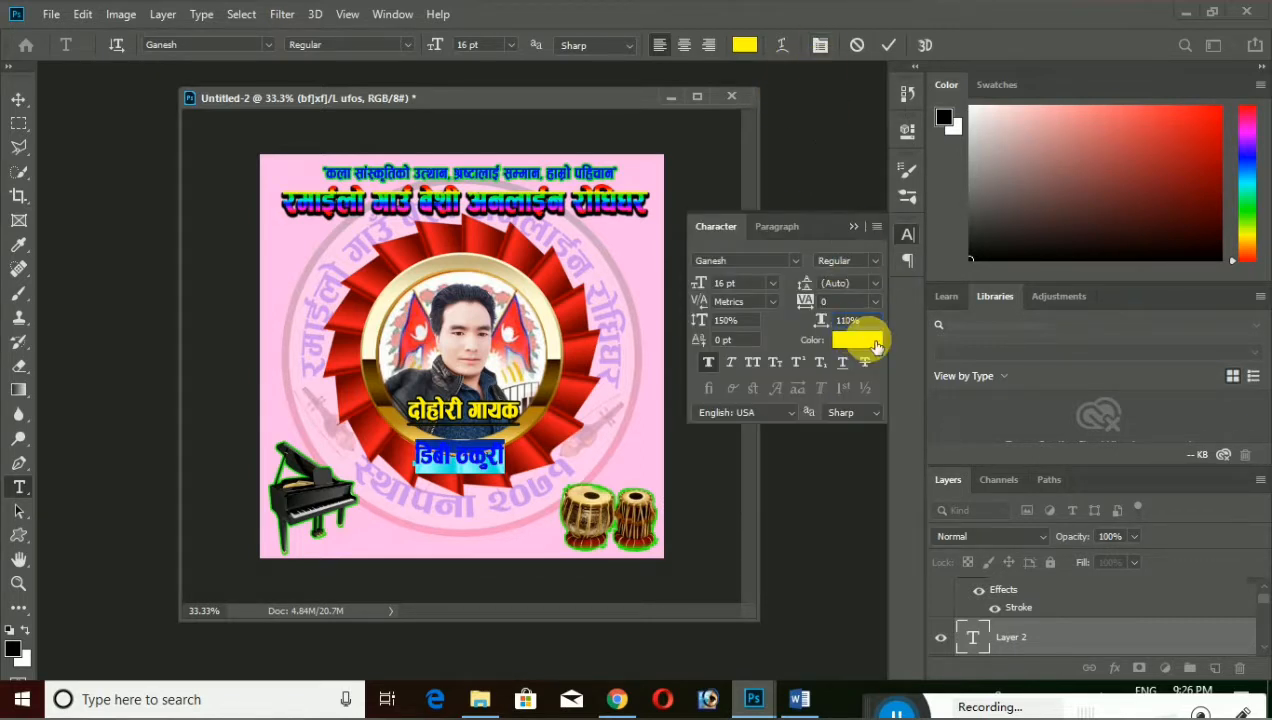
pyautogui.write('5')
pyautogui.press('Return')
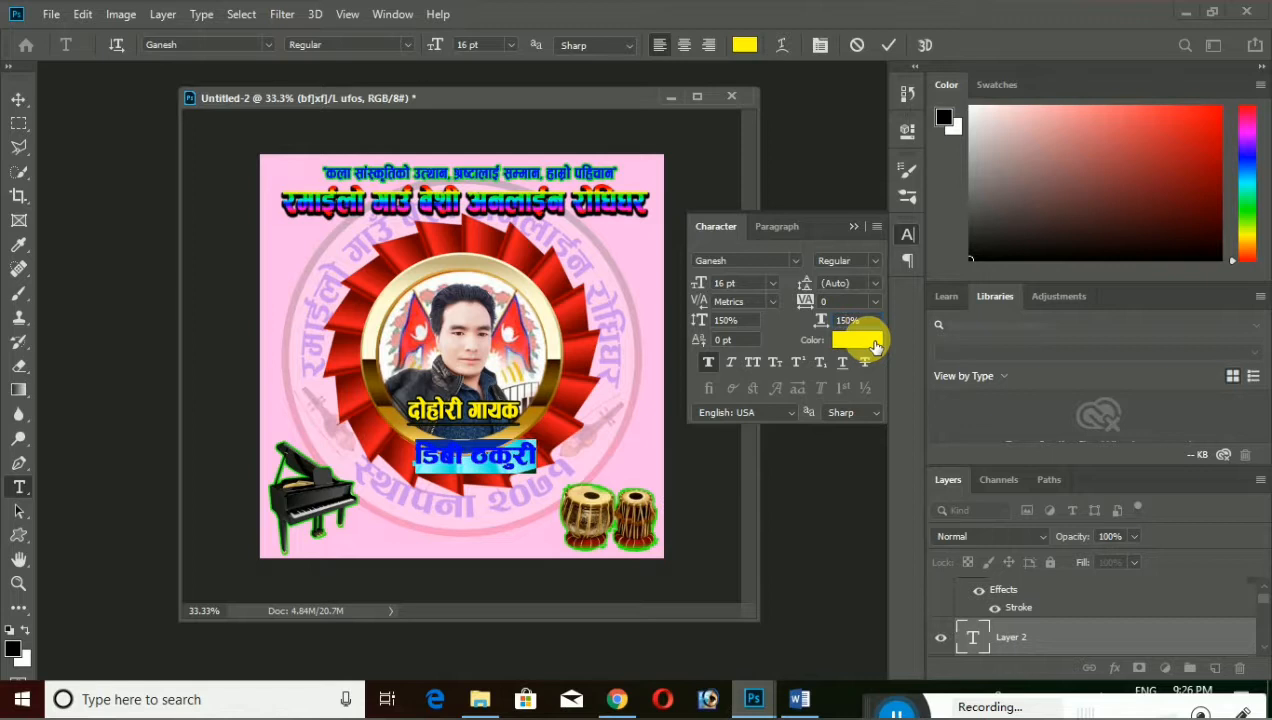
pyautogui.click(852, 226)
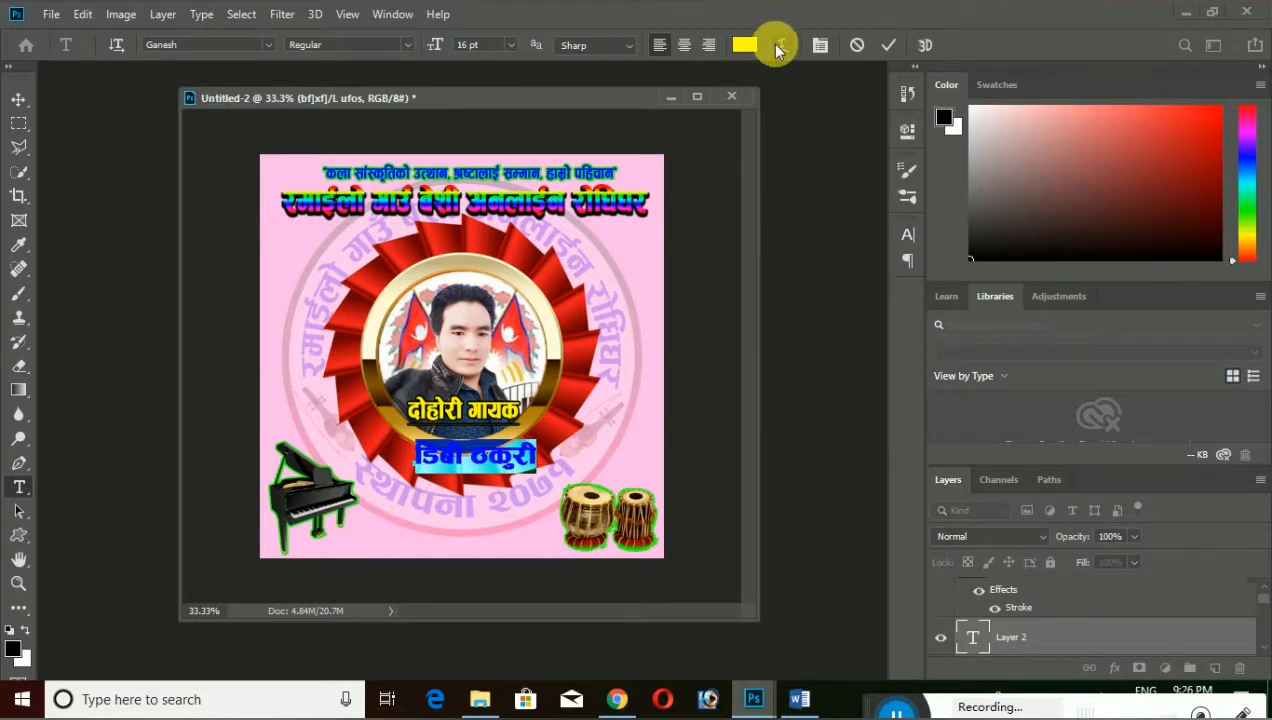
# Warp the name text with a horizontal Arc at -42% bend and position it along the gold ring's lower edge
pyautogui.click(775, 44)
pyautogui.click(588, 285)
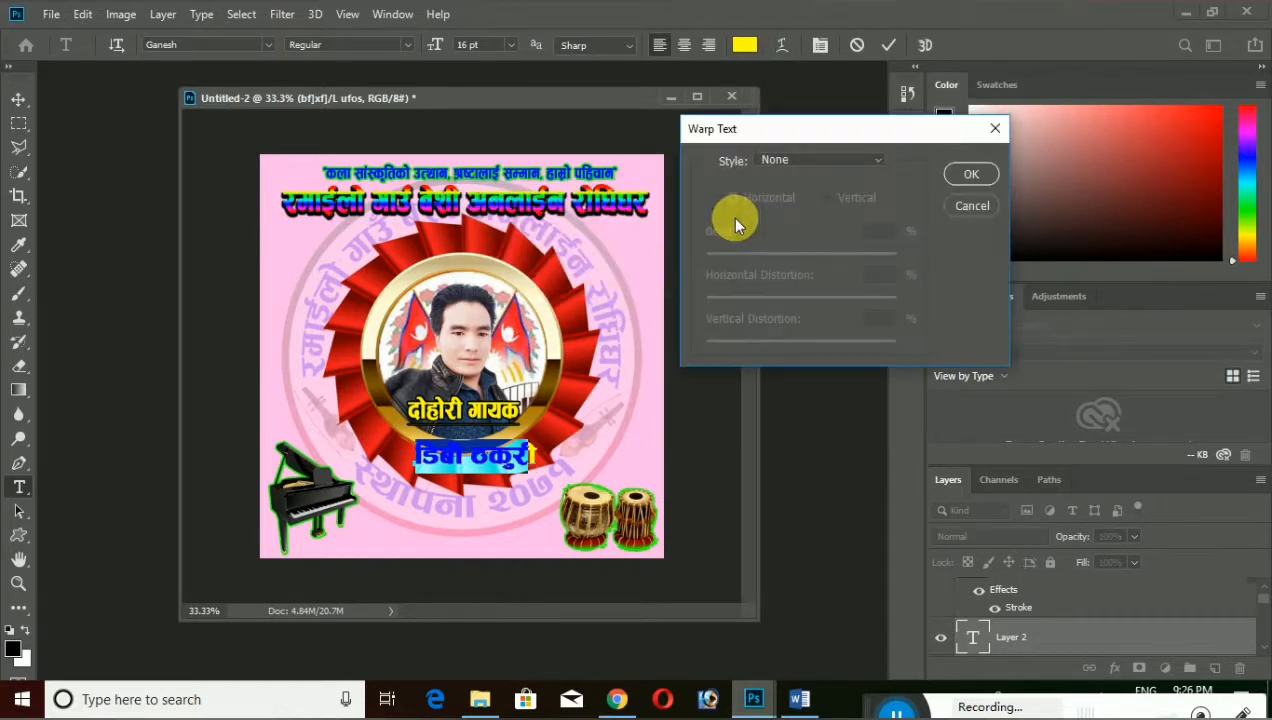
pyautogui.click(802, 157)
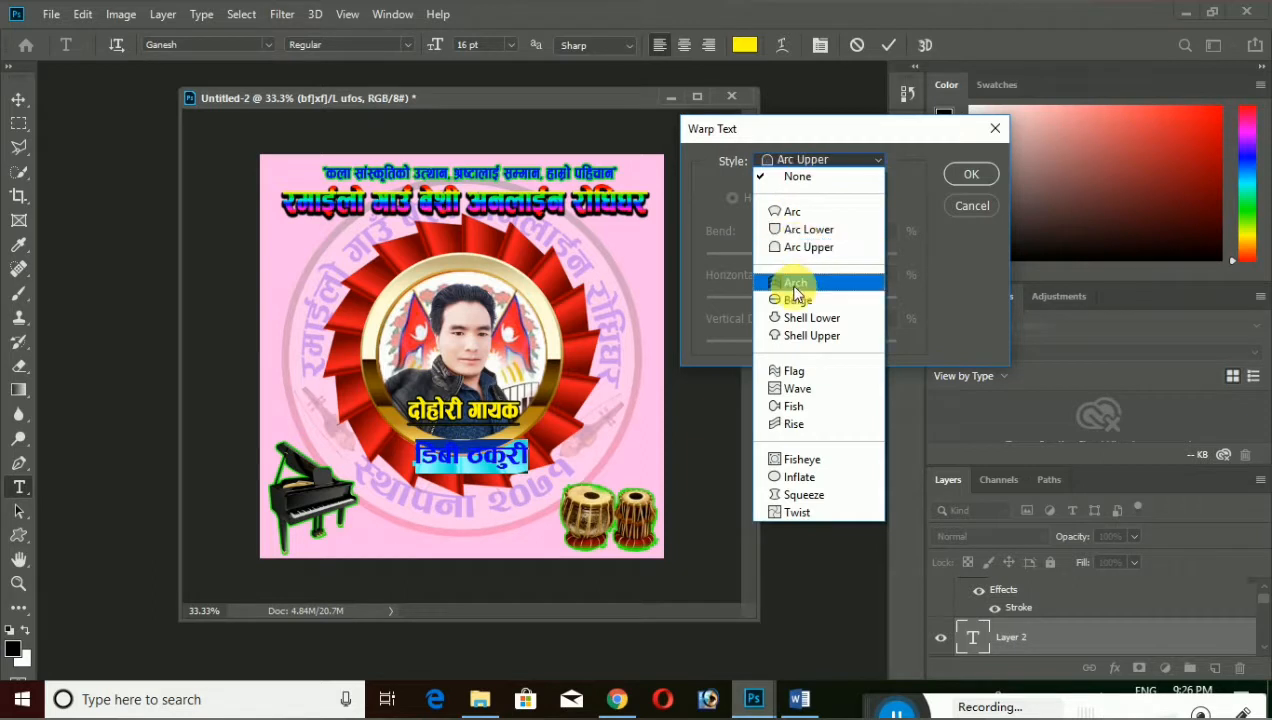
pyautogui.click(808, 214)
pyautogui.moveTo(774, 254); pyautogui.dragTo(760, 255)
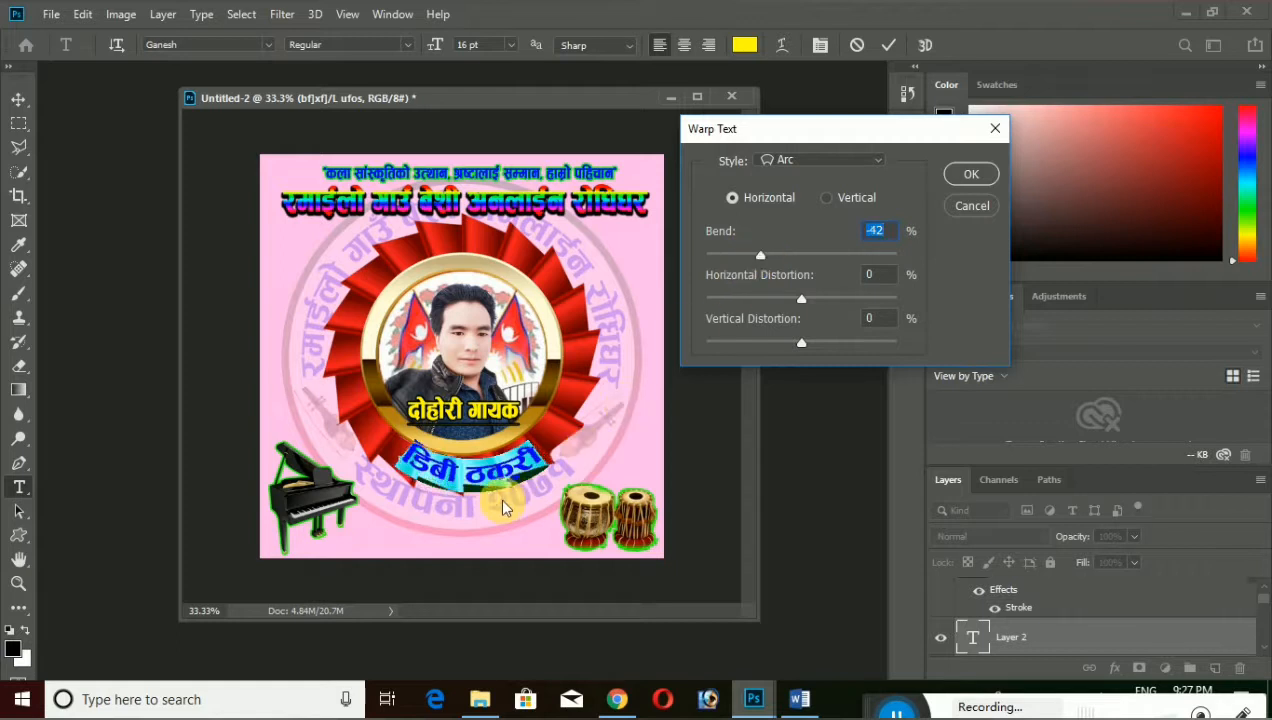
pyautogui.moveTo(504, 502); pyautogui.dragTo(494, 486)
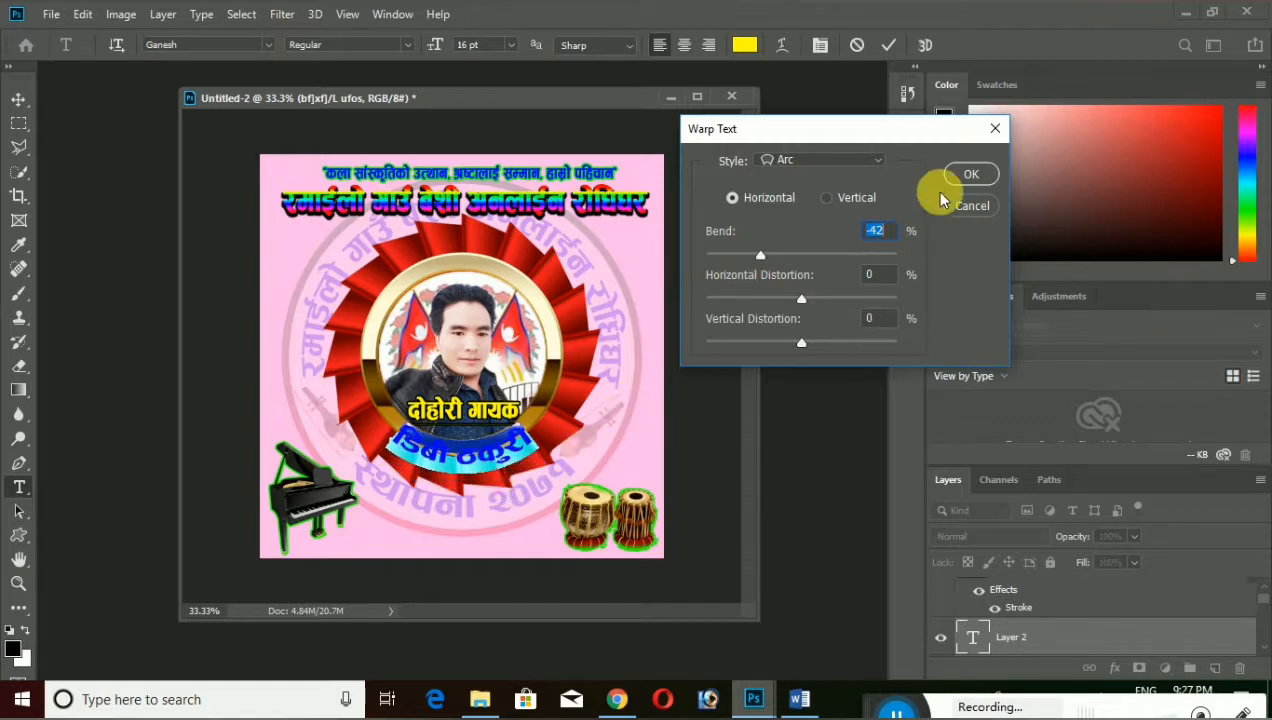
pyautogui.click(962, 174)
# Change the colour of the whole curved name text to white
pyautogui.click(505, 453)
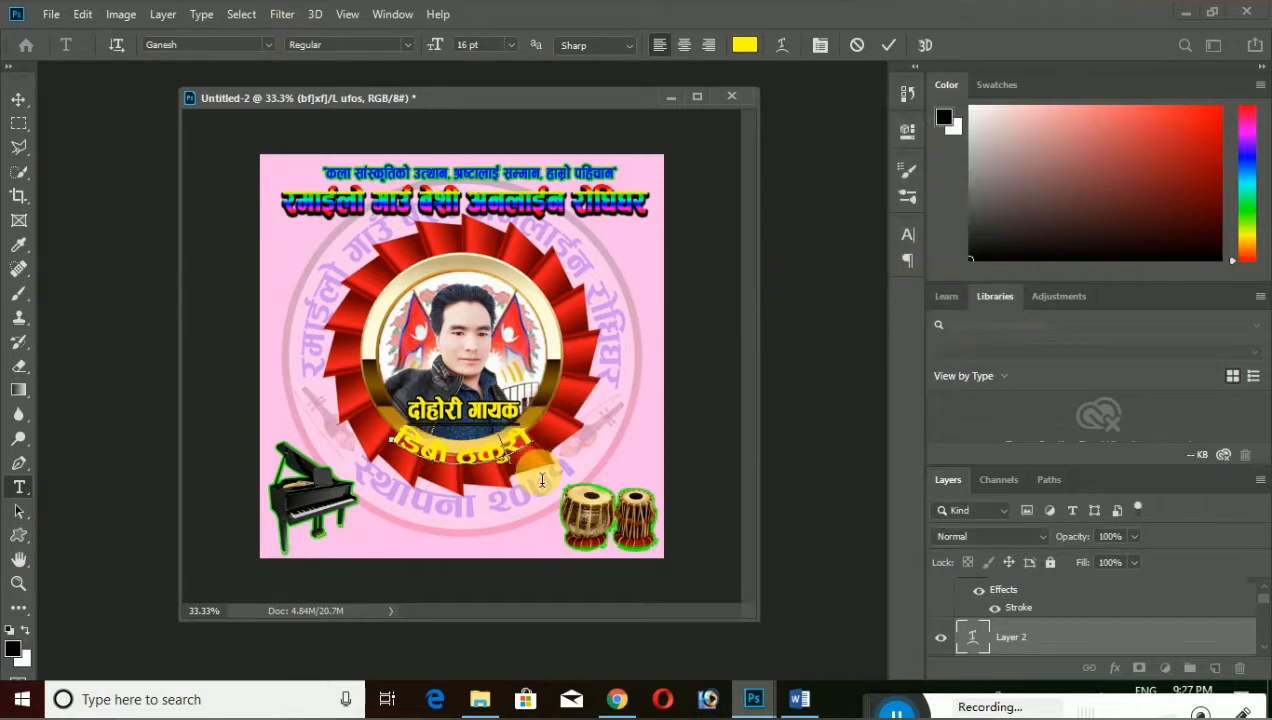
pyautogui.moveTo(527, 440); pyautogui.dragTo(359, 458)
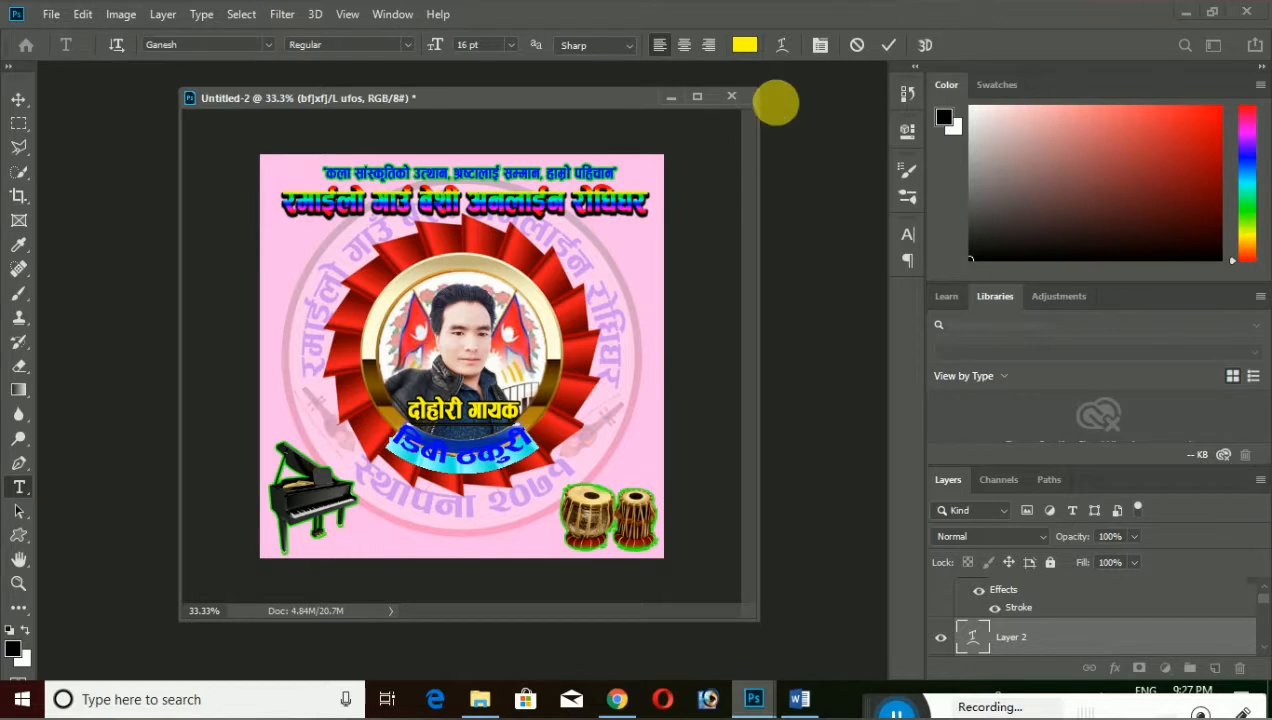
pyautogui.click(744, 44)
pyautogui.moveTo(824, 279); pyautogui.dragTo(630, 244)
pyautogui.click(1037, 260)
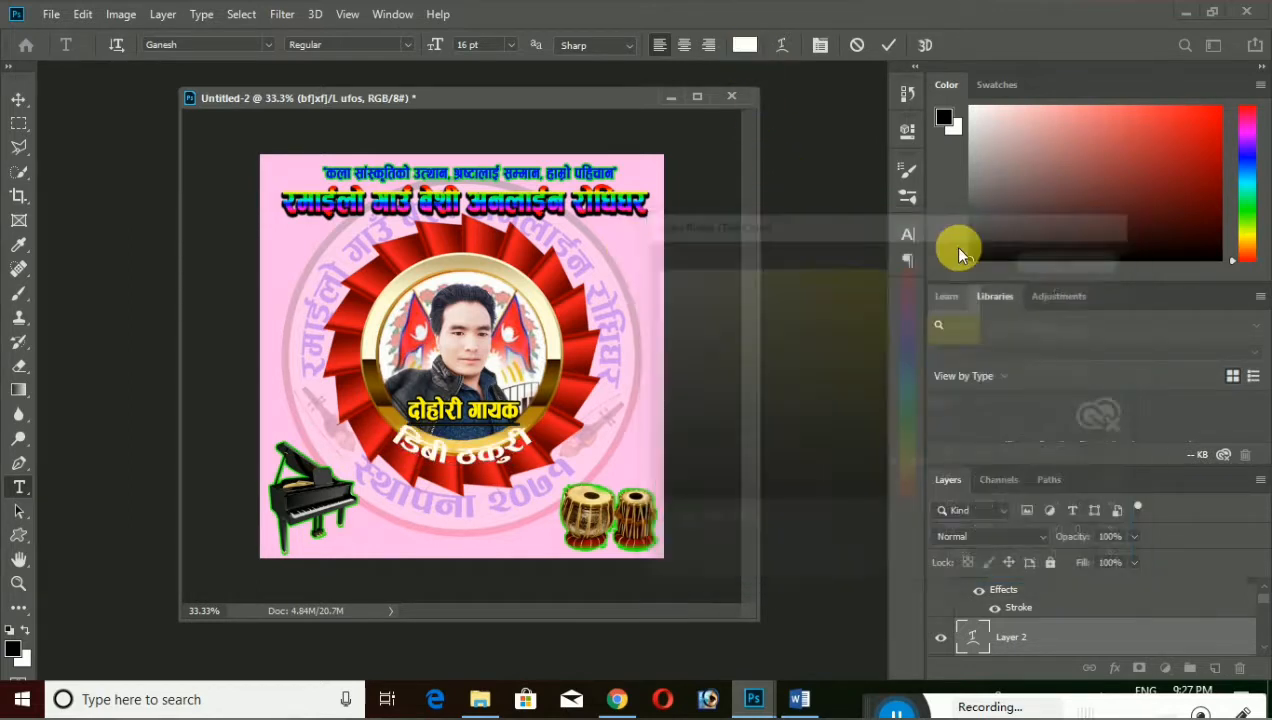
# Add a 5 px outside Stroke in black at 100% opacity to the curved name text
pyautogui.click(164, 15)
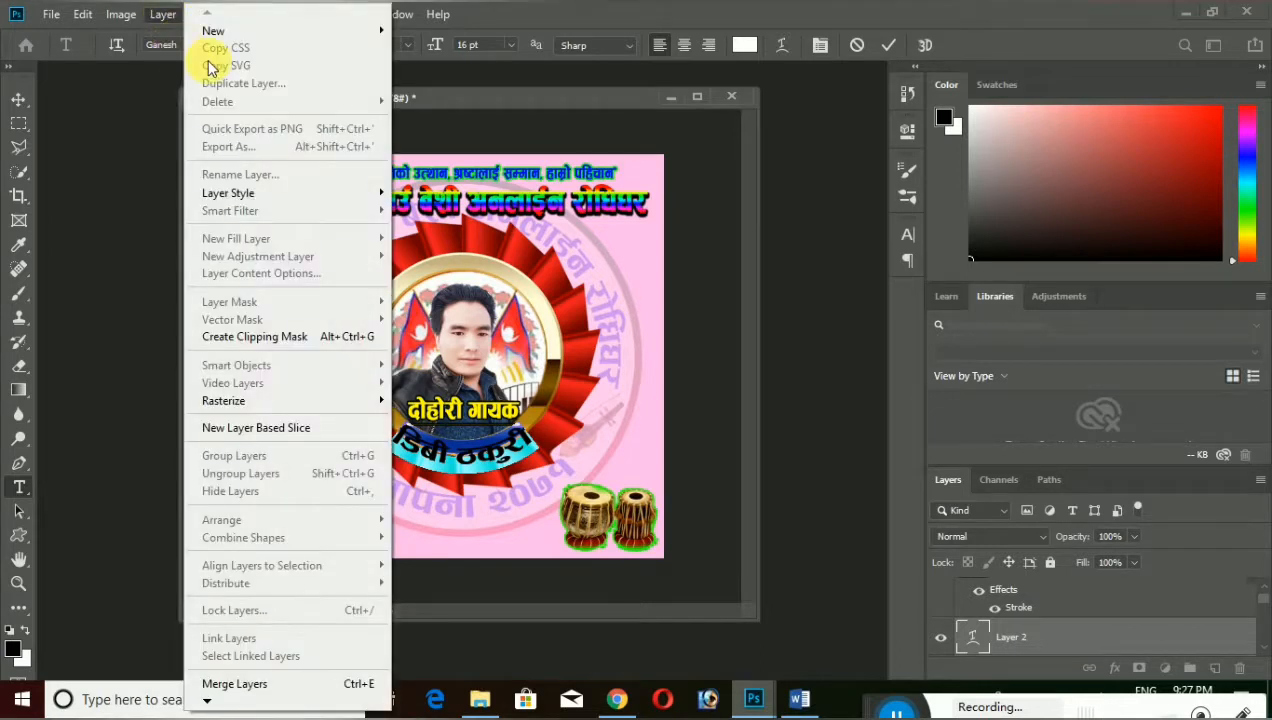
pyautogui.moveTo(253, 189)
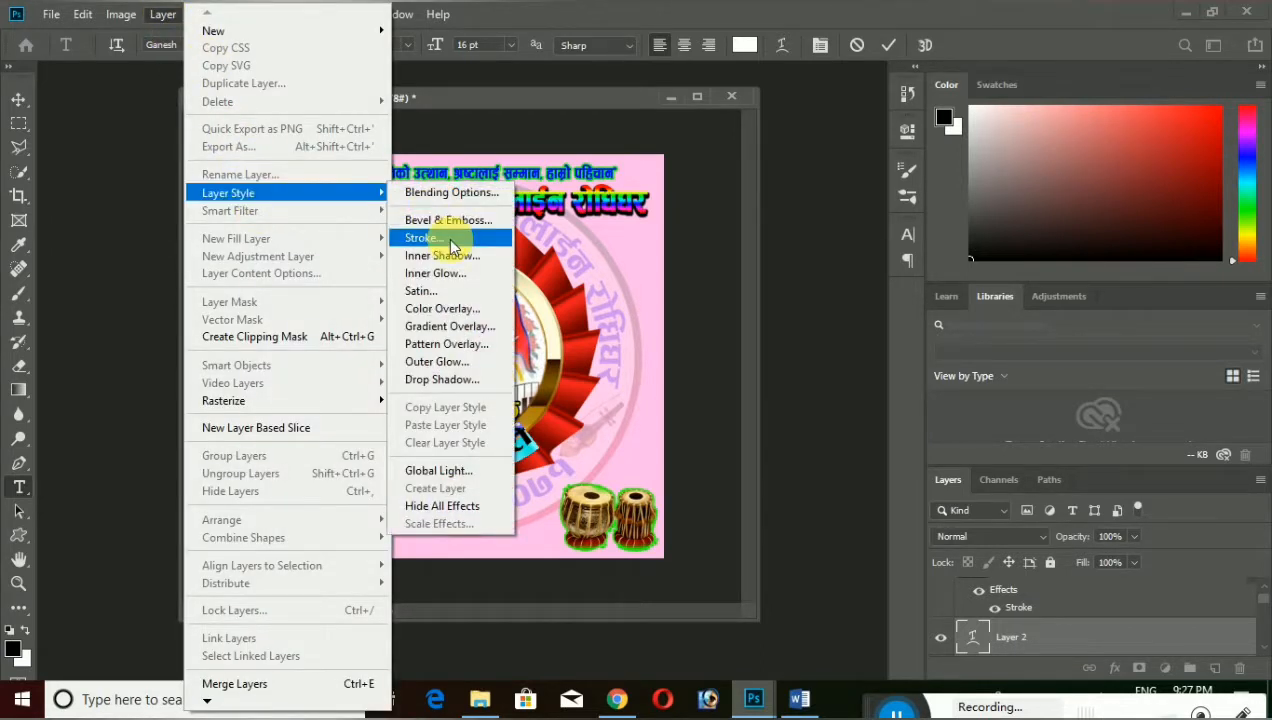
pyautogui.click(449, 238)
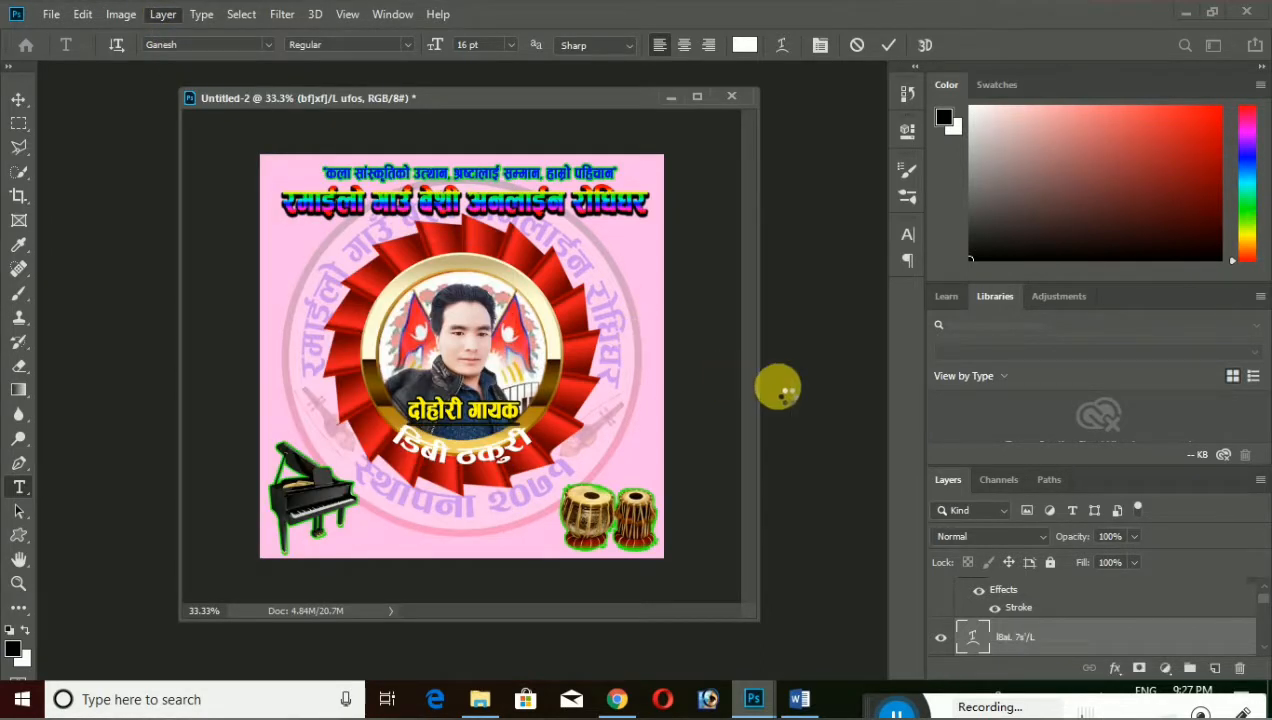
pyautogui.press('space')
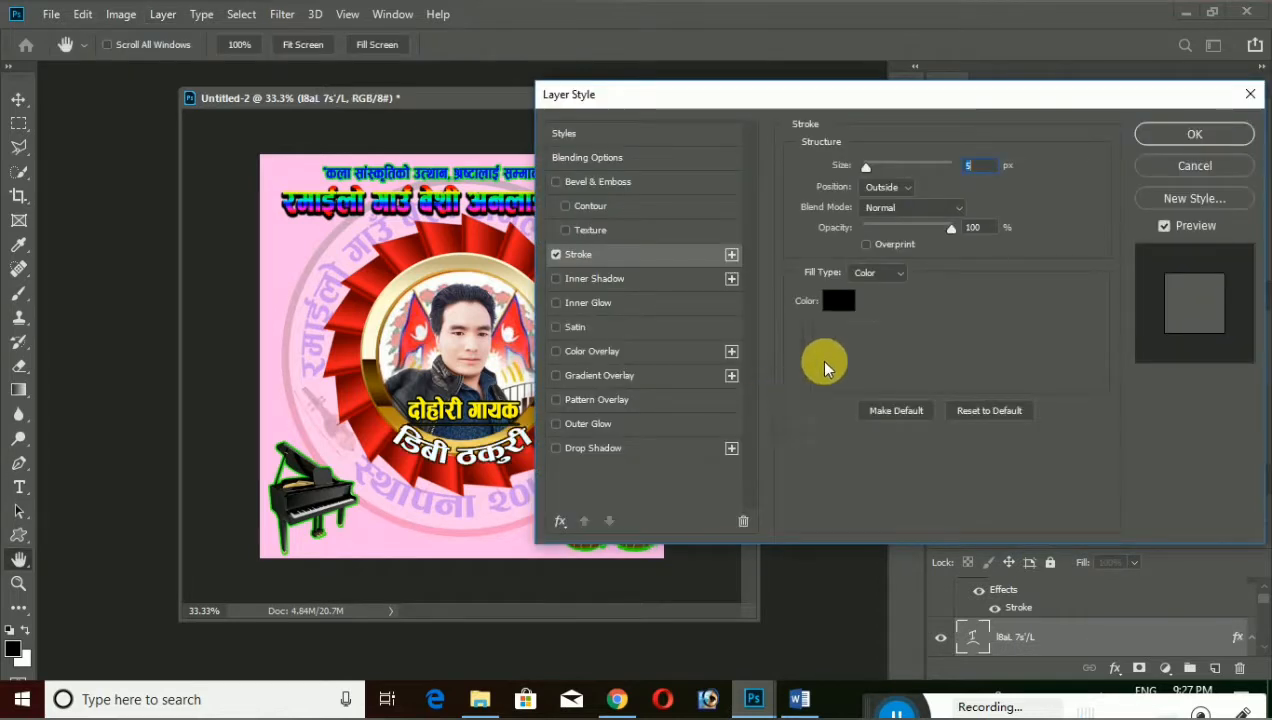
pyautogui.click(1175, 140)
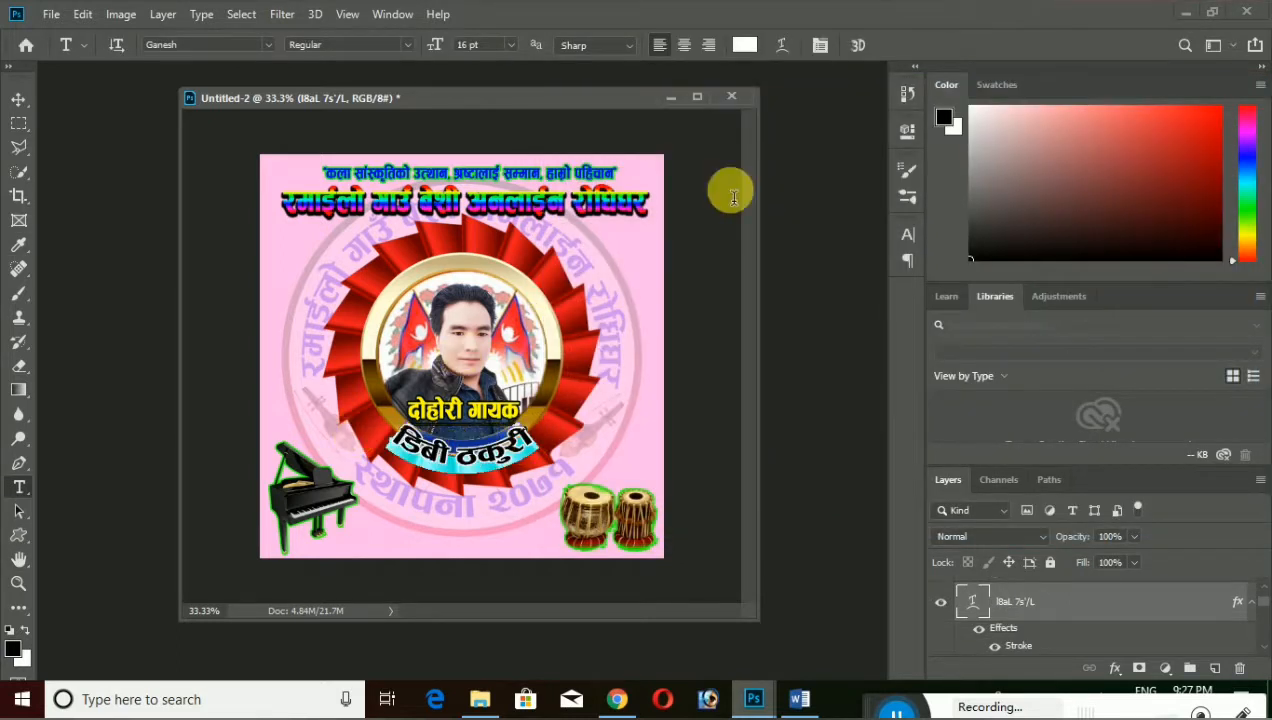
# Set the Arc warp bend of the name text to -51% and commit the text edit
pyautogui.click(782, 45)
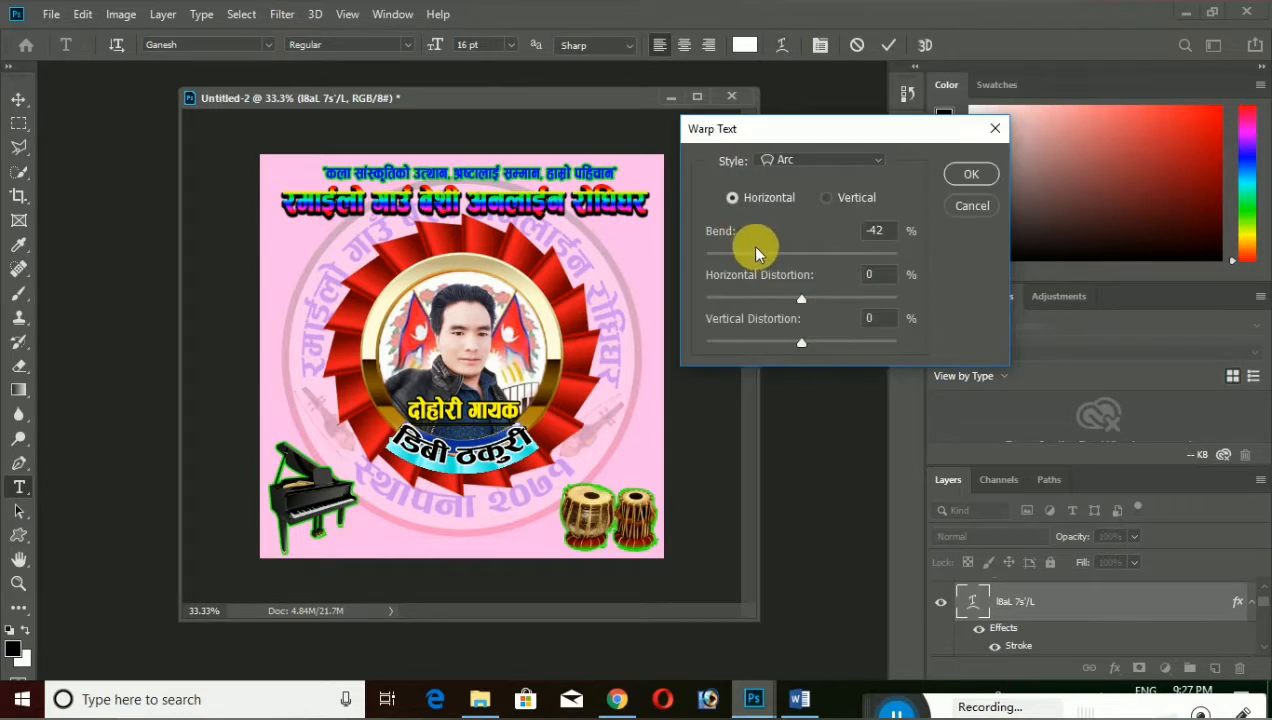
pyautogui.moveTo(756, 249); pyautogui.dragTo(758, 249)
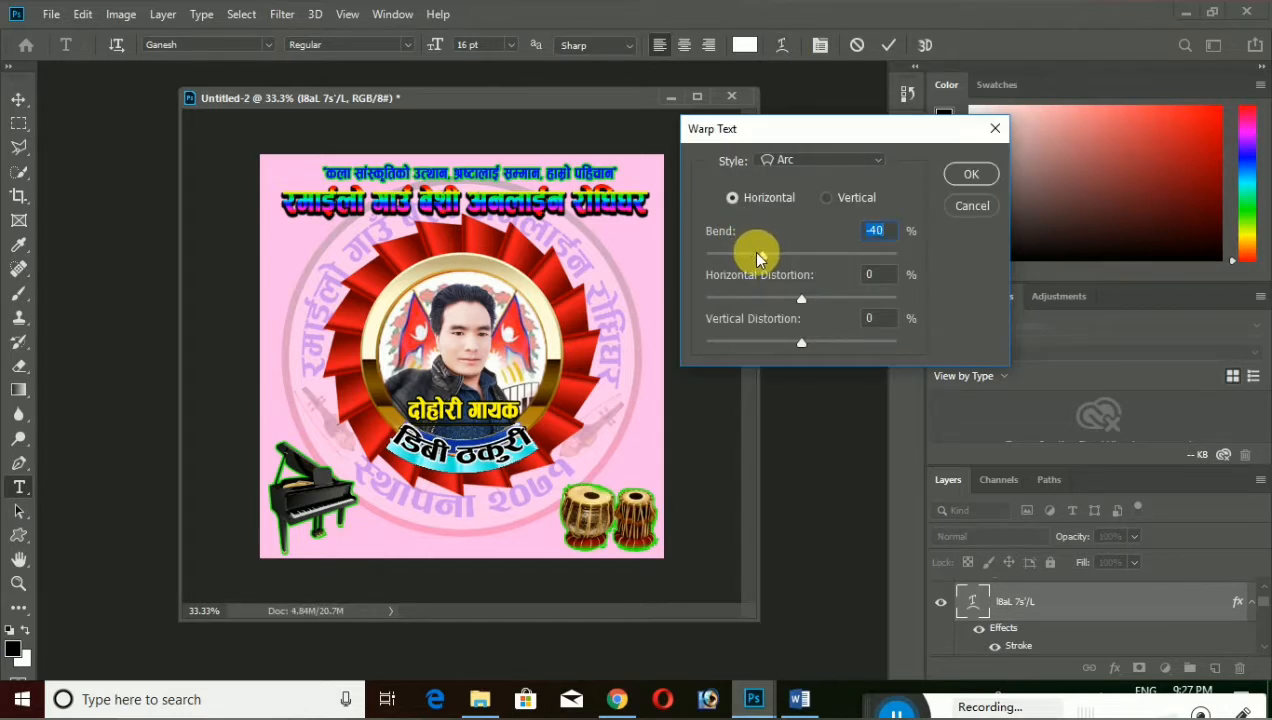
pyautogui.press('Down')
pyautogui.press('Down')
pyautogui.press('Down')
pyautogui.press('Down')
pyautogui.press('Down')
pyautogui.press('Down')
pyautogui.press('Down')
pyautogui.press('Down')
pyautogui.press('Down')
pyautogui.press('Down')
pyautogui.press('Down')
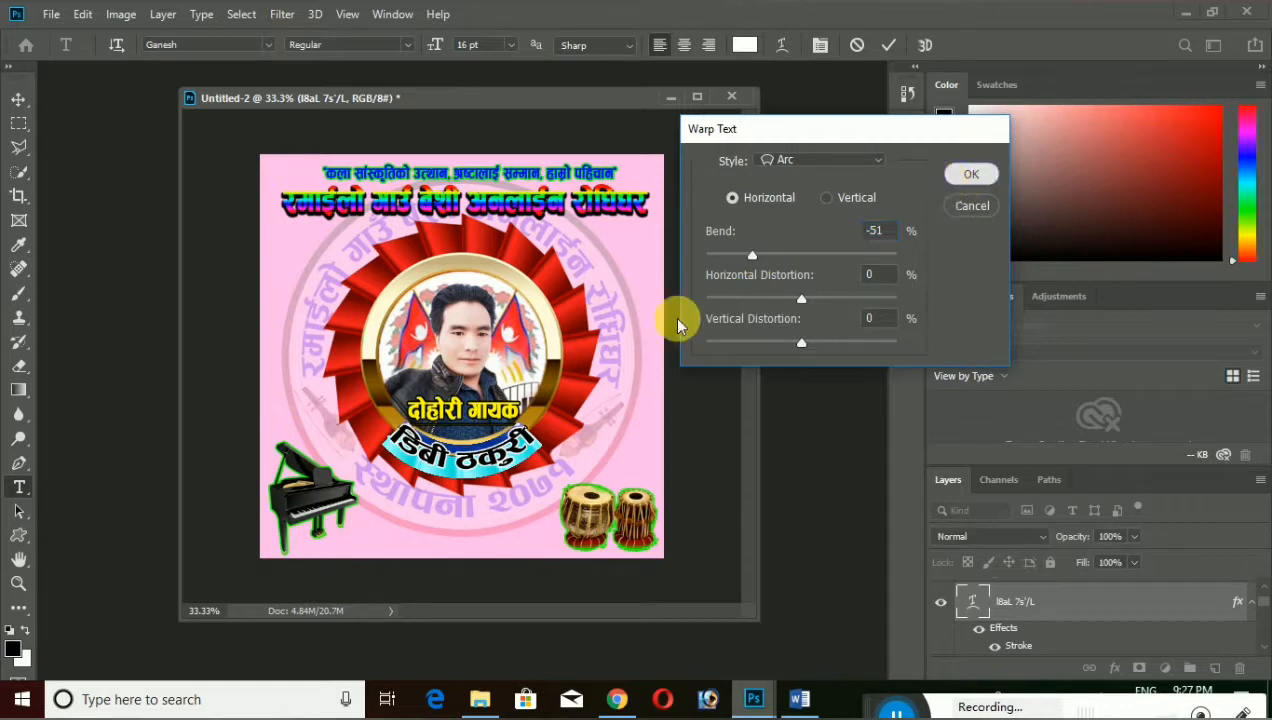
pyautogui.click(967, 175)
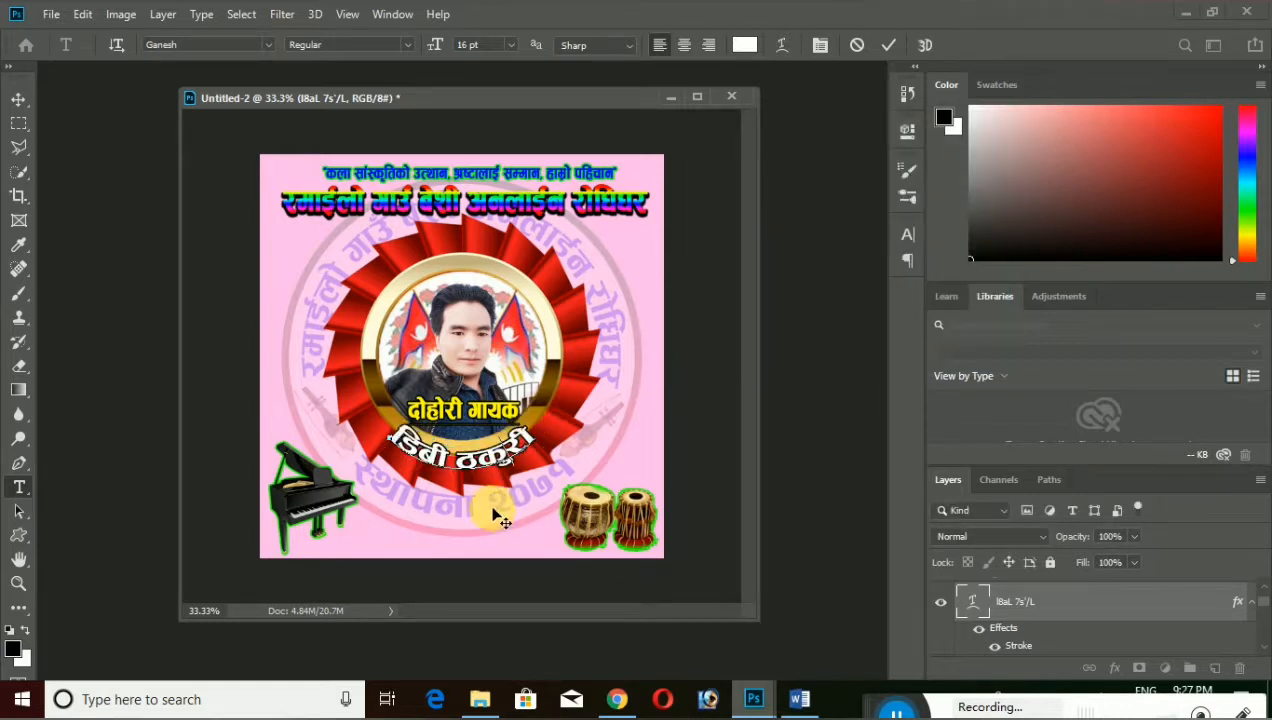
pyautogui.click(18, 122)
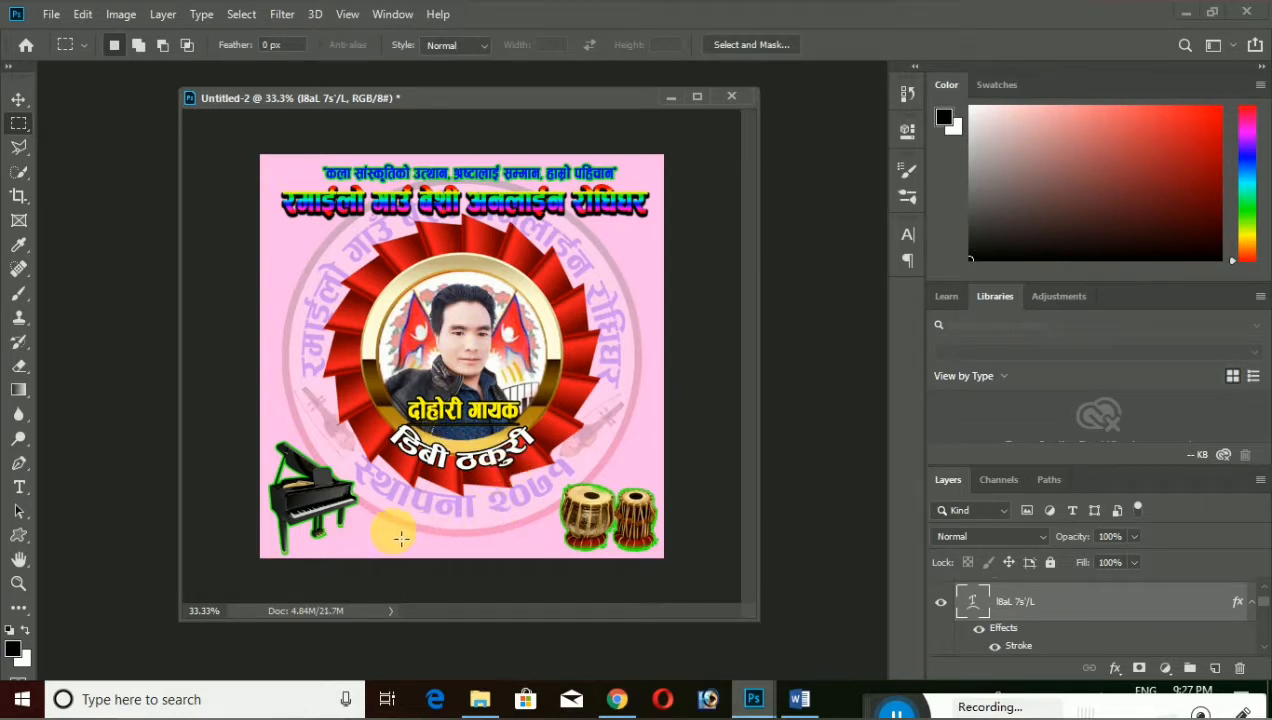
# Add the text "मायाको चिनो" at the bottom of the card between the piano and the tabla
pyautogui.click(18, 487)
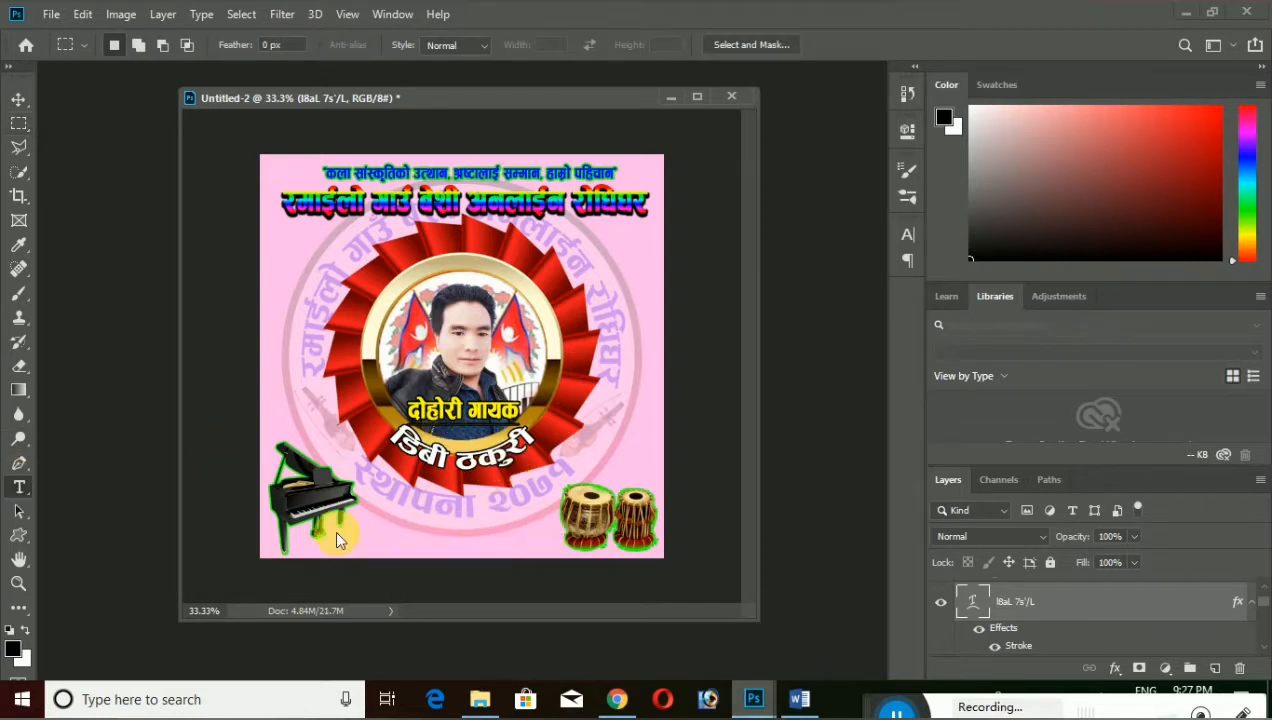
pyautogui.click(397, 531)
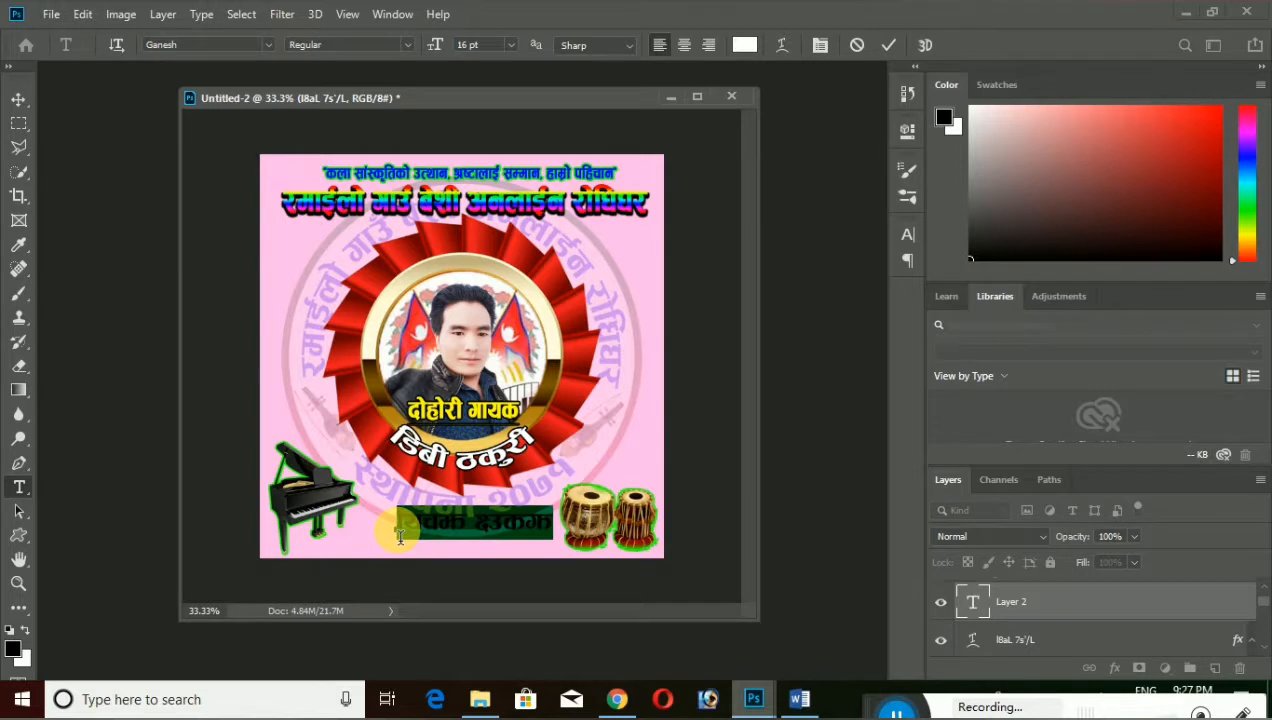
pyautogui.press('BackSpace')
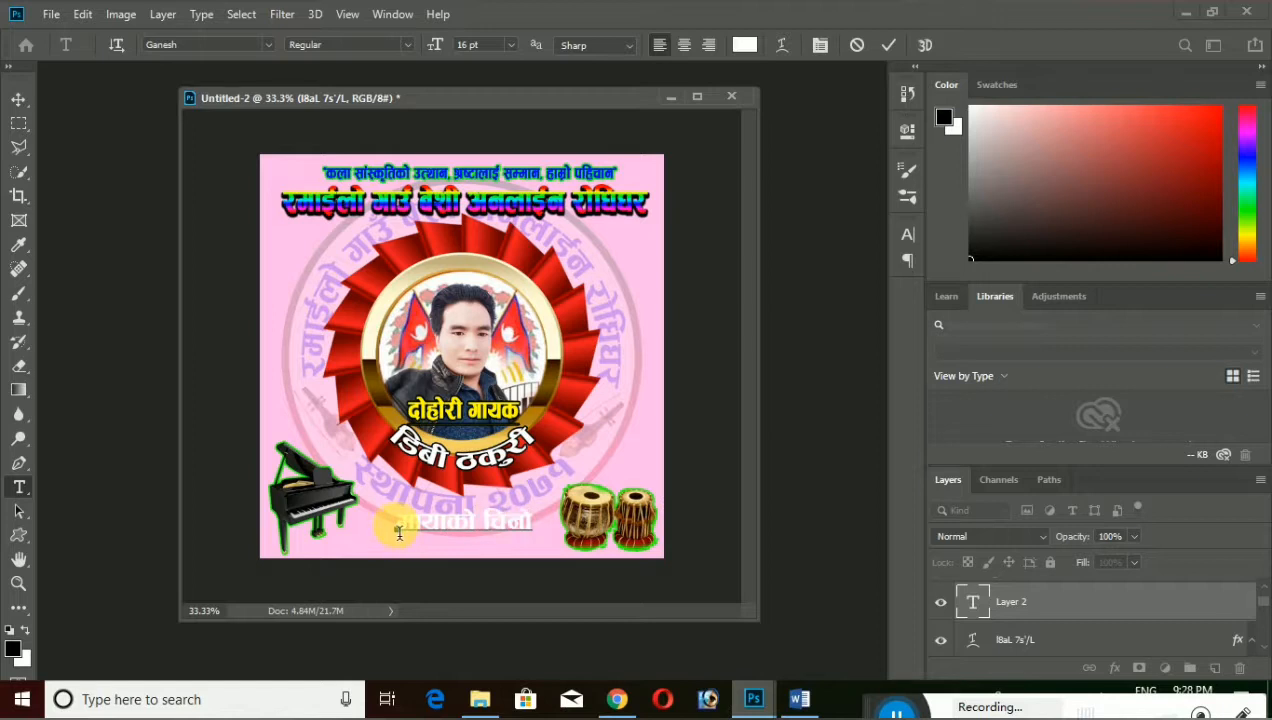
# Set the "मायाको चिनो" text to 24 pt and fit it between the piano and the tabla
pyautogui.moveTo(538, 533); pyautogui.dragTo(372, 528)
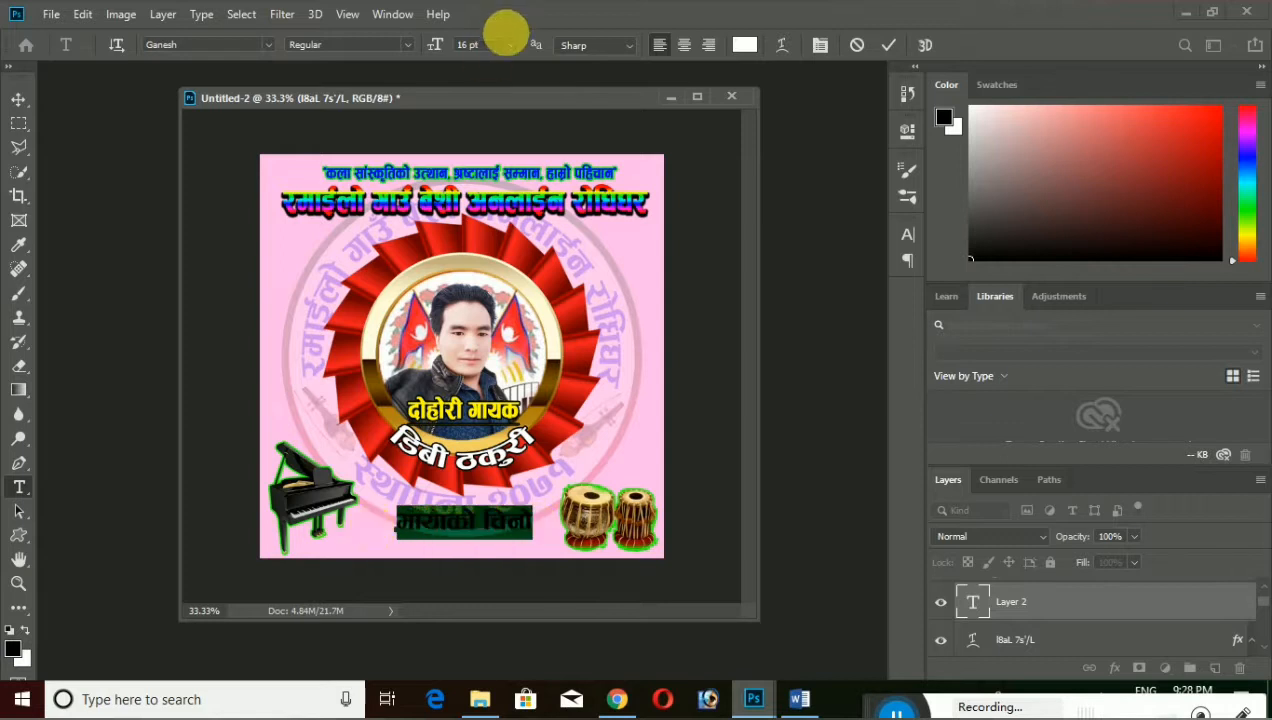
pyautogui.click(508, 44)
pyautogui.click(485, 211)
pyautogui.moveTo(605, 440); pyautogui.dragTo(565, 452)
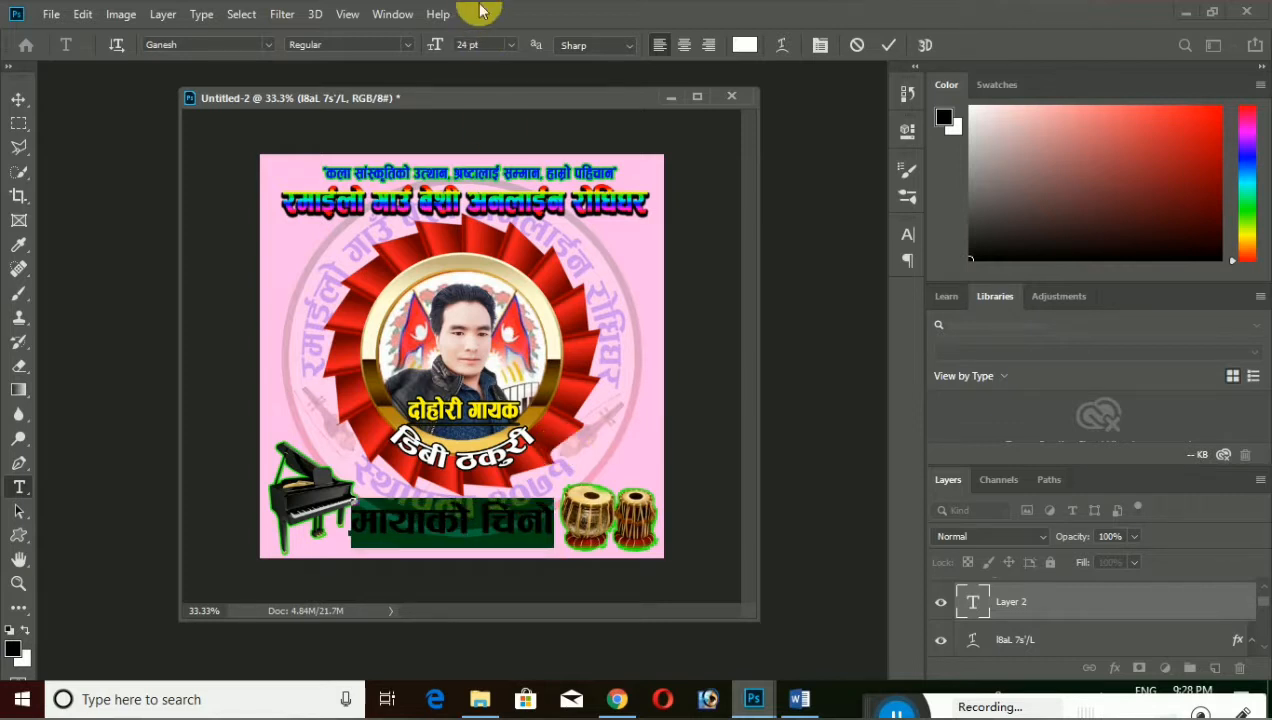
# Set the "मायाको चिनो" text to 18 pt and center it between the piano and the tabla
pyautogui.click(510, 44)
pyautogui.click(488, 196)
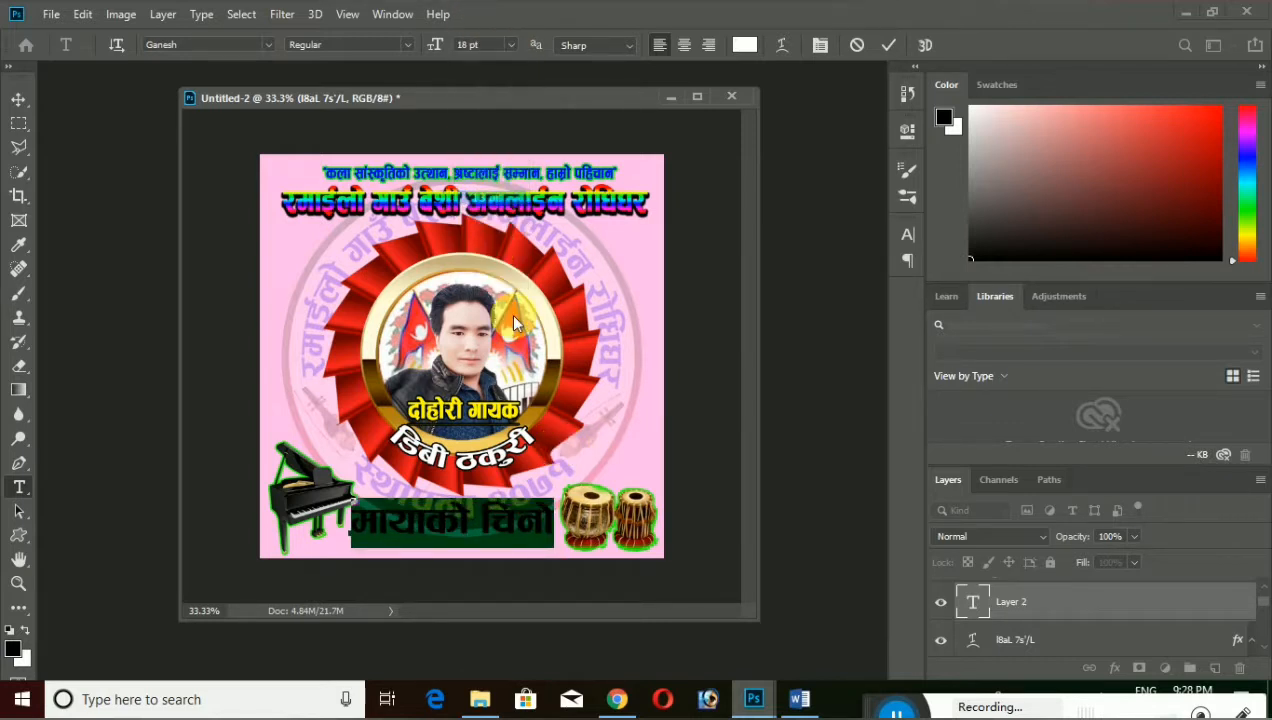
pyautogui.moveTo(588, 440); pyautogui.dragTo(614, 428)
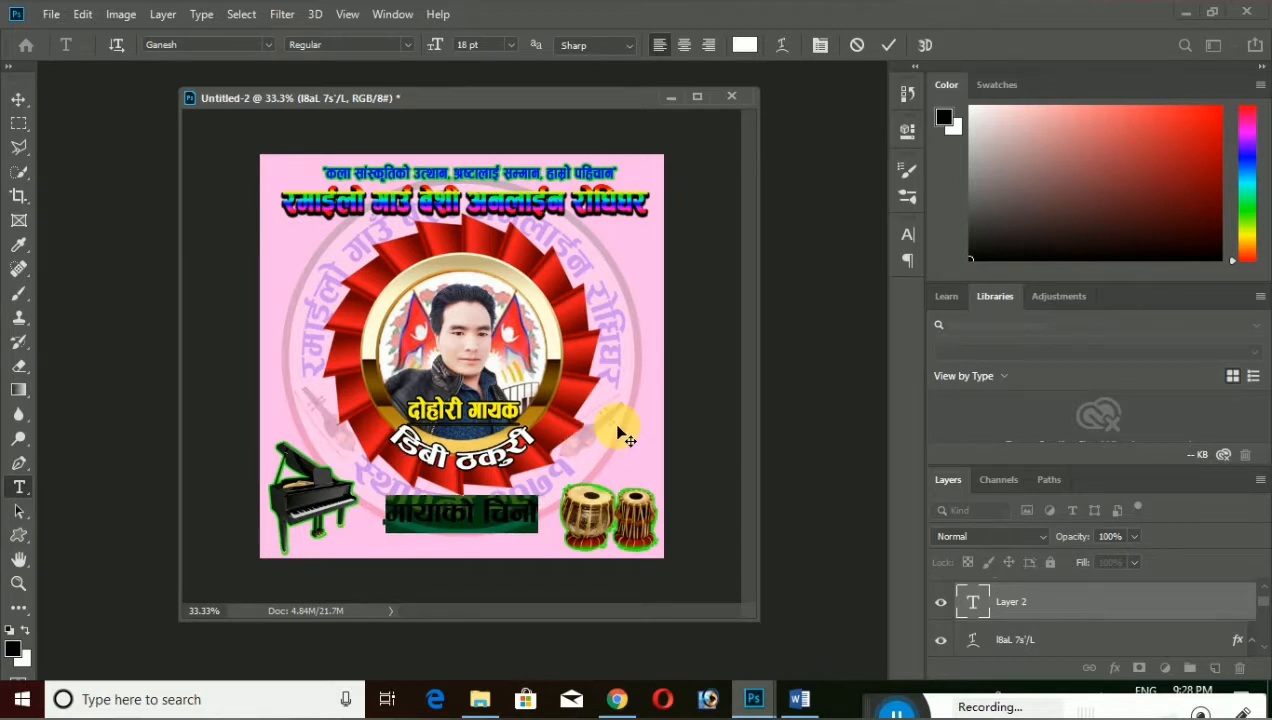
# Add a Gradient Overlay to the "मायाको चिनो" text with the red-to-green preset at 100% opacity
pyautogui.click(163, 16)
pyautogui.moveTo(245, 192)
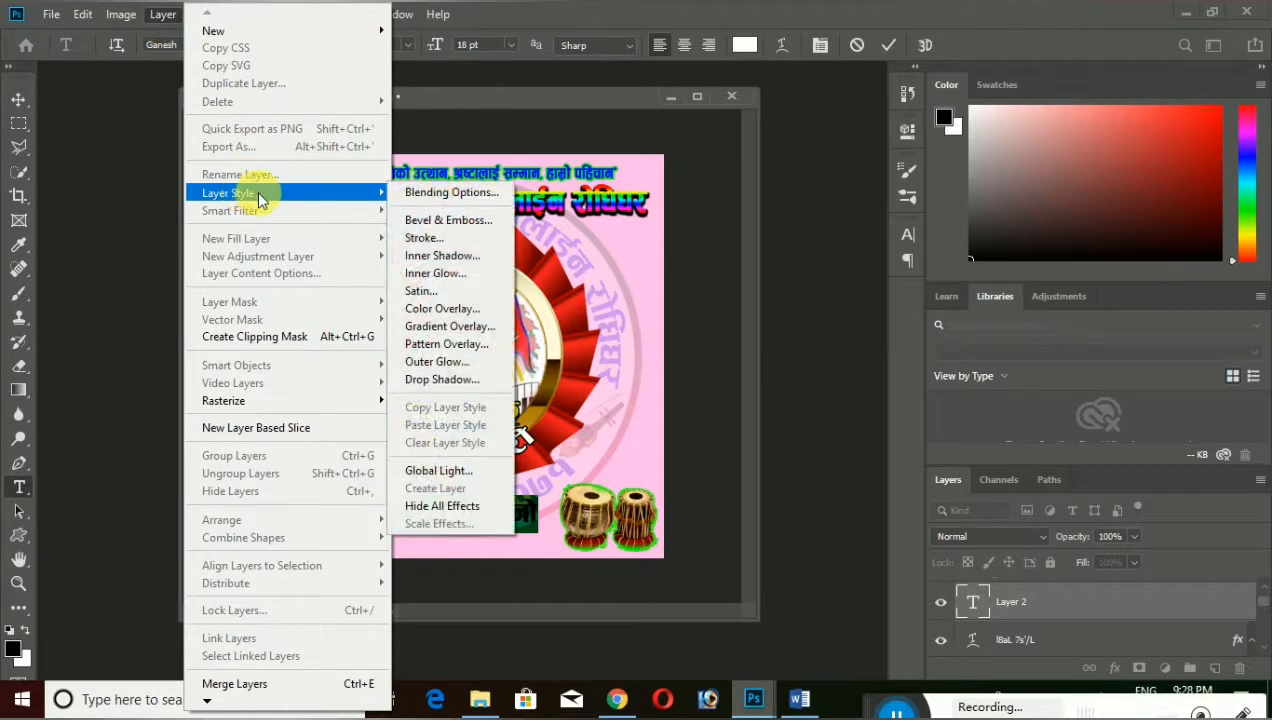
pyautogui.click(464, 333)
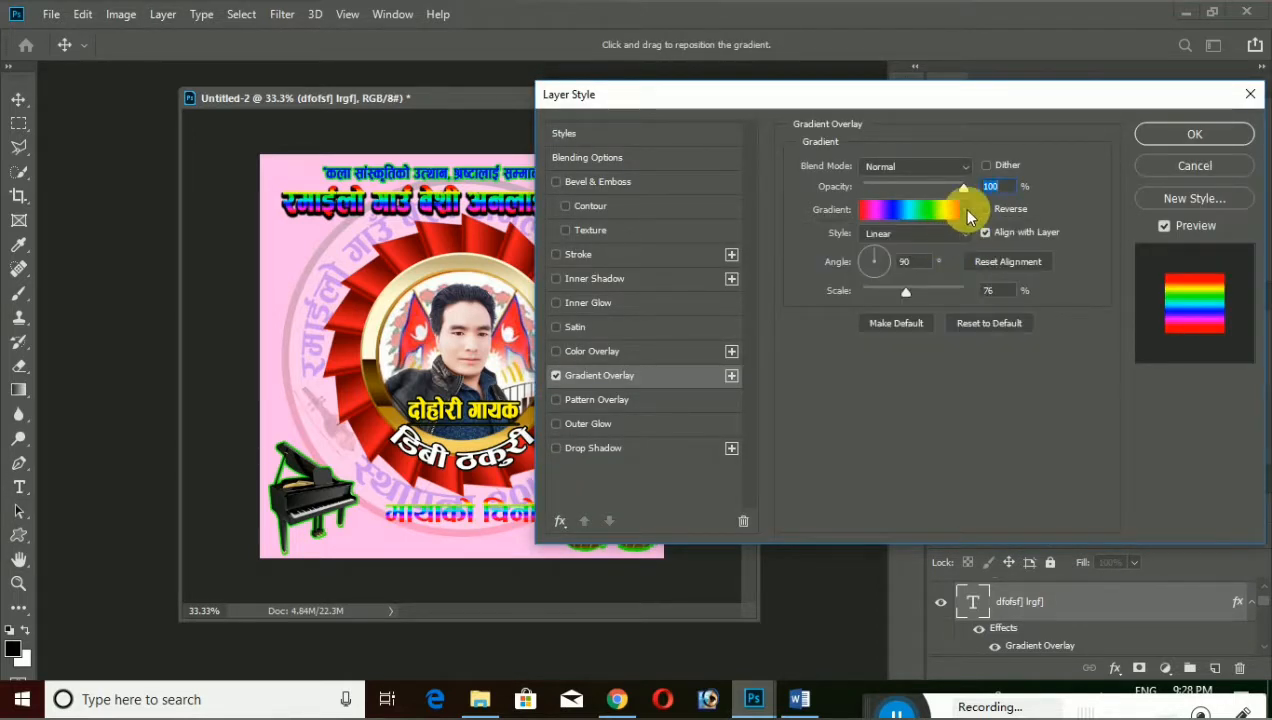
pyautogui.click(964, 212)
pyautogui.click(907, 247)
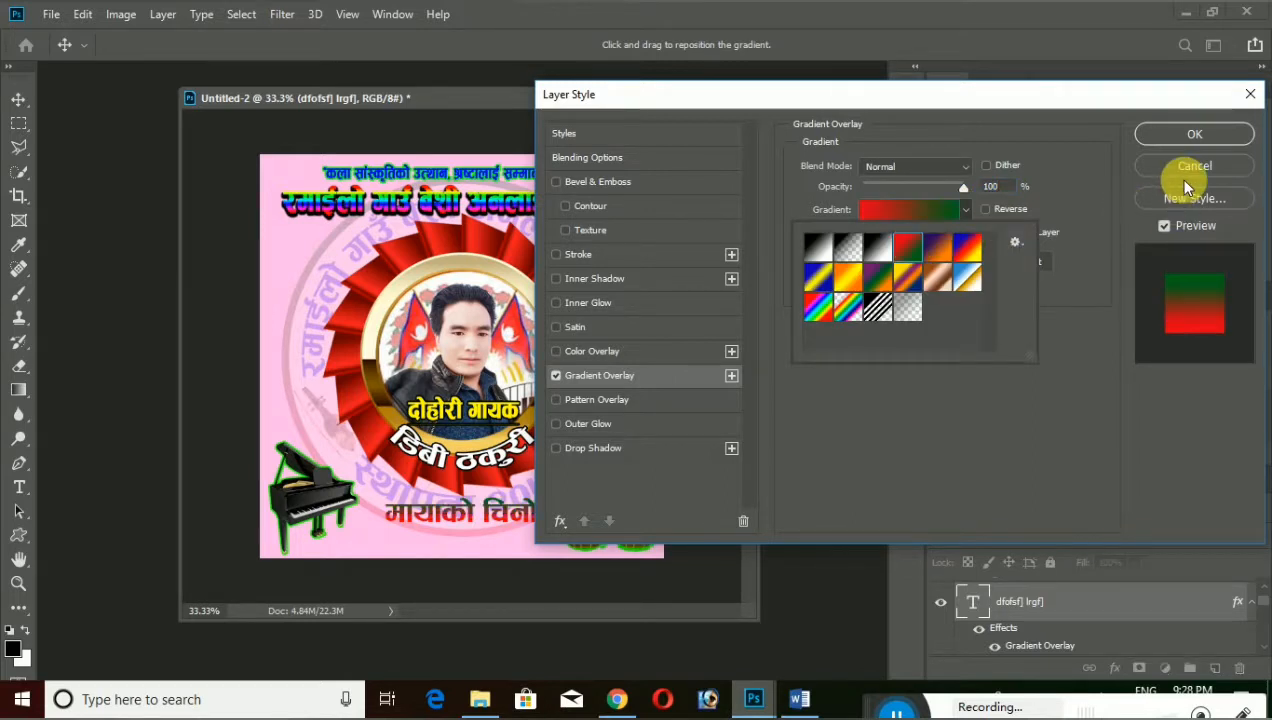
pyautogui.click(1188, 145)
pyautogui.press('Return')
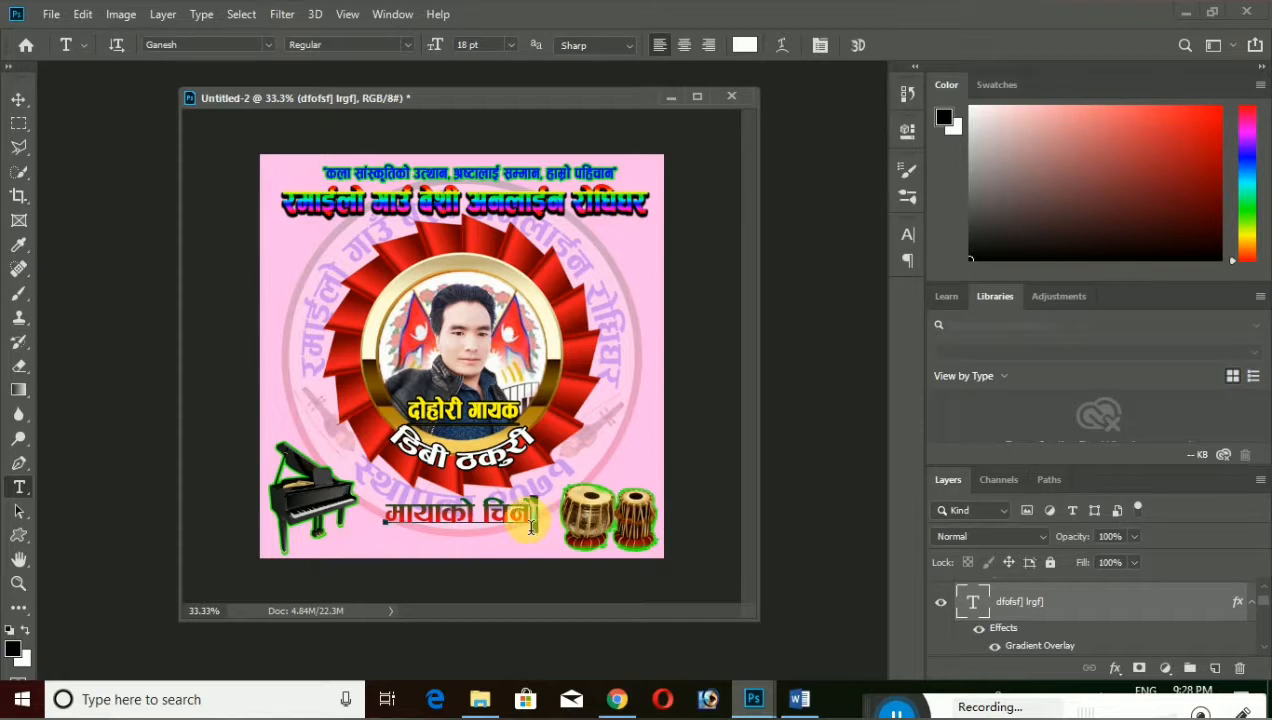
# Add a 5 px outside Stroke in cyan (00fff0) at 100% opacity to the "मायाको चिनो" text
pyautogui.moveTo(532, 527); pyautogui.dragTo(355, 518)
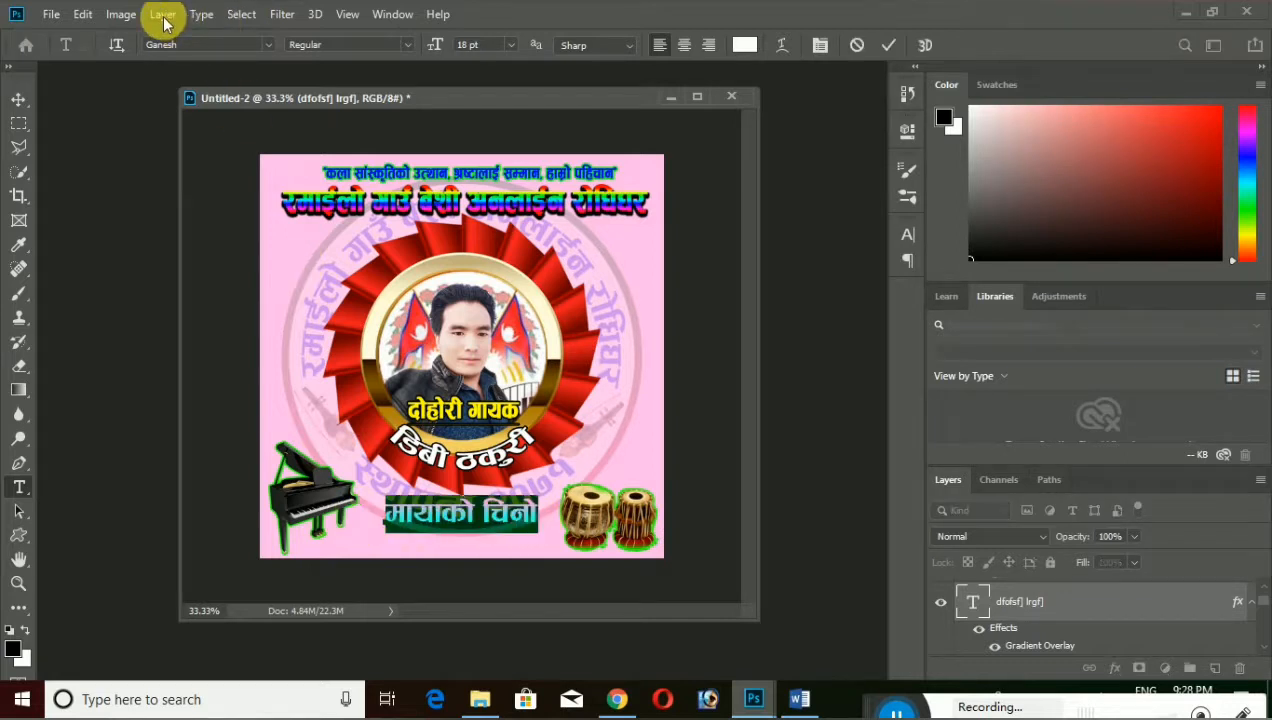
pyautogui.click(163, 16)
pyautogui.moveTo(360, 193)
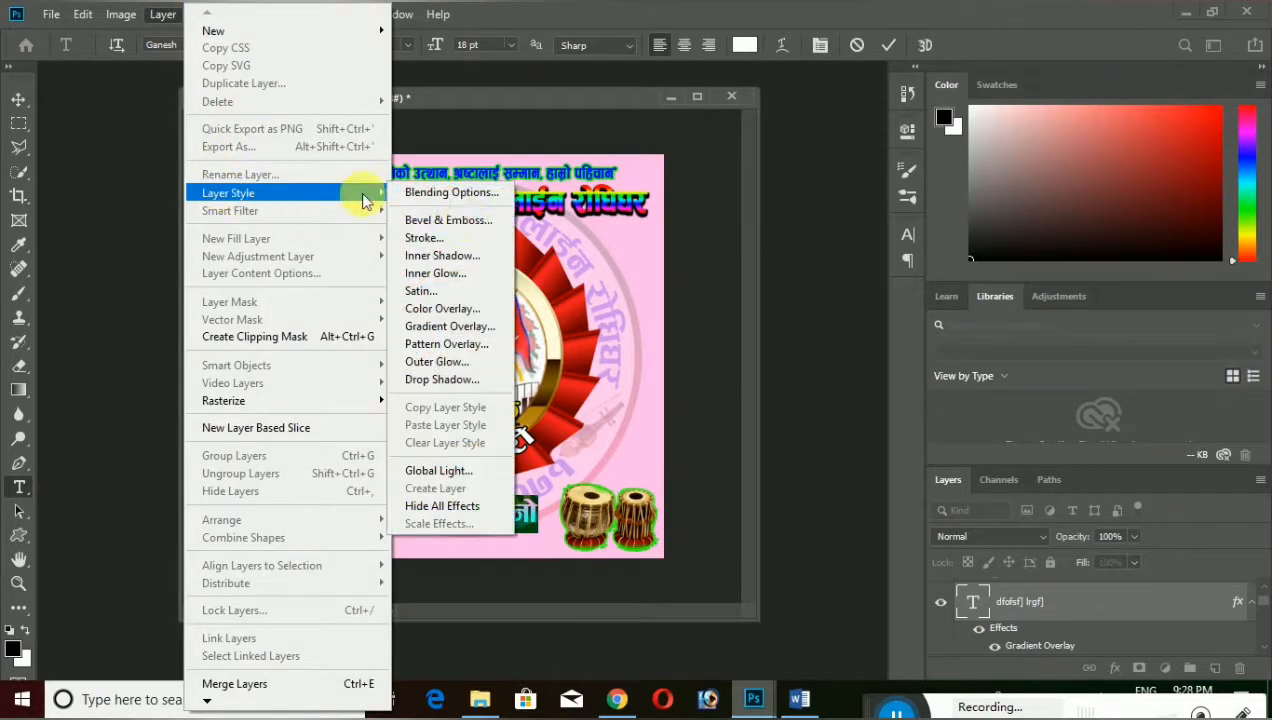
pyautogui.click(470, 240)
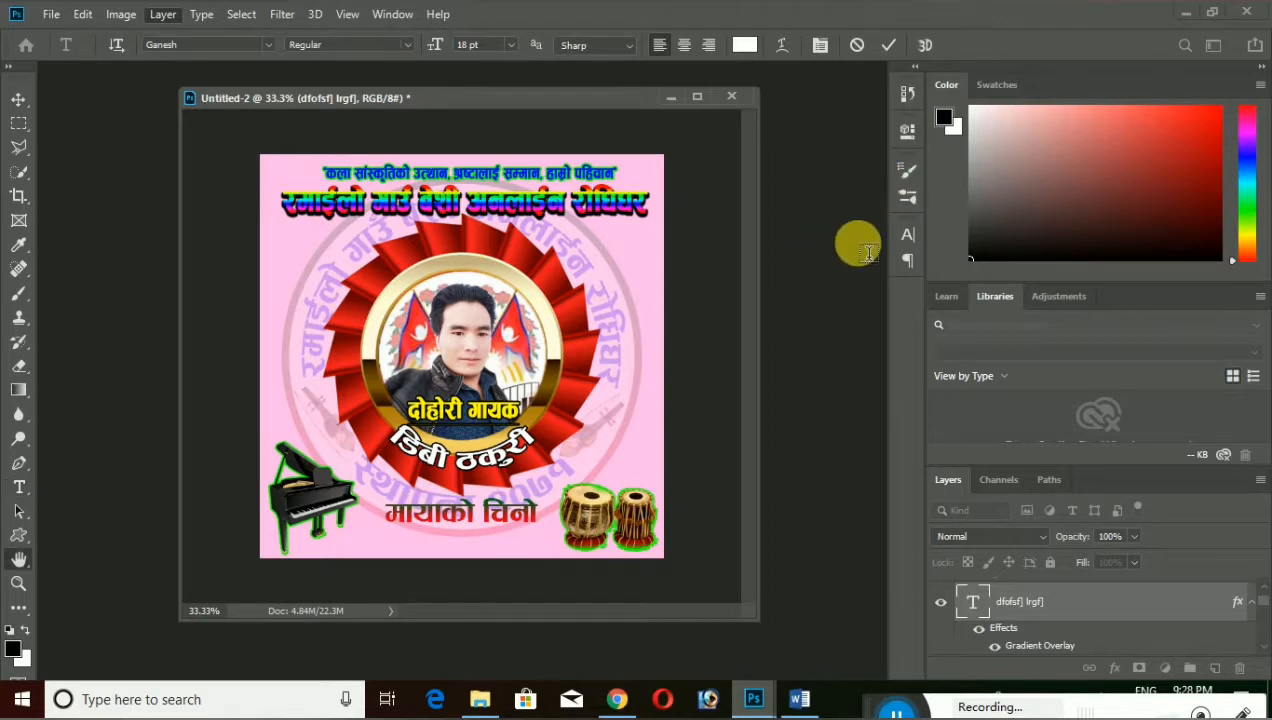
pyautogui.click(840, 302)
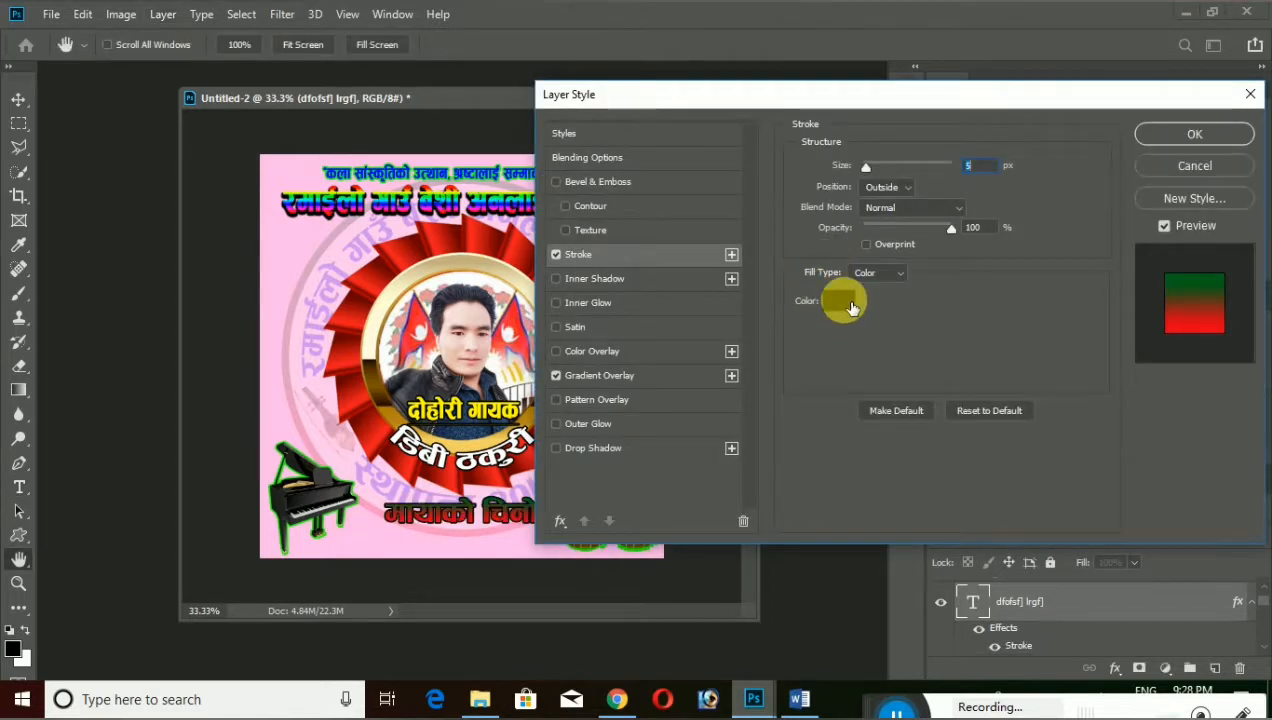
pyautogui.moveTo(838, 341); pyautogui.dragTo(903, 263)
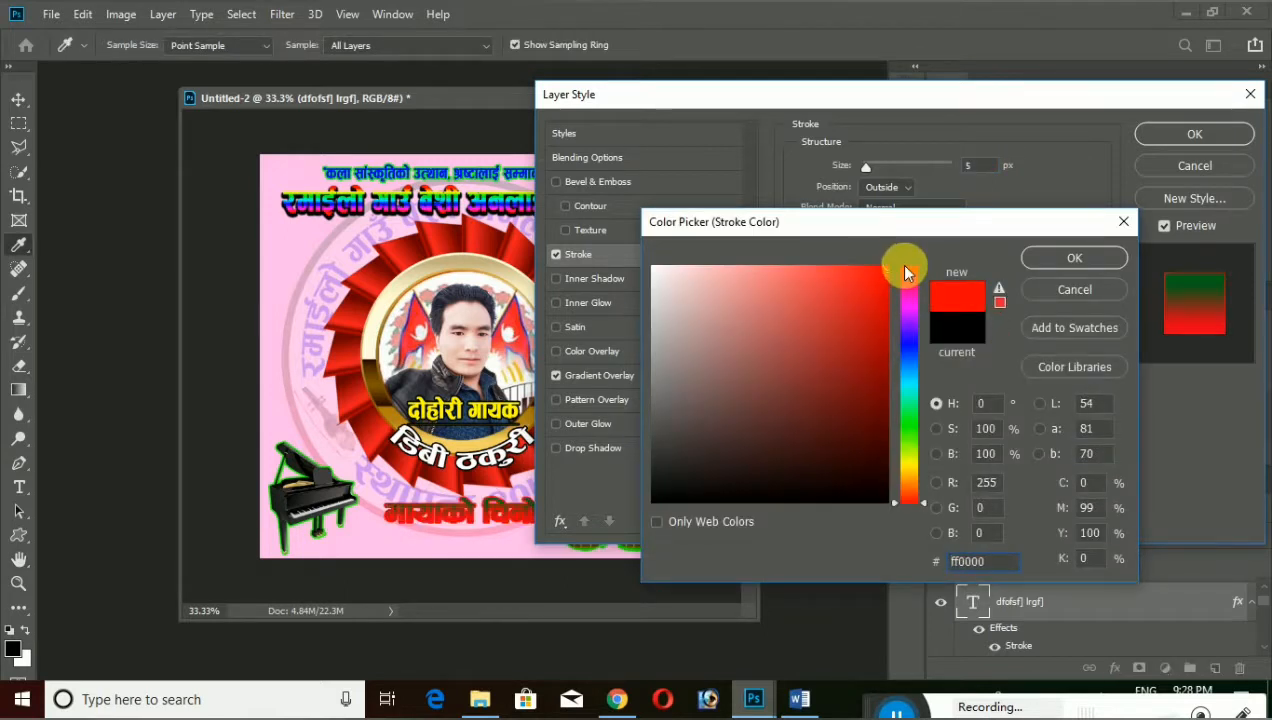
pyautogui.moveTo(908, 350); pyautogui.dragTo(910, 386)
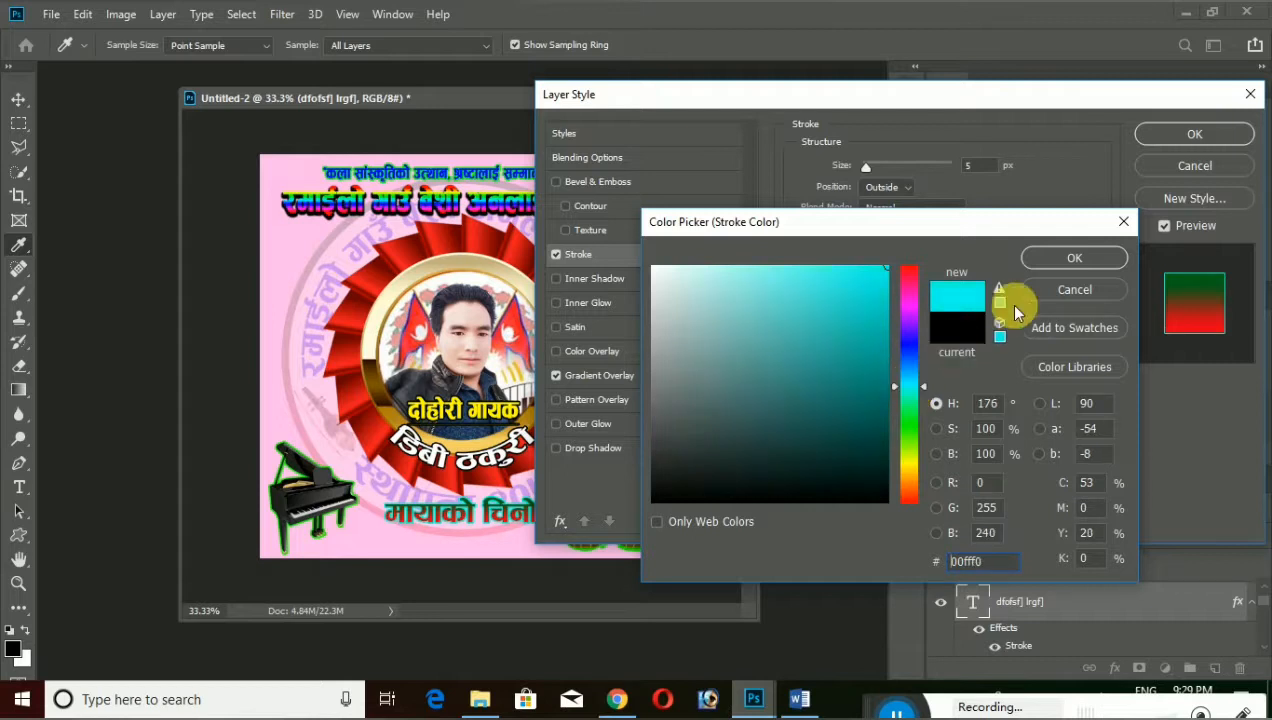
pyautogui.click(1074, 259)
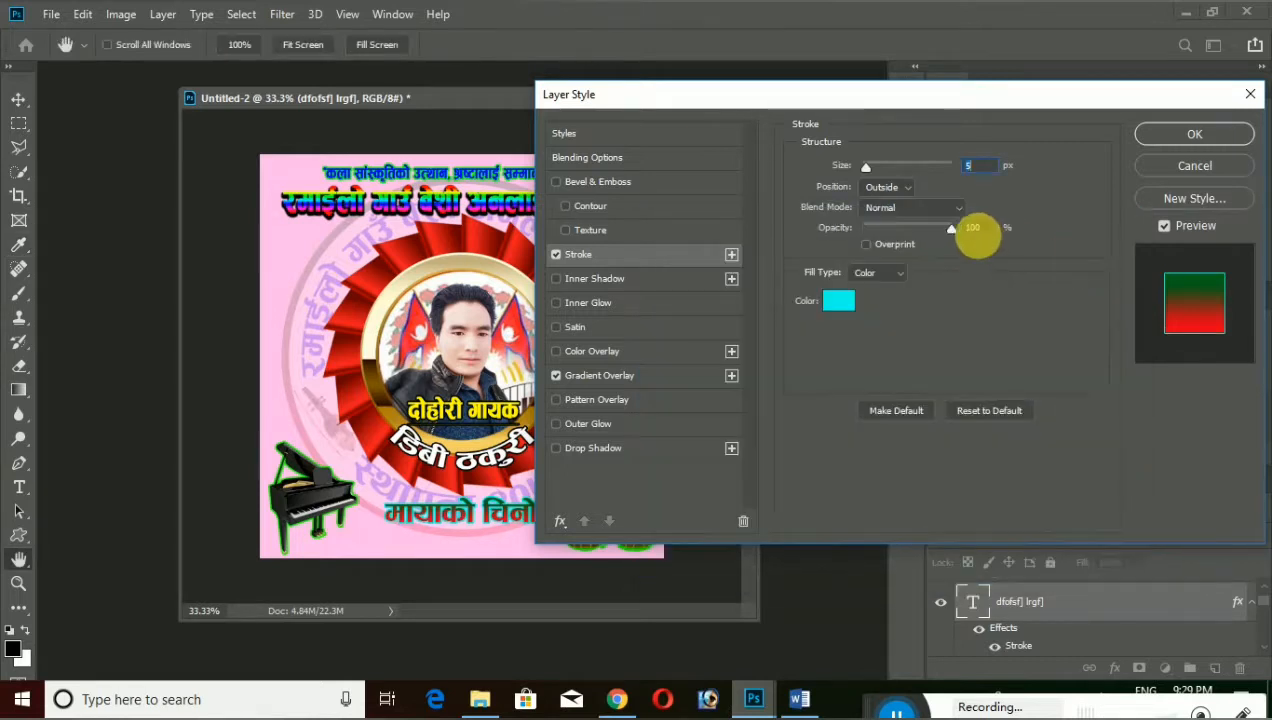
pyautogui.click(1175, 138)
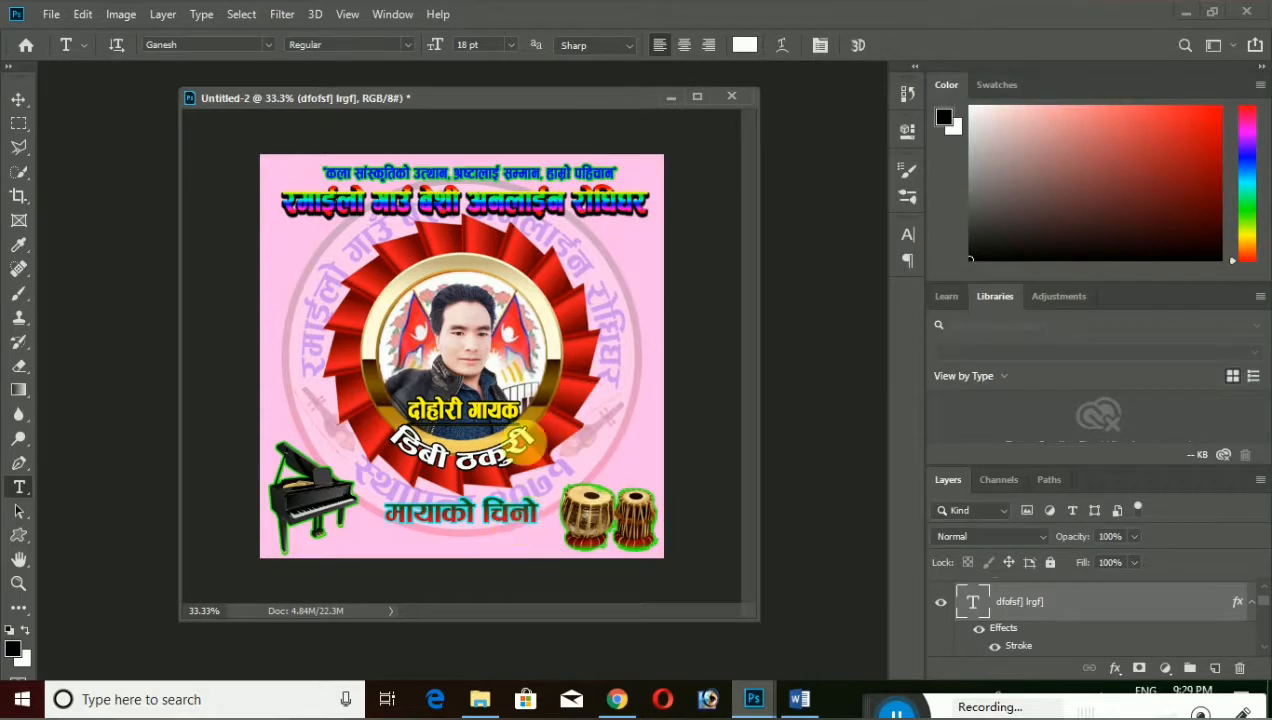
# Draw a thin square frame custom shape of about 1360 × 1357 px around the card's outer edge
pyautogui.click(18, 123)
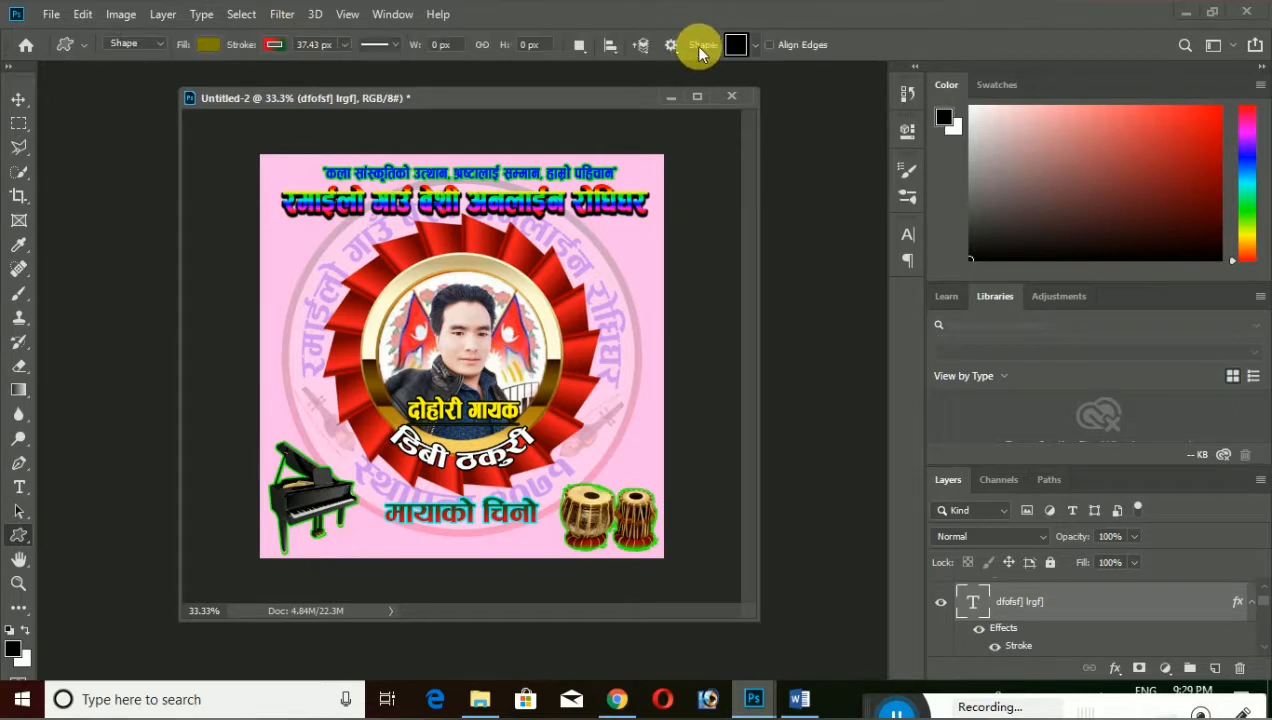
pyautogui.click(735, 45)
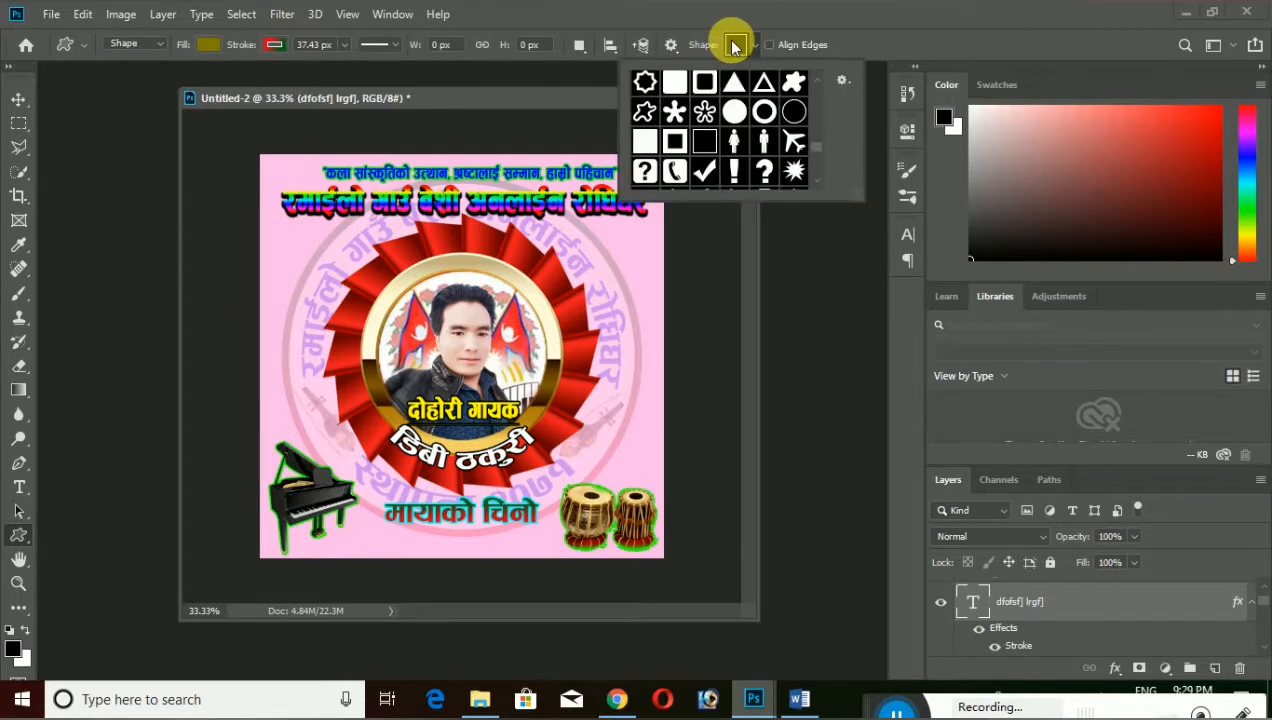
pyautogui.click(735, 45)
pyautogui.moveTo(252, 149); pyautogui.dragTo(682, 573)
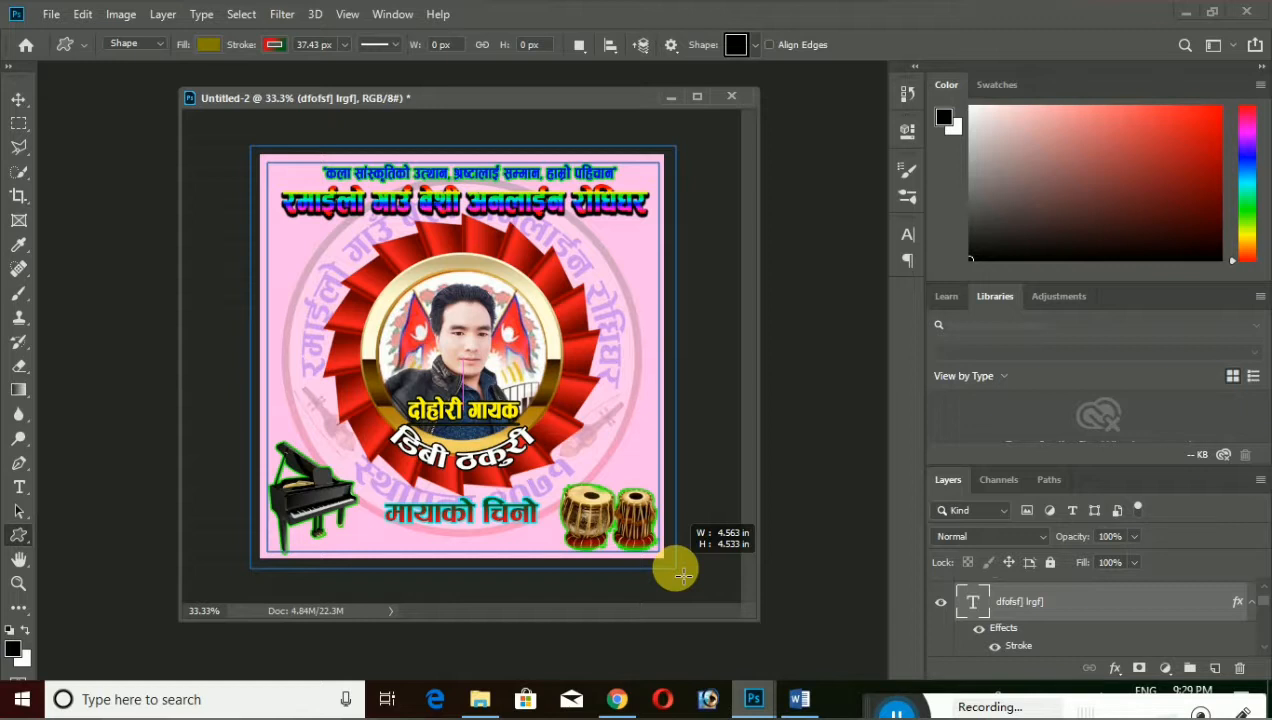
pyautogui.moveTo(683, 575); pyautogui.dragTo(680, 574)
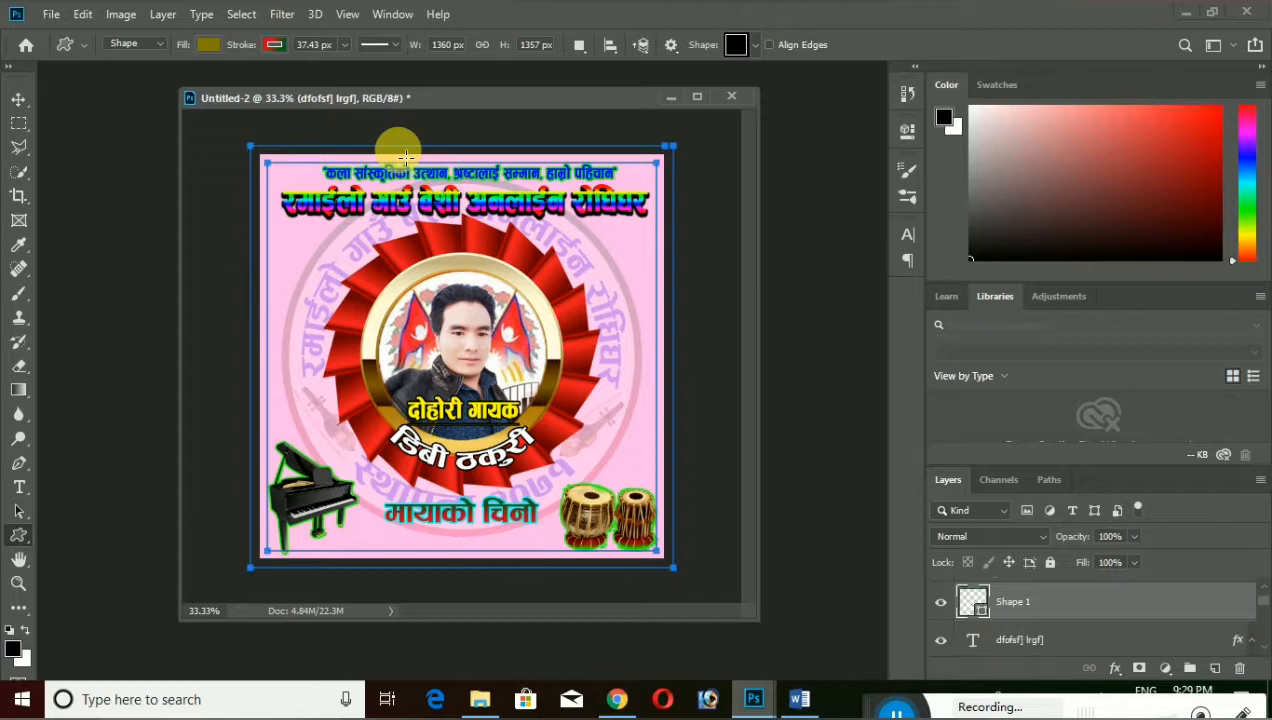
# Give the frame shape a linear rainbow gradient stroke at an angle of 143°
pyautogui.click(271, 46)
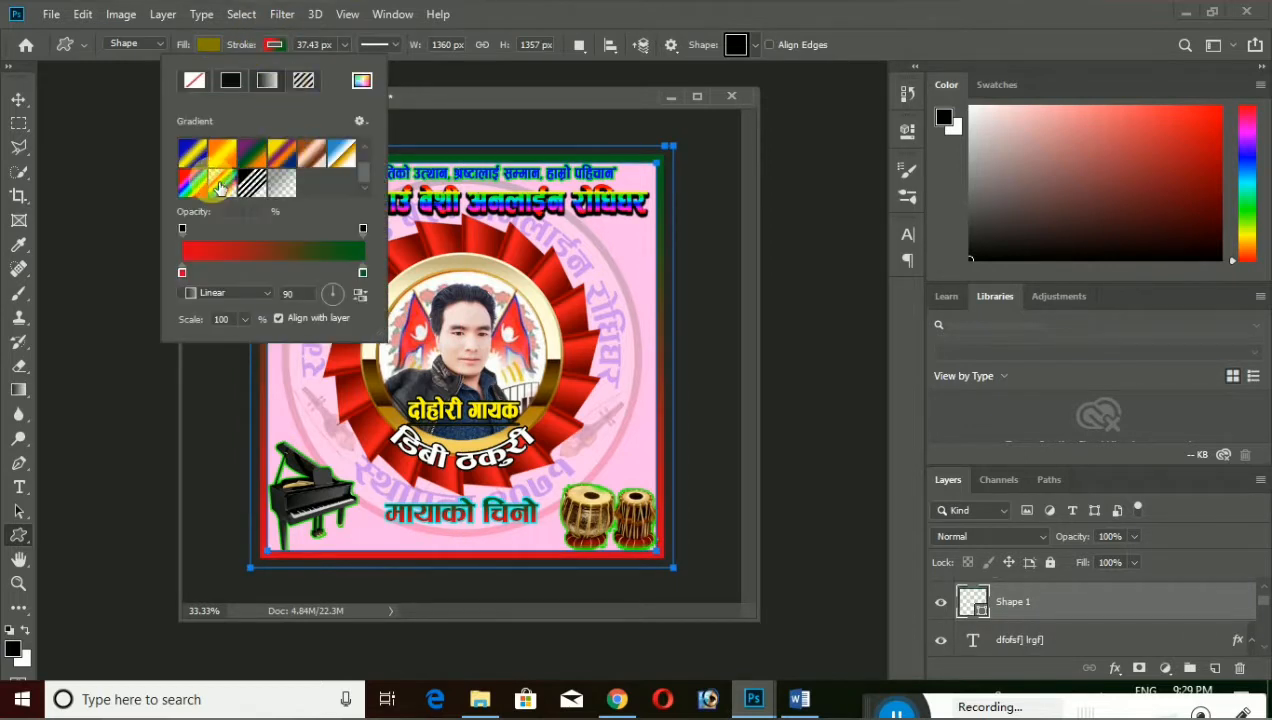
pyautogui.click(197, 184)
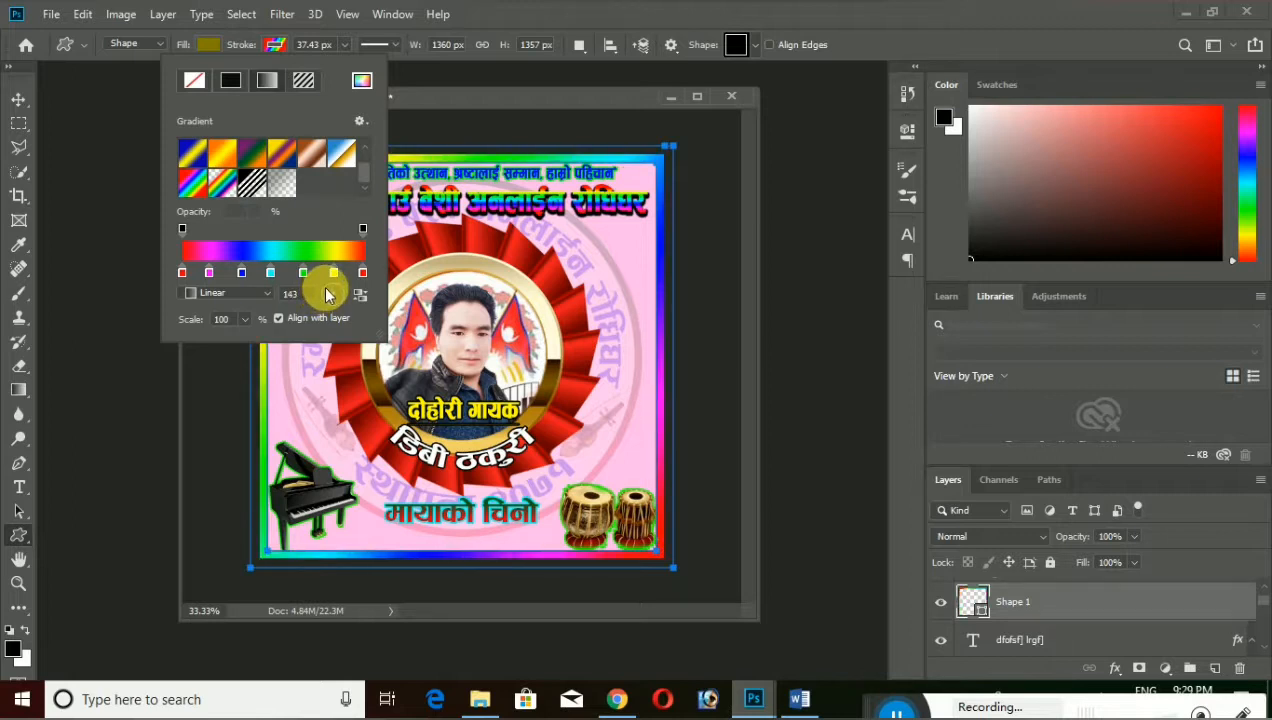
pyautogui.click(18, 122)
# Nudge the tabla and the piano slightly inward, away from the card's border
pyautogui.click(18, 99)
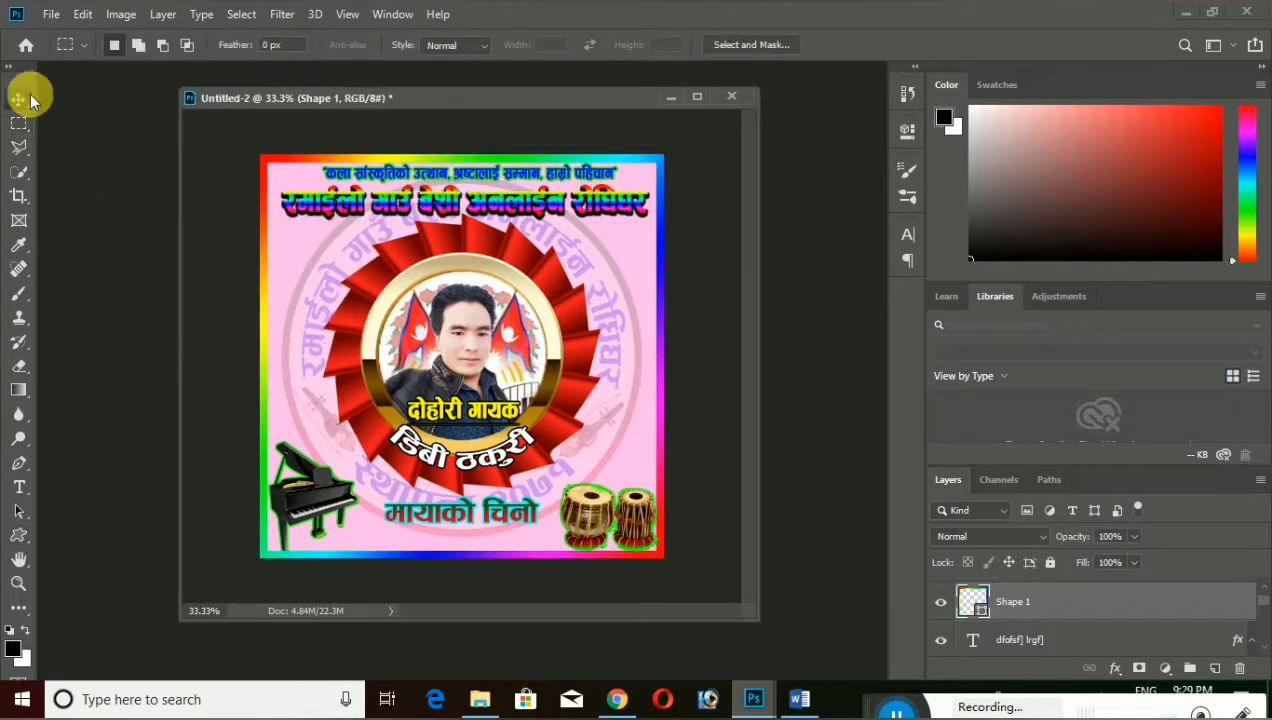
pyautogui.click(490, 181)
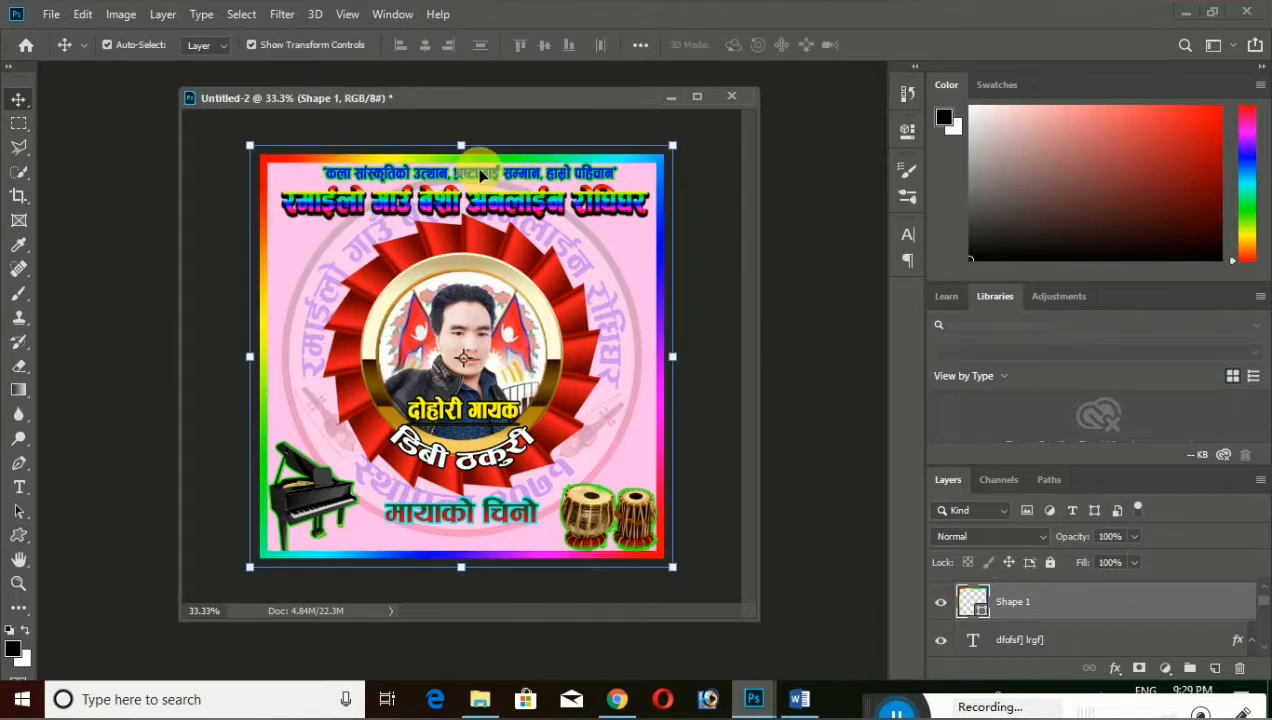
pyautogui.click(607, 513)
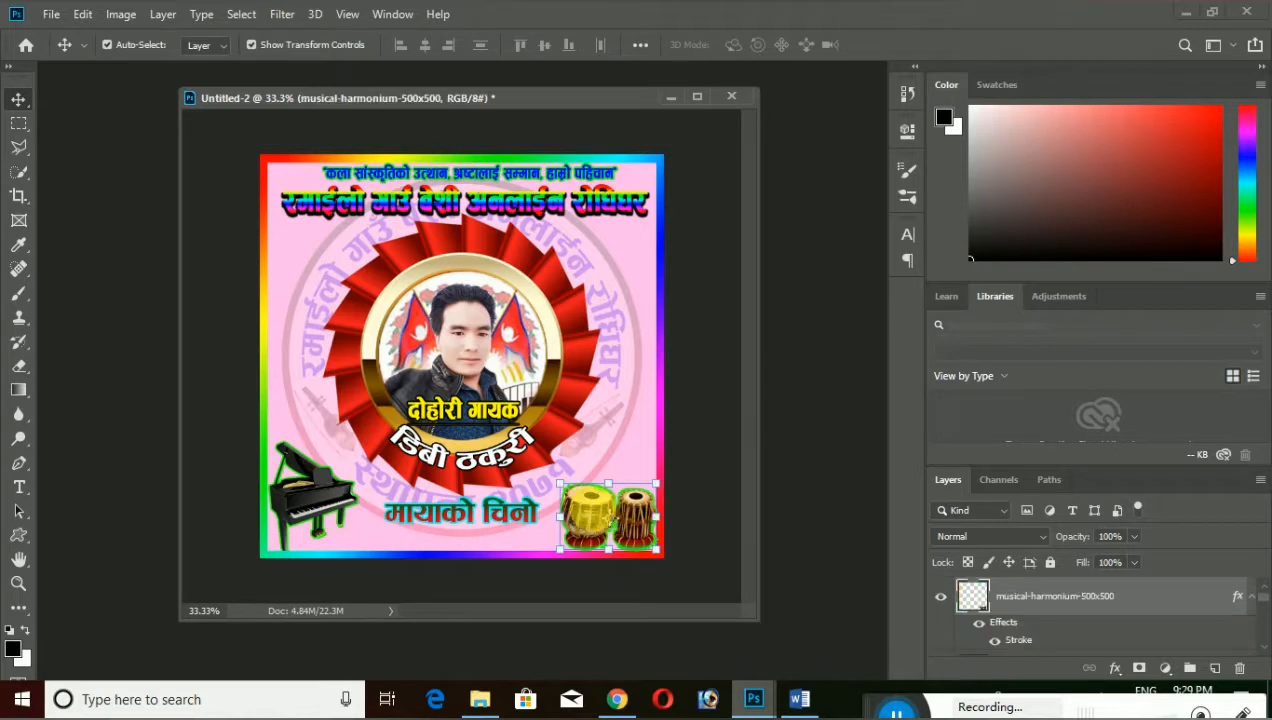
pyautogui.moveTo(591, 513); pyautogui.dragTo(591, 510)
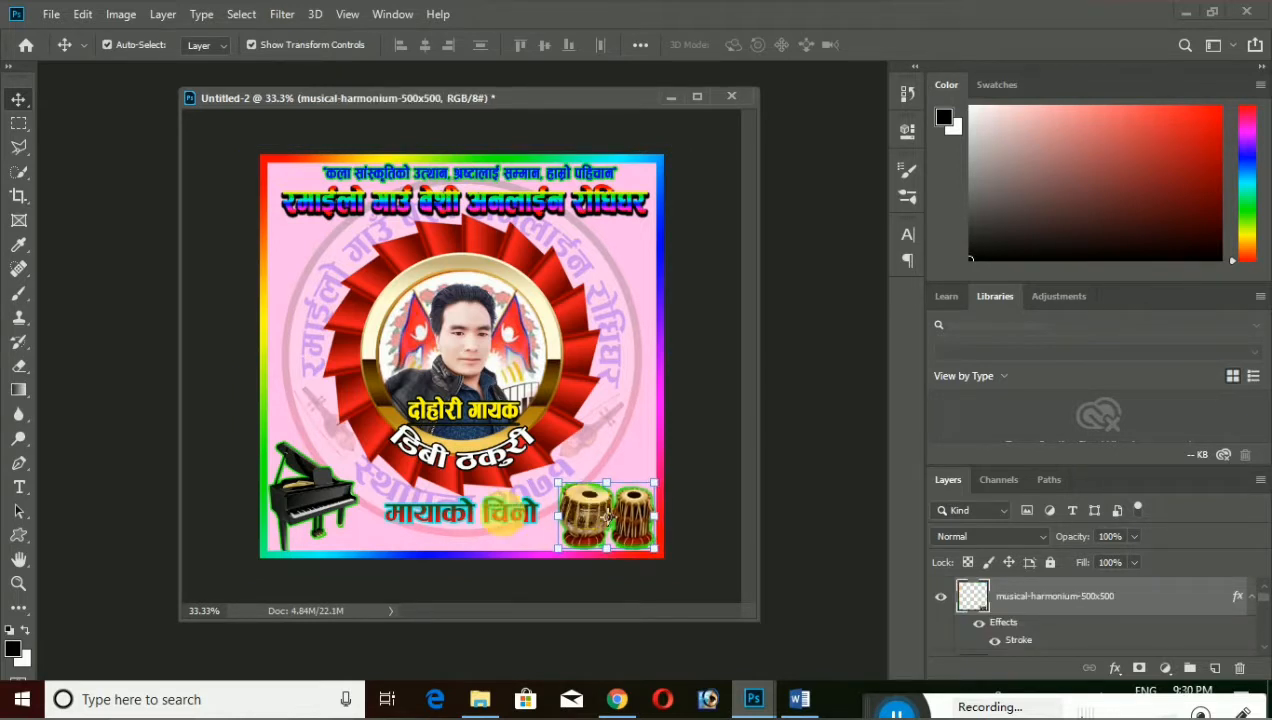
pyautogui.click(316, 502)
pyautogui.moveTo(318, 507); pyautogui.dragTo(319, 505)
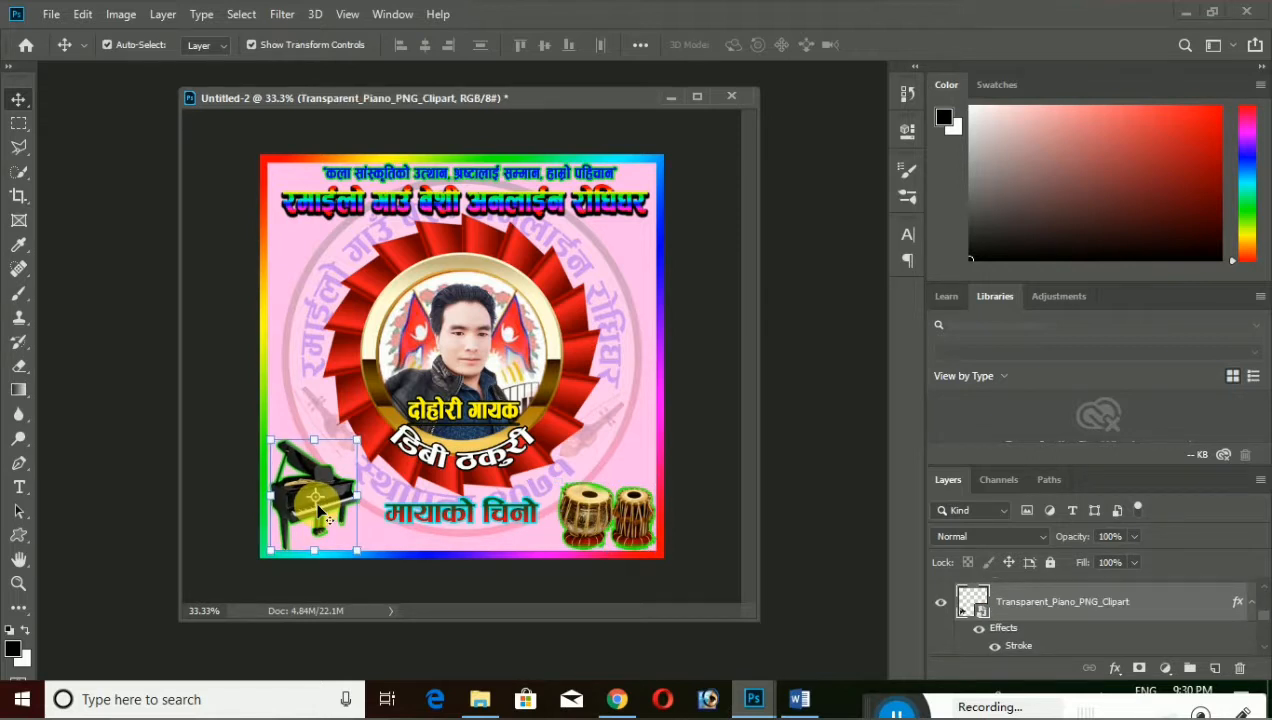
pyautogui.click(19, 123)
pyautogui.moveTo(580, 90); pyautogui.dragTo(453, 67)
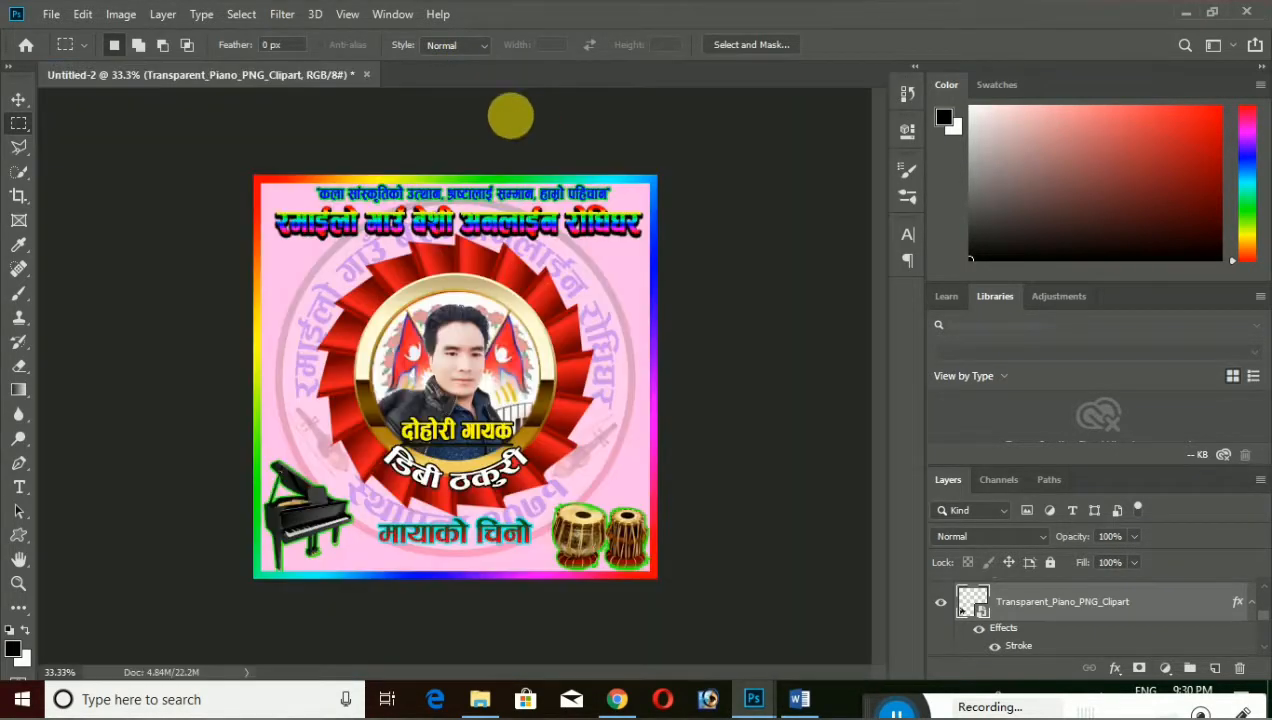
pyautogui.moveTo(292, 75); pyautogui.dragTo(345, 117)
pyautogui.moveTo(500, 111); pyautogui.dragTo(598, 89)
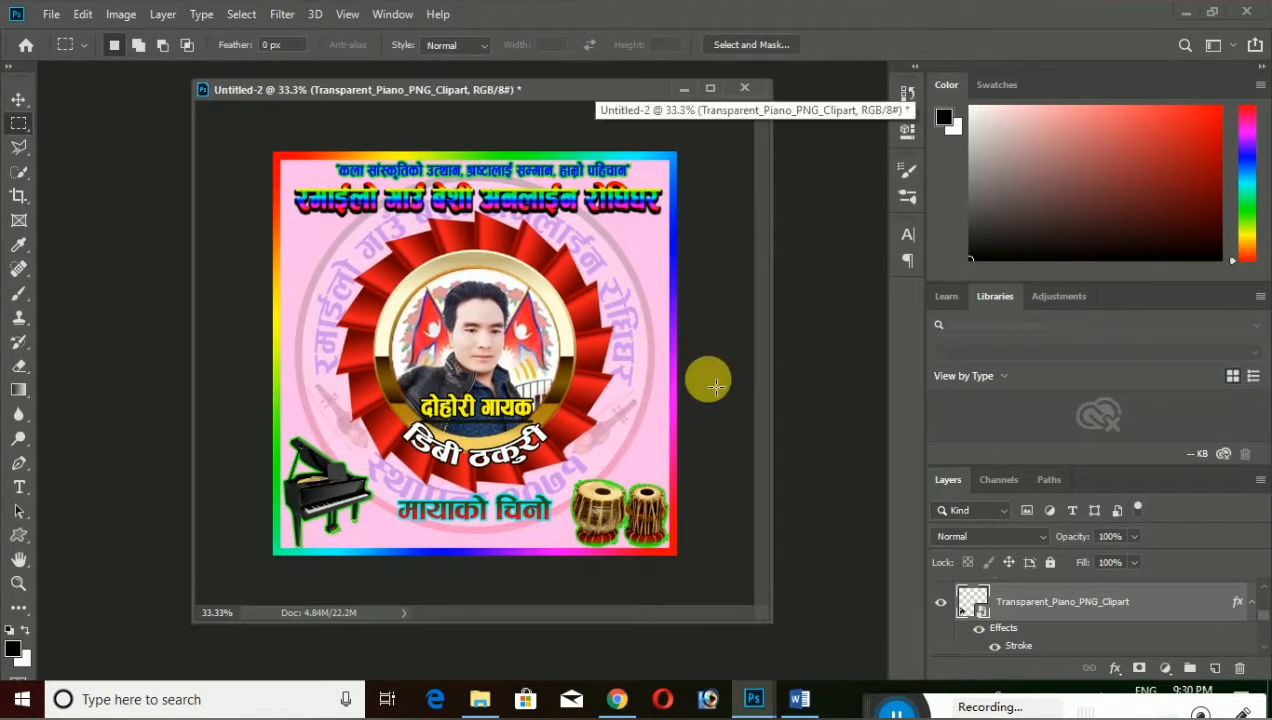